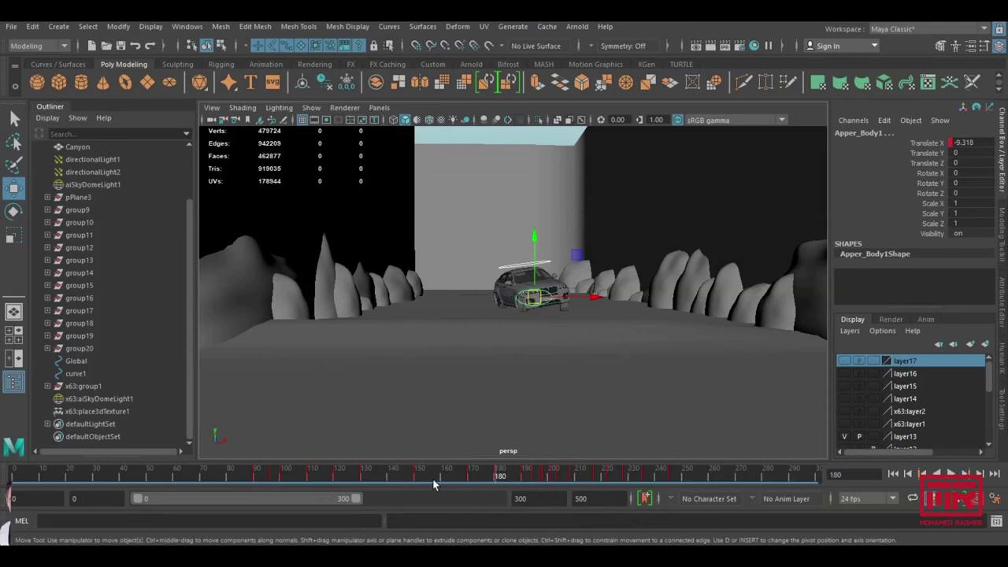
- Scrub the timeline between frames 101 and 219 to preview the car driving along the road
{"action": "mouse_move", "coordinate": [500, 477]}
{"action": "left_mouse_down"}
{"action": "mouse_move", "coordinate": [276, 479]}
{"action": "mouse_move", "coordinate": [551, 480]}
{"action": "mouse_move", "coordinate": [461, 484]}
{"action": "left_mouse_up"}
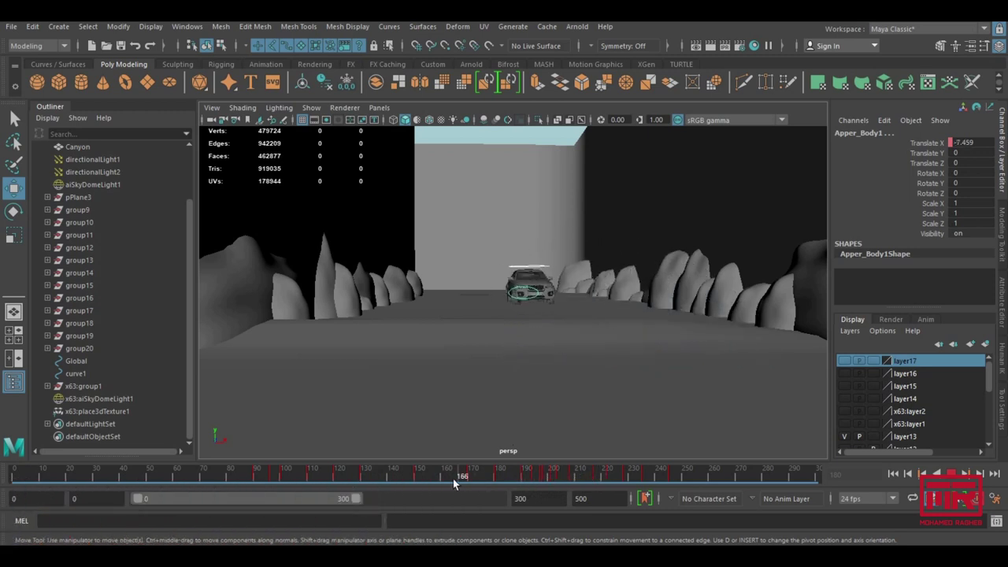
{"action": "mouse_move", "coordinate": [389, 484]}
{"action": "left_mouse_down"}
{"action": "mouse_move", "coordinate": [610, 491]}
{"action": "mouse_move", "coordinate": [504, 484]}
{"action": "mouse_move", "coordinate": [316, 508]}
{"action": "mouse_move", "coordinate": [605, 512]}
{"action": "left_mouse_up"}
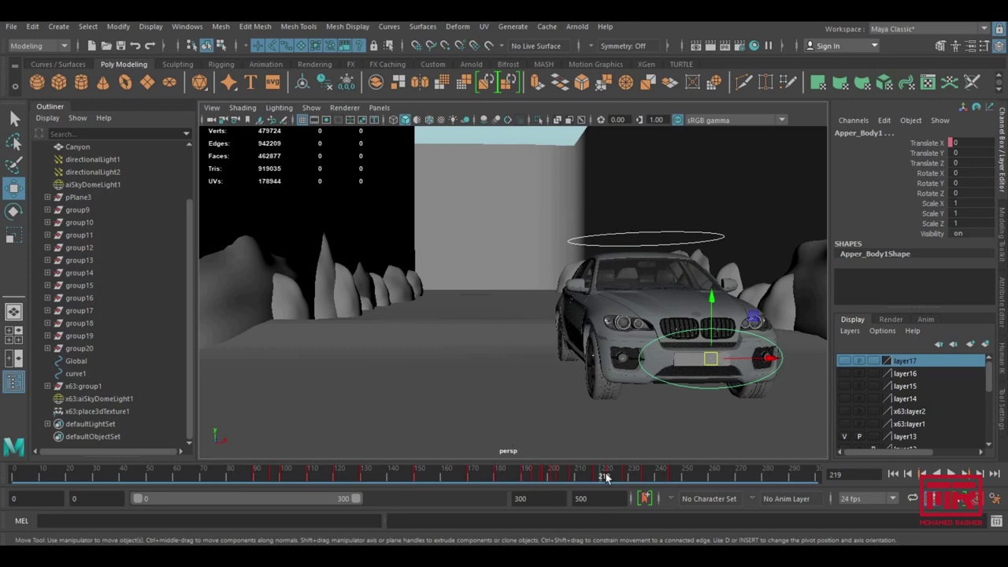
{"action": "mouse_move", "coordinate": [603, 479]}
{"action": "left_mouse_down"}
{"action": "mouse_move", "coordinate": [324, 476]}
{"action": "mouse_move", "coordinate": [444, 476]}
{"action": "left_mouse_up"}
{"action": "mouse_move", "coordinate": [630, 308]}
{"action": "right_mouse_down", "text": "alt"}
{"action": "mouse_move", "coordinate": [467, 341]}
{"action": "mouse_move", "coordinate": [536, 362]}
{"action": "right_mouse_up", "text": "alt"}
{"action": "mouse_move", "coordinate": [439, 476]}
{"action": "left_mouse_down"}
{"action": "mouse_move", "coordinate": [575, 476]}
{"action": "mouse_move", "coordinate": [439, 476]}
{"action": "left_mouse_up"}
{"action": "right_click_drag", "start_coordinate": [568, 373], "coordinate": [541, 386], "text": "alt"}
{"action": "mouse_move", "coordinate": [439, 476]}
{"action": "left_mouse_down"}
{"action": "mouse_move", "coordinate": [377, 476]}
{"action": "mouse_move", "coordinate": [470, 480]}
{"action": "left_mouse_up"}
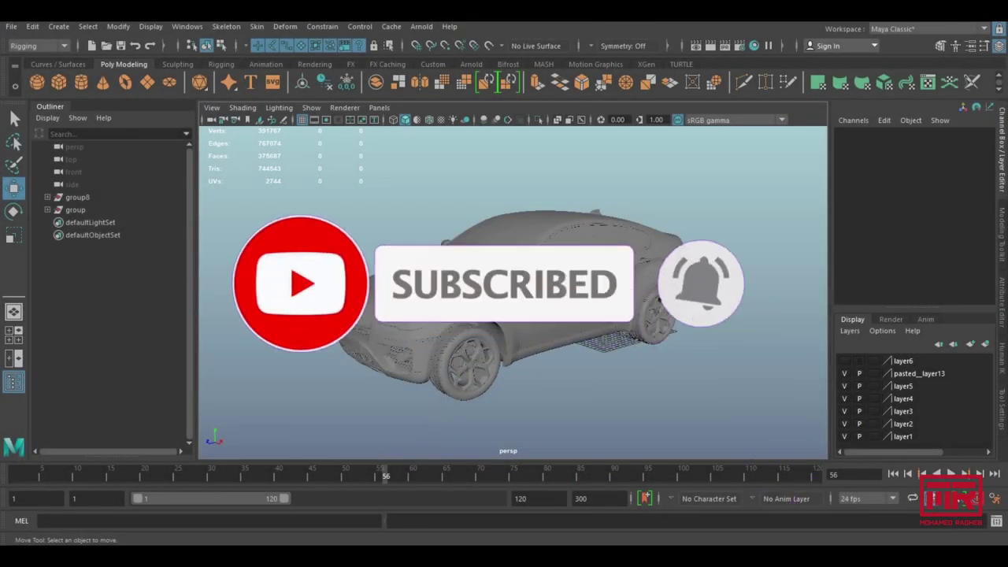
- Orbit to a front three-quarter view and expand group8 in the Outliner to reveal its parts
{"action": "left_click_drag", "start_coordinate": [455, 359], "coordinate": [465, 350], "text": "alt"}
{"action": "left_click_drag", "start_coordinate": [650, 299], "coordinate": [658, 301], "text": "alt"}
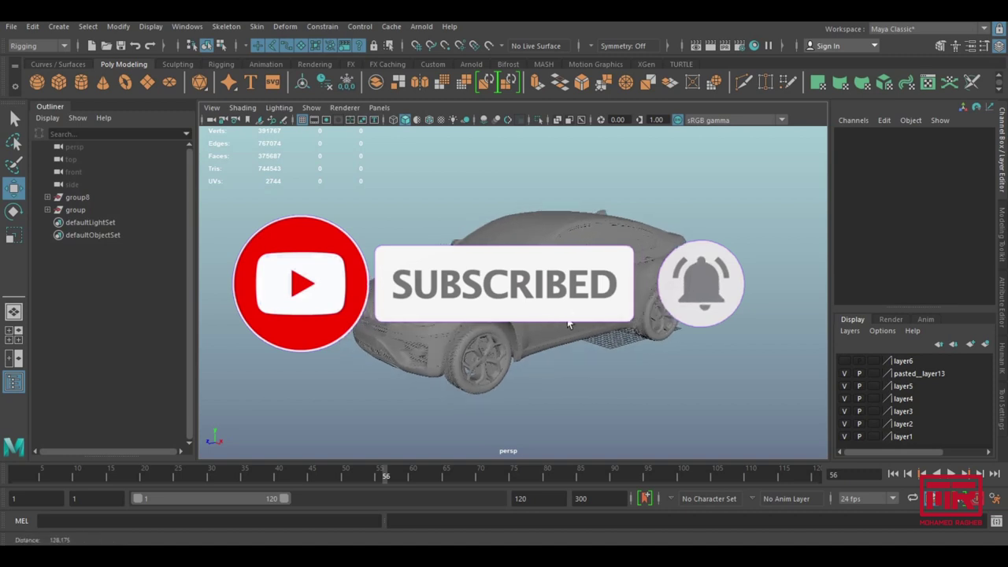
{"action": "left_click_drag", "start_coordinate": [539, 323], "coordinate": [472, 323], "text": "alt"}
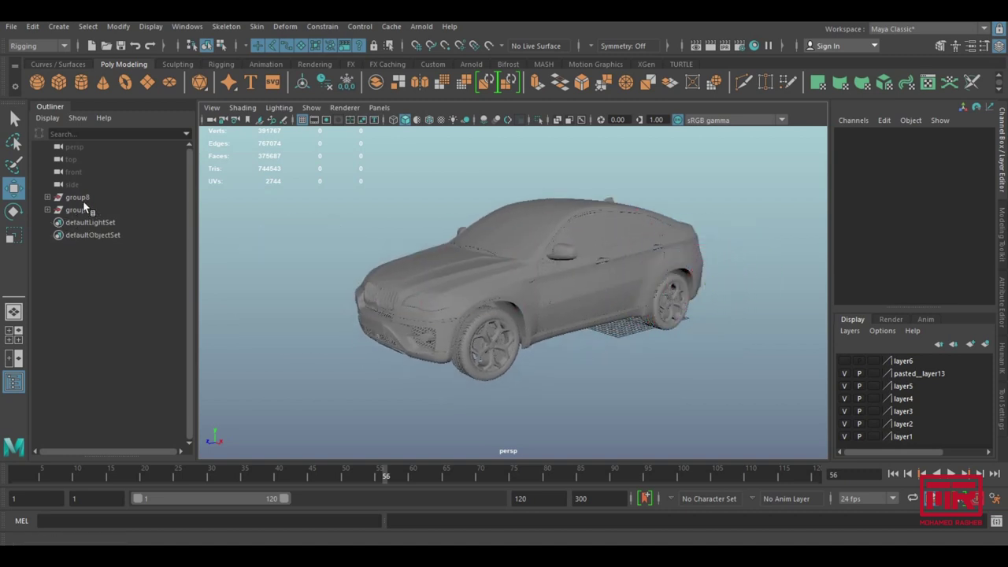
{"action": "left_click", "coordinate": [82, 199]}
{"action": "left_click", "coordinate": [48, 197]}
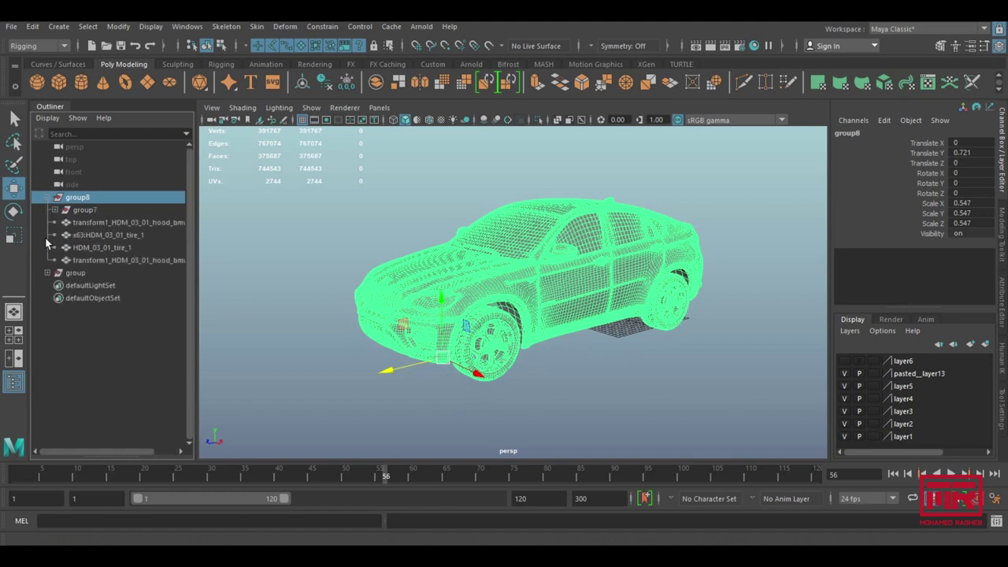
{"action": "left_click", "coordinate": [335, 206]}
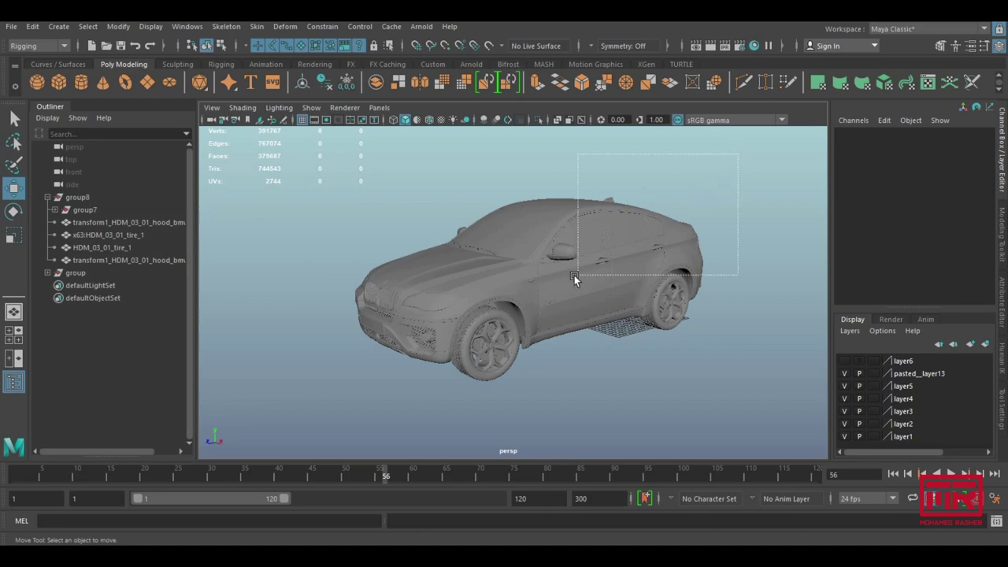
- Select all car parts, then reselect group8 and test lifting the car upward
{"action": "left_click_drag", "start_coordinate": [575, 275], "coordinate": [215, 421]}
{"action": "left_click_drag", "start_coordinate": [567, 331], "coordinate": [529, 330], "text": "alt"}
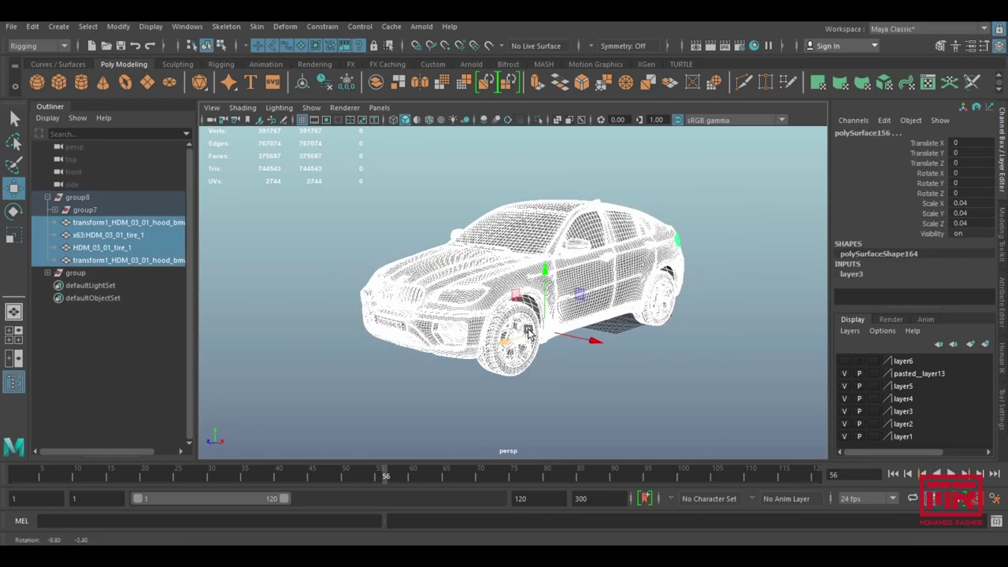
{"action": "left_click", "coordinate": [87, 204]}
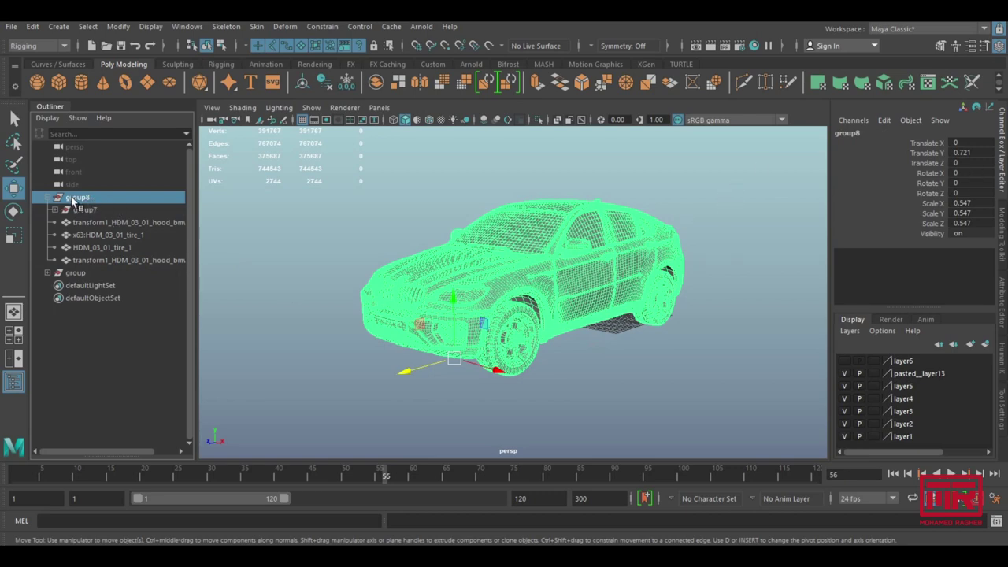
{"action": "mouse_move", "coordinate": [461, 360]}
{"action": "left_mouse_down"}
{"action": "mouse_move", "coordinate": [387, 274]}
{"action": "mouse_move", "coordinate": [526, 318]}
{"action": "mouse_move", "coordinate": [583, 272]}
{"action": "mouse_move", "coordinate": [547, 349]}
{"action": "mouse_move", "coordinate": [556, 197]}
{"action": "left_mouse_up"}
{"action": "key", "text": "ctrl+z"}
{"action": "left_click", "coordinate": [95, 212]}
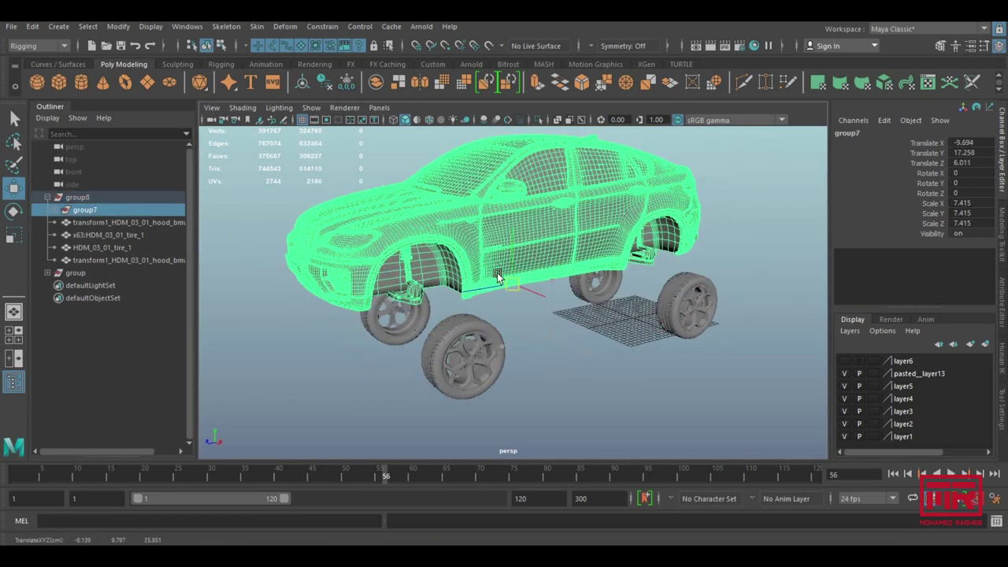
{"action": "key", "text": "ctrl+z"}
{"action": "mouse_move", "coordinate": [543, 300]}
{"action": "left_mouse_down", "text": "alt"}
{"action": "mouse_move", "coordinate": [628, 324]}
{"action": "mouse_move", "coordinate": [193, 223]}
{"action": "left_mouse_up", "text": "alt"}
{"action": "key", "text": "e"}
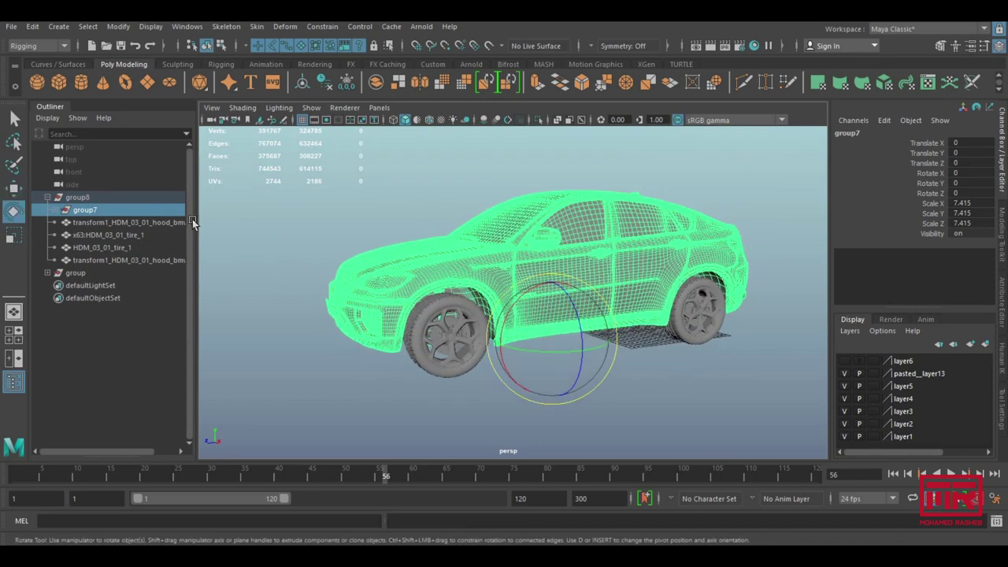
{"action": "left_click_drag", "start_coordinate": [569, 330], "coordinate": [588, 325]}
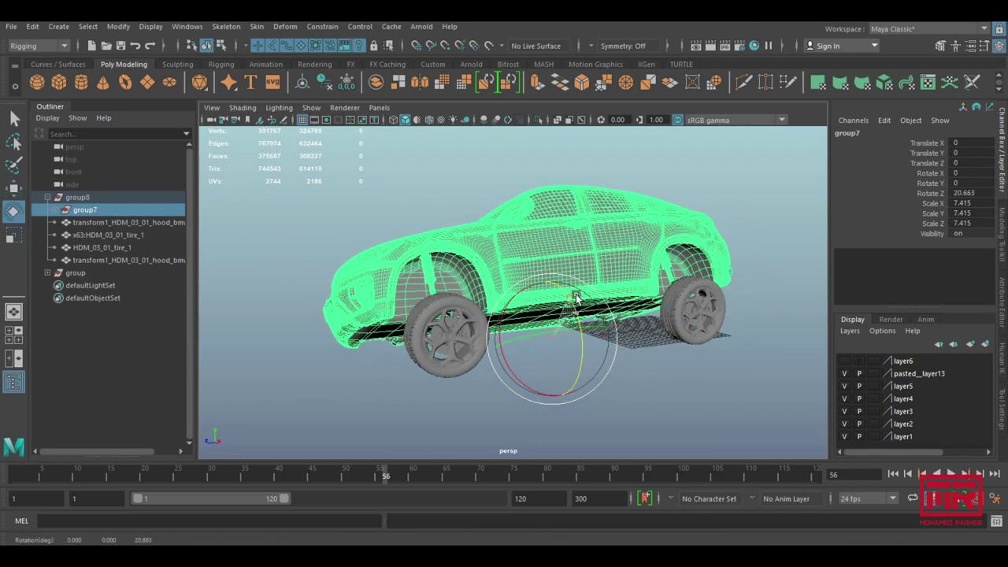
{"action": "key", "text": "ctrl+z"}
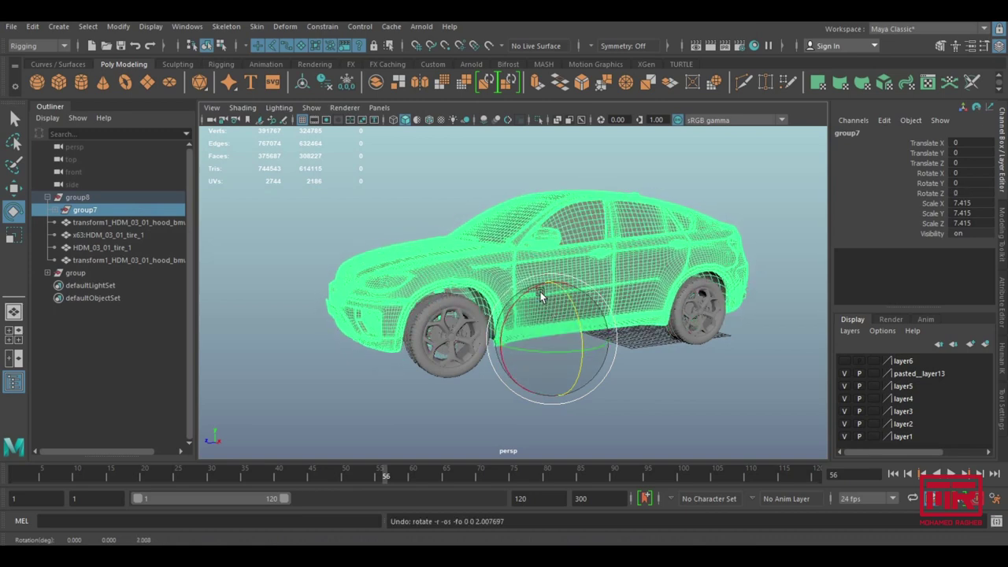
{"action": "left_click_drag", "start_coordinate": [574, 295], "coordinate": [538, 293]}
{"action": "key", "text": "ctrl+z"}
{"action": "mouse_move", "coordinate": [465, 293]}
{"action": "left_mouse_down", "text": "alt"}
{"action": "mouse_move", "coordinate": [604, 318]}
{"action": "mouse_move", "coordinate": [533, 334]}
{"action": "mouse_move", "coordinate": [523, 314]}
{"action": "left_mouse_up", "text": "alt"}
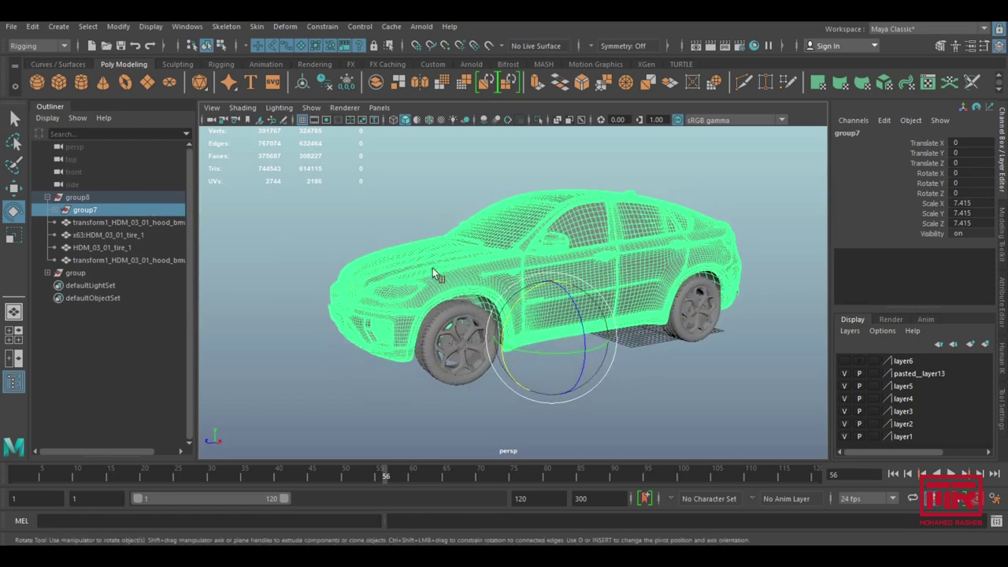
{"action": "key", "text": "w"}
{"action": "left_click_drag", "start_coordinate": [550, 339], "coordinate": [544, 237]}
{"action": "key", "text": "ctrl+z"}
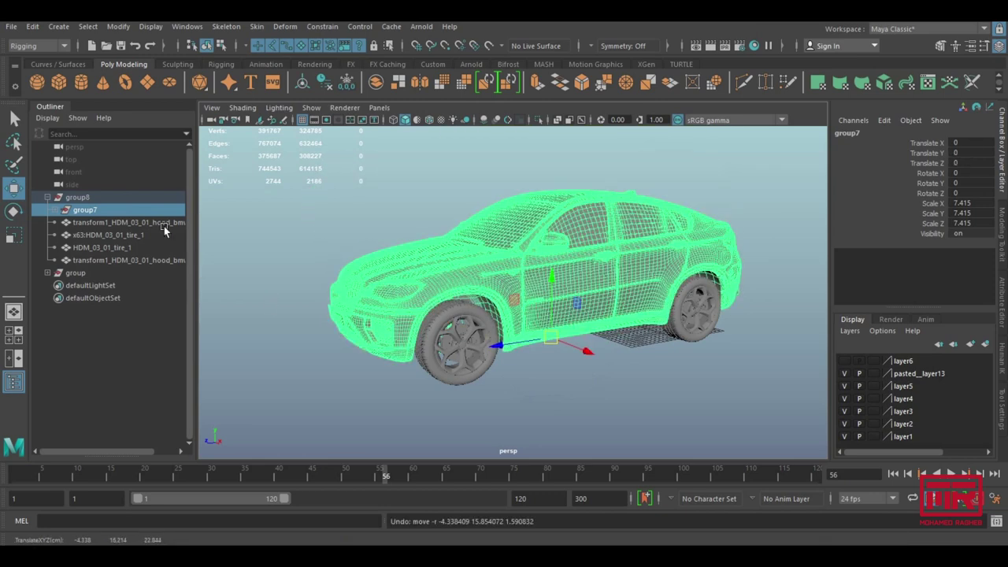
{"action": "left_click", "coordinate": [467, 356]}
{"action": "left_click_drag", "start_coordinate": [467, 356], "coordinate": [579, 348], "text": "alt"}
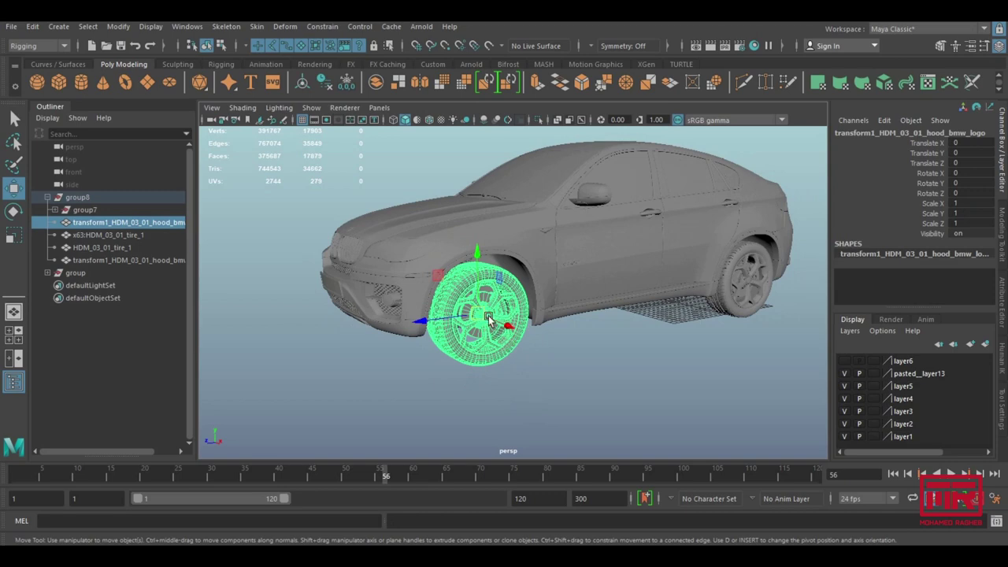
- Pull out and spin the front wheel as a test, then undo the changes
{"action": "left_click_drag", "start_coordinate": [490, 314], "coordinate": [637, 350]}
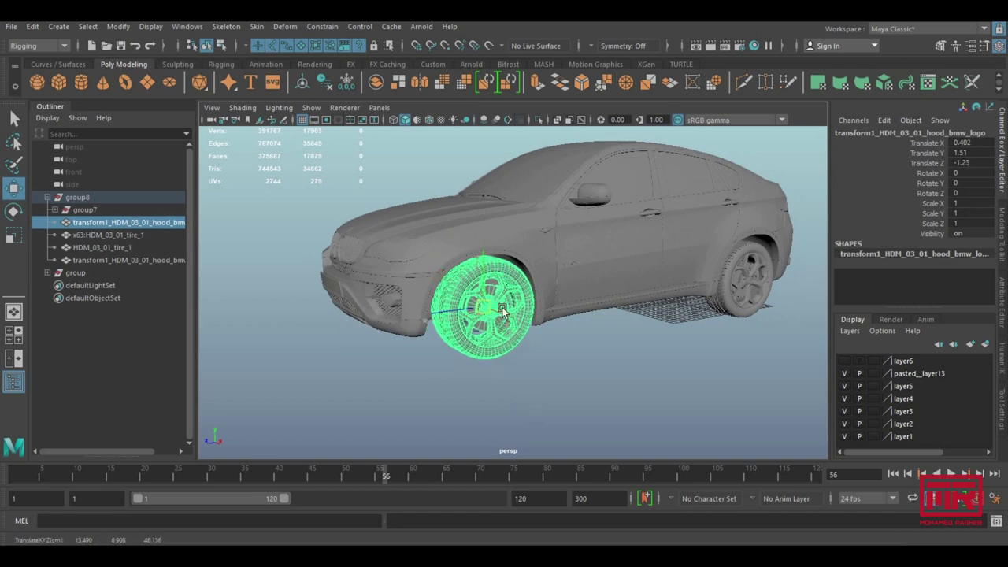
{"action": "key", "text": "f"}
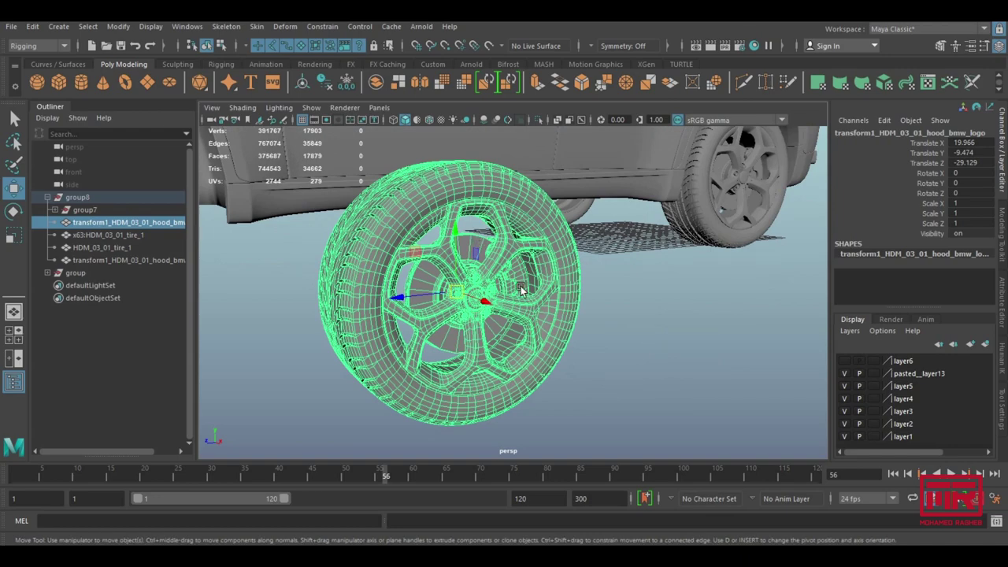
{"action": "key", "text": "e"}
{"action": "left_click_drag", "start_coordinate": [425, 248], "coordinate": [418, 284]}
{"action": "key", "text": "ctrl+z"}
{"action": "key", "text": "ctrl+z"}
{"action": "key", "text": "ctrl+z"}
{"action": "key", "text": "ctrl+z"}
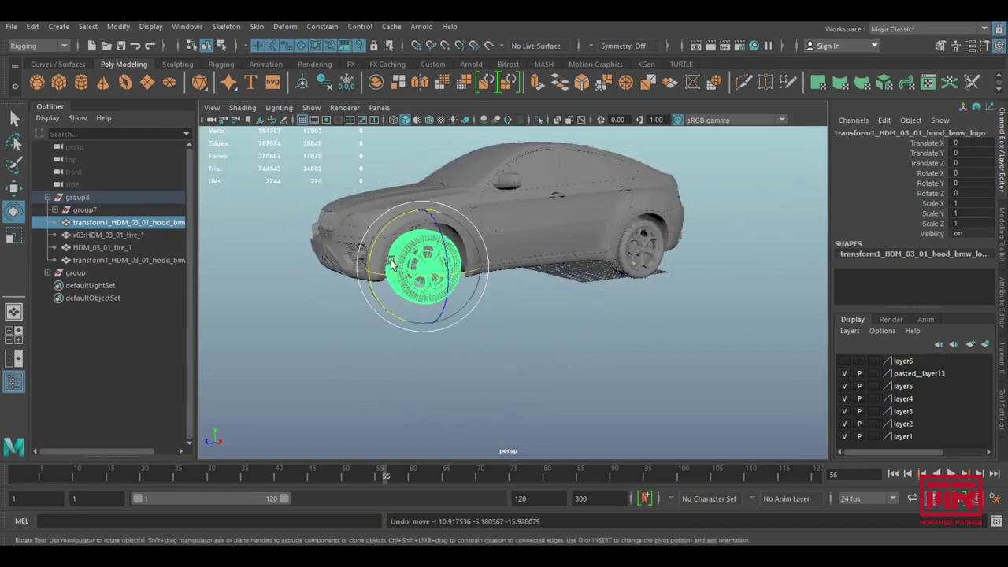
{"action": "left_click_drag", "start_coordinate": [427, 277], "coordinate": [540, 312], "text": "alt"}
{"action": "key", "text": "w"}
{"action": "left_click_drag", "start_coordinate": [357, 305], "coordinate": [483, 290], "text": "alt"}
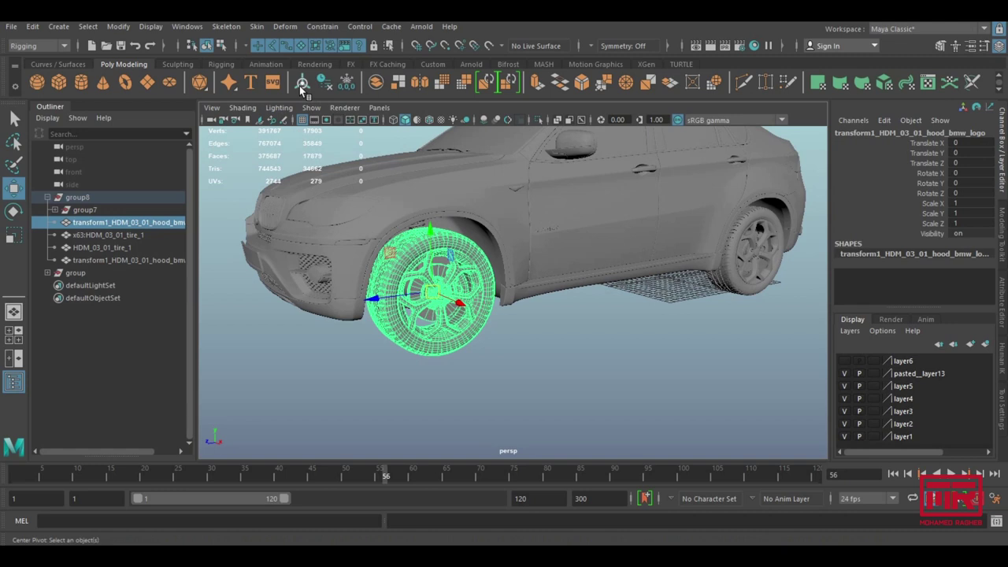
- Center the front wheel's pivot with Modify > Center Pivot, then clear the selection
{"action": "left_click", "coordinate": [120, 26]}
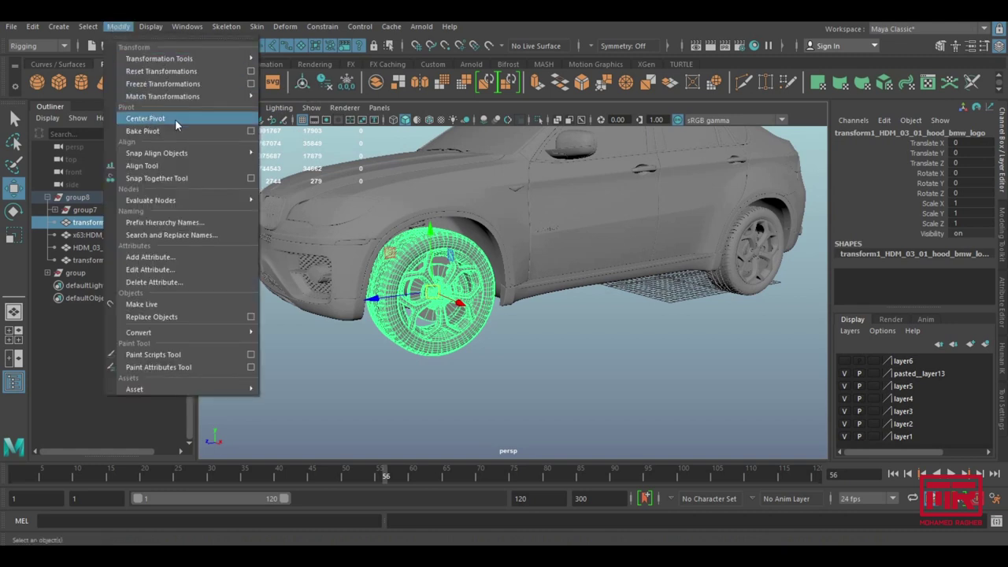
{"action": "left_click", "coordinate": [175, 119]}
{"action": "left_click", "coordinate": [741, 252]}
{"action": "mouse_move", "coordinate": [676, 367]}
{"action": "left_mouse_down", "text": "alt"}
{"action": "mouse_move", "coordinate": [618, 360]}
{"action": "mouse_move", "coordinate": [487, 295]}
{"action": "left_mouse_up", "text": "alt"}
{"action": "left_click", "coordinate": [618, 360]}
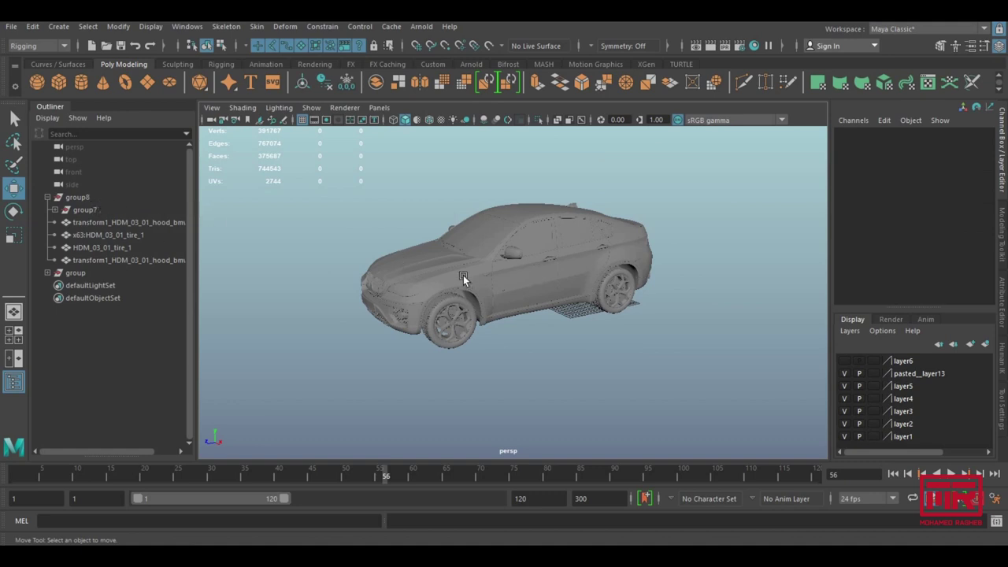
- Create a NURBS circle and raise it above the car roof
{"action": "left_click", "coordinate": [57, 26]}
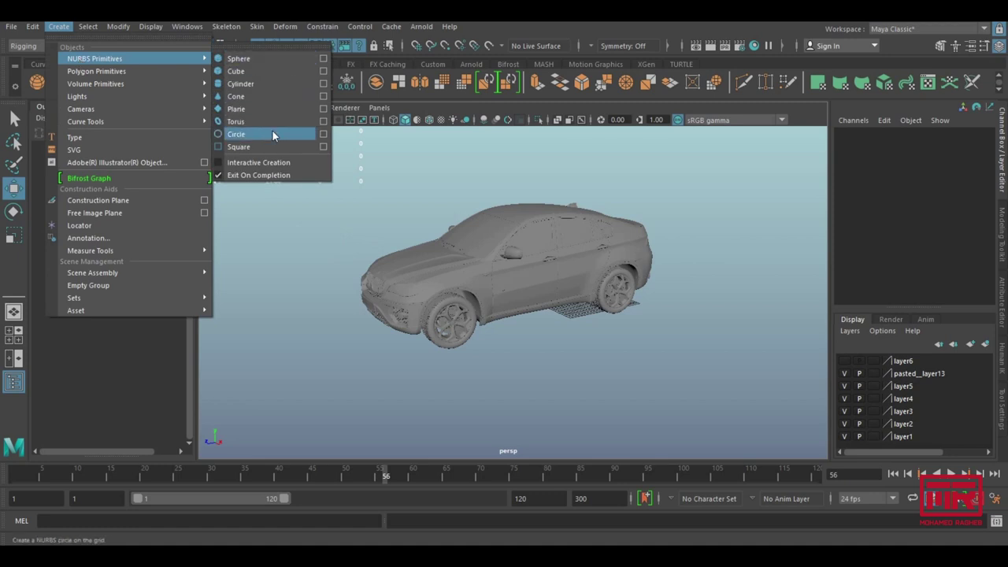
{"action": "left_click", "coordinate": [272, 134]}
{"action": "left_click_drag", "start_coordinate": [564, 271], "coordinate": [551, 268], "text": "alt"}
{"action": "middle_click_drag", "start_coordinate": [567, 264], "coordinate": [534, 263]}
{"action": "left_click_drag", "start_coordinate": [512, 253], "coordinate": [526, 134]}
- Scale the circle up and stretch it along the car's length to fit the car
{"action": "key", "text": "r"}
{"action": "mouse_move", "coordinate": [517, 191]}
{"action": "left_mouse_down"}
{"action": "mouse_move", "coordinate": [591, 201]}
{"action": "mouse_move", "coordinate": [603, 246]}
{"action": "left_mouse_up"}
{"action": "mouse_move", "coordinate": [473, 217]}
{"action": "left_mouse_down"}
{"action": "mouse_move", "coordinate": [493, 238]}
{"action": "mouse_move", "coordinate": [596, 236]}
{"action": "left_mouse_up"}
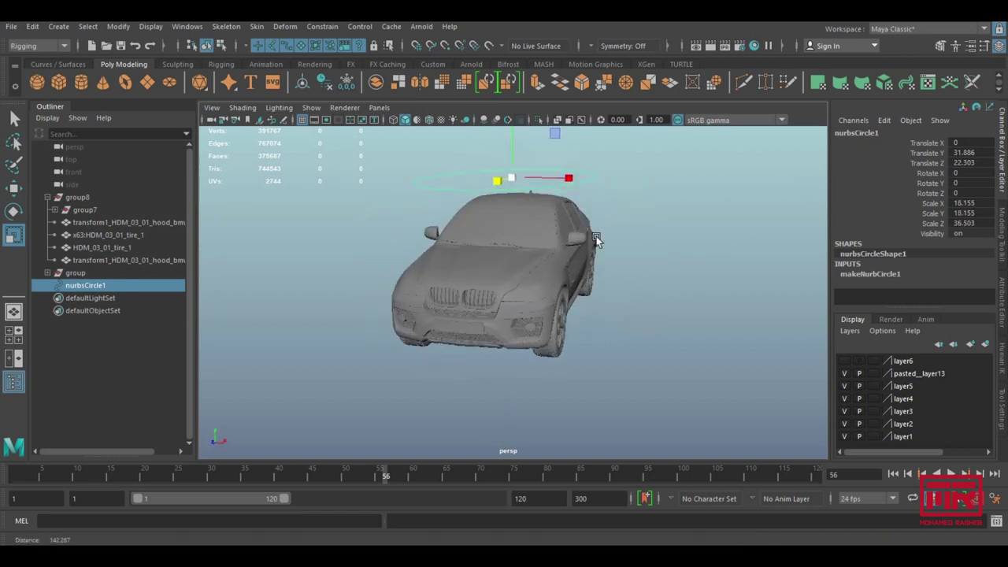
{"action": "left_click_drag", "start_coordinate": [512, 179], "coordinate": [506, 183]}
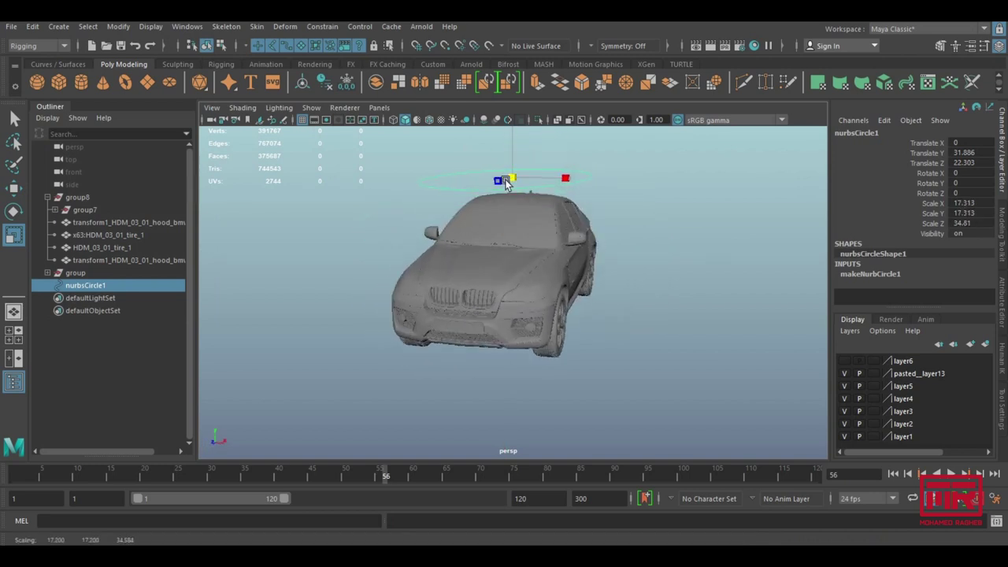
{"action": "left_click_drag", "start_coordinate": [558, 206], "coordinate": [481, 223], "text": "alt"}
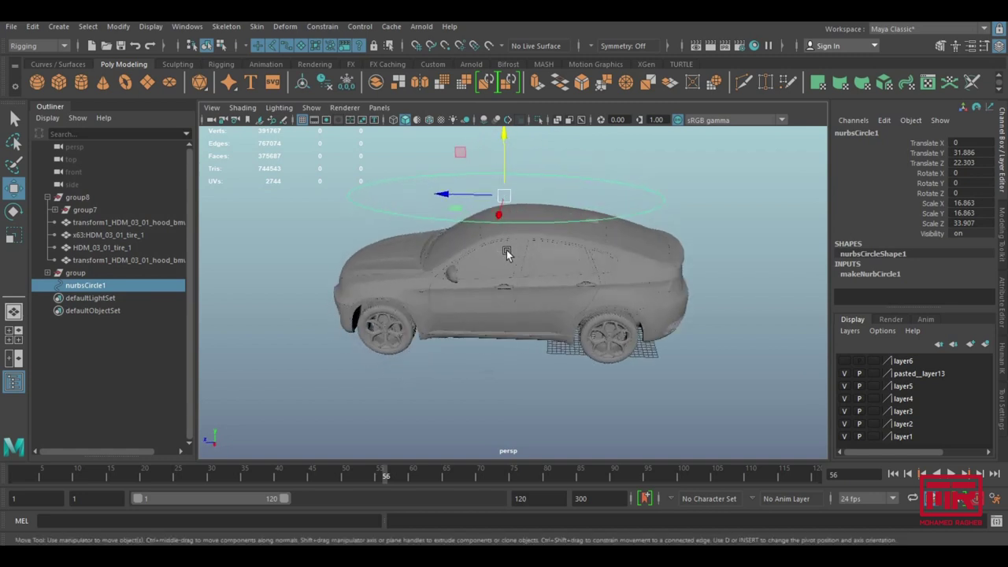
{"action": "mouse_move", "coordinate": [449, 197]}
{"action": "left_mouse_down"}
{"action": "mouse_move", "coordinate": [499, 272]}
{"action": "mouse_move", "coordinate": [570, 263]}
{"action": "left_mouse_up"}
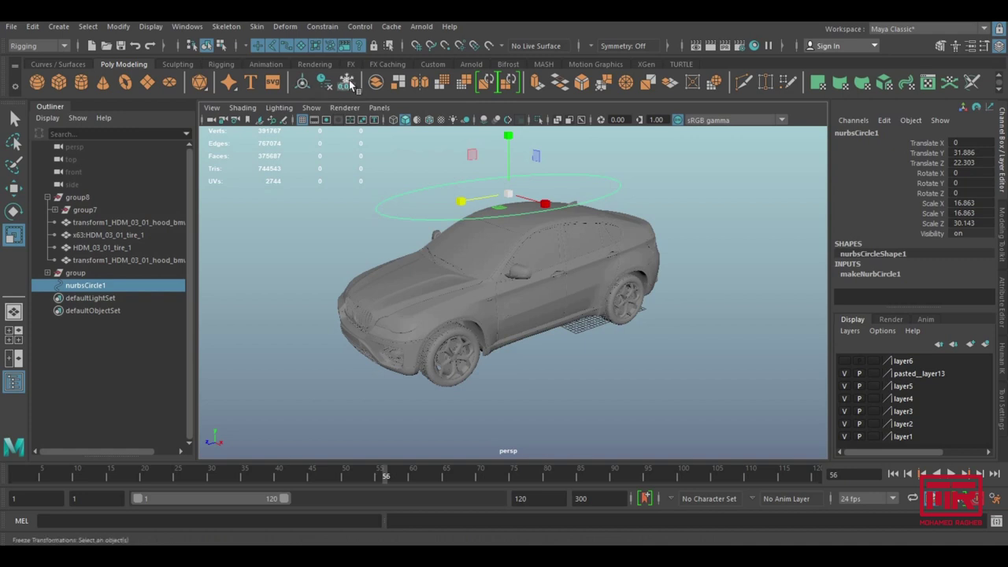
- Freeze the circle's transformations and return to the Move tool
{"action": "left_click", "coordinate": [351, 83]}
{"action": "key", "text": "w"}
{"action": "mouse_move", "coordinate": [538, 236]}
{"action": "left_mouse_down", "text": "alt"}
{"action": "mouse_move", "coordinate": [526, 197]}
{"action": "mouse_move", "coordinate": [535, 238]}
{"action": "left_mouse_up", "text": "alt"}
{"action": "left_click", "coordinate": [494, 214]}
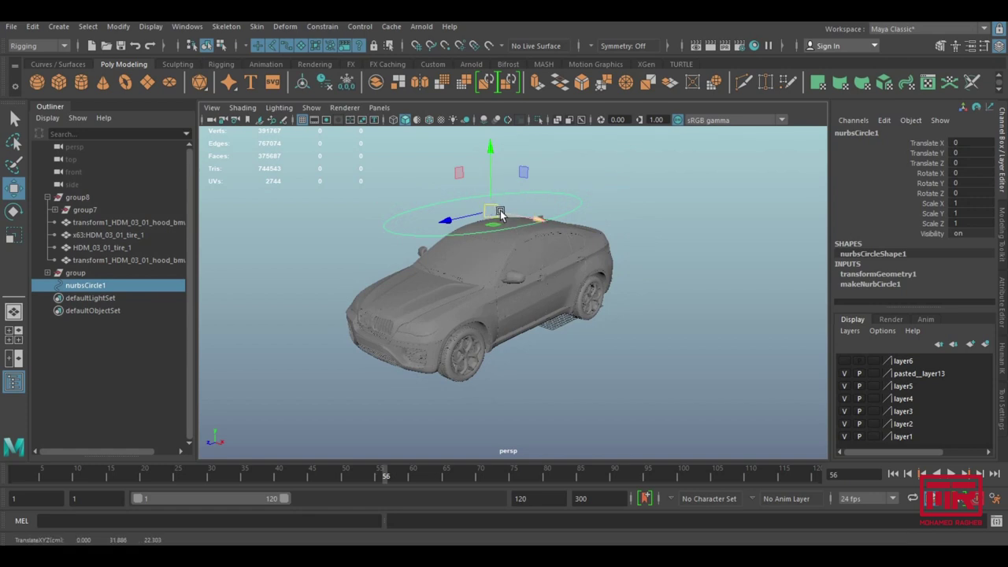
- Set nurbsCircle1's Translate X, Y and Z to 0
{"action": "mouse_move", "coordinate": [485, 211]}
{"action": "left_mouse_down"}
{"action": "mouse_move", "coordinate": [428, 214]}
{"action": "mouse_move", "coordinate": [441, 189]}
{"action": "mouse_move", "coordinate": [396, 174]}
{"action": "mouse_move", "coordinate": [438, 196]}
{"action": "mouse_move", "coordinate": [390, 209]}
{"action": "left_mouse_up"}
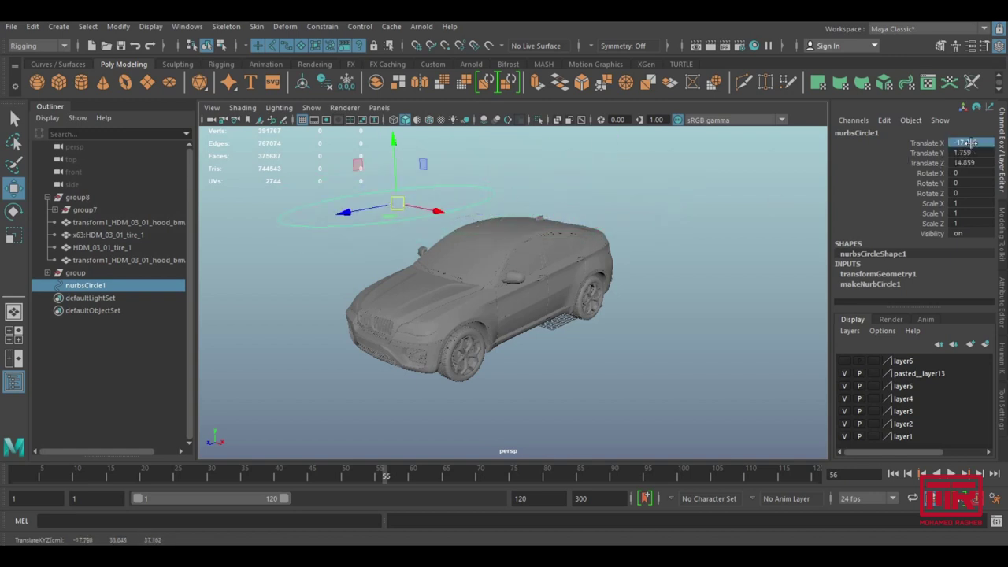
{"action": "left_click_drag", "start_coordinate": [969, 143], "coordinate": [969, 162]}
{"action": "type", "text": "0"}
{"action": "key", "text": "Return"}
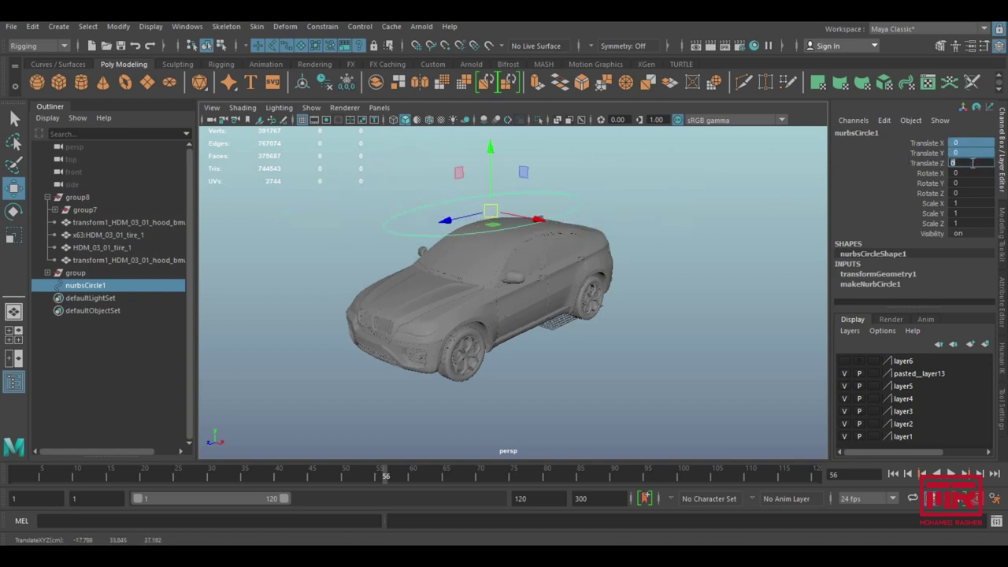
{"action": "mouse_move", "coordinate": [788, 197]}
{"action": "left_mouse_down", "text": "alt"}
{"action": "mouse_move", "coordinate": [612, 214]}
{"action": "mouse_move", "coordinate": [486, 171]}
{"action": "left_mouse_up", "text": "alt"}
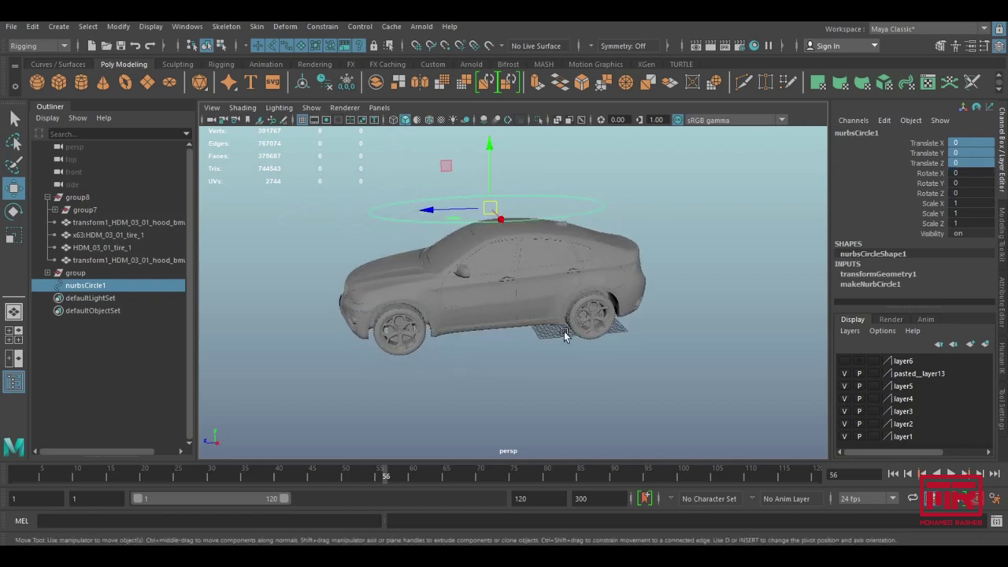
{"action": "left_click_drag", "start_coordinate": [396, 276], "coordinate": [497, 268], "text": "alt"}
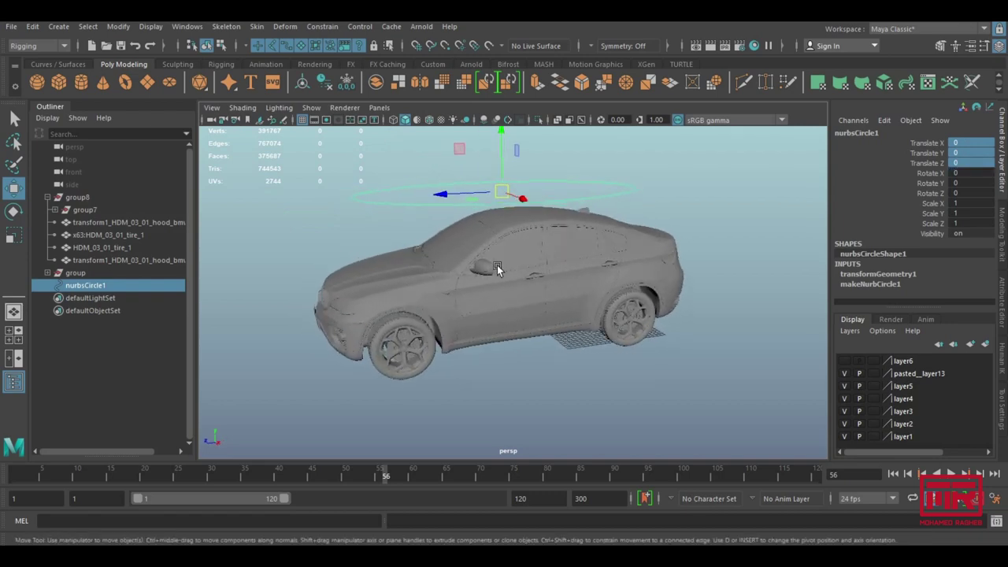
- Freeze group8's transformations via Modify > Freeze Transformations, then deselect it
{"action": "left_click", "coordinate": [79, 198]}
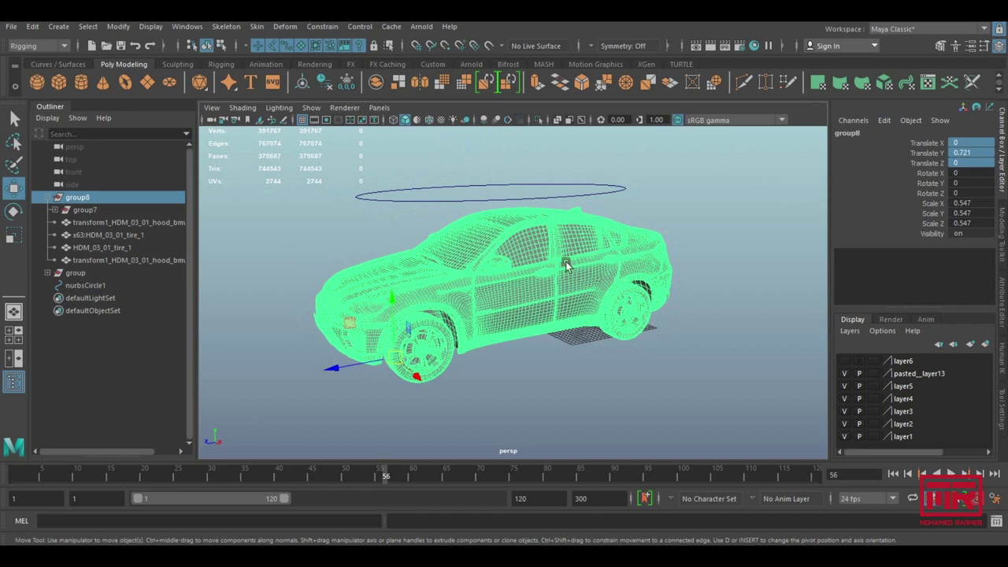
{"action": "left_click_drag", "start_coordinate": [566, 265], "coordinate": [638, 270], "text": "alt"}
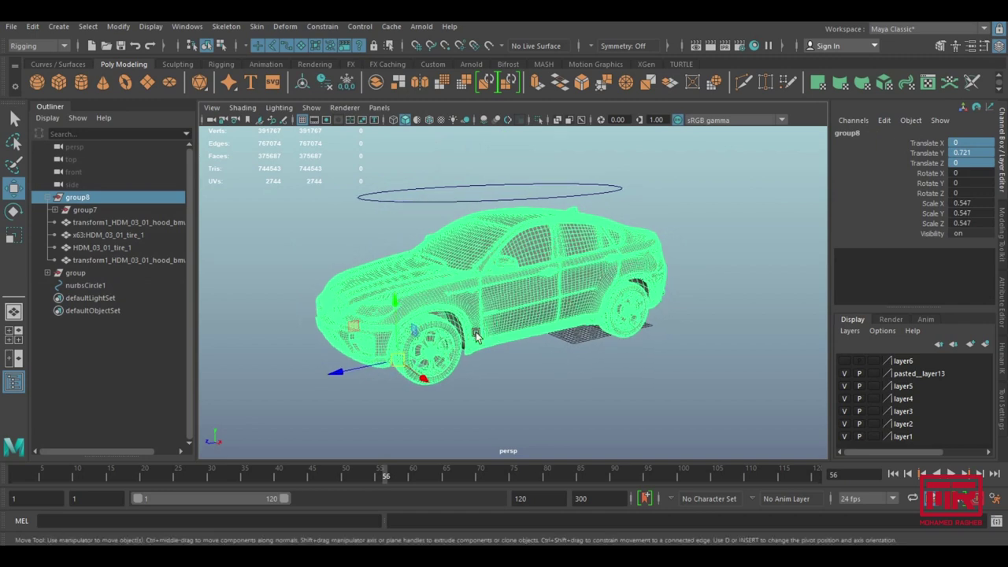
{"action": "left_click", "coordinate": [348, 82]}
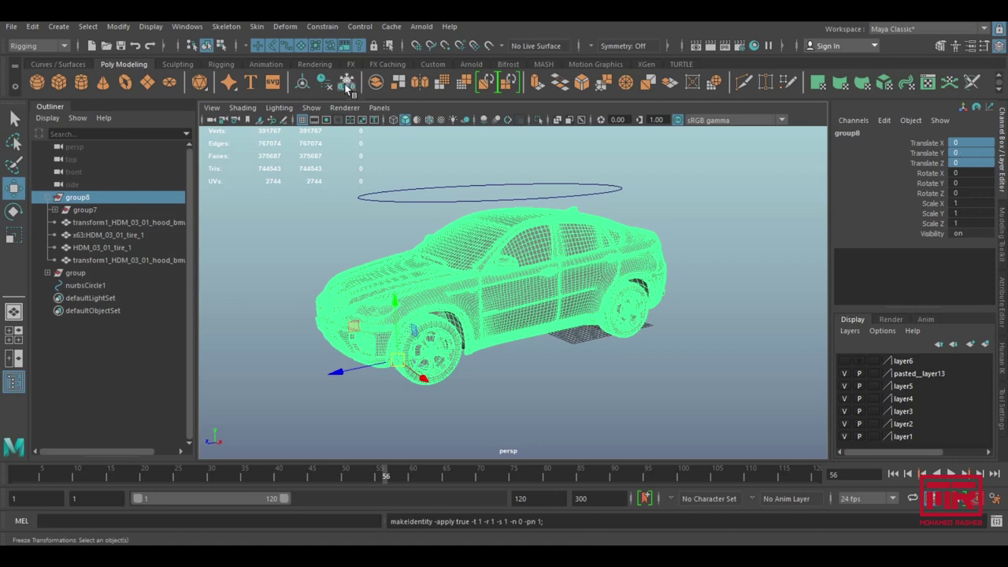
{"action": "mouse_move", "coordinate": [552, 283]}
{"action": "left_mouse_down", "text": "alt"}
{"action": "mouse_move", "coordinate": [498, 264]}
{"action": "mouse_move", "coordinate": [509, 269]}
{"action": "left_mouse_up", "text": "alt"}
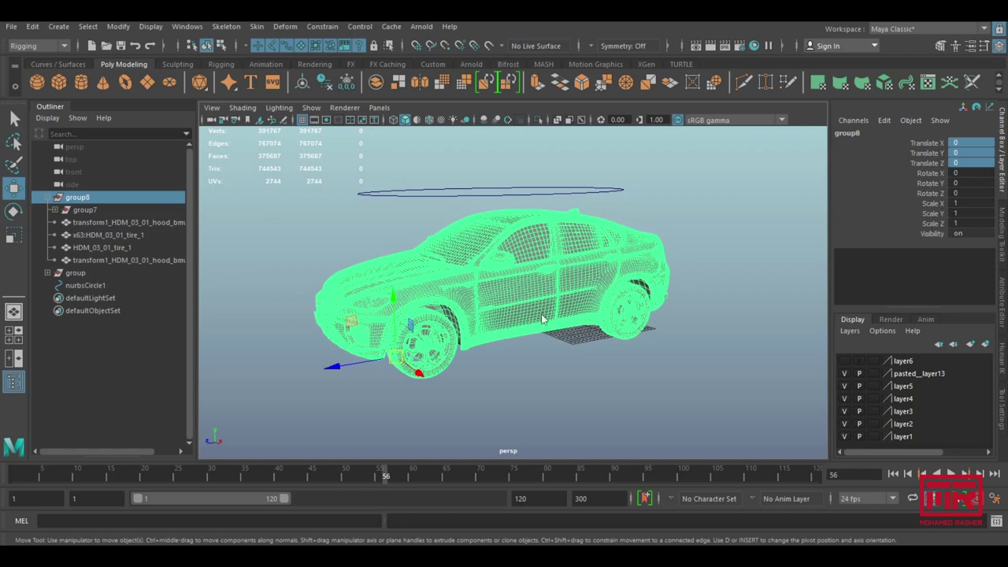
{"action": "left_click", "coordinate": [538, 383]}
{"action": "left_click_drag", "start_coordinate": [438, 187], "coordinate": [625, 361], "text": "alt"}
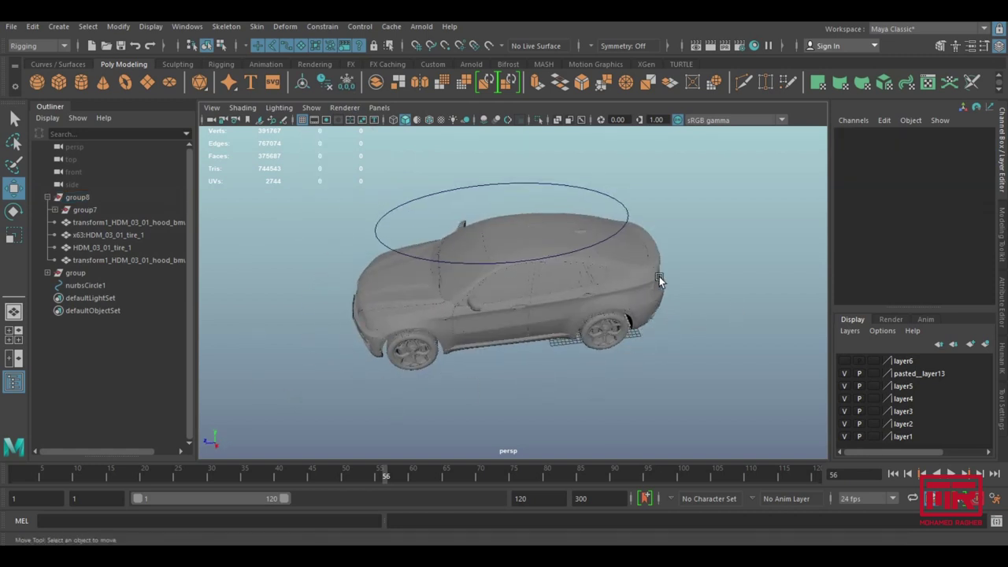
- Test-rotate the circle control and the car body group7, undoing each rotation
{"action": "mouse_move", "coordinate": [355, 314]}
{"action": "left_mouse_down", "text": "alt"}
{"action": "mouse_move", "coordinate": [477, 305]}
{"action": "mouse_move", "coordinate": [526, 312]}
{"action": "mouse_move", "coordinate": [516, 290]}
{"action": "mouse_move", "coordinate": [468, 271]}
{"action": "mouse_move", "coordinate": [496, 289]}
{"action": "mouse_move", "coordinate": [397, 214]}
{"action": "mouse_move", "coordinate": [490, 234]}
{"action": "mouse_move", "coordinate": [504, 252]}
{"action": "left_mouse_up", "text": "alt"}
{"action": "left_click", "coordinate": [397, 211]}
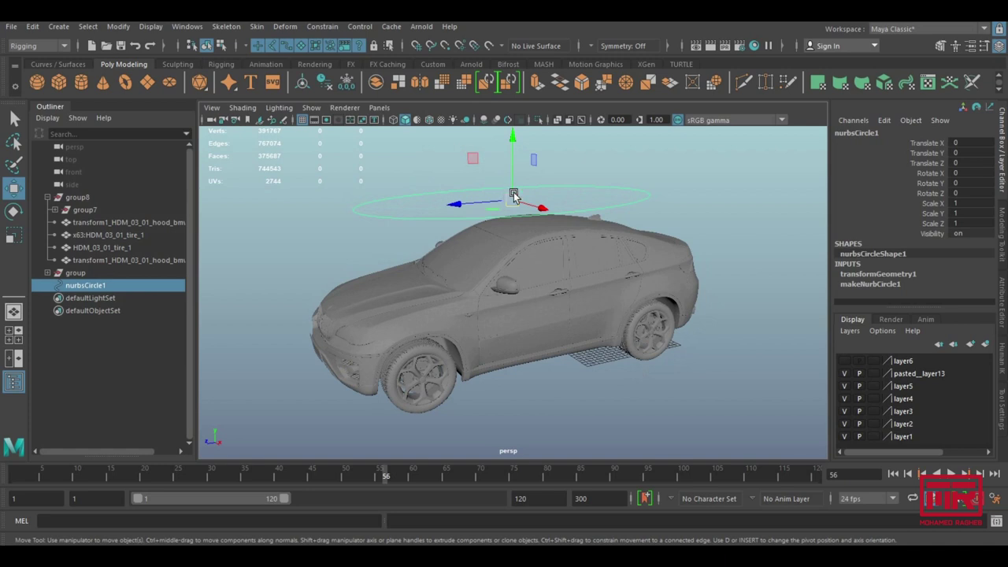
{"action": "key", "text": "e"}
{"action": "left_click_drag", "start_coordinate": [540, 173], "coordinate": [538, 158]}
{"action": "key", "text": "ctrl+z"}
{"action": "left_click", "coordinate": [85, 209]}
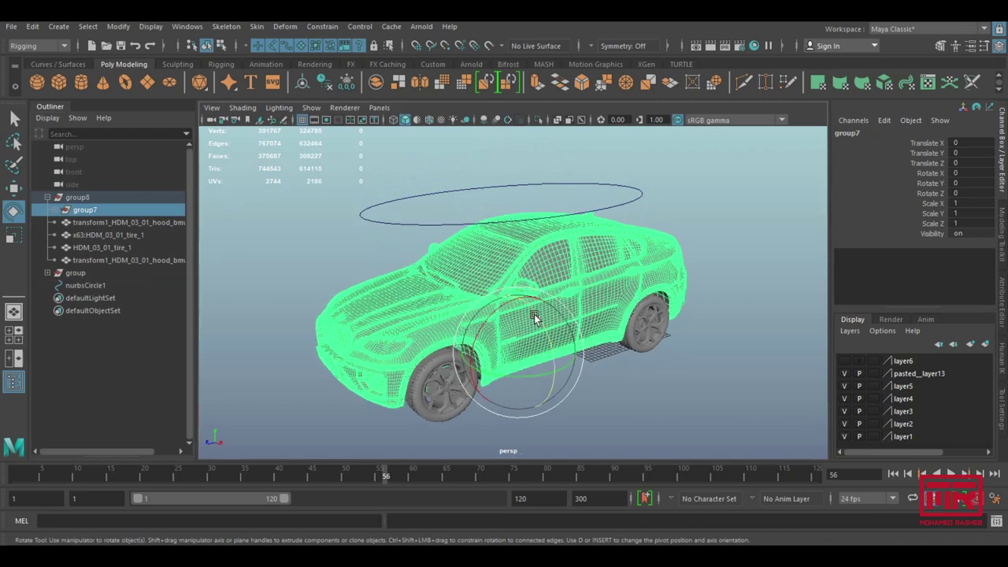
{"action": "mouse_move", "coordinate": [540, 323]}
{"action": "left_mouse_down"}
{"action": "mouse_move", "coordinate": [534, 315]}
{"action": "mouse_move", "coordinate": [541, 322]}
{"action": "left_mouse_up"}
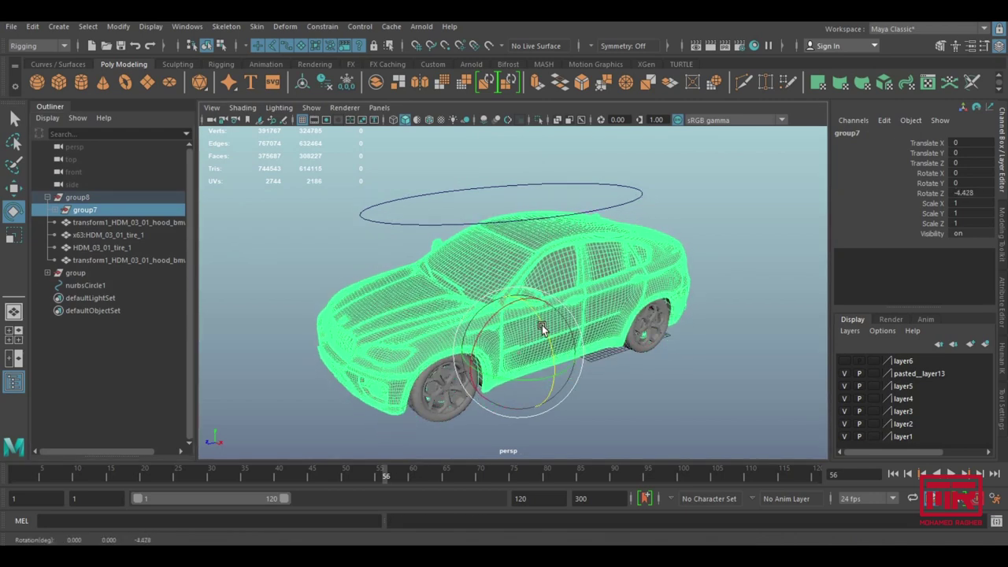
{"action": "key", "text": "ctrl+z"}
{"action": "left_click", "coordinate": [12, 188]}
- Select nurbsCircle1 plus group7 and bring up the Constrain menu
{"action": "left_click", "coordinate": [361, 214]}
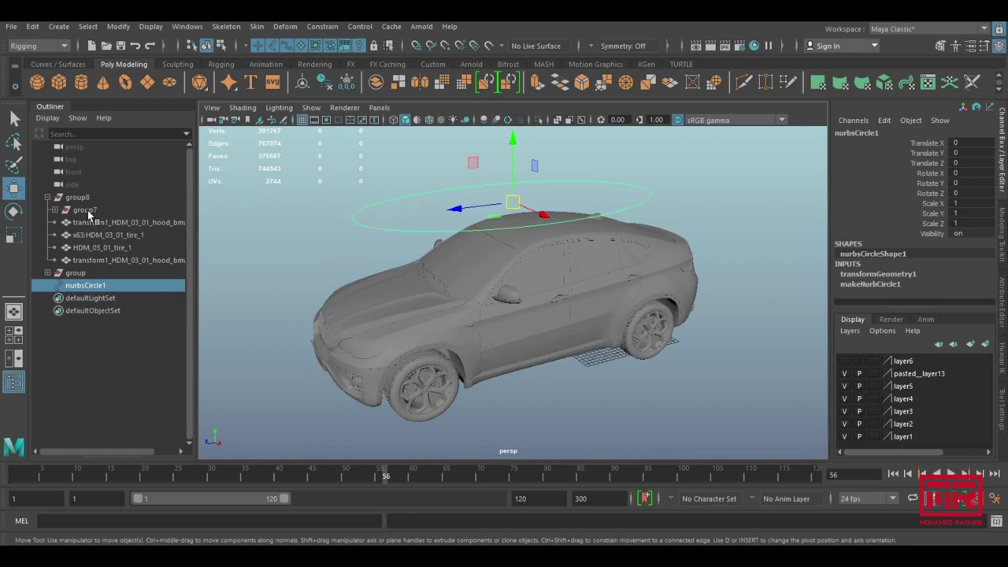
{"action": "left_click", "coordinate": [85, 210], "text": "ctrl"}
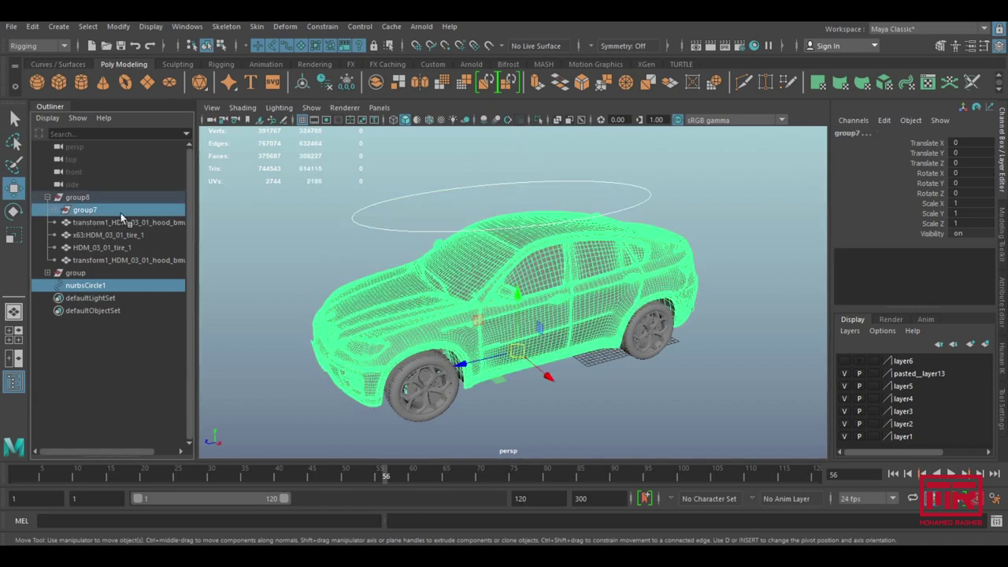
{"action": "left_click", "coordinate": [322, 27]}
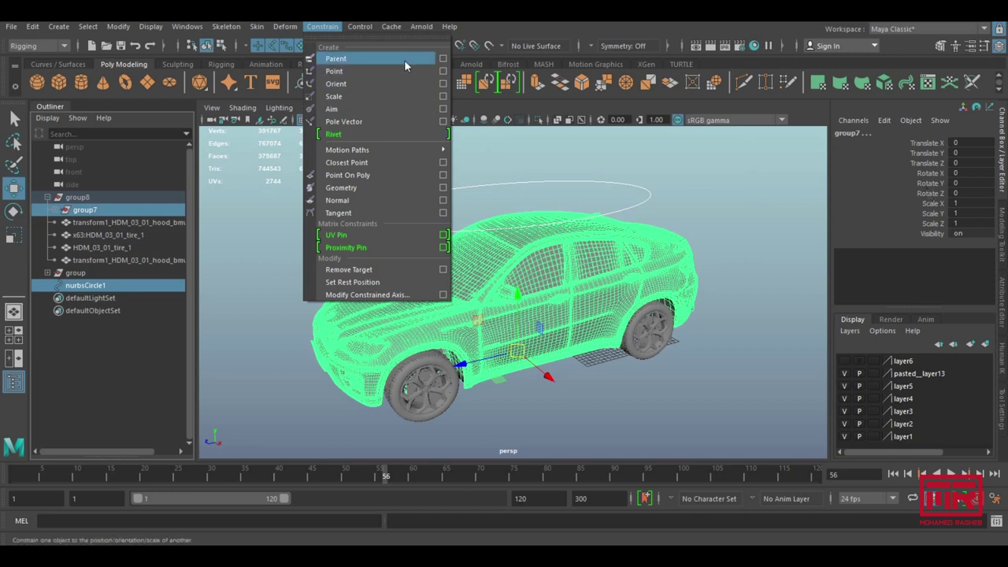
- Parent-constrain group7 to the circle and tilt the circle to check the car follows
{"action": "left_click", "coordinate": [354, 59]}
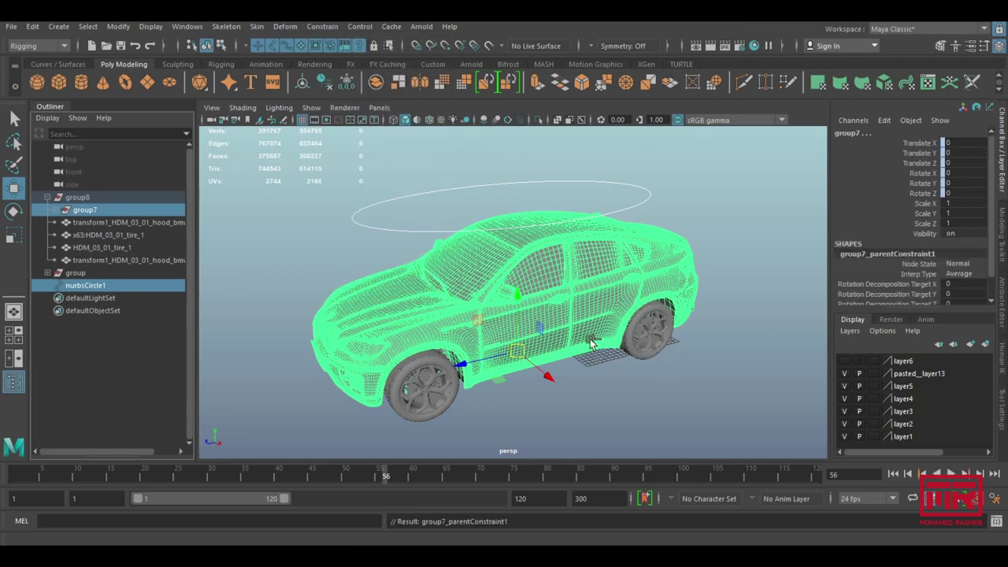
{"action": "left_click_drag", "start_coordinate": [550, 317], "coordinate": [360, 232], "text": "alt"}
{"action": "left_click", "coordinate": [370, 207]}
{"action": "mouse_move", "coordinate": [441, 232]}
{"action": "left_mouse_down", "text": "alt"}
{"action": "mouse_move", "coordinate": [412, 225]}
{"action": "mouse_move", "coordinate": [437, 220]}
{"action": "left_mouse_up", "text": "alt"}
{"action": "key", "text": "e"}
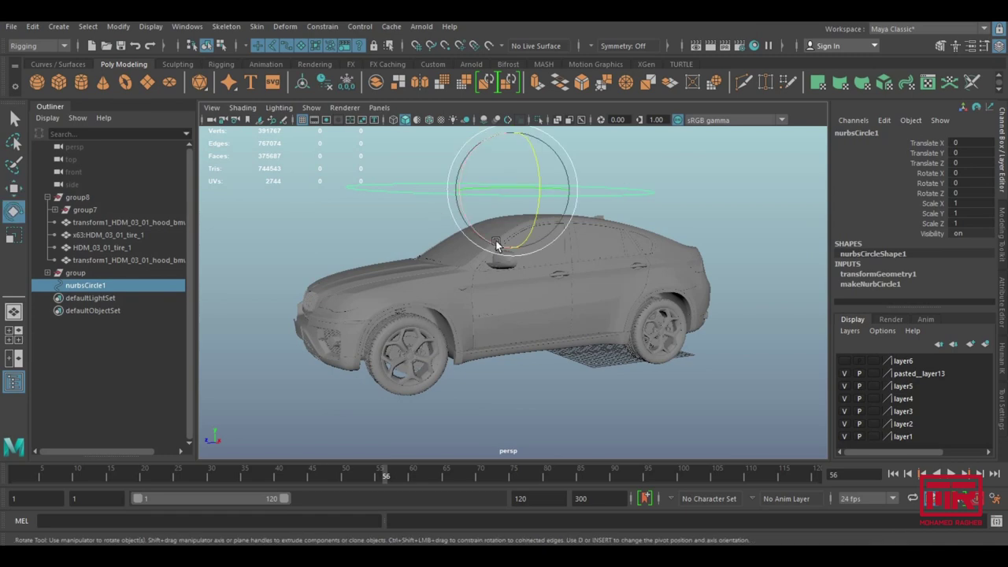
{"action": "mouse_move", "coordinate": [496, 245]}
{"action": "left_mouse_down"}
{"action": "mouse_move", "coordinate": [549, 167]}
{"action": "mouse_move", "coordinate": [547, 197]}
{"action": "mouse_move", "coordinate": [535, 139]}
{"action": "mouse_move", "coordinate": [557, 234]}
{"action": "mouse_move", "coordinate": [574, 203]}
{"action": "mouse_move", "coordinate": [543, 166]}
{"action": "mouse_move", "coordinate": [559, 241]}
{"action": "mouse_move", "coordinate": [549, 266]}
{"action": "left_mouse_up"}
{"action": "key", "text": "w"}
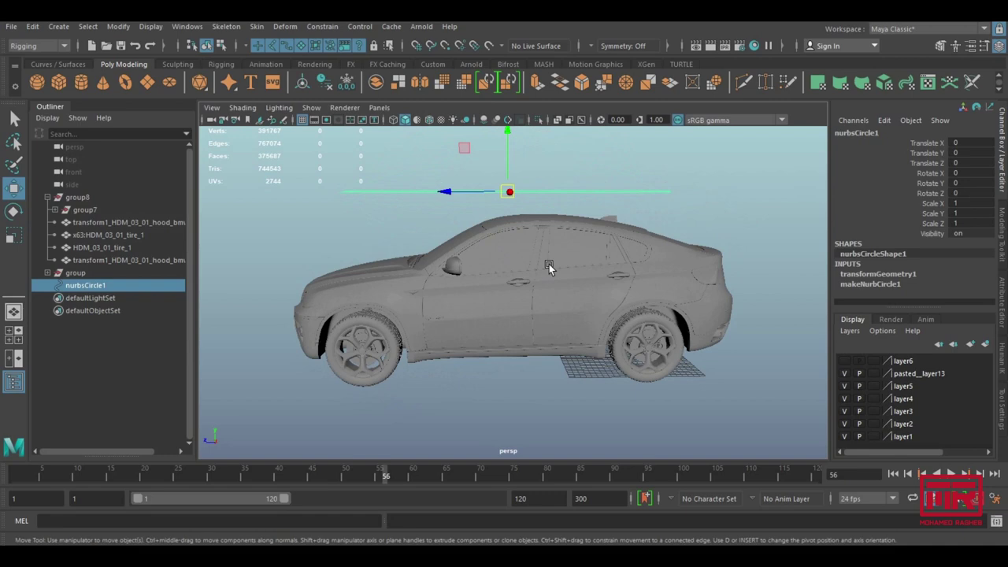
- Select group7, check the four-view layout, and test-rotate the car body before undoing
{"action": "left_click", "coordinate": [549, 263], "text": "shift"}
{"action": "left_click_drag", "start_coordinate": [479, 279], "coordinate": [517, 268], "text": "alt"}
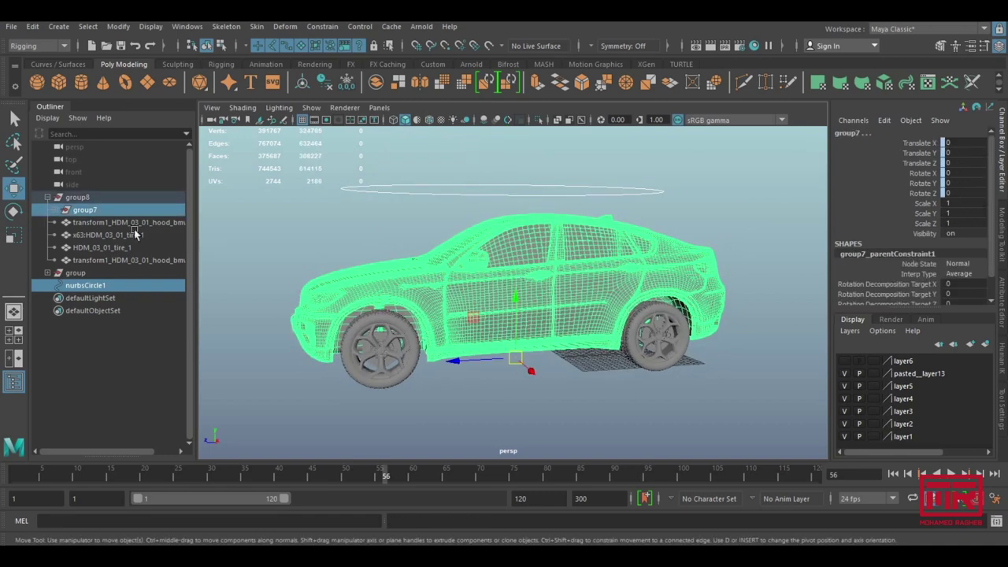
{"action": "left_click", "coordinate": [85, 210]}
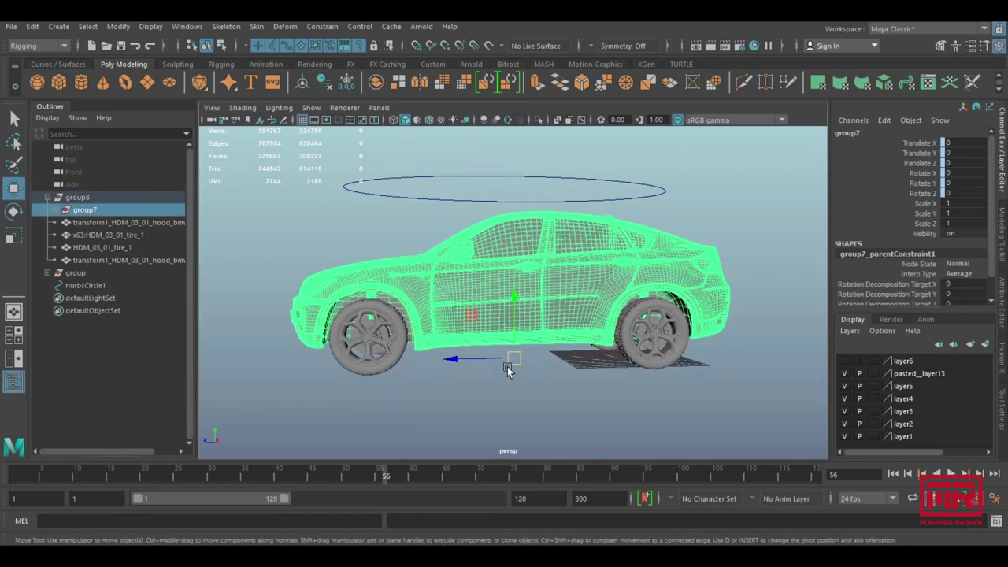
{"action": "key", "text": "space"}
{"action": "key", "text": "space"}
{"action": "scroll", "coordinate": [630, 358], "scroll_direction": "up", "scroll_amount": 5}
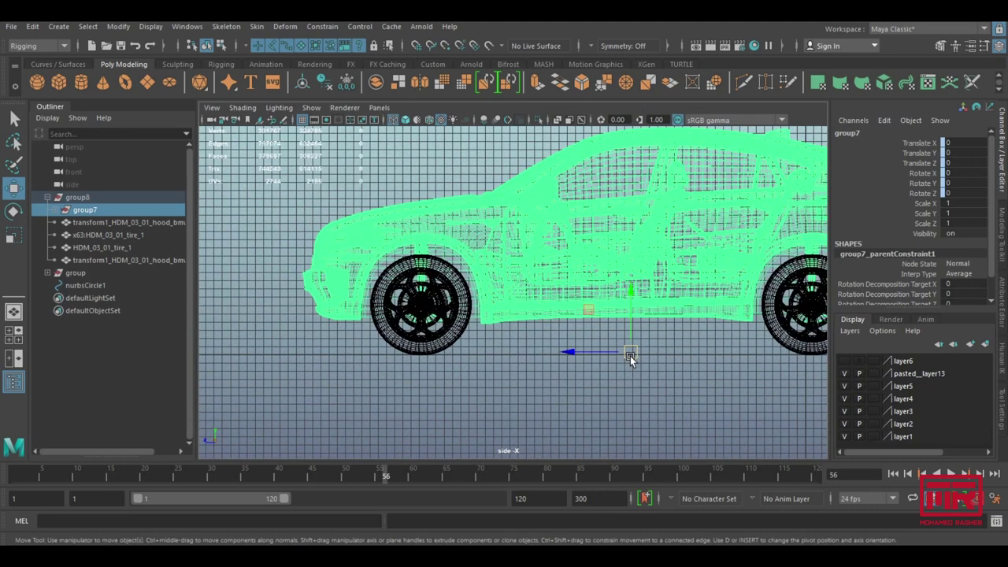
{"action": "key", "text": "space"}
{"action": "key", "text": "space"}
{"action": "left_click_drag", "start_coordinate": [561, 276], "coordinate": [612, 286], "text": "alt"}
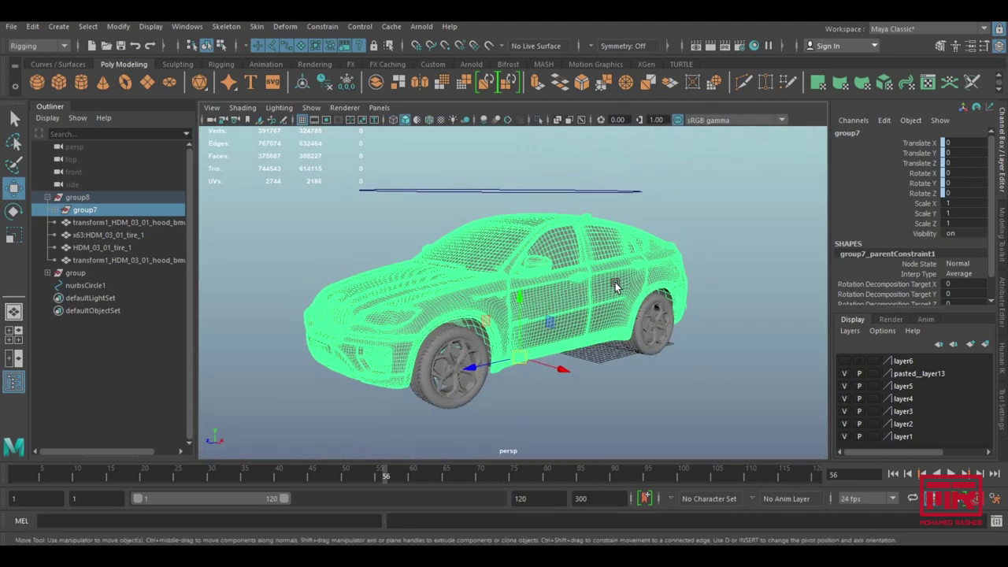
{"action": "key", "text": "e"}
{"action": "left_click_drag", "start_coordinate": [561, 312], "coordinate": [558, 321]}
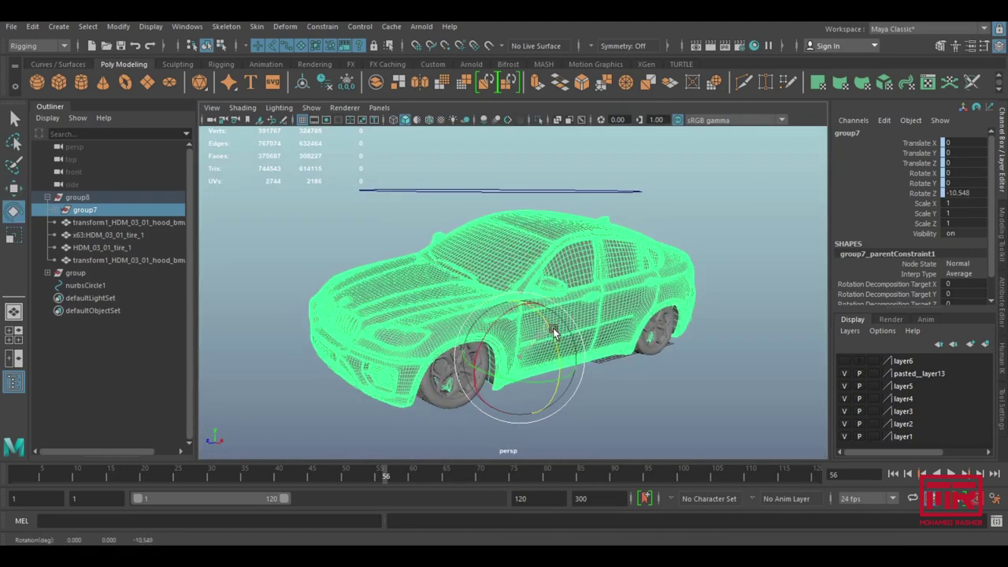
{"action": "key", "text": "ctrl+z"}
{"action": "key", "text": "w"}
- Toggle between the circle and group7, then open group7's Attribute Editor
{"action": "left_click", "coordinate": [435, 198]}
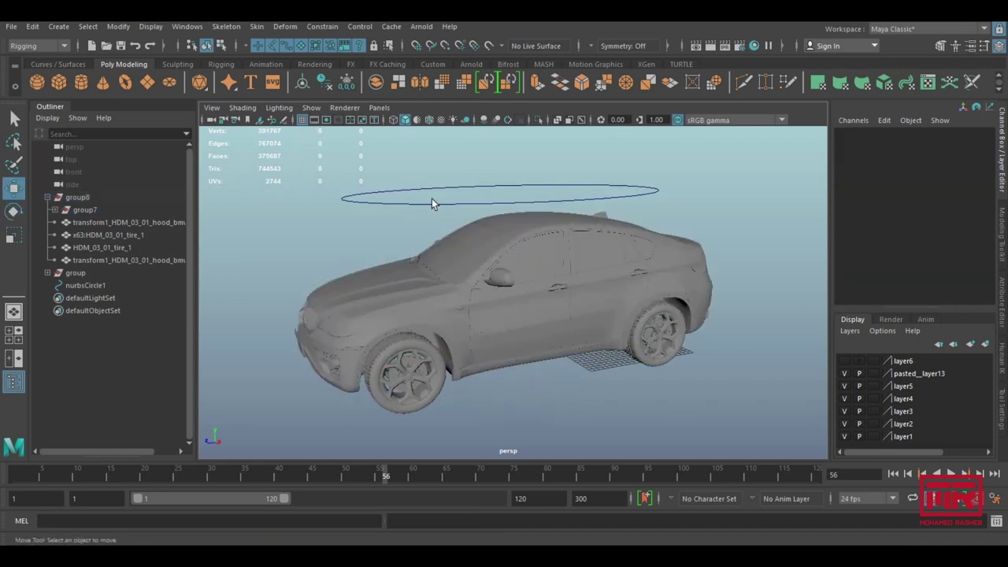
{"action": "left_click_drag", "start_coordinate": [438, 224], "coordinate": [567, 202], "text": "alt"}
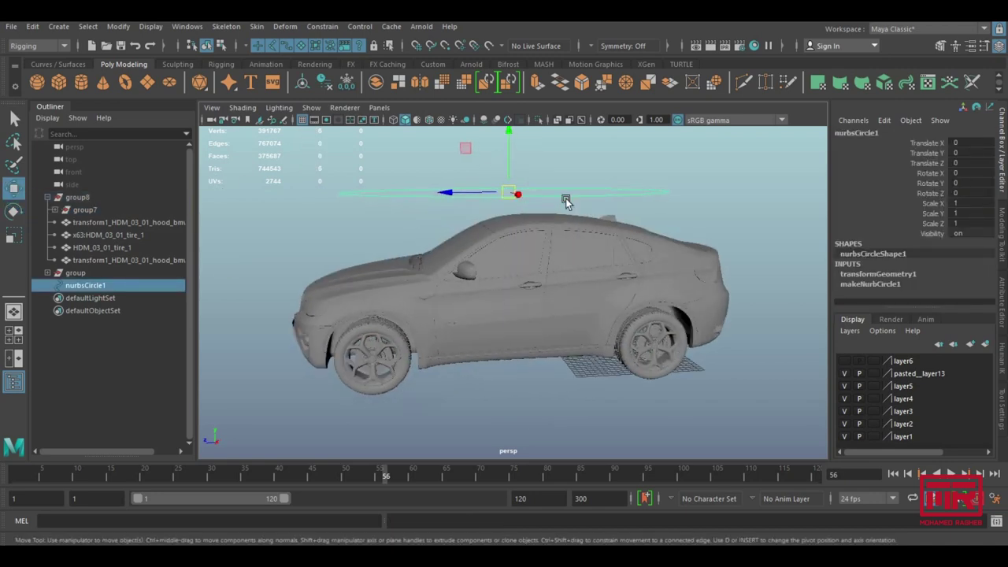
{"action": "left_click_drag", "start_coordinate": [473, 236], "coordinate": [536, 376], "text": "alt"}
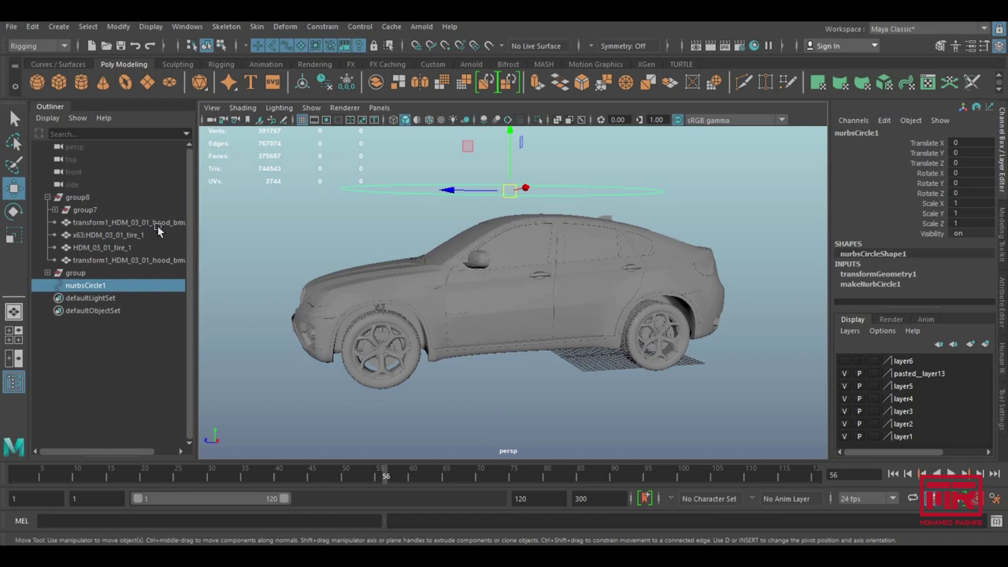
{"action": "left_click", "coordinate": [102, 209]}
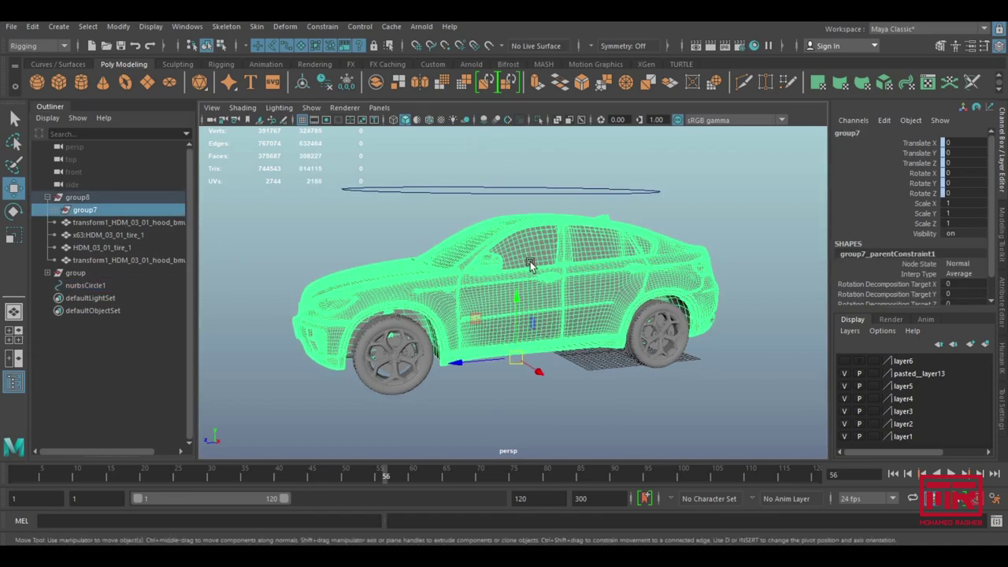
{"action": "left_click", "coordinate": [499, 378]}
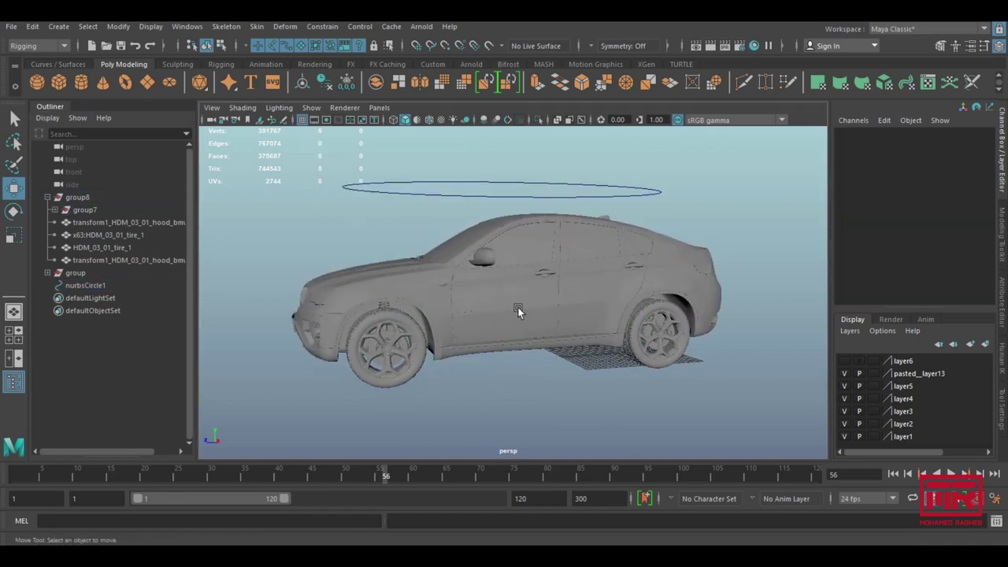
{"action": "left_click", "coordinate": [102, 210]}
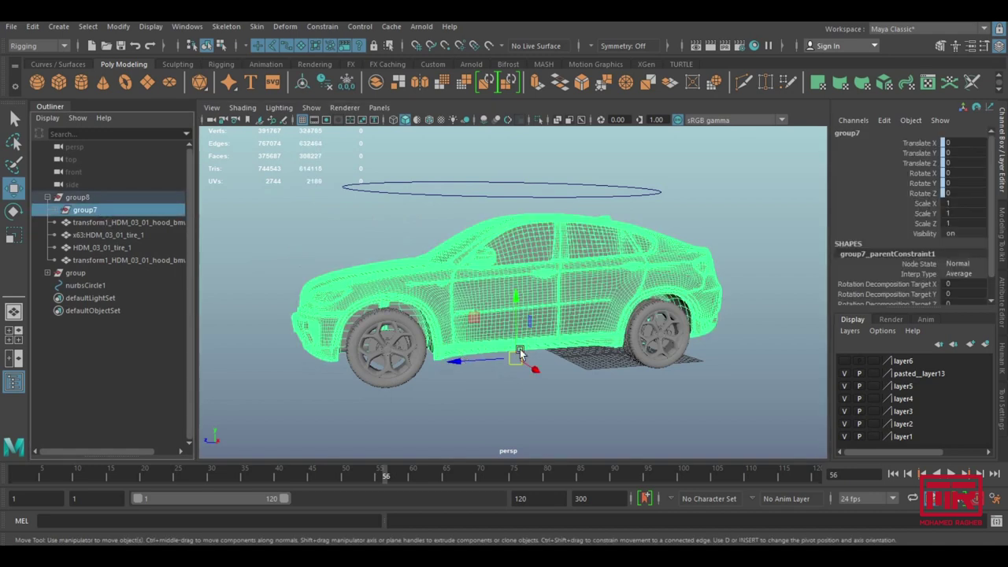
{"action": "left_click", "coordinate": [394, 184]}
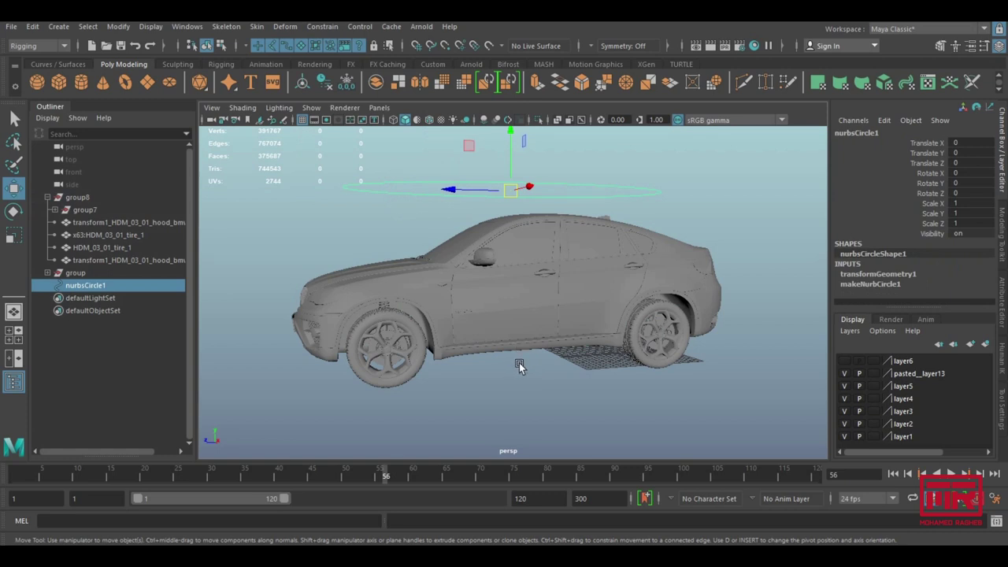
{"action": "left_click", "coordinate": [91, 209]}
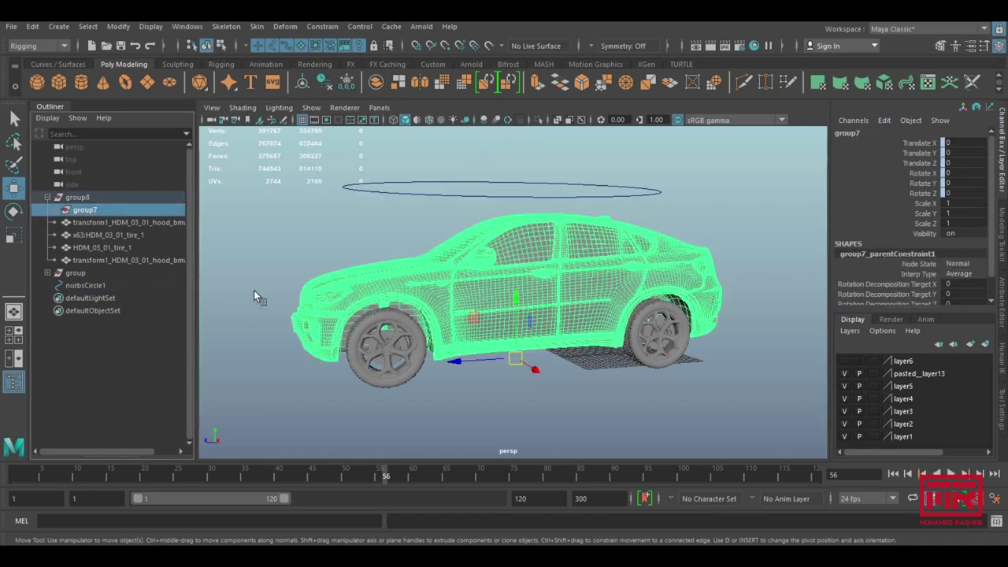
{"action": "mouse_move", "coordinate": [502, 337]}
{"action": "left_mouse_down", "text": "alt"}
{"action": "mouse_move", "coordinate": [546, 344]}
{"action": "mouse_move", "coordinate": [535, 341]}
{"action": "left_mouse_up", "text": "alt"}
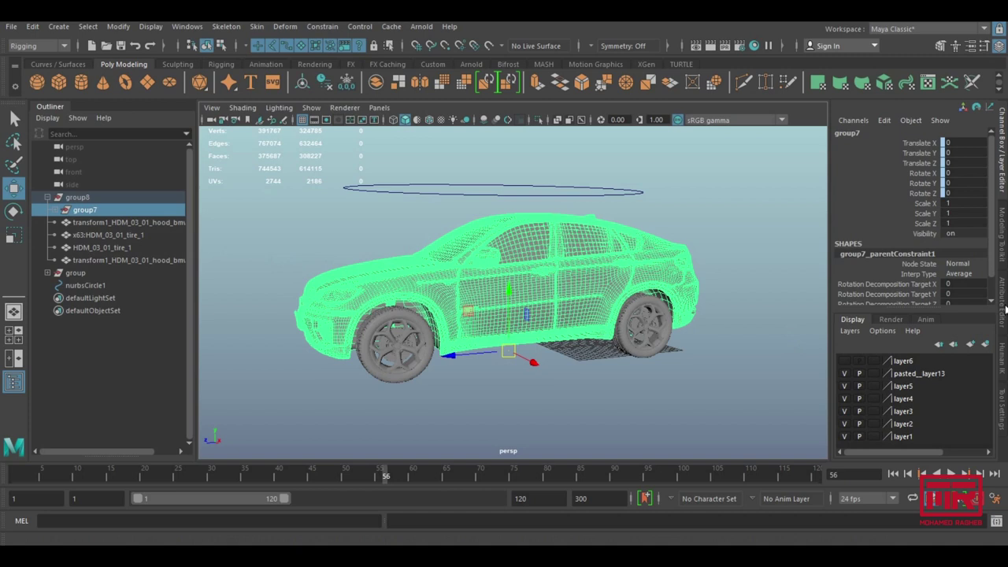
{"action": "left_click", "coordinate": [1005, 310]}
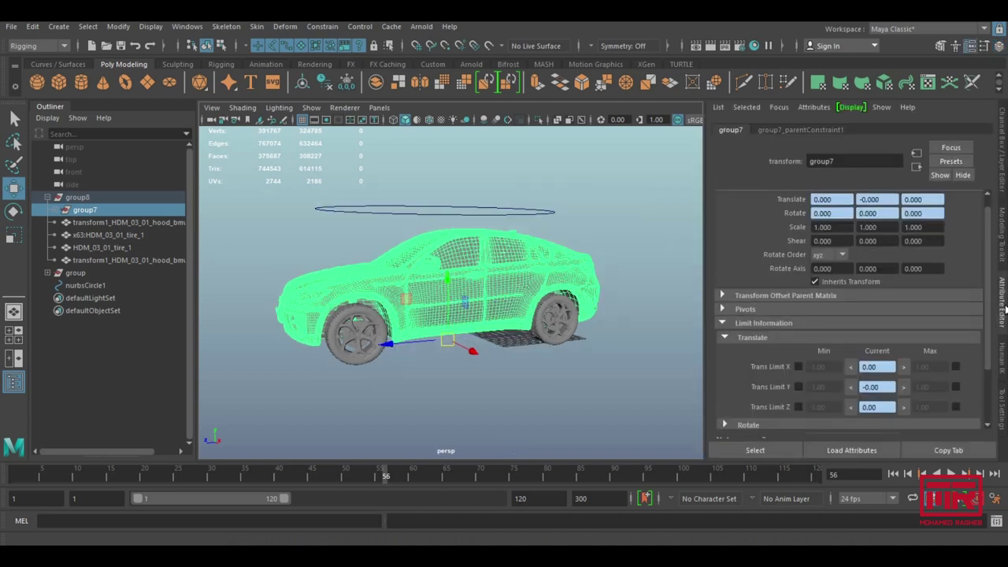
- Collapse Limit Information and expand Display in group7's attributes, then reselect group7
{"action": "left_click", "coordinate": [722, 324]}
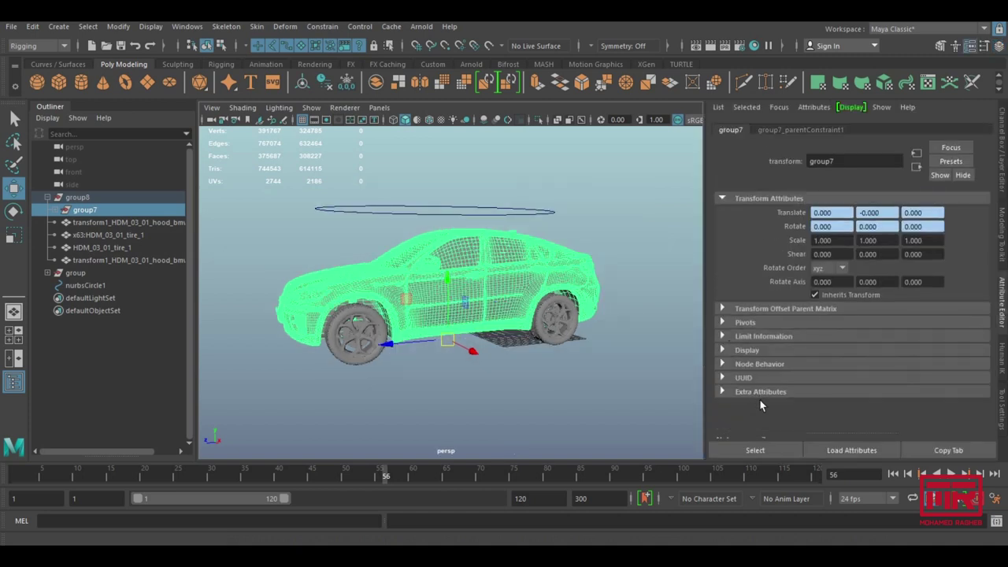
{"action": "left_click", "coordinate": [748, 352]}
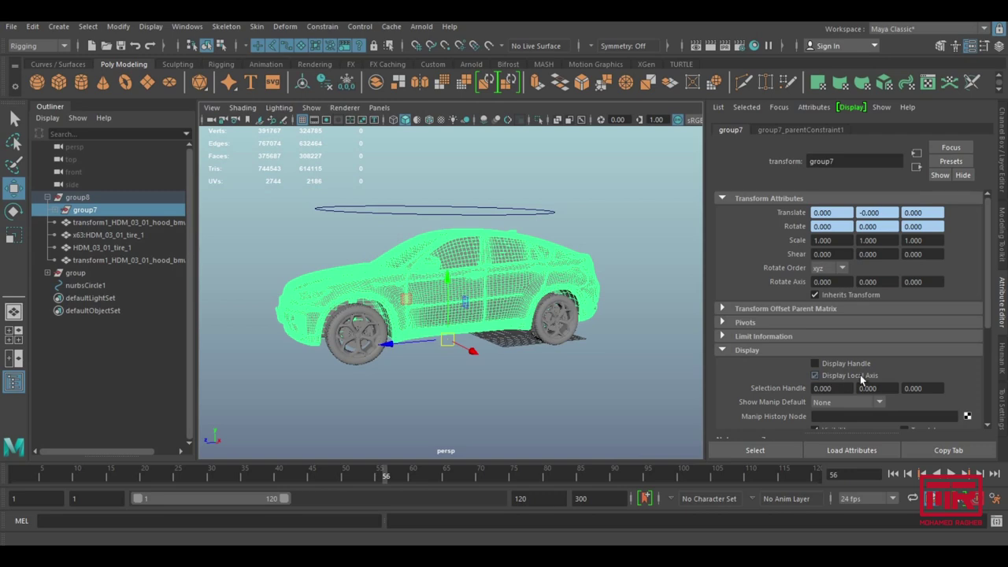
{"action": "scroll", "coordinate": [491, 364], "scroll_direction": "up", "scroll_amount": 2}
{"action": "scroll", "coordinate": [490, 364], "scroll_direction": "up", "scroll_amount": 2}
{"action": "scroll", "coordinate": [491, 364], "scroll_direction": "up", "scroll_amount": 3}
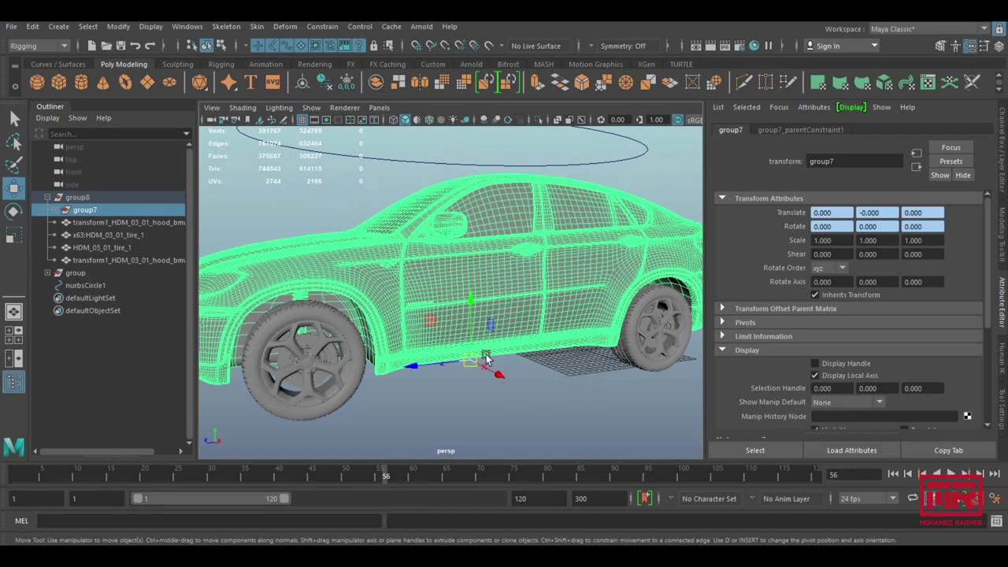
{"action": "left_click_drag", "start_coordinate": [490, 364], "coordinate": [512, 386], "text": "alt"}
{"action": "left_click", "coordinate": [512, 385]}
{"action": "left_click_drag", "start_coordinate": [484, 342], "coordinate": [505, 366], "text": "alt"}
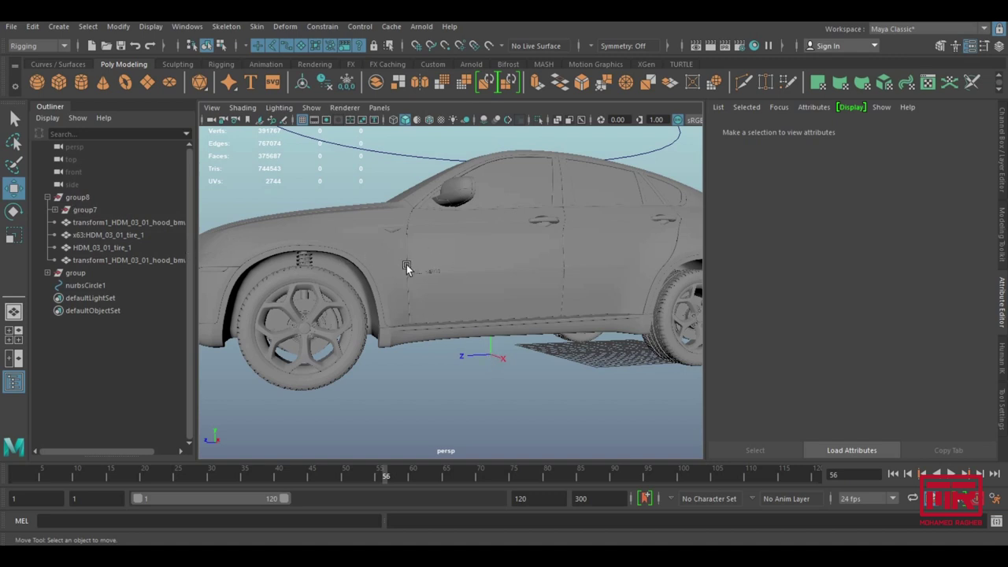
{"action": "left_click", "coordinate": [89, 209]}
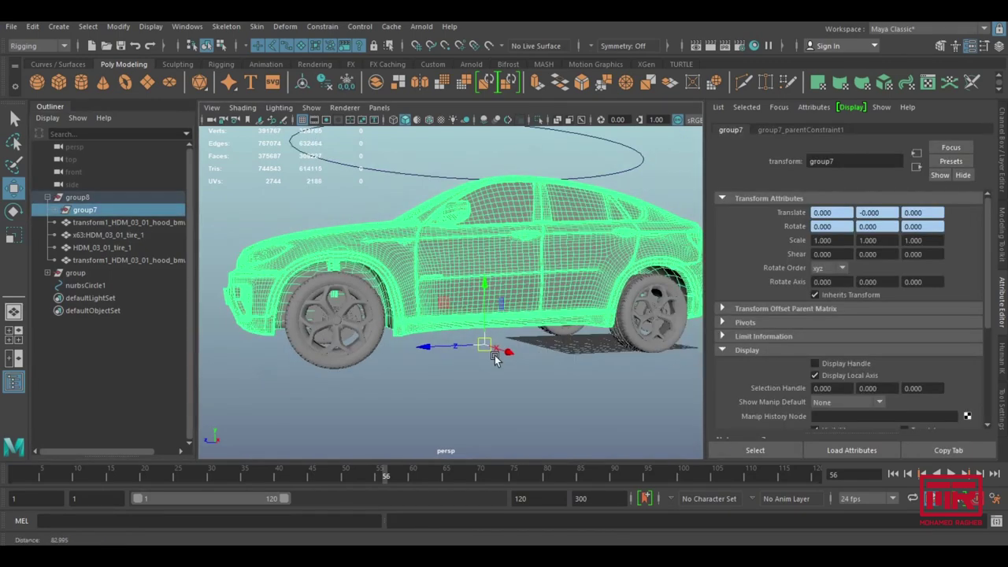
{"action": "key", "text": "e"}
{"action": "mouse_move", "coordinate": [509, 347]}
{"action": "left_mouse_down"}
{"action": "mouse_move", "coordinate": [519, 376]}
{"action": "mouse_move", "coordinate": [543, 227]}
{"action": "left_mouse_up"}
{"action": "left_click", "coordinate": [519, 379]}
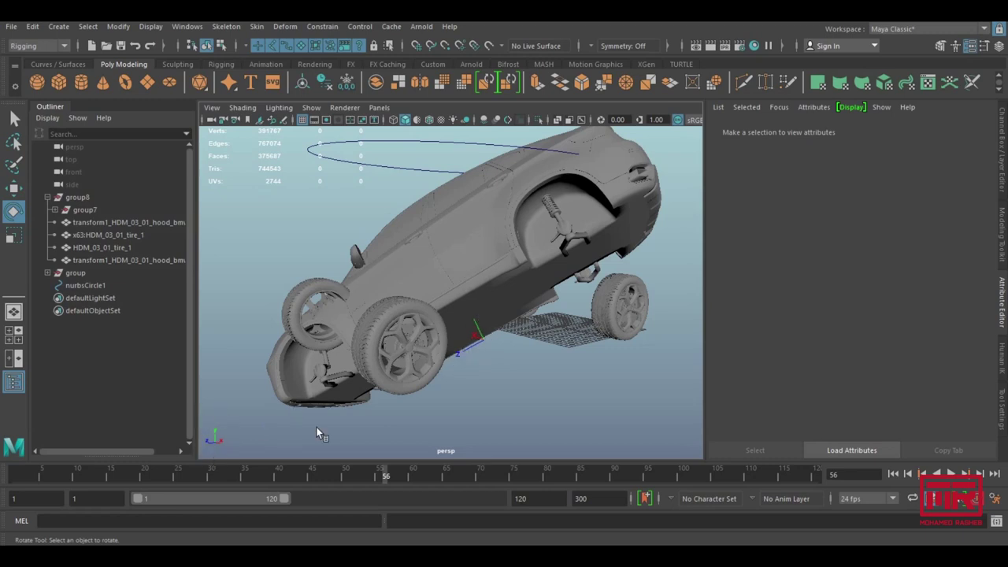
{"action": "left_click", "coordinate": [478, 377]}
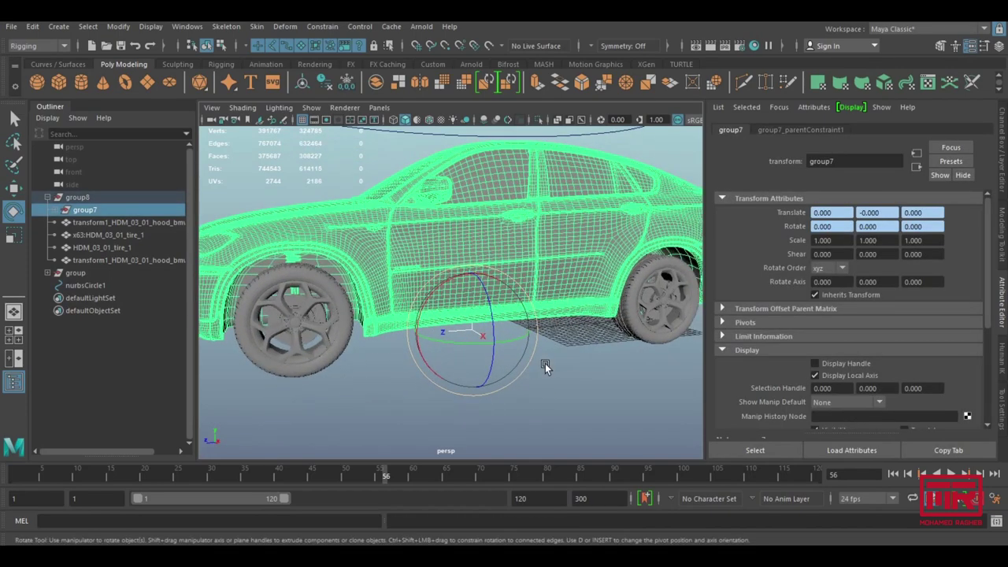
{"action": "key", "text": "w"}
{"action": "left_click", "coordinate": [486, 344]}
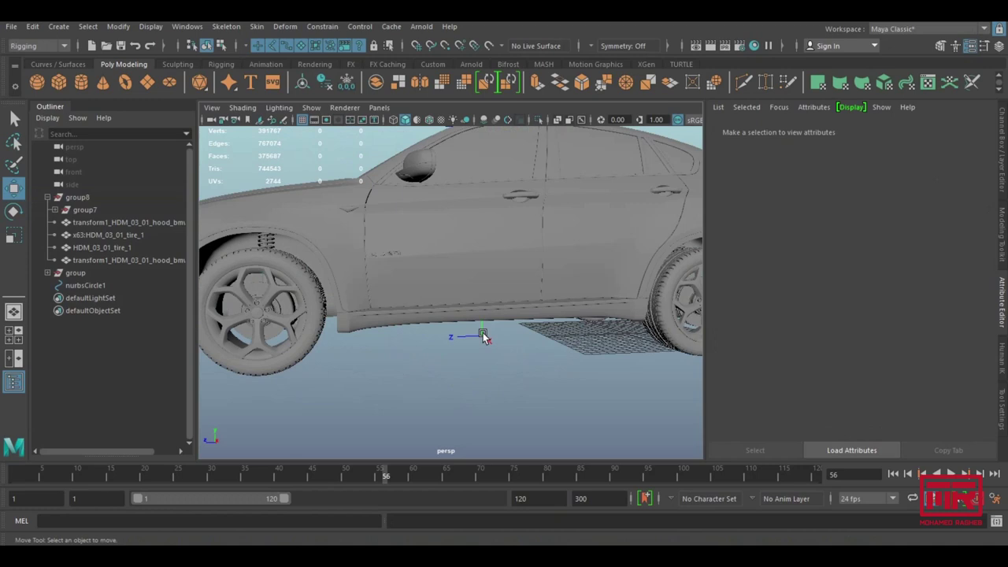
{"action": "scroll", "coordinate": [483, 336], "scroll_direction": "down", "scroll_amount": 5}
{"action": "left_click", "coordinate": [386, 197]}
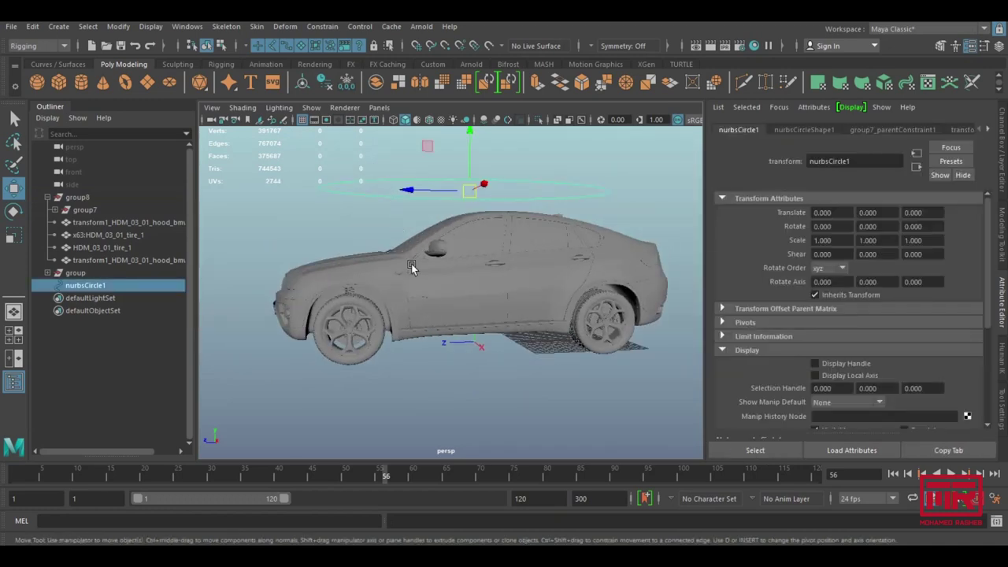
{"action": "scroll", "coordinate": [421, 293], "scroll_direction": "up", "scroll_amount": 1}
{"action": "scroll", "coordinate": [457, 319], "scroll_direction": "up", "scroll_amount": 2}
{"action": "scroll", "coordinate": [489, 337], "scroll_direction": "up", "scroll_amount": 2}
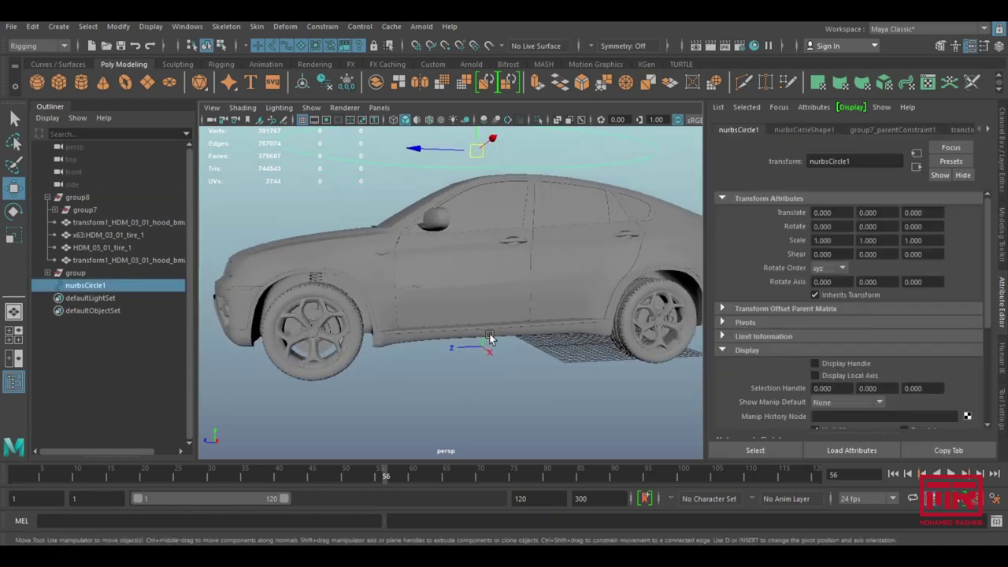
{"action": "key", "text": "d"}
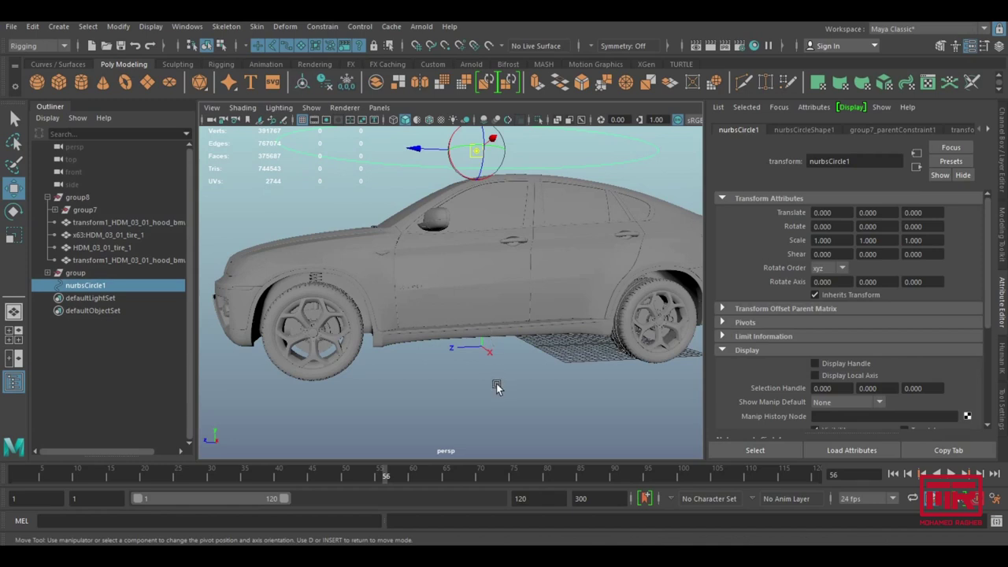
{"action": "key", "text": "d"}
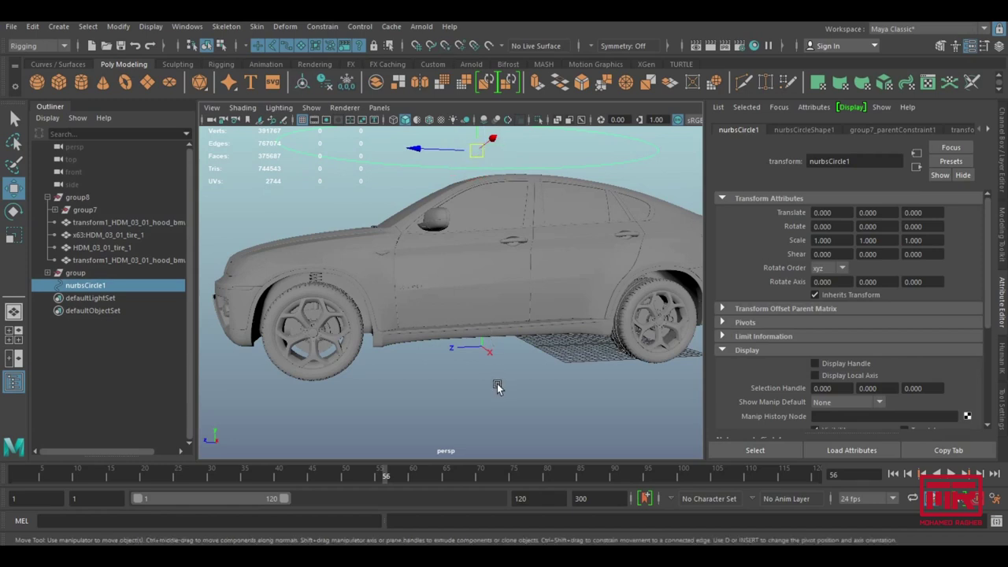
{"action": "key", "text": "d"}
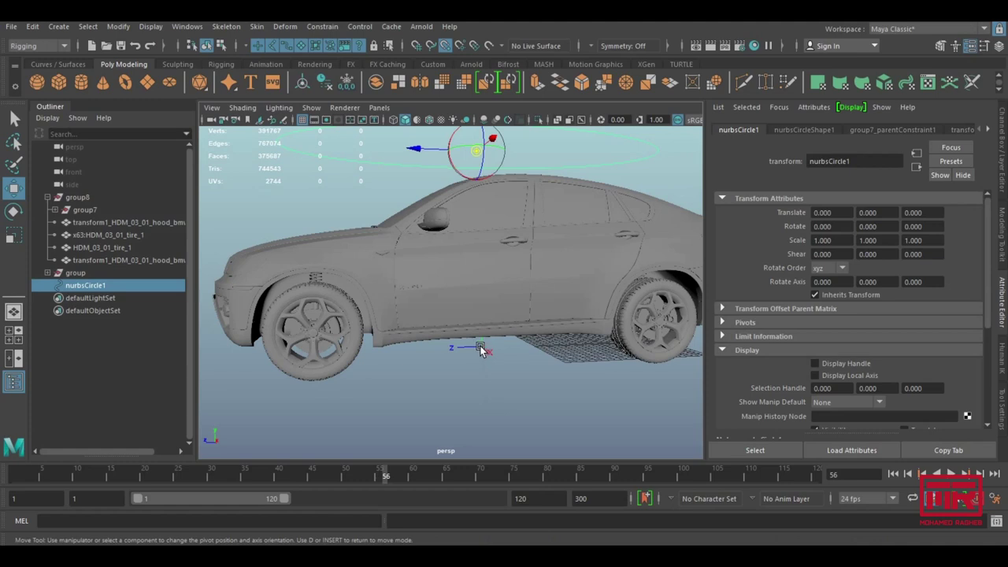
{"action": "left_click", "coordinate": [480, 348]}
{"action": "left_click_drag", "start_coordinate": [479, 348], "coordinate": [483, 360]}
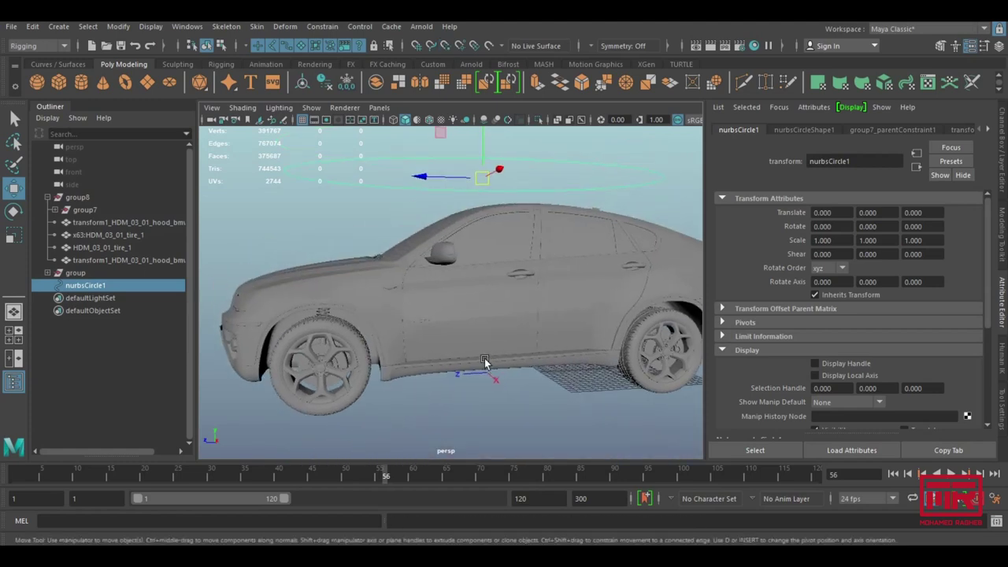
{"action": "key", "text": "d"}
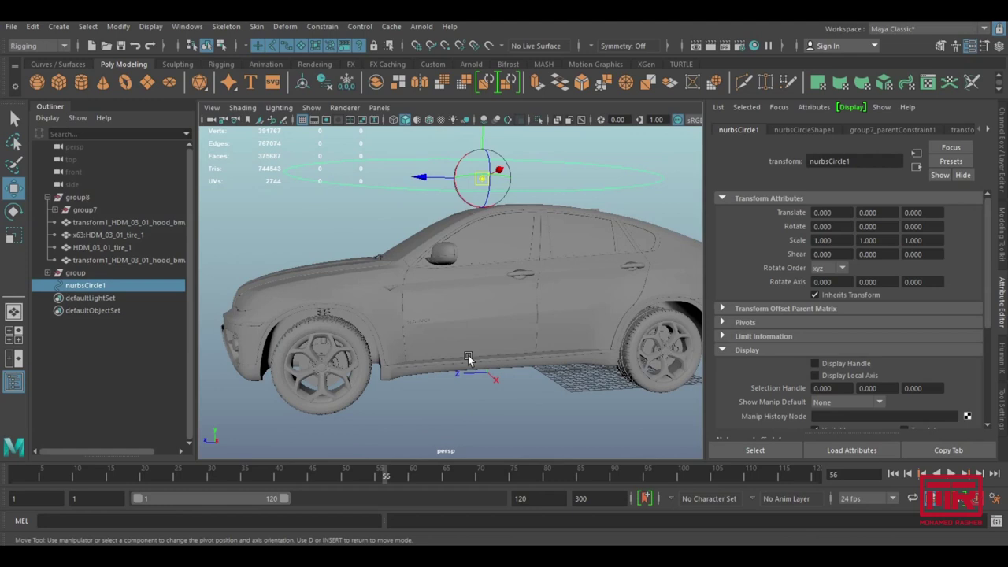
{"action": "left_click", "coordinate": [489, 377]}
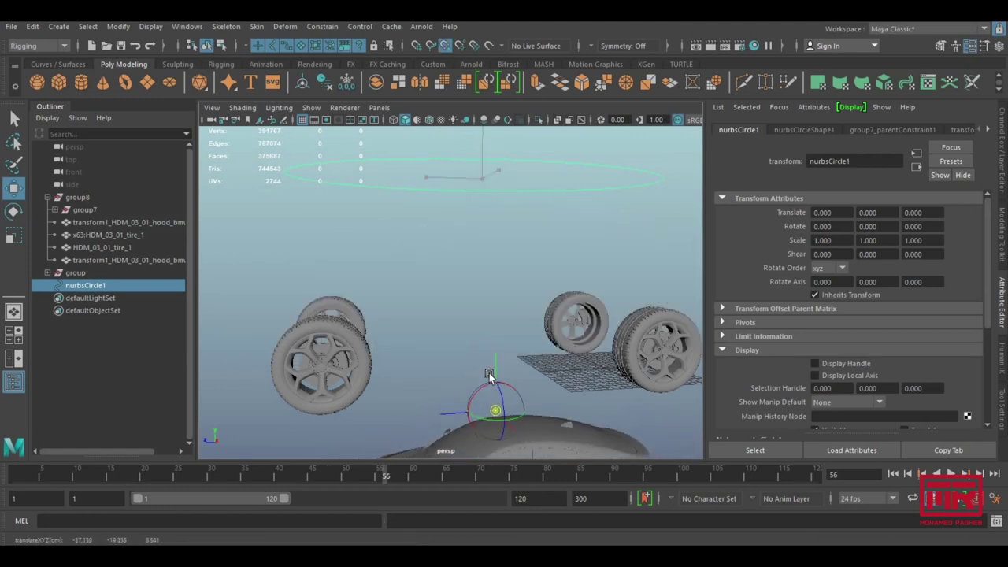
{"action": "key", "text": "ctrl+z"}
{"action": "left_click_drag", "start_coordinate": [448, 309], "coordinate": [343, 218], "text": "alt"}
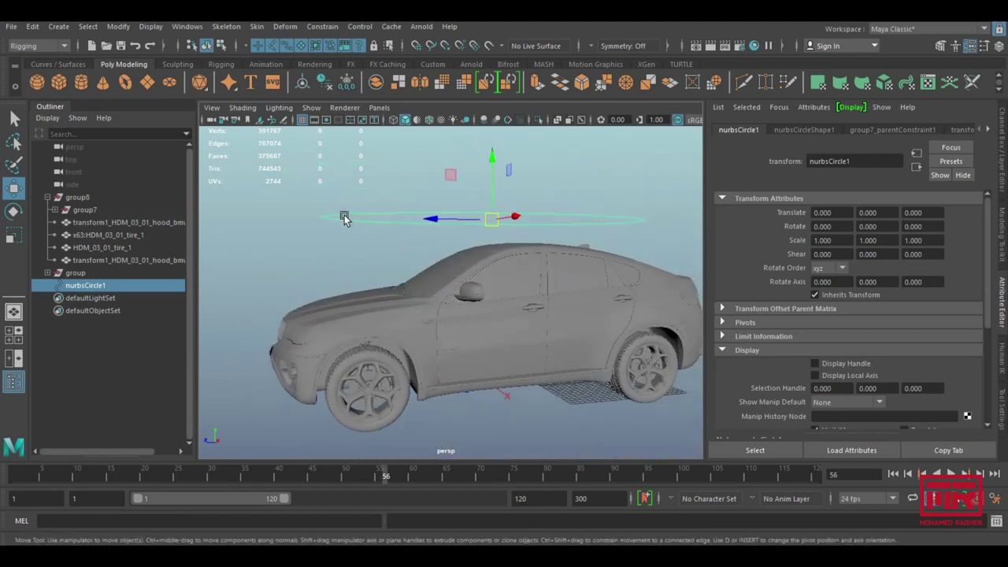
{"action": "mouse_move", "coordinate": [421, 260]}
{"action": "left_mouse_down", "text": "alt"}
{"action": "mouse_move", "coordinate": [450, 257]}
{"action": "mouse_move", "coordinate": [504, 295]}
{"action": "left_mouse_up", "text": "alt"}
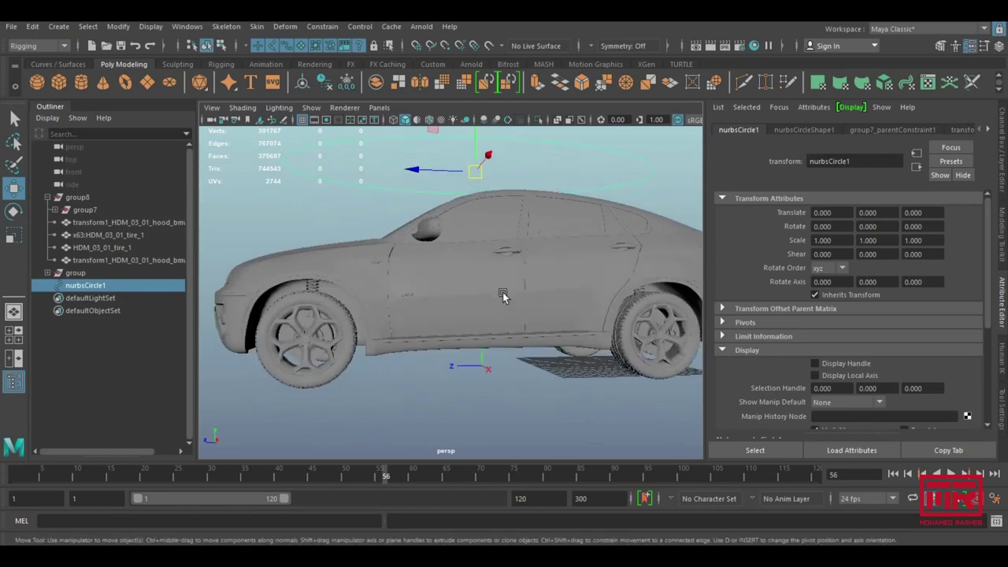
{"action": "mouse_move", "coordinate": [477, 140]}
{"action": "left_mouse_down"}
{"action": "mouse_move", "coordinate": [494, 252]}
{"action": "mouse_move", "coordinate": [521, 322]}
{"action": "left_mouse_up"}
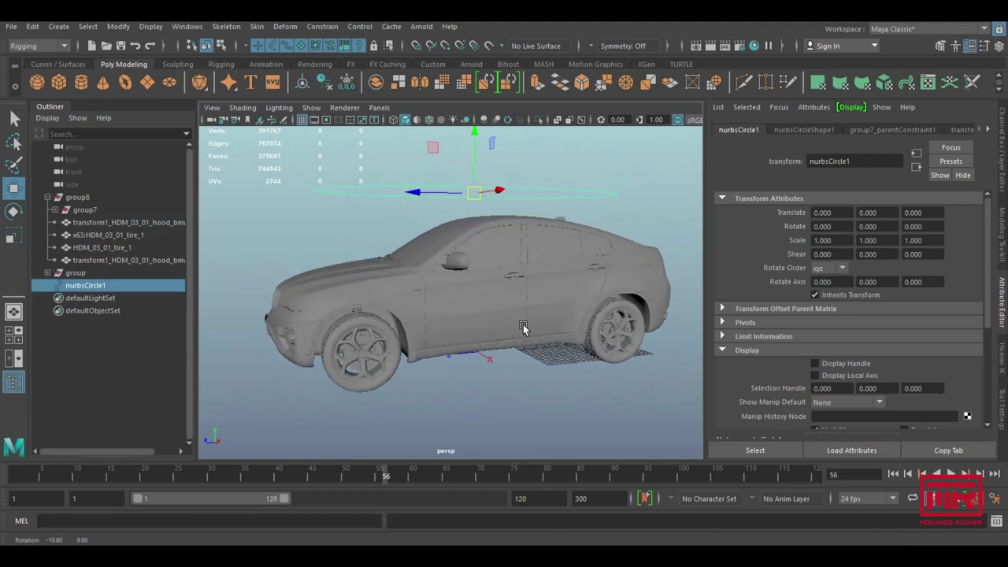
{"action": "left_click", "coordinate": [351, 213]}
{"action": "left_click_drag", "start_coordinate": [398, 153], "coordinate": [453, 245], "text": "alt"}
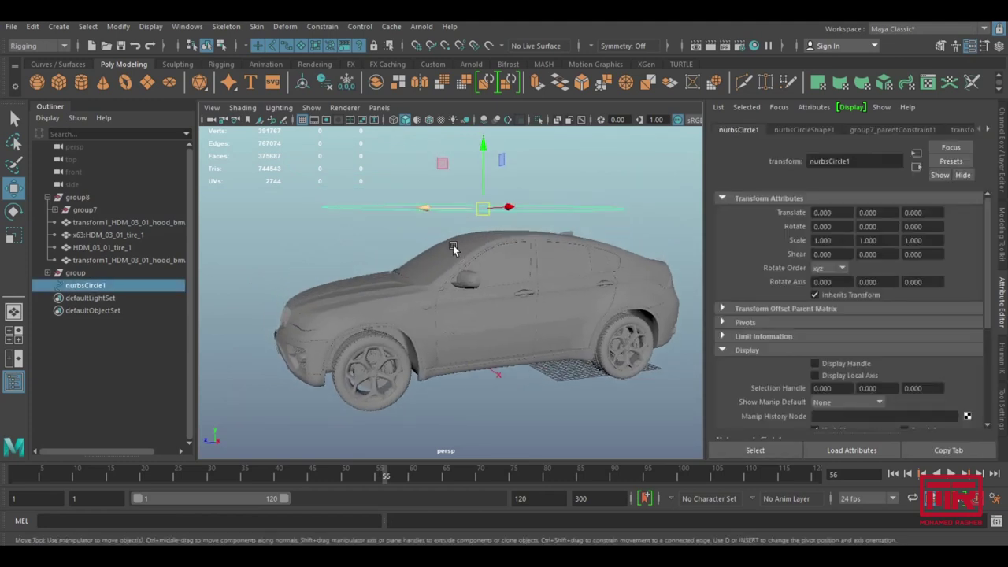
{"action": "mouse_move", "coordinate": [484, 146]}
{"action": "left_mouse_down"}
{"action": "mouse_move", "coordinate": [482, 168]}
{"action": "mouse_move", "coordinate": [484, 160]}
{"action": "left_mouse_up"}
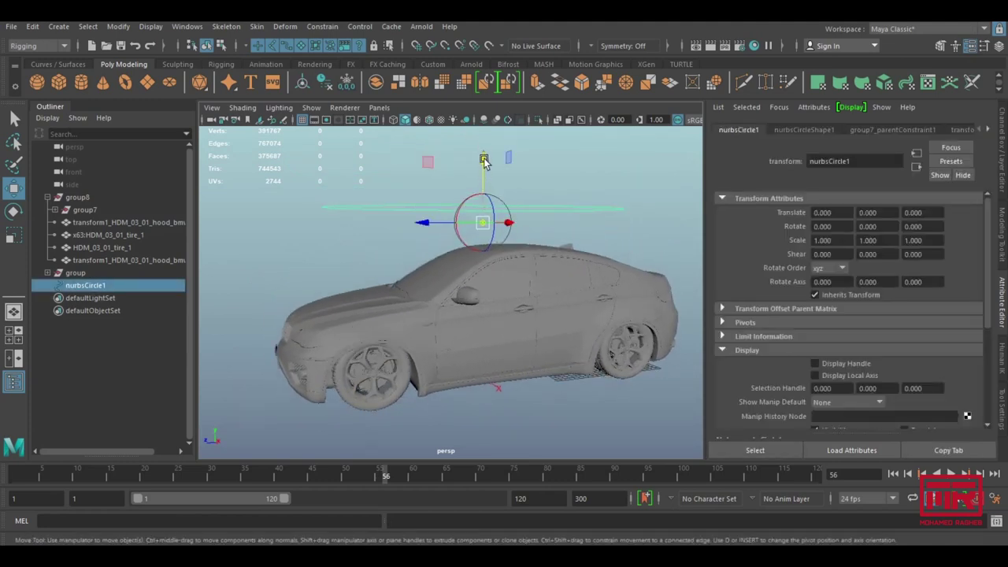
{"action": "key", "text": "ctrl+z"}
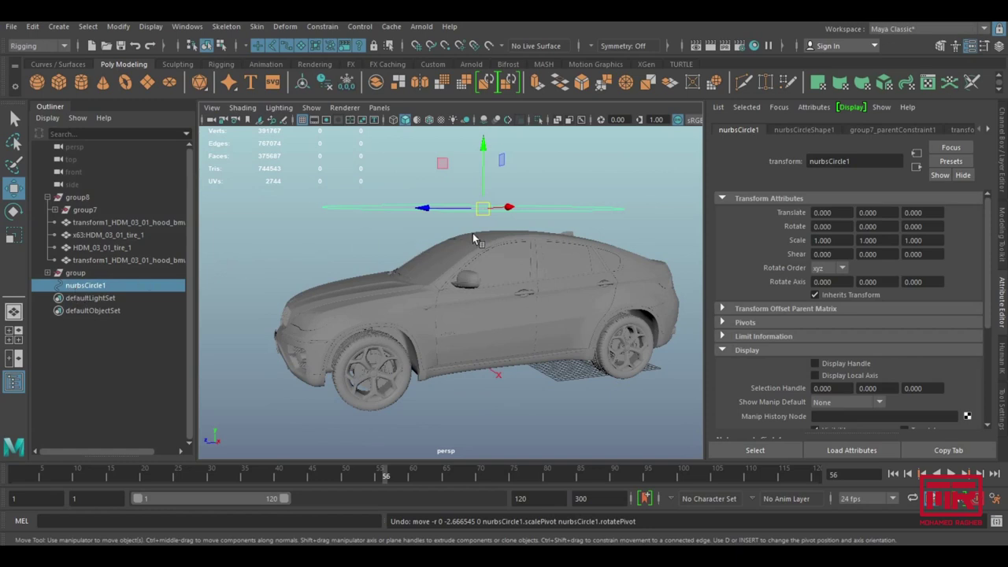
{"action": "middle_click_drag", "start_coordinate": [385, 248], "coordinate": [398, 261], "text": "alt"}
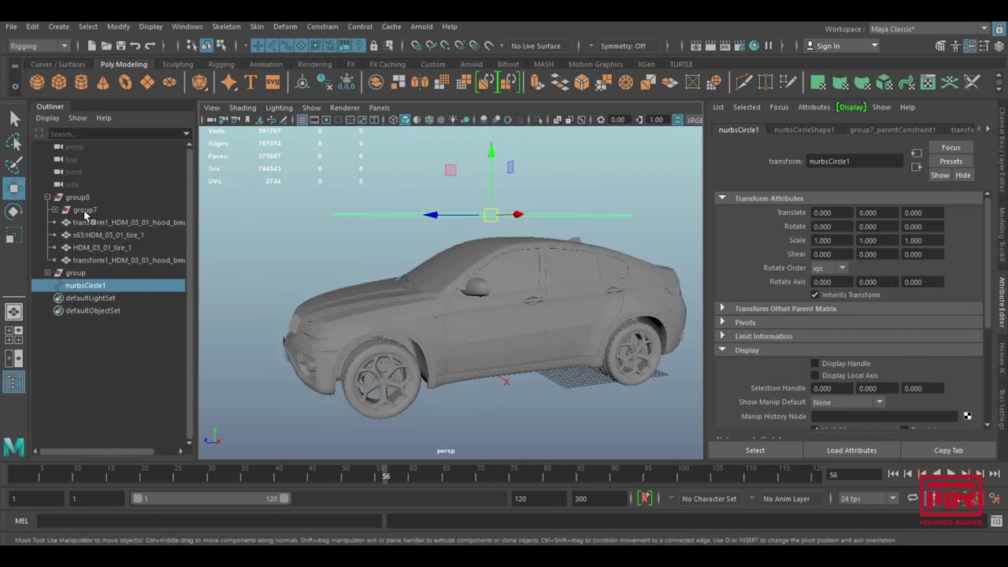
- Remove group7's parent constraint with Edit > Delete by Type > Constraints
{"action": "left_click", "coordinate": [84, 210]}
{"action": "left_click", "coordinate": [1003, 161]}
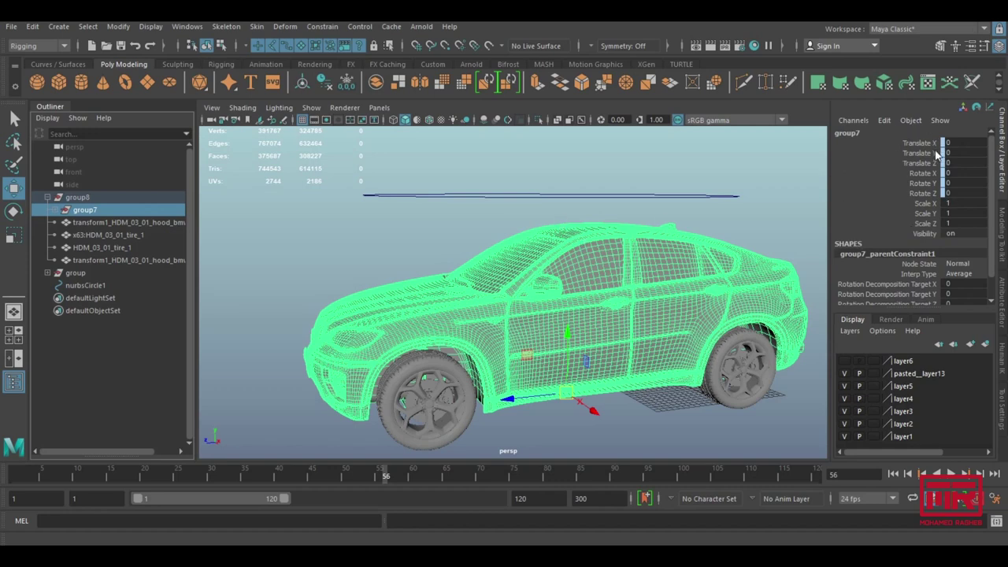
{"action": "left_click", "coordinate": [32, 27]}
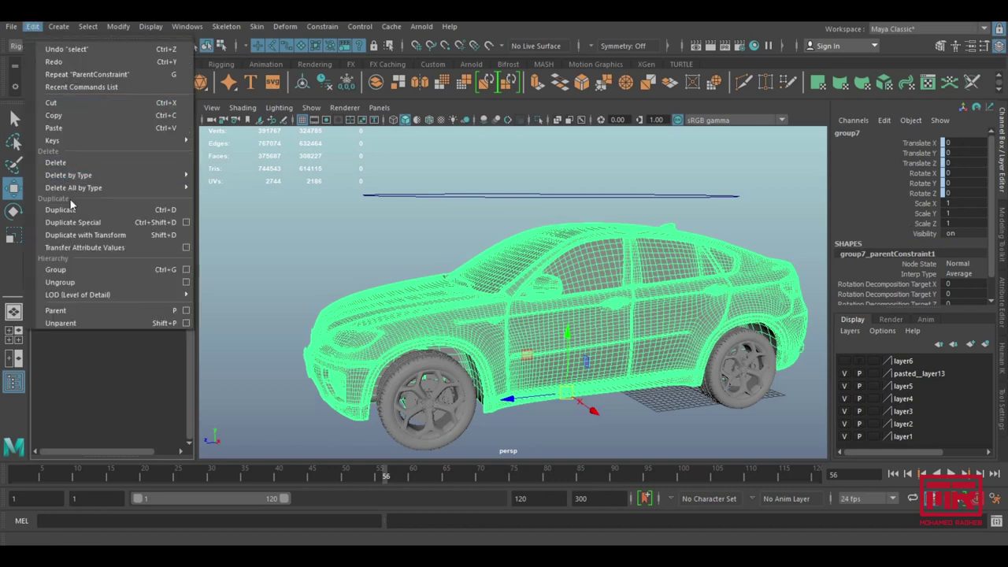
{"action": "mouse_move", "coordinate": [69, 175]}
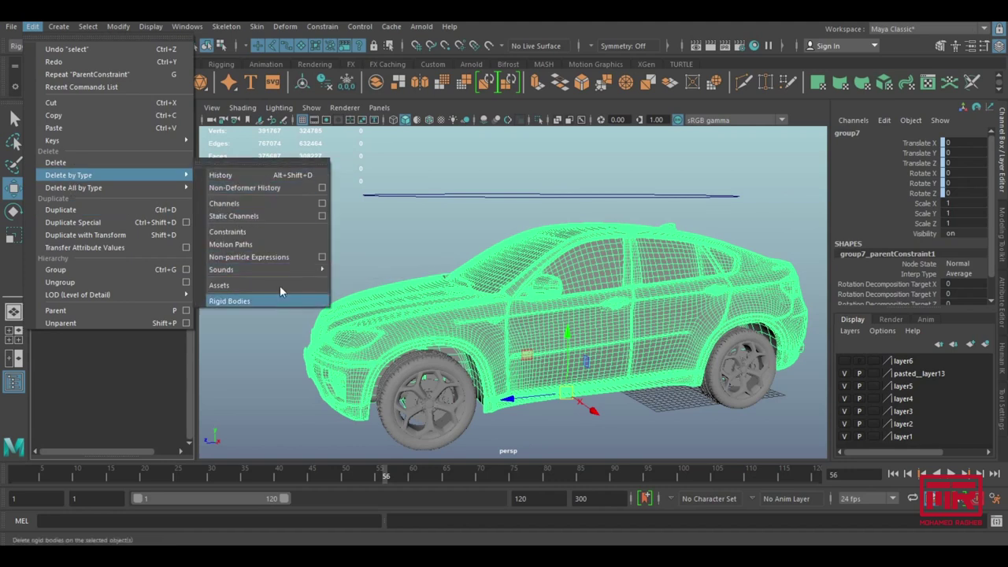
{"action": "left_click", "coordinate": [284, 233]}
- Snap nurbsCircle1's pivot to the car's underside using point snapping
{"action": "mouse_move", "coordinate": [543, 293]}
{"action": "left_mouse_down", "text": "alt"}
{"action": "mouse_move", "coordinate": [569, 297]}
{"action": "mouse_move", "coordinate": [472, 203]}
{"action": "mouse_move", "coordinate": [481, 208]}
{"action": "left_mouse_up", "text": "alt"}
{"action": "left_click", "coordinate": [453, 179]}
{"action": "key", "text": "v"}
{"action": "left_click", "coordinate": [536, 384]}
{"action": "left_click_drag", "start_coordinate": [536, 384], "coordinate": [544, 383]}
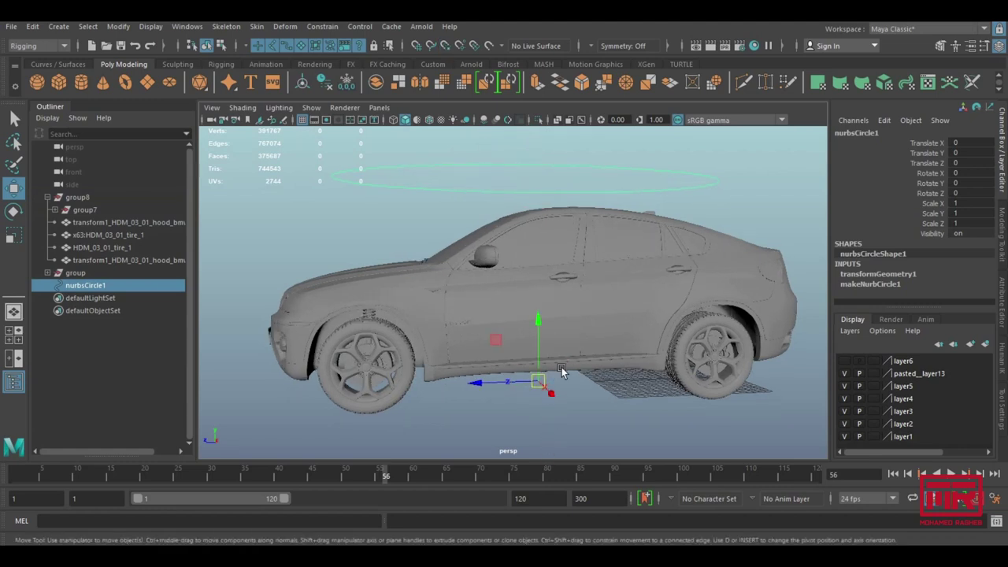
- Review group7's attributes, collapse the display section, and return to the Channel Box
{"action": "left_click", "coordinate": [113, 209]}
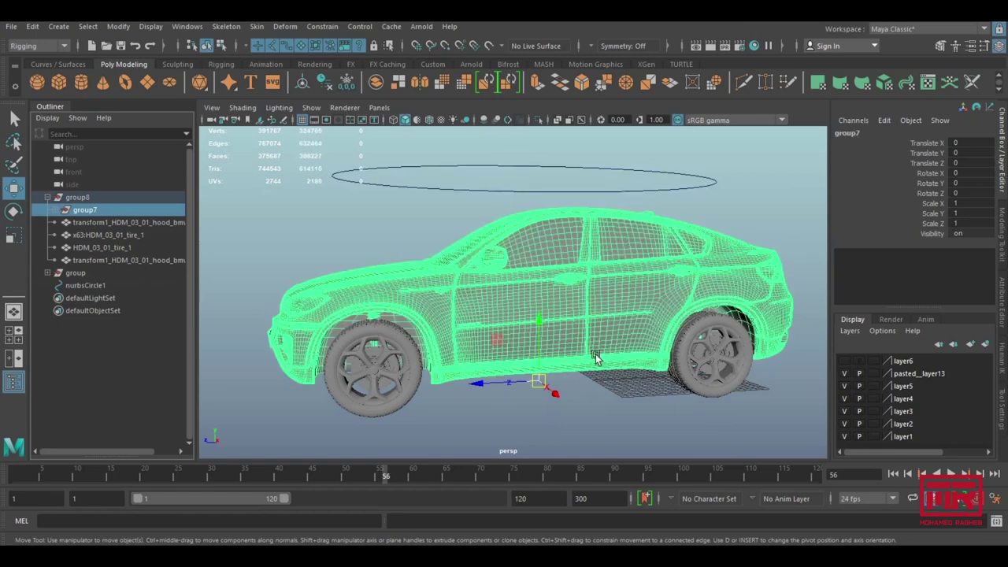
{"action": "left_click", "coordinate": [1004, 307]}
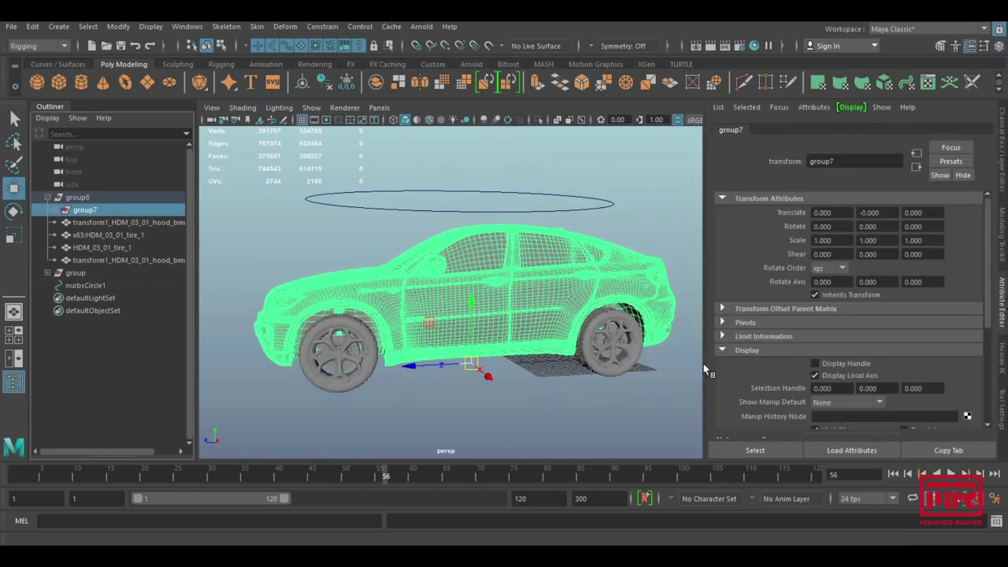
{"action": "scroll", "coordinate": [756, 370], "scroll_direction": "down", "scroll_amount": 2}
{"action": "scroll", "coordinate": [756, 370], "scroll_direction": "down", "scroll_amount": 2}
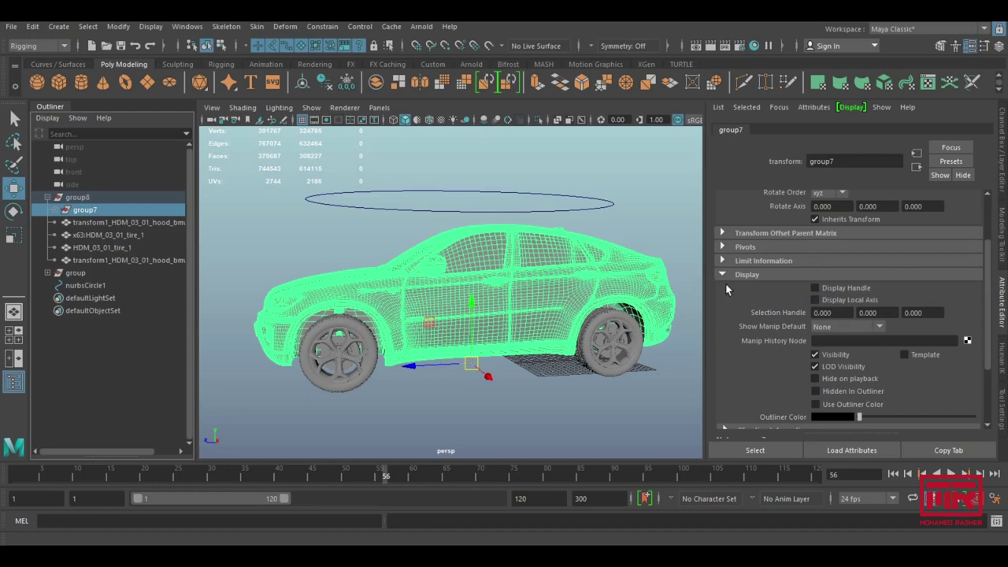
{"action": "left_click", "coordinate": [722, 274]}
{"action": "left_click", "coordinate": [1003, 148]}
- Parent-constrain group7 to nurbsCircle1 and test-rotate the circle, then undo
{"action": "mouse_move", "coordinate": [633, 293]}
{"action": "left_mouse_down", "text": "alt"}
{"action": "mouse_move", "coordinate": [522, 304]}
{"action": "mouse_move", "coordinate": [471, 248]}
{"action": "left_mouse_up", "text": "alt"}
{"action": "left_click_drag", "start_coordinate": [404, 206], "coordinate": [411, 144]}
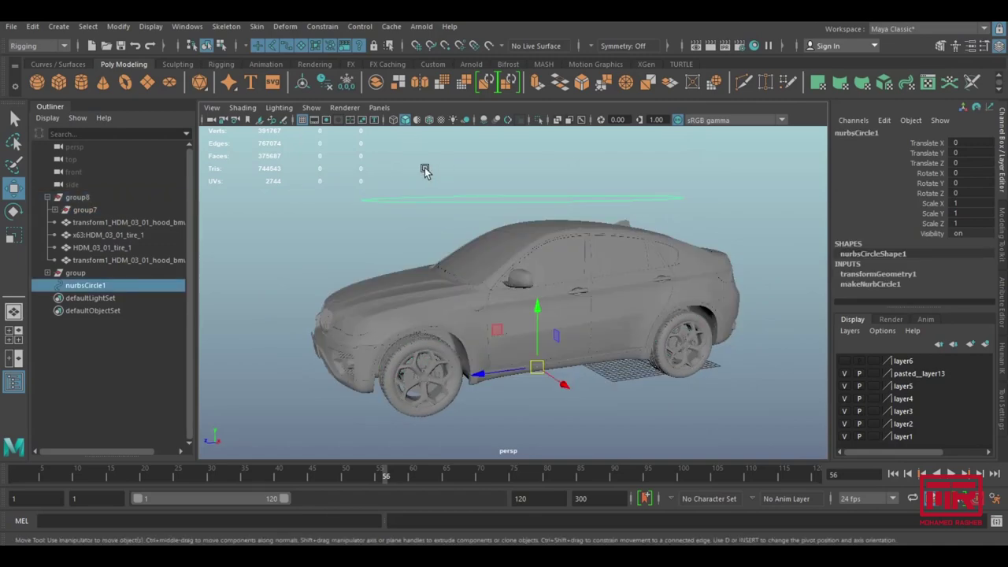
{"action": "left_click", "coordinate": [85, 209], "text": "ctrl"}
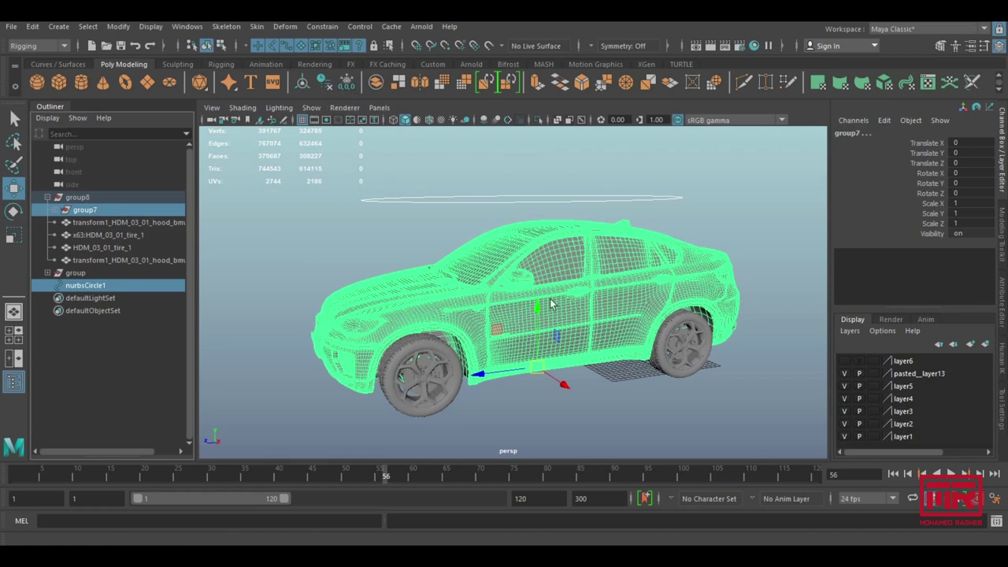
{"action": "left_click", "coordinate": [322, 26]}
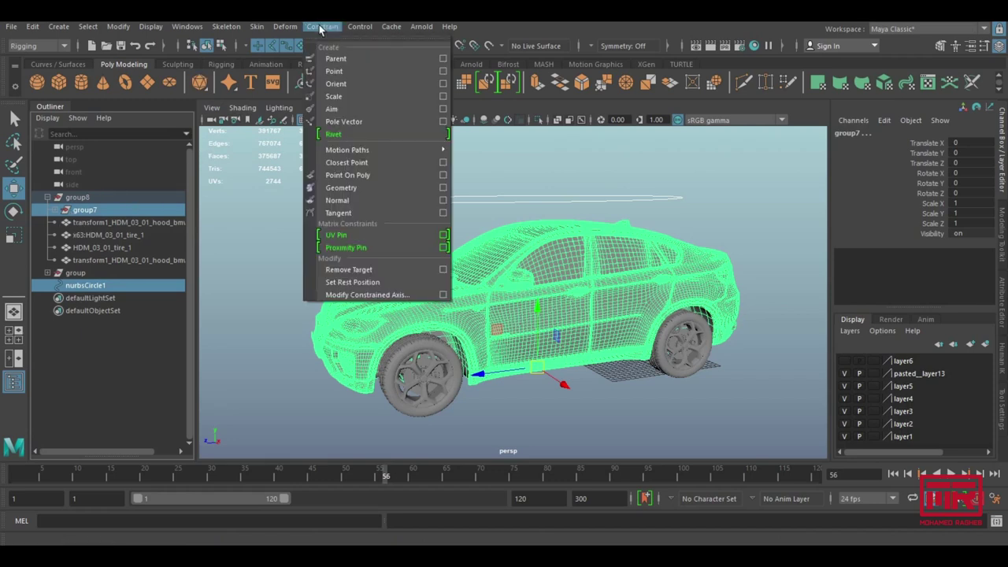
{"action": "left_click", "coordinate": [331, 63]}
{"action": "left_click_drag", "start_coordinate": [465, 187], "coordinate": [454, 223]}
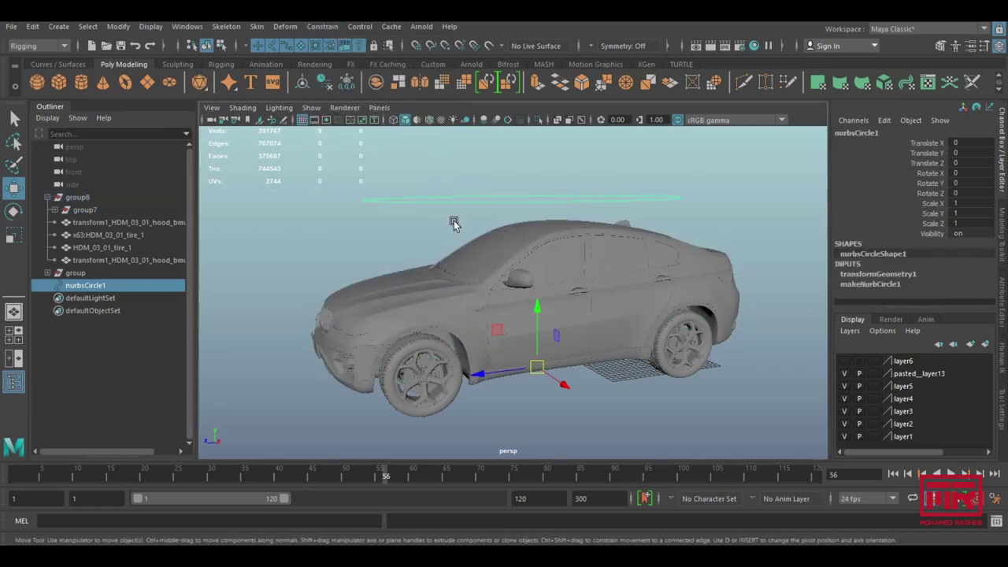
{"action": "key", "text": "e"}
{"action": "mouse_move", "coordinate": [550, 333]}
{"action": "left_mouse_down"}
{"action": "mouse_move", "coordinate": [557, 348]}
{"action": "mouse_move", "coordinate": [549, 315]}
{"action": "left_mouse_up"}
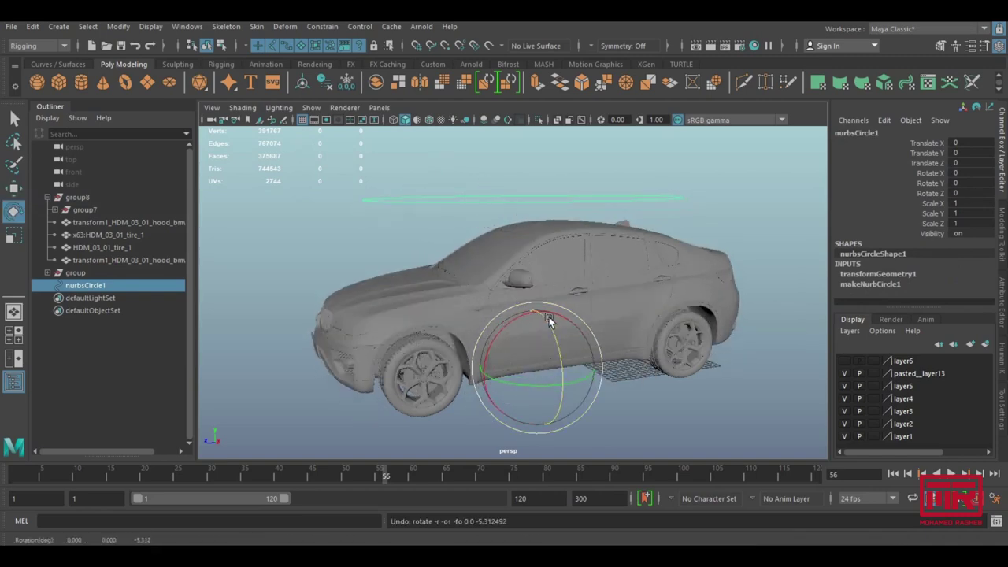
{"action": "key", "text": "ctrl+z"}
{"action": "key", "text": "ctrl+z"}
- Swing the car rig around the circle as a test, undo, and open the circle's Attribute Editor
{"action": "left_click", "coordinate": [397, 236]}
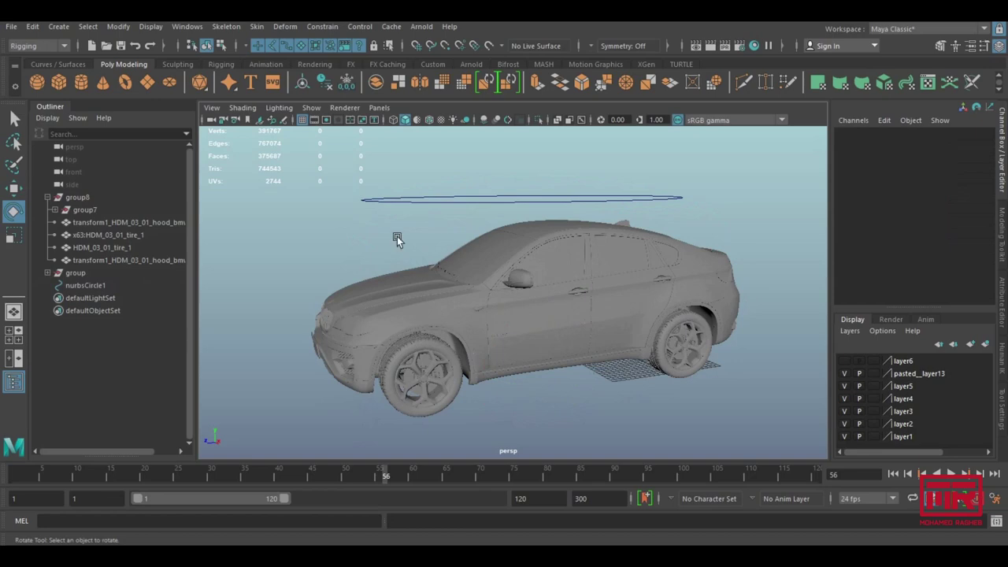
{"action": "mouse_move", "coordinate": [562, 274]}
{"action": "left_mouse_down", "text": "alt"}
{"action": "mouse_move", "coordinate": [622, 265]}
{"action": "mouse_move", "coordinate": [475, 188]}
{"action": "mouse_move", "coordinate": [524, 232]}
{"action": "left_mouse_up", "text": "alt"}
{"action": "left_click", "coordinate": [475, 193]}
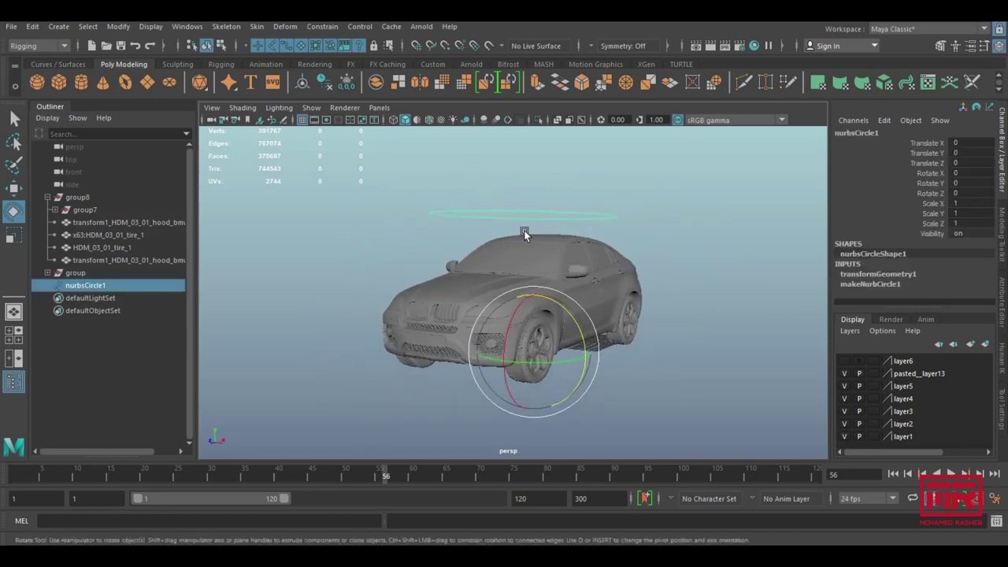
{"action": "mouse_move", "coordinate": [555, 305]}
{"action": "left_mouse_down"}
{"action": "mouse_move", "coordinate": [320, 301]}
{"action": "mouse_move", "coordinate": [425, 306]}
{"action": "left_mouse_up"}
{"action": "key", "text": "ctrl+z"}
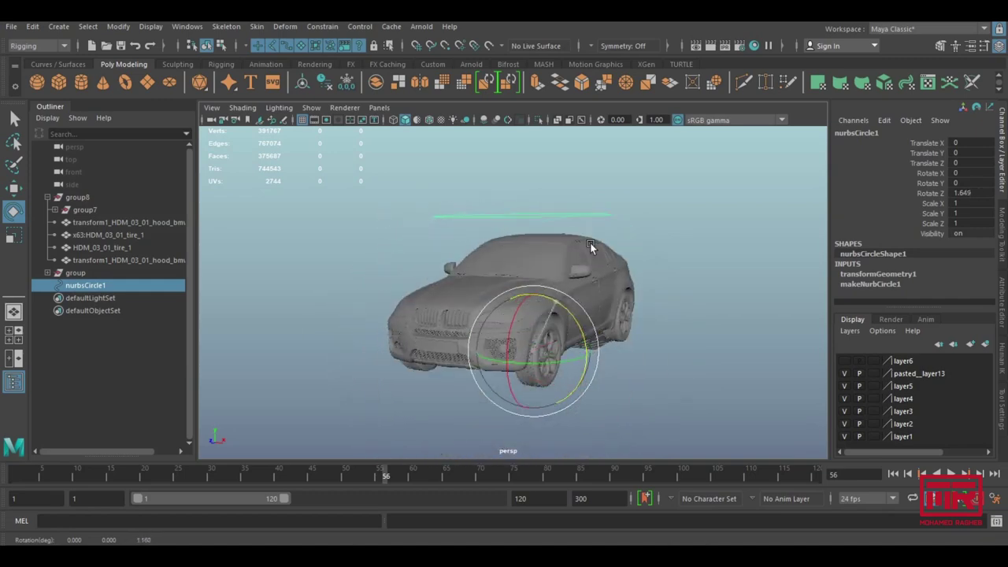
{"action": "mouse_move", "coordinate": [623, 273]}
{"action": "left_mouse_down", "text": "alt"}
{"action": "mouse_move", "coordinate": [612, 294]}
{"action": "mouse_move", "coordinate": [541, 314]}
{"action": "mouse_move", "coordinate": [513, 362]}
{"action": "left_mouse_up", "text": "alt"}
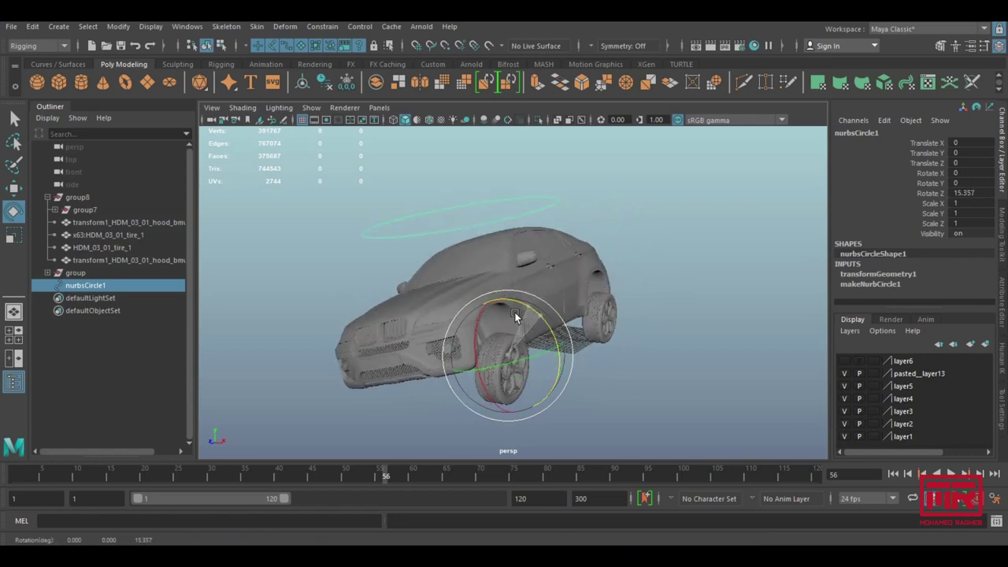
{"action": "key", "text": "ctrl+z"}
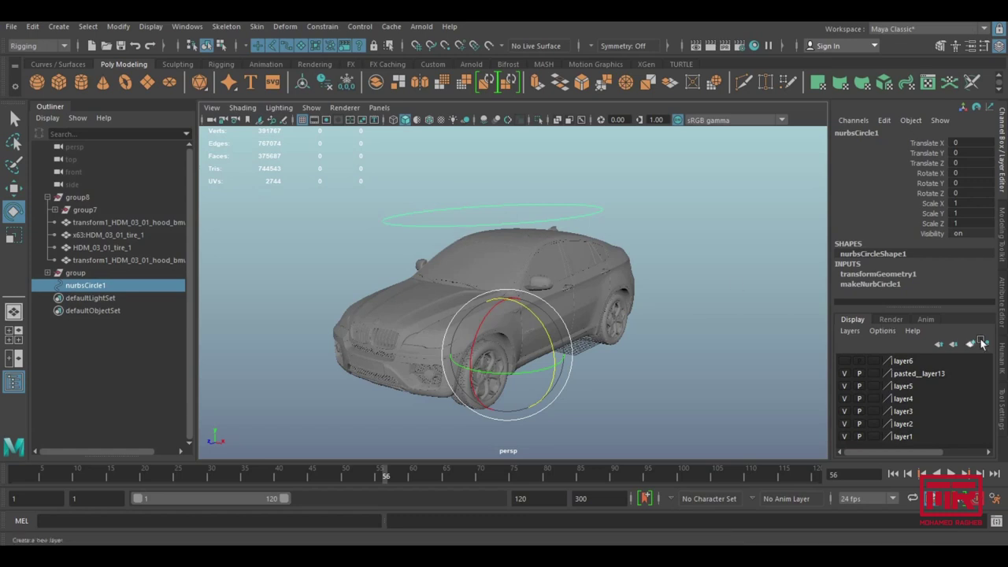
{"action": "left_click", "coordinate": [1003, 310]}
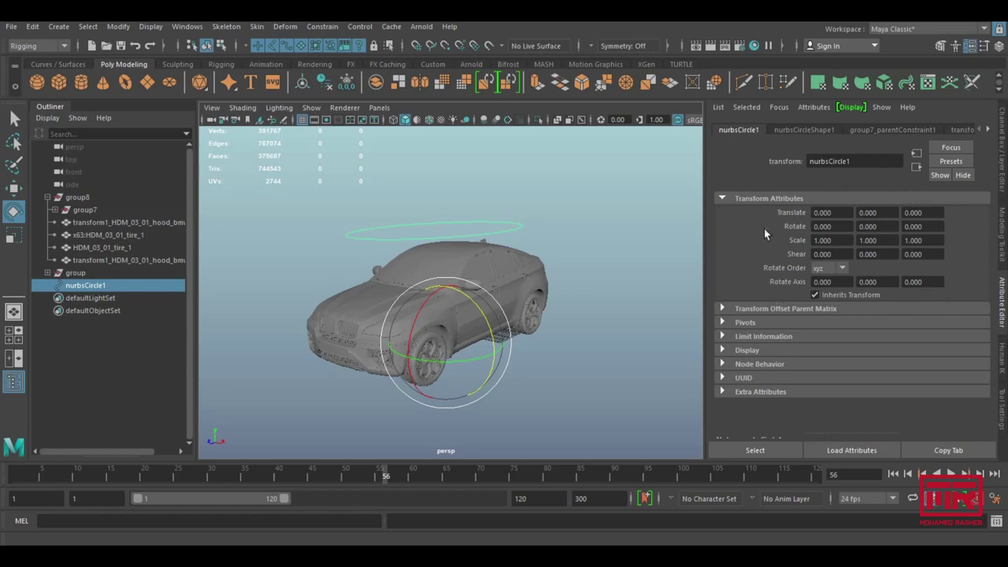
- Expose nurbsCircle1's Rotate limits under Limit Information and test-tilt the circle around Z
{"action": "left_click", "coordinate": [756, 336]}
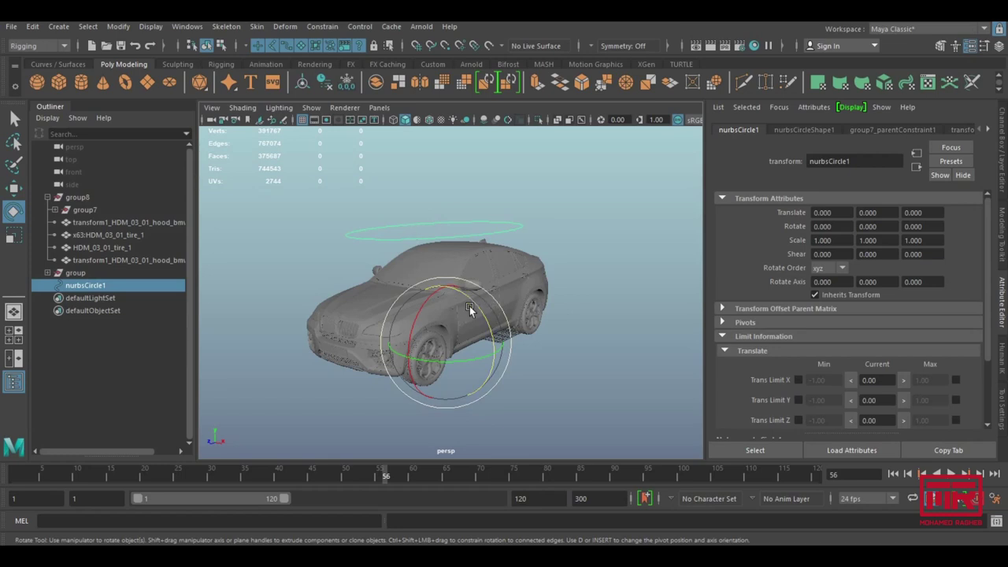
{"action": "left_click", "coordinate": [767, 351]}
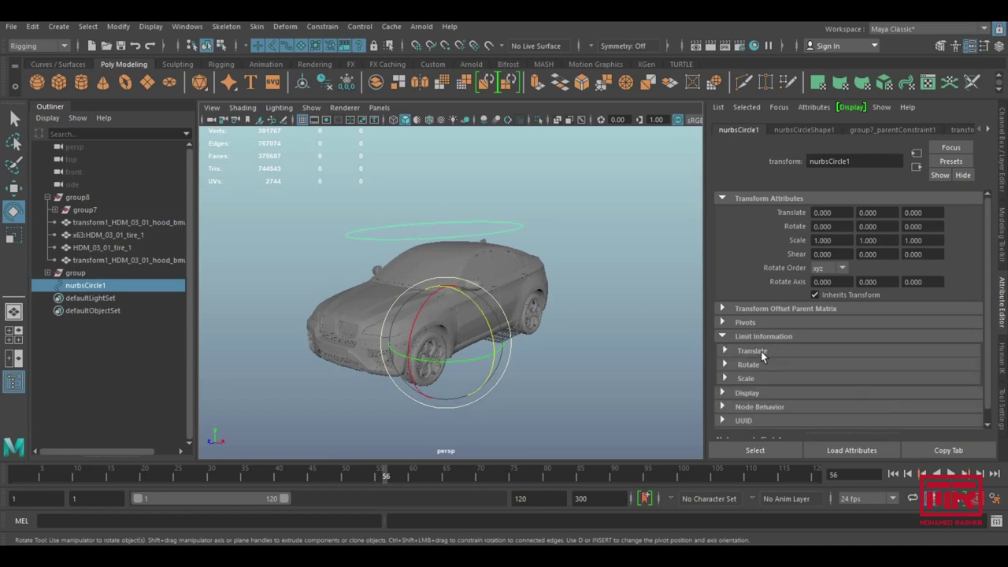
{"action": "left_click", "coordinate": [750, 365]}
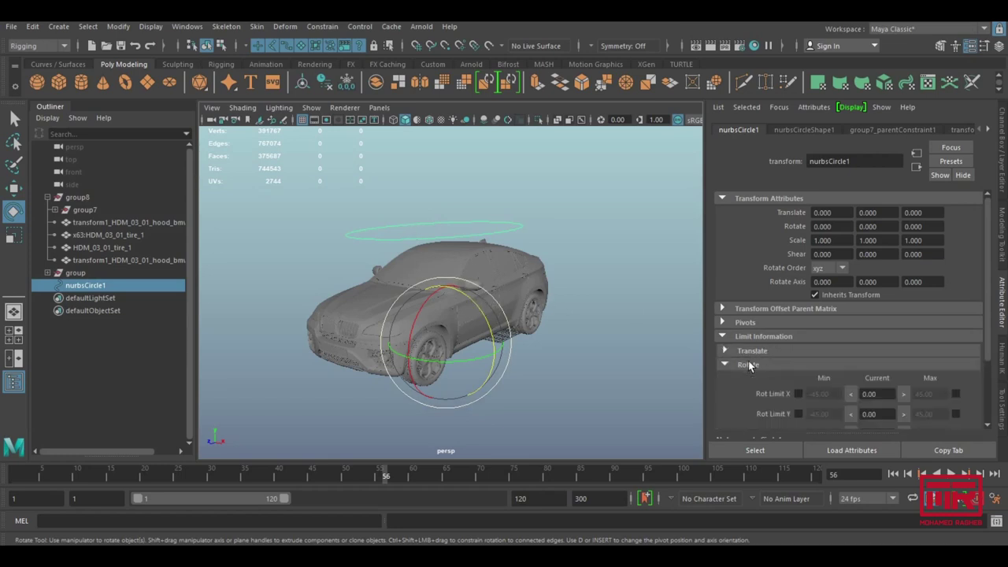
{"action": "scroll", "coordinate": [754, 362], "scroll_direction": "down", "scroll_amount": 2}
{"action": "left_click_drag", "start_coordinate": [502, 342], "coordinate": [468, 293]}
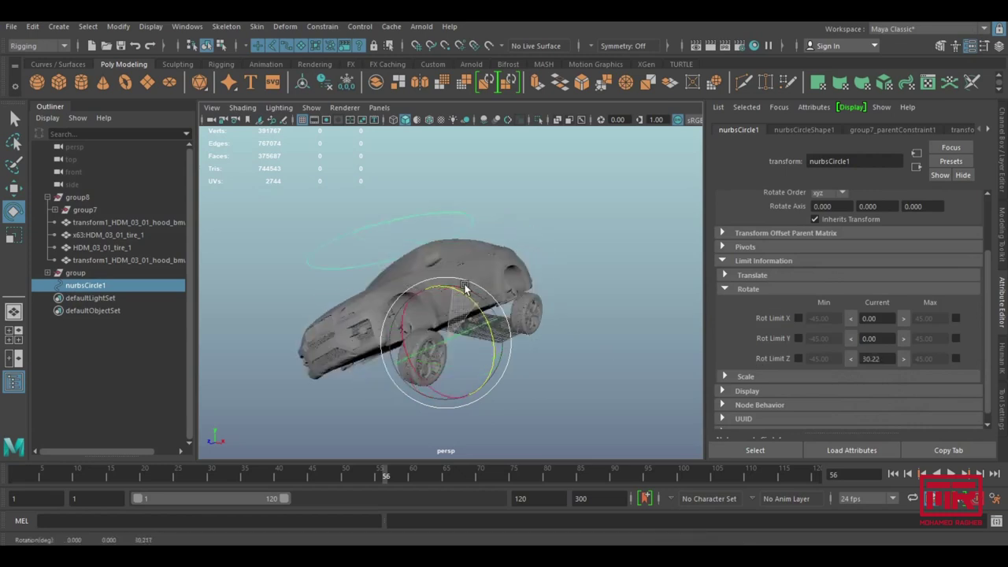
{"action": "key", "text": "ctrl+z"}
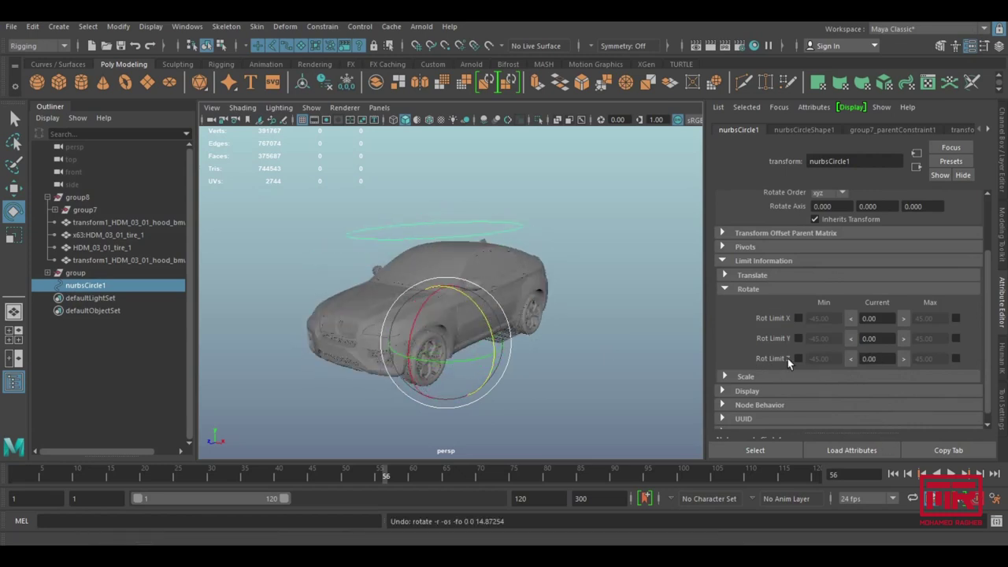
{"action": "left_click_drag", "start_coordinate": [484, 313], "coordinate": [491, 328]}
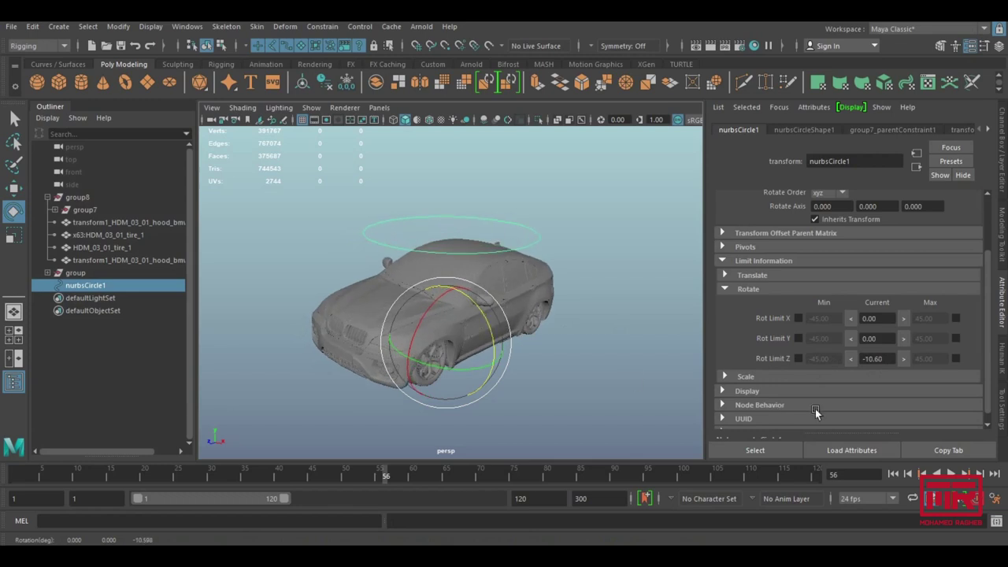
{"action": "key", "text": "ctrl+z"}
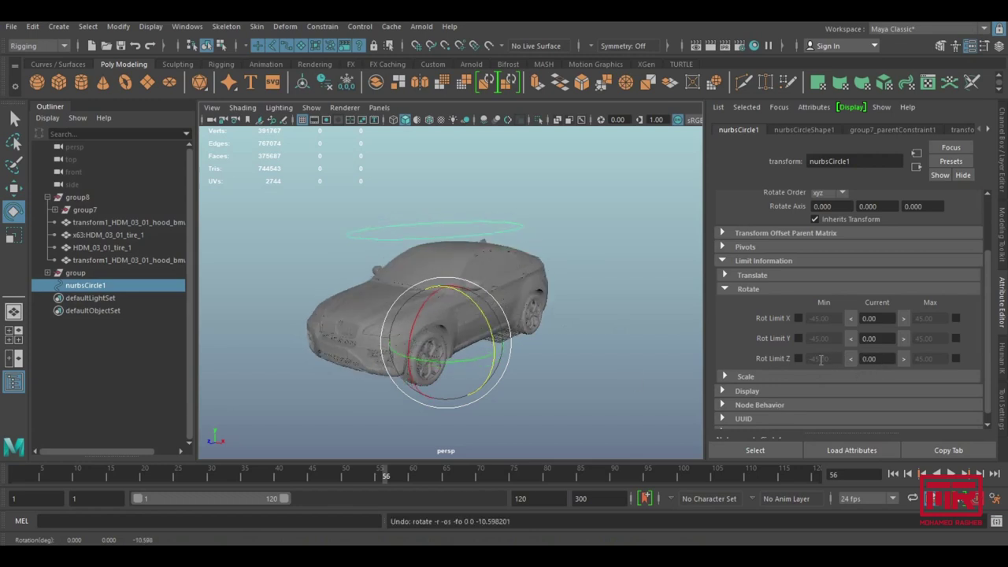
- Enable Rot Limit Z with minimum -10 and maximum 10
{"action": "left_click", "coordinate": [799, 358]}
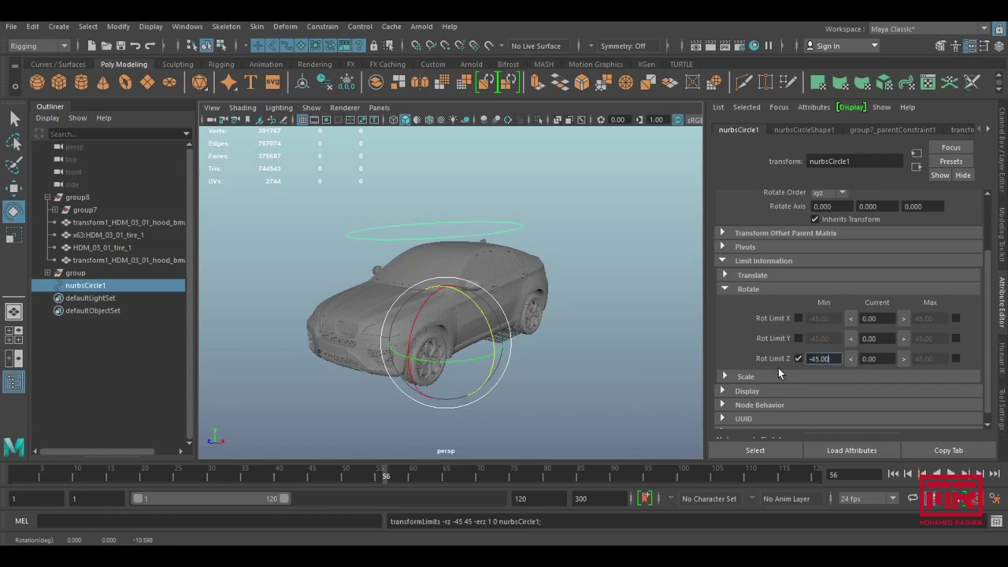
{"action": "key", "text": "BackSpace"}
{"action": "key", "text": "BackSpace"}
{"action": "key", "text": "BackSpace"}
{"action": "key", "text": "BackSpace"}
{"action": "key", "text": "BackSpace"}
{"action": "type", "text": "-10"}
{"action": "key", "text": "Return"}
{"action": "left_click_drag", "start_coordinate": [941, 362], "coordinate": [912, 360]}
{"action": "mouse_move", "coordinate": [461, 293]}
{"action": "left_mouse_down"}
{"action": "mouse_move", "coordinate": [514, 347]}
{"action": "mouse_move", "coordinate": [450, 272]}
{"action": "mouse_move", "coordinate": [405, 288]}
{"action": "mouse_move", "coordinate": [423, 286]}
{"action": "mouse_move", "coordinate": [592, 359]}
{"action": "left_mouse_up"}
{"action": "key", "text": "ctrl+z"}
- Enable Rot Limit X with minimum -6 and maximum 6, test it, then deselect
{"action": "left_click", "coordinate": [799, 319]}
{"action": "type", "text": "-6"}
{"action": "key", "text": "Return"}
{"action": "left_click", "coordinate": [956, 319]}
{"action": "left_click", "coordinate": [915, 318]}
{"action": "key", "text": "Return"}
{"action": "mouse_move", "coordinate": [418, 293]}
{"action": "left_mouse_down"}
{"action": "mouse_move", "coordinate": [444, 293]}
{"action": "mouse_move", "coordinate": [425, 293]}
{"action": "left_mouse_up"}
{"action": "key", "text": "ctrl+a"}
{"action": "mouse_move", "coordinate": [473, 331]}
{"action": "left_mouse_down", "text": "alt"}
{"action": "mouse_move", "coordinate": [562, 295]}
{"action": "mouse_move", "coordinate": [520, 299]}
{"action": "mouse_move", "coordinate": [551, 315]}
{"action": "left_mouse_up", "text": "alt"}
{"action": "left_click", "coordinate": [709, 410]}
- Create a NURBS circle, move it toward the car's front and rotate it -90 on X
{"action": "left_click", "coordinate": [59, 26]}
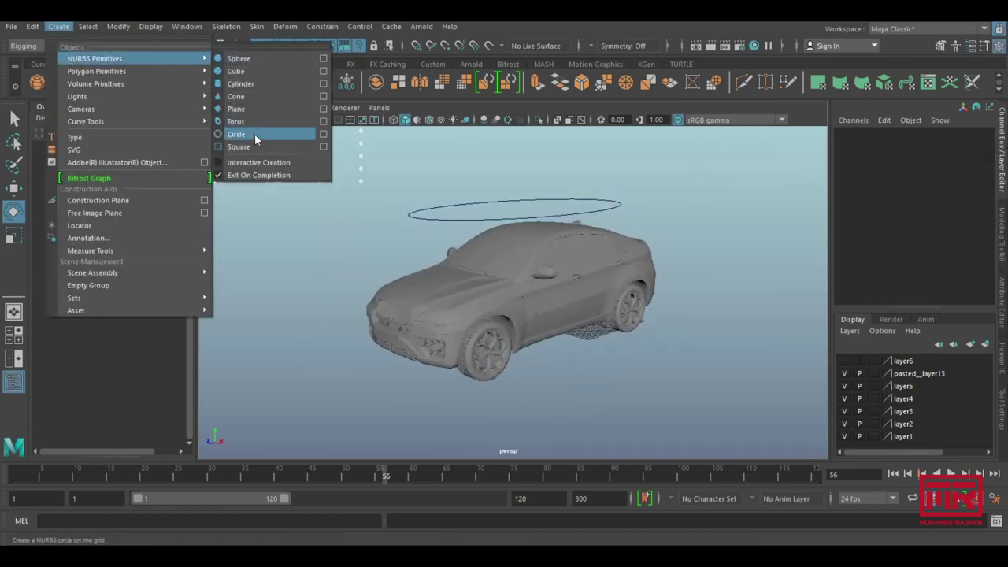
{"action": "left_click", "coordinate": [254, 133]}
{"action": "key", "text": "w"}
{"action": "mouse_move", "coordinate": [571, 352]}
{"action": "left_mouse_down"}
{"action": "mouse_move", "coordinate": [367, 382]}
{"action": "mouse_move", "coordinate": [407, 385]}
{"action": "mouse_move", "coordinate": [426, 416]}
{"action": "mouse_move", "coordinate": [402, 293]}
{"action": "left_mouse_up"}
{"action": "key", "text": "r"}
{"action": "key", "text": "e"}
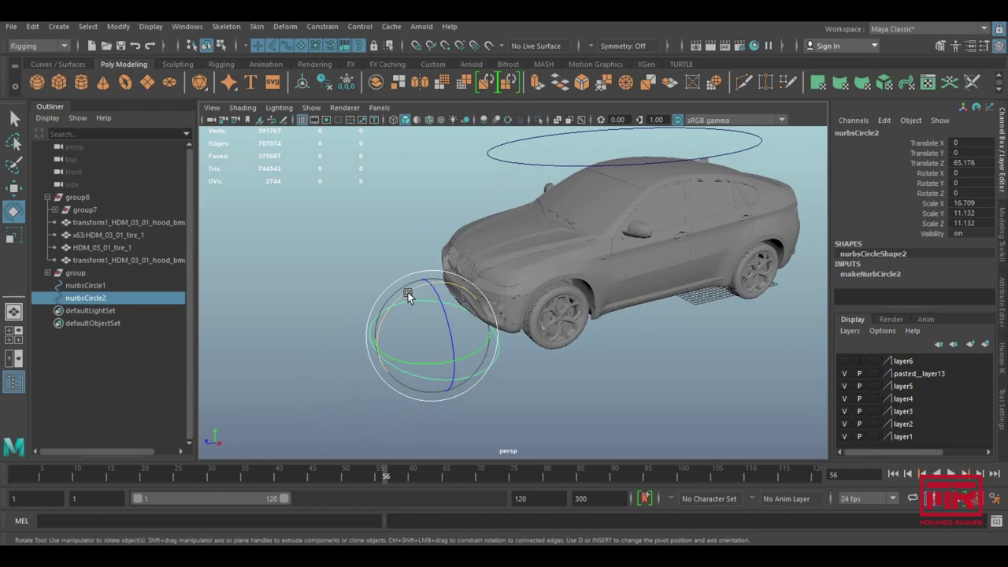
{"action": "left_click_drag", "start_coordinate": [405, 293], "coordinate": [483, 281]}
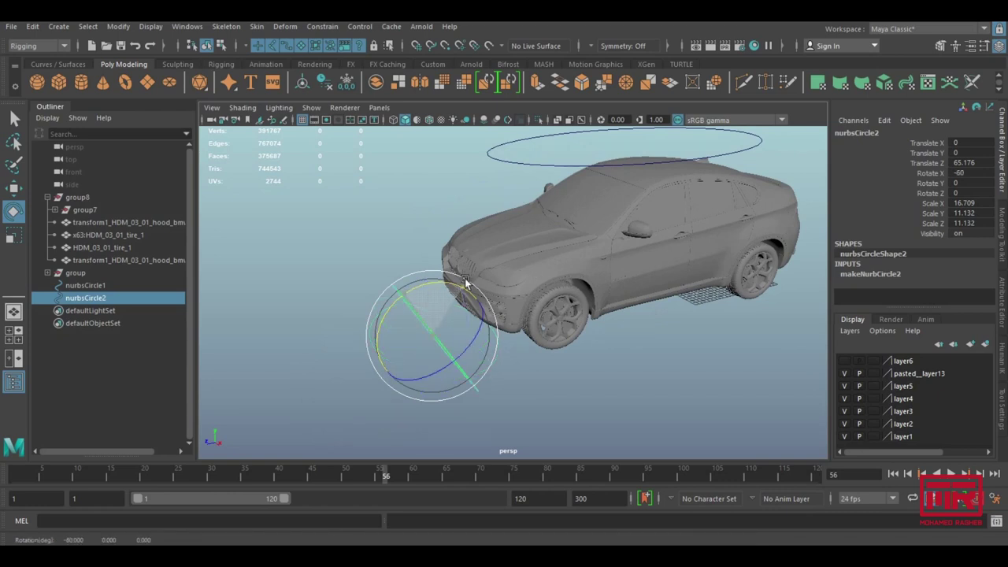
- Raise the circle up to the car's nose and scale it down slightly
{"action": "key", "text": "w"}
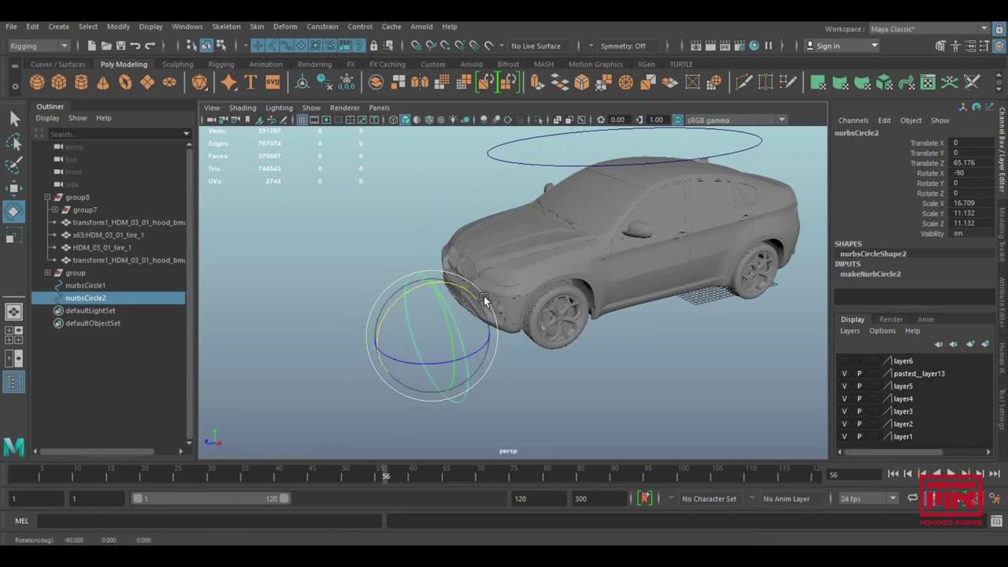
{"action": "left_click_drag", "start_coordinate": [484, 297], "coordinate": [451, 305], "text": "alt"}
{"action": "mouse_move", "coordinate": [409, 266]}
{"action": "left_mouse_down"}
{"action": "mouse_move", "coordinate": [409, 233]}
{"action": "mouse_move", "coordinate": [532, 284]}
{"action": "mouse_move", "coordinate": [429, 270]}
{"action": "left_mouse_up"}
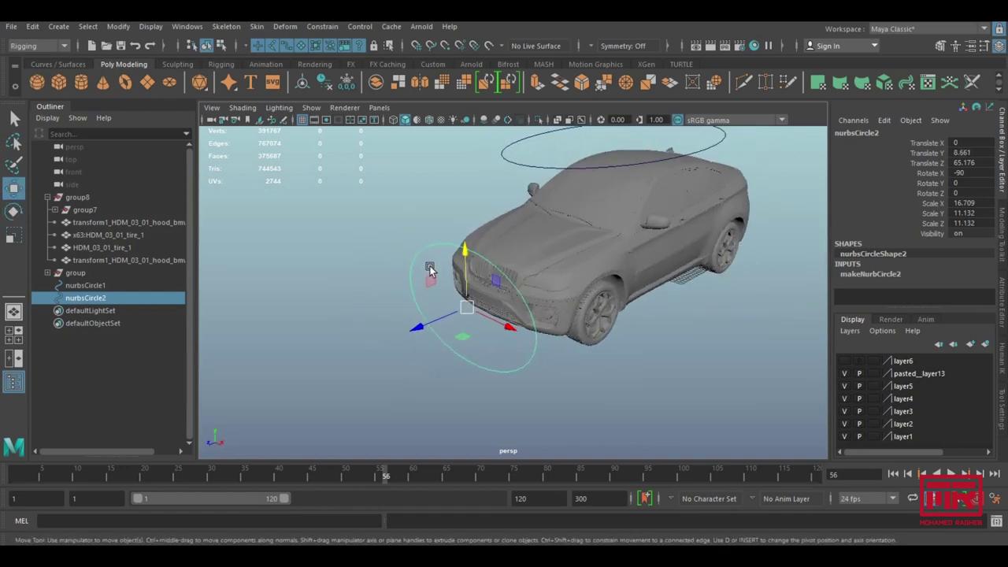
{"action": "key", "text": "r"}
{"action": "mouse_move", "coordinate": [465, 308]}
{"action": "left_mouse_down"}
{"action": "mouse_move", "coordinate": [455, 308]}
{"action": "mouse_move", "coordinate": [628, 295]}
{"action": "mouse_move", "coordinate": [534, 329]}
{"action": "left_mouse_up"}
{"action": "key", "text": "w"}
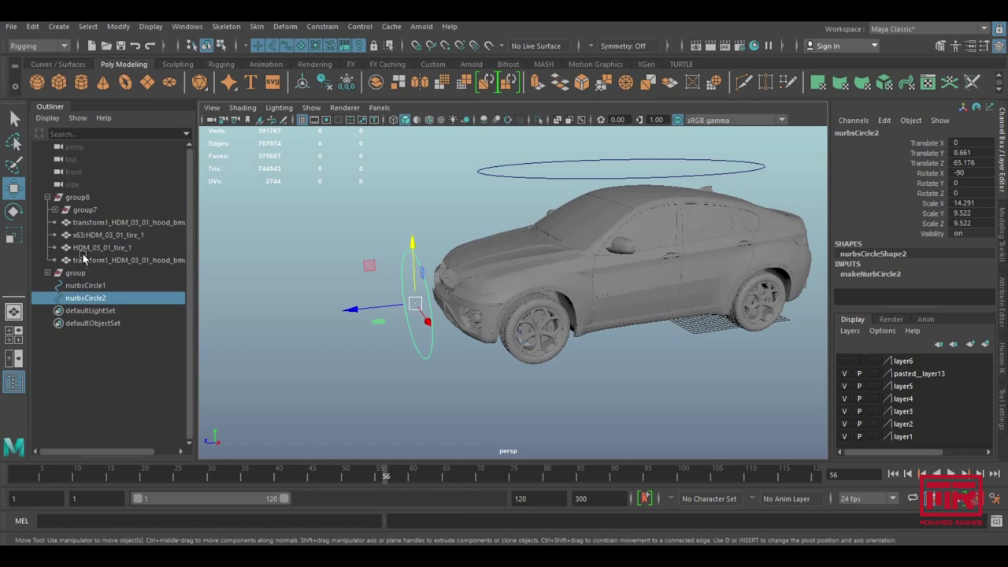
{"action": "left_click", "coordinate": [13, 211]}
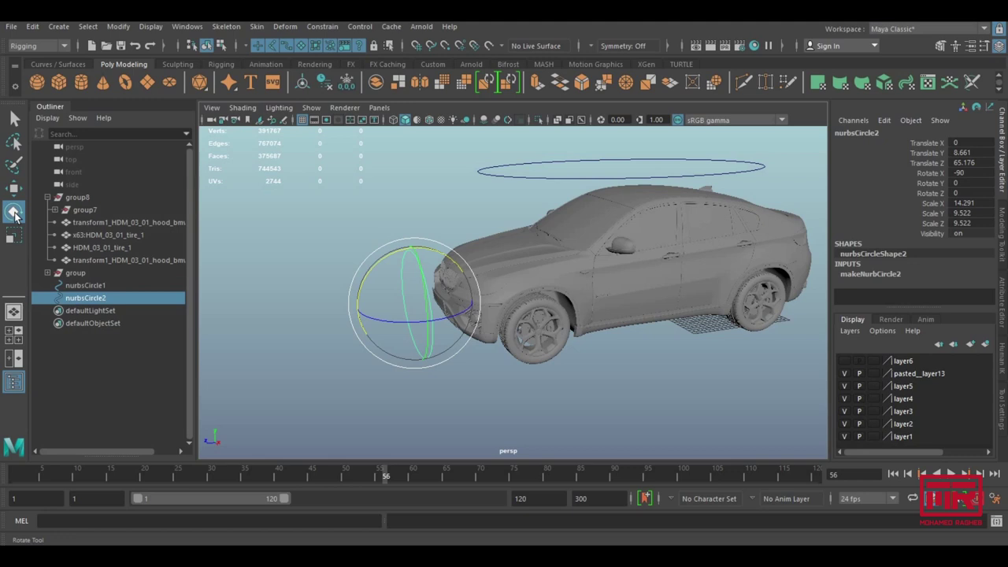
- Try the Rotate tool's step snap options, leaving step snapping turned off
{"action": "double_click", "coordinate": [13, 213]}
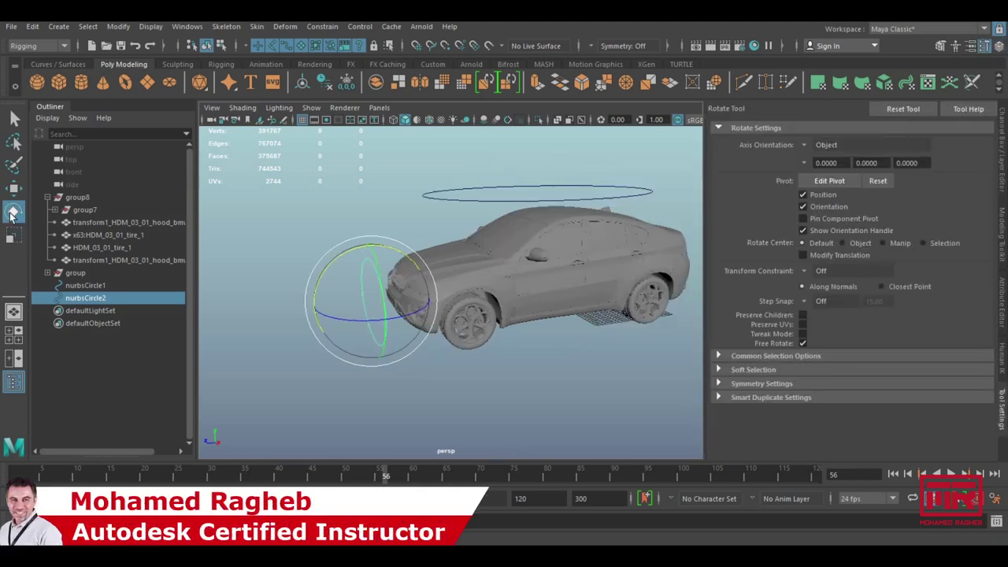
{"action": "left_click", "coordinate": [821, 300]}
{"action": "left_click", "coordinate": [821, 328]}
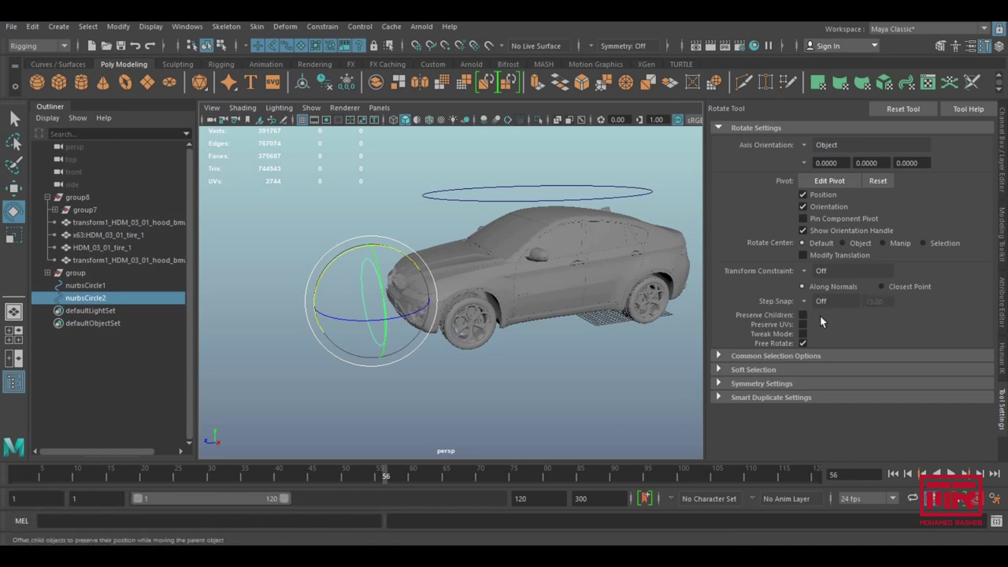
{"action": "left_click", "coordinate": [821, 301]}
{"action": "left_click", "coordinate": [821, 314]}
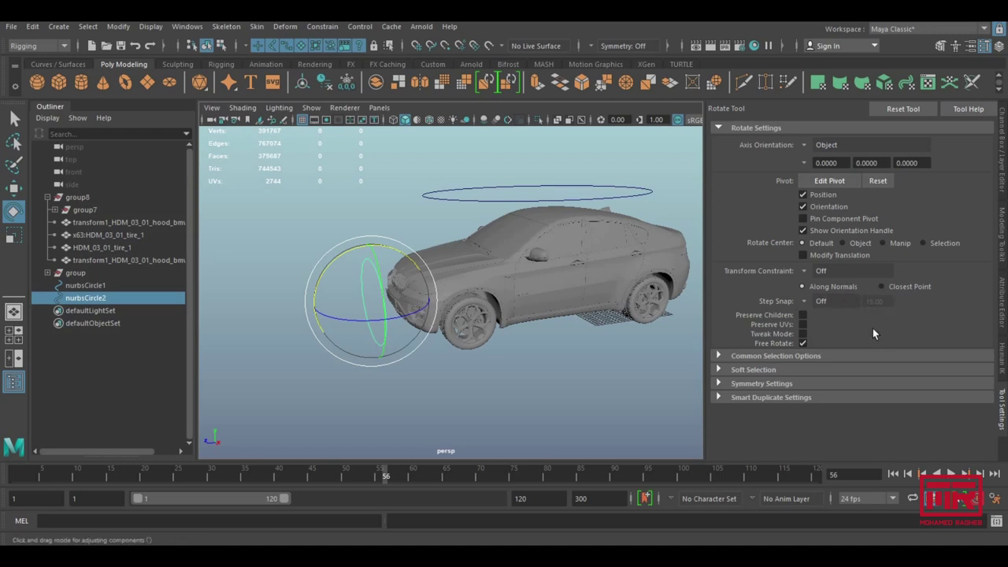
{"action": "left_click", "coordinate": [812, 303]}
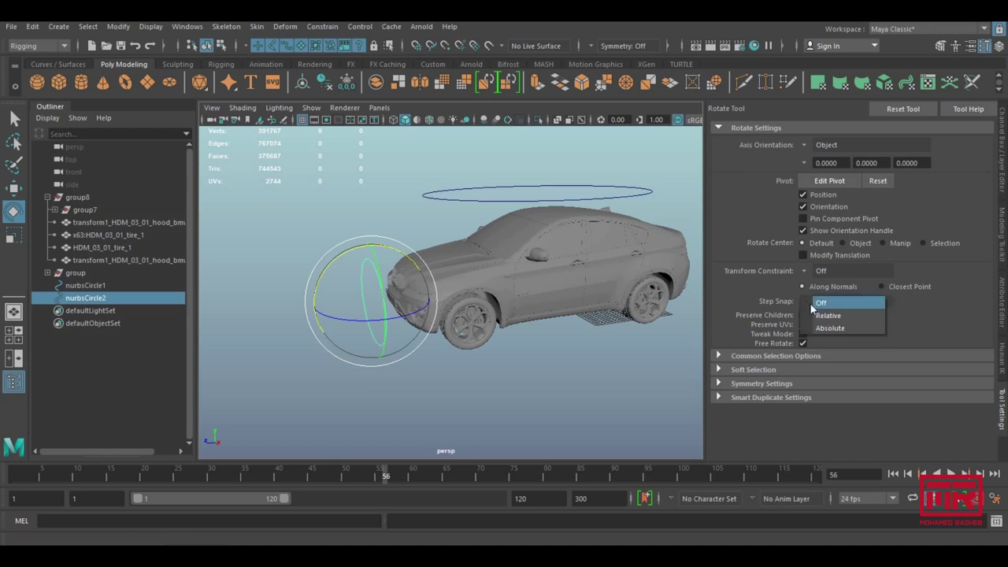
{"action": "left_click", "coordinate": [847, 328]}
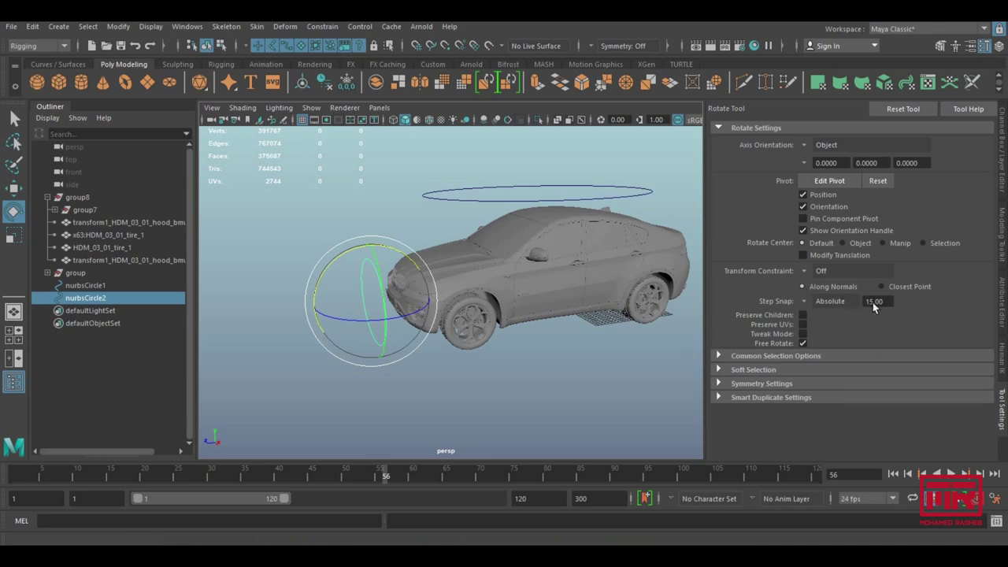
{"action": "left_click", "coordinate": [873, 302]}
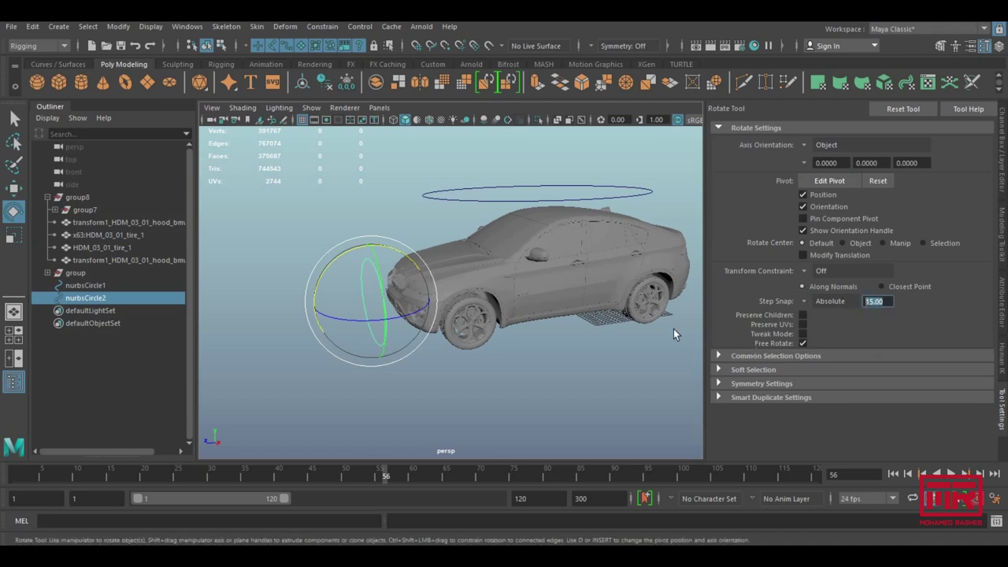
{"action": "left_click", "coordinate": [803, 301]}
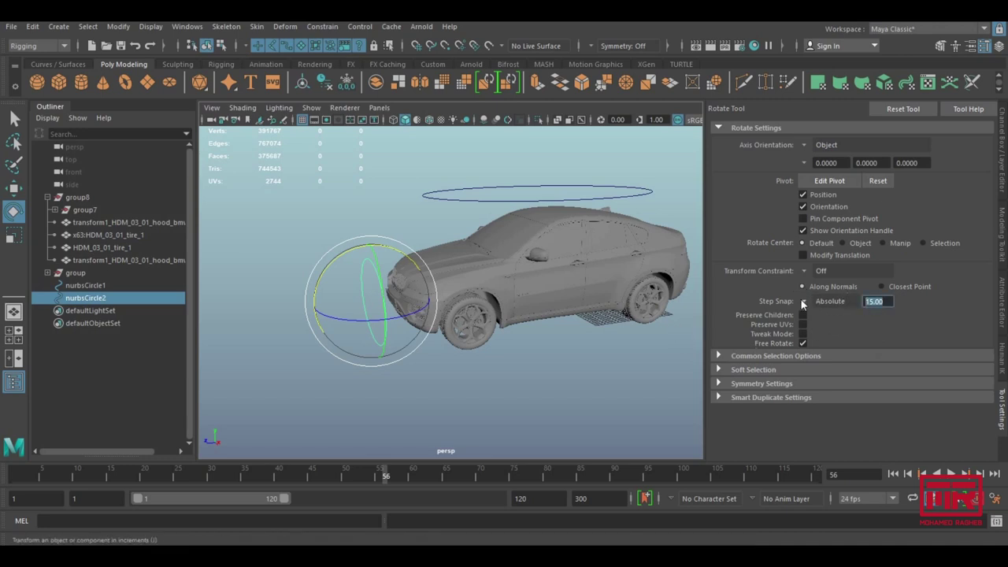
{"action": "left_click", "coordinate": [819, 311]}
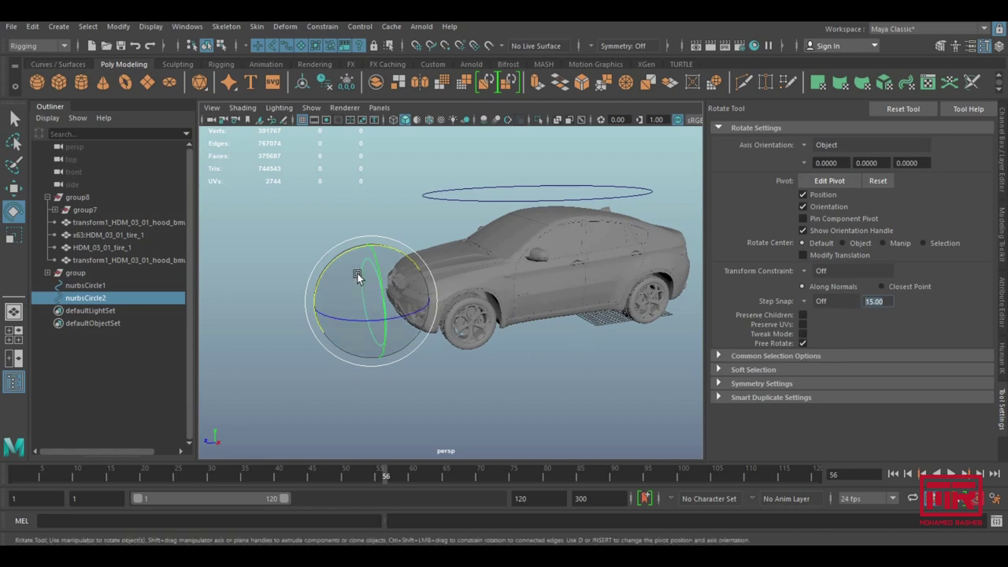
- Rotate nurbsCircle2 upright in 15-degree snaps and scale it down to about 11.6 by 7.7
{"action": "key", "text": "j"}
{"action": "left_click_drag", "start_coordinate": [347, 252], "coordinate": [332, 265]}
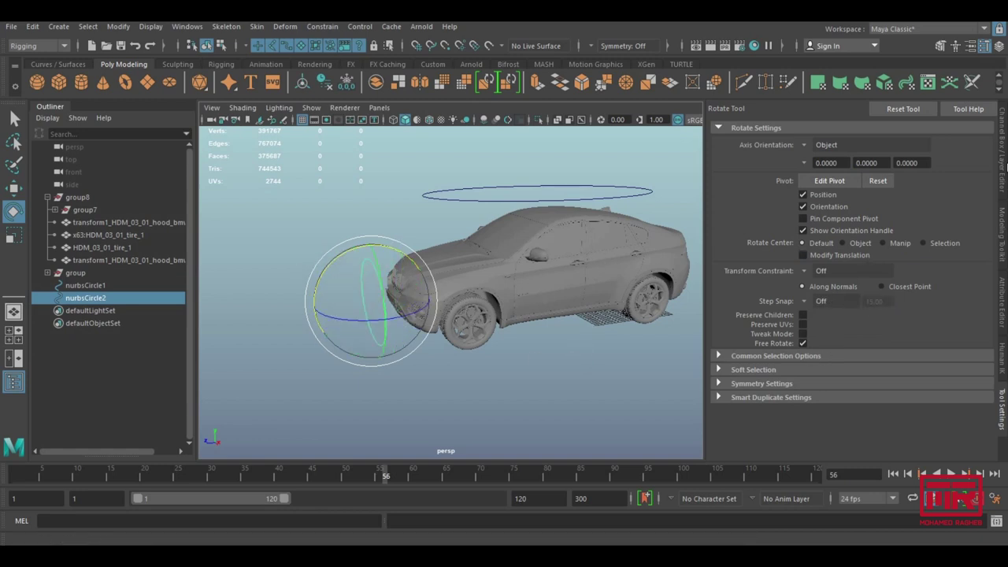
{"action": "left_click", "coordinate": [1002, 153]}
{"action": "mouse_move", "coordinate": [536, 291]}
{"action": "left_mouse_down", "text": "alt"}
{"action": "mouse_move", "coordinate": [626, 312]}
{"action": "mouse_move", "coordinate": [565, 319]}
{"action": "left_mouse_up", "text": "alt"}
{"action": "key", "text": "w"}
{"action": "key", "text": "r"}
{"action": "mouse_move", "coordinate": [447, 325]}
{"action": "left_mouse_down"}
{"action": "mouse_move", "coordinate": [422, 334]}
{"action": "mouse_move", "coordinate": [472, 331]}
{"action": "mouse_move", "coordinate": [453, 315]}
{"action": "mouse_move", "coordinate": [536, 335]}
{"action": "mouse_move", "coordinate": [488, 331]}
{"action": "left_mouse_up"}
{"action": "key", "text": "w"}
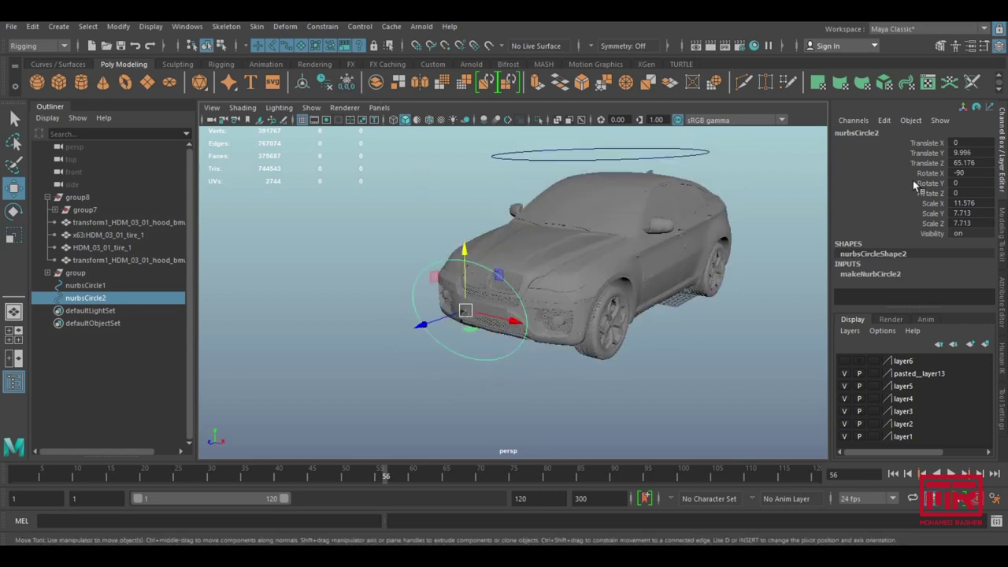
- Freeze nurbsCircle2's transformations, test-move and undo, then add the front wheel to the selection
{"action": "left_click", "coordinate": [347, 85]}
{"action": "mouse_move", "coordinate": [555, 297]}
{"action": "left_mouse_down", "text": "alt"}
{"action": "mouse_move", "coordinate": [473, 323]}
{"action": "mouse_move", "coordinate": [437, 321]}
{"action": "mouse_move", "coordinate": [469, 343]}
{"action": "left_mouse_up", "text": "alt"}
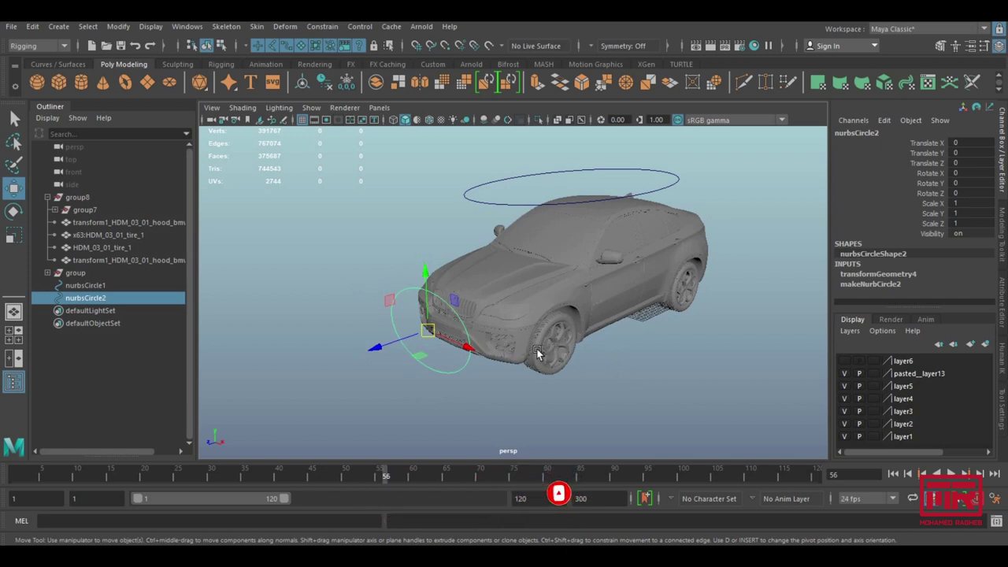
{"action": "left_click_drag", "start_coordinate": [427, 331], "coordinate": [367, 331]}
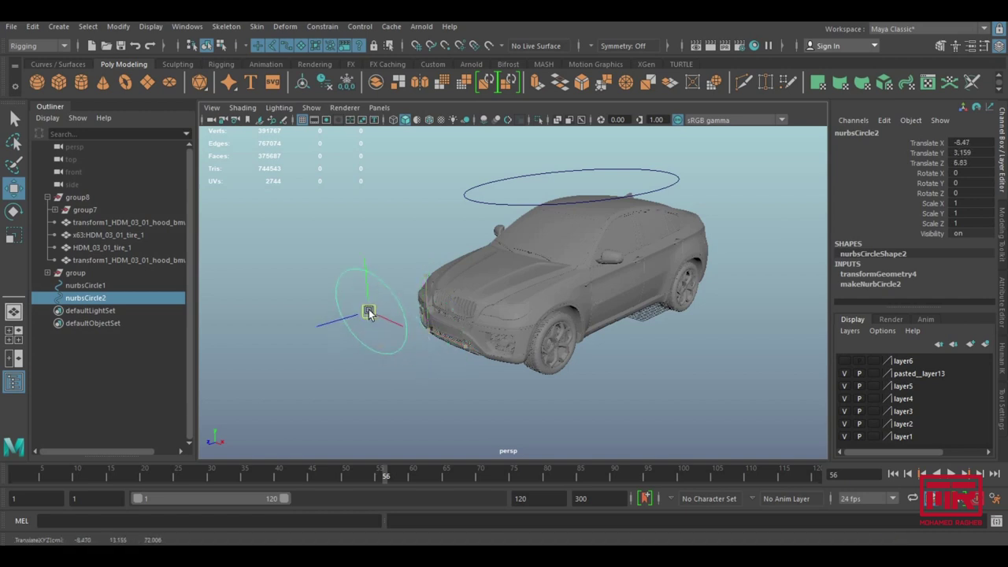
{"action": "key", "text": "ctrl+z"}
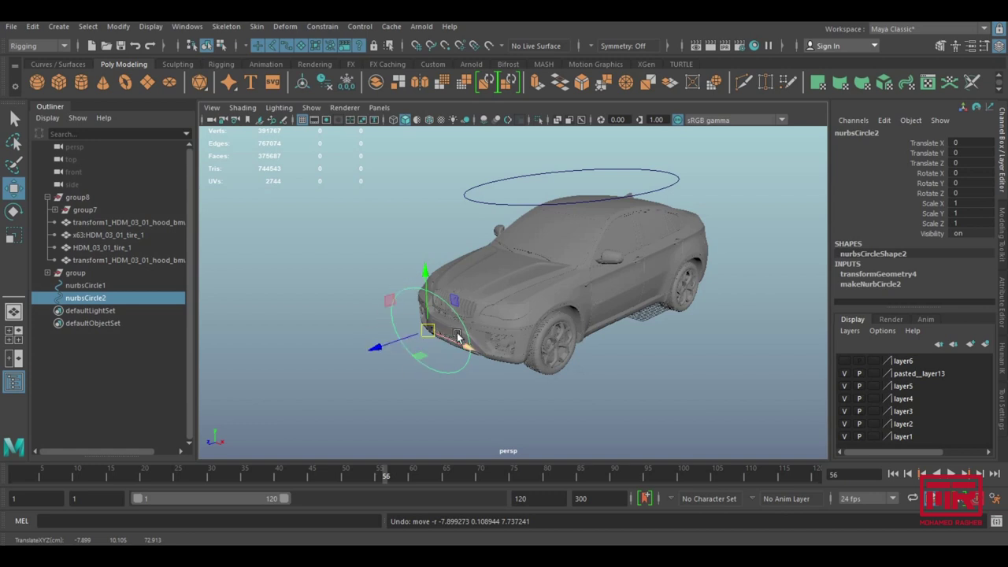
{"action": "left_click", "coordinate": [548, 353]}
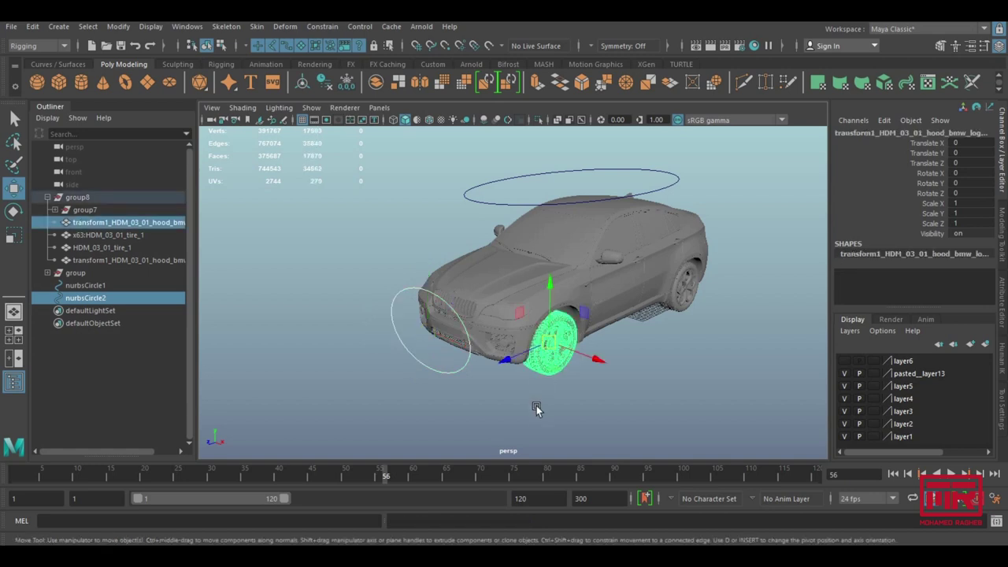
- Aim-constrain the front tire HDM_03_01_tire_1 to nurbsCircle2 with Maintain offset checked
{"action": "left_click", "coordinate": [322, 26]}
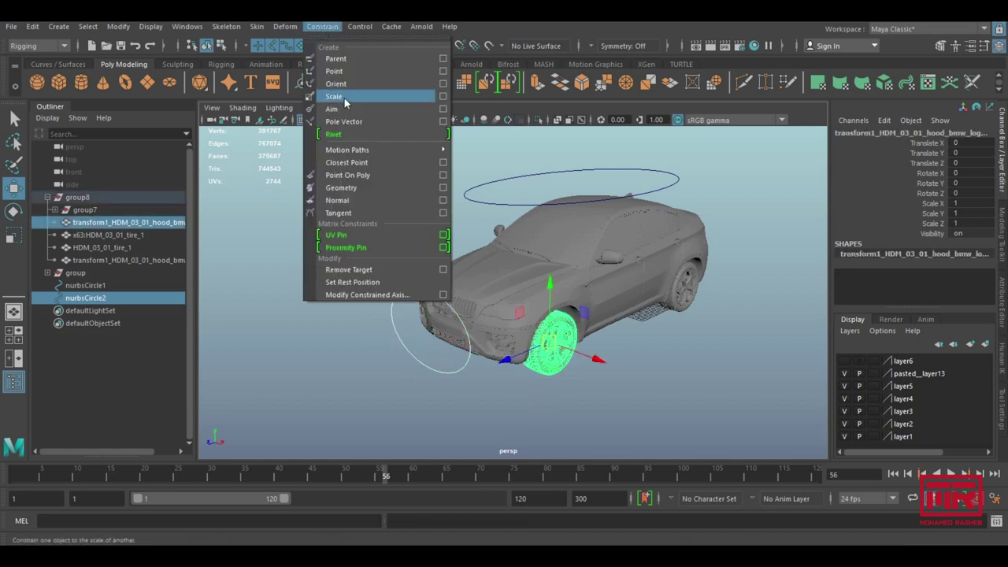
{"action": "left_click", "coordinate": [443, 109]}
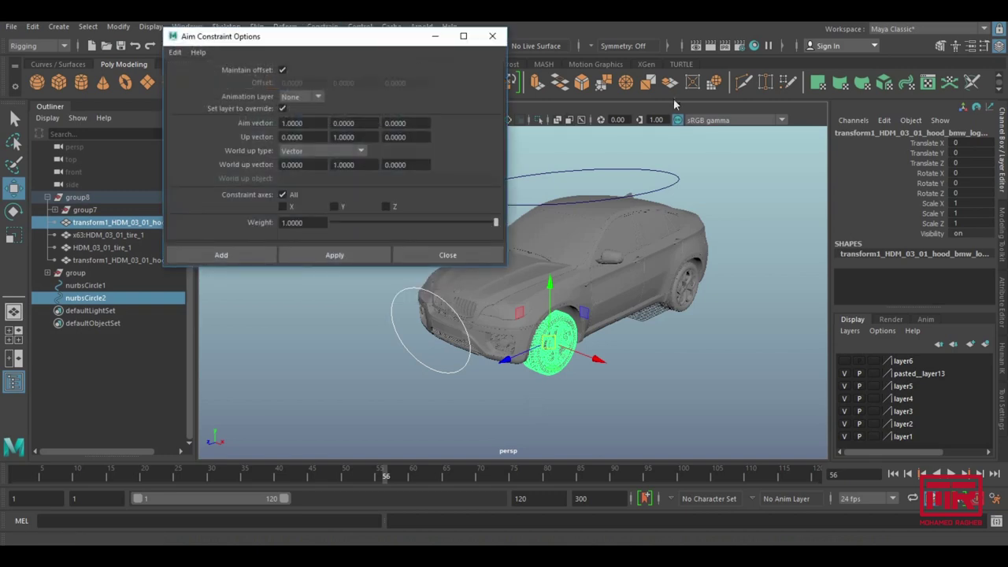
{"action": "left_click_drag", "start_coordinate": [349, 38], "coordinate": [861, 55]}
{"action": "left_click", "coordinate": [687, 70]}
{"action": "left_click", "coordinate": [709, 95]}
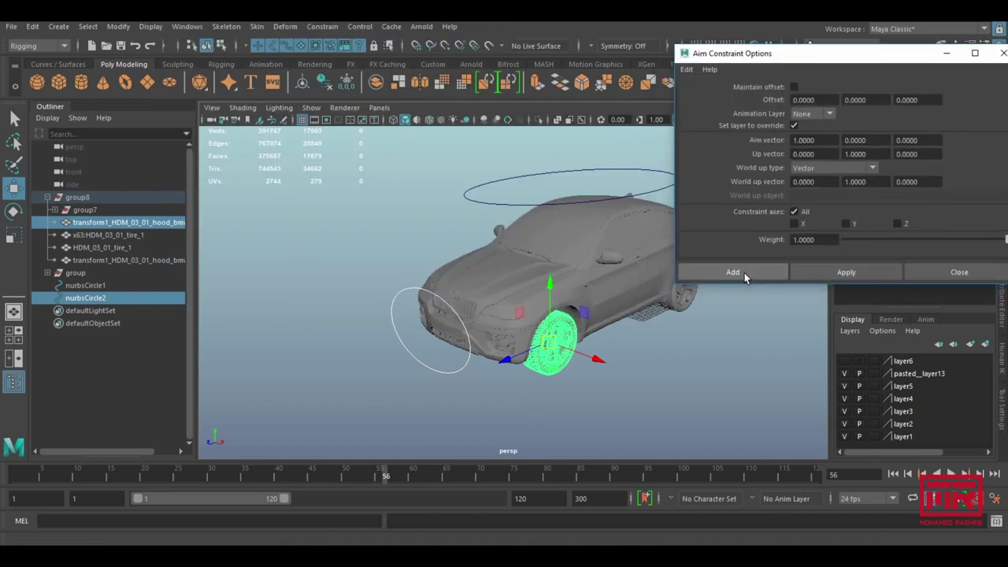
{"action": "left_click_drag", "start_coordinate": [441, 213], "coordinate": [503, 212], "text": "alt"}
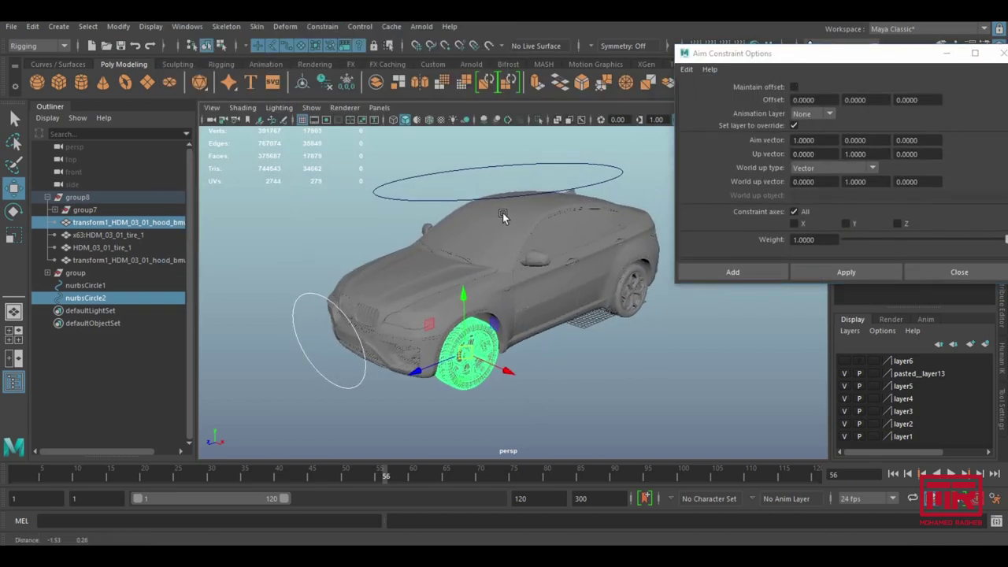
{"action": "left_click", "coordinate": [324, 26]}
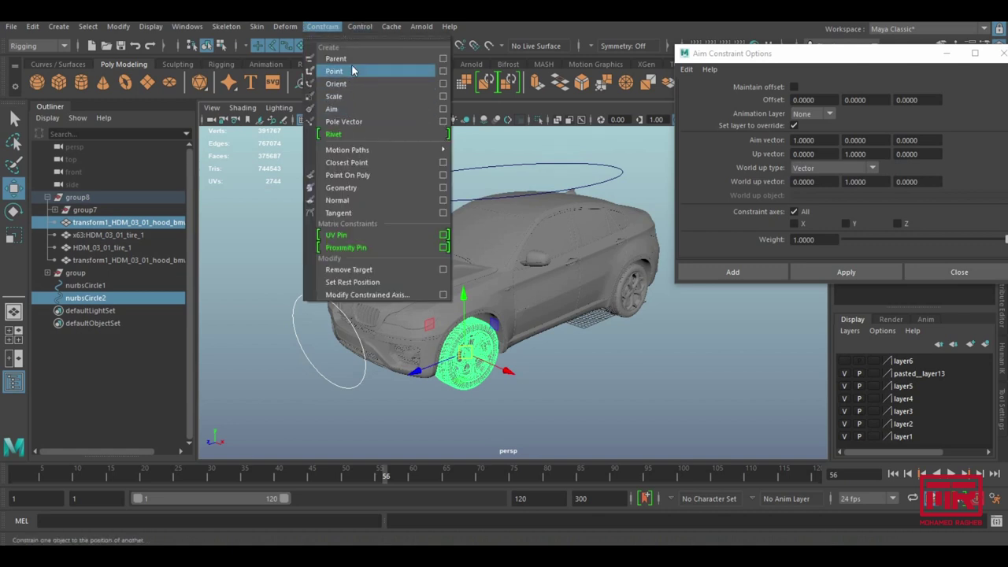
{"action": "left_click", "coordinate": [352, 70]}
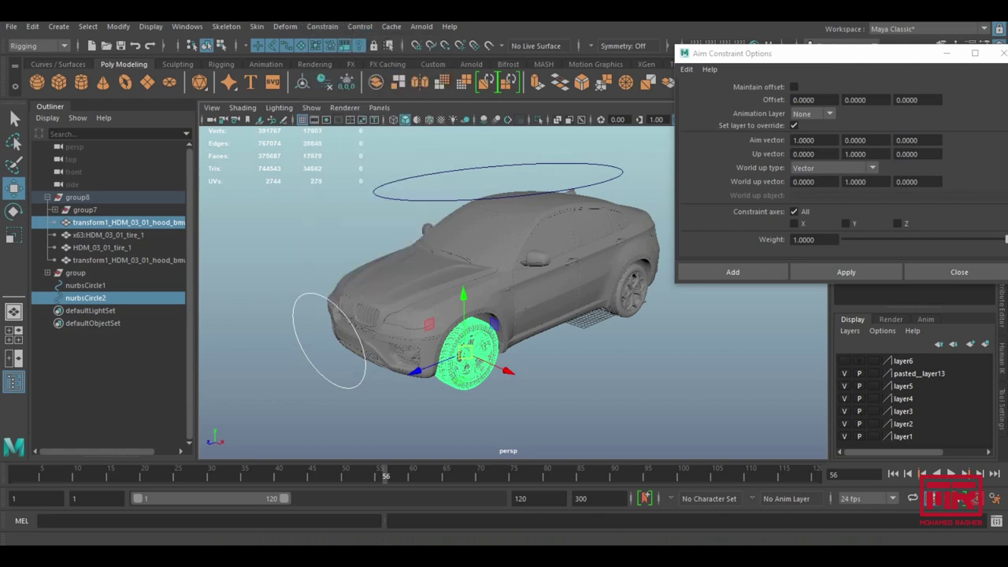
{"action": "left_click", "coordinate": [855, 270]}
{"action": "left_click_drag", "start_coordinate": [531, 352], "coordinate": [546, 340], "text": "alt"}
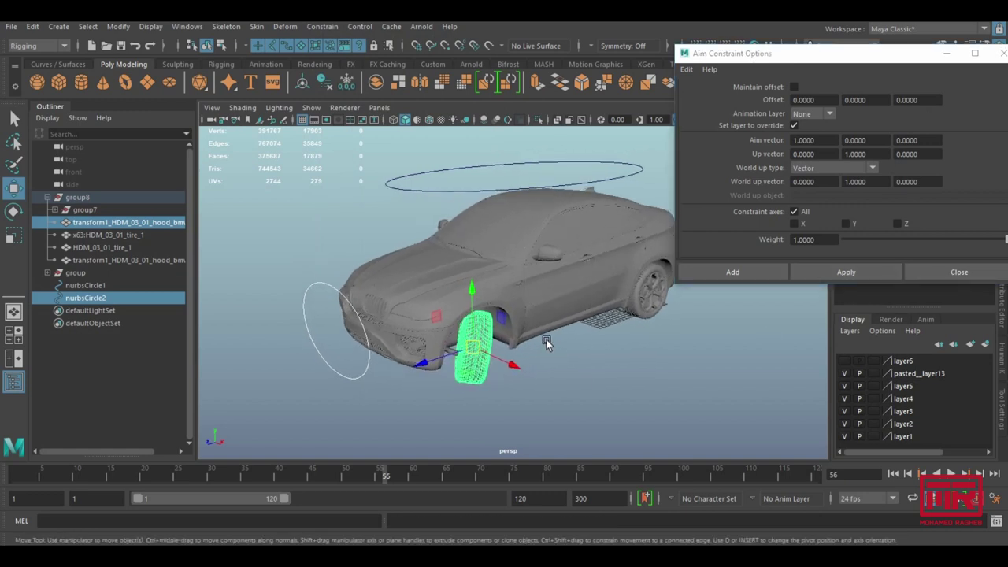
{"action": "key", "text": "ctrl+z"}
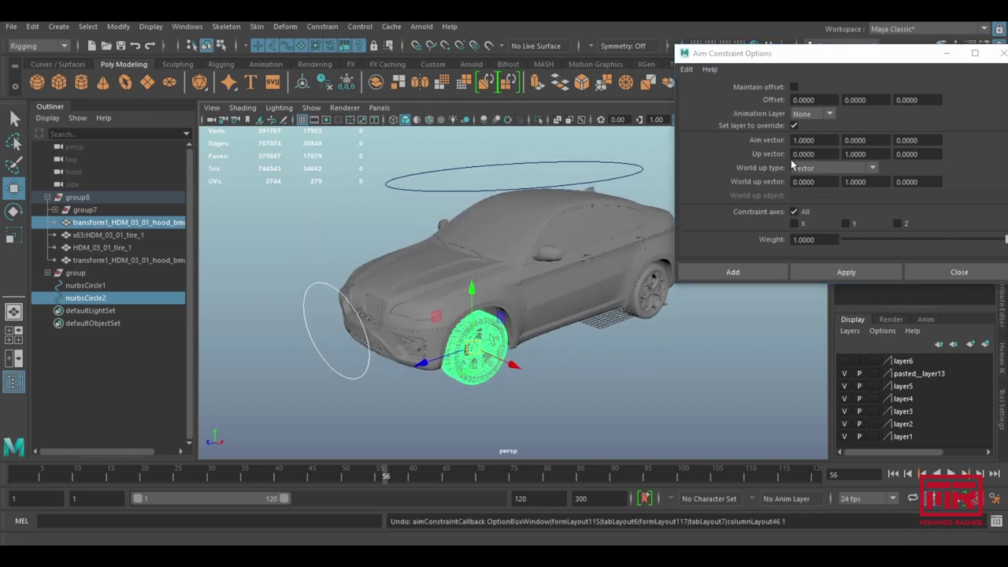
{"action": "left_click", "coordinate": [794, 88]}
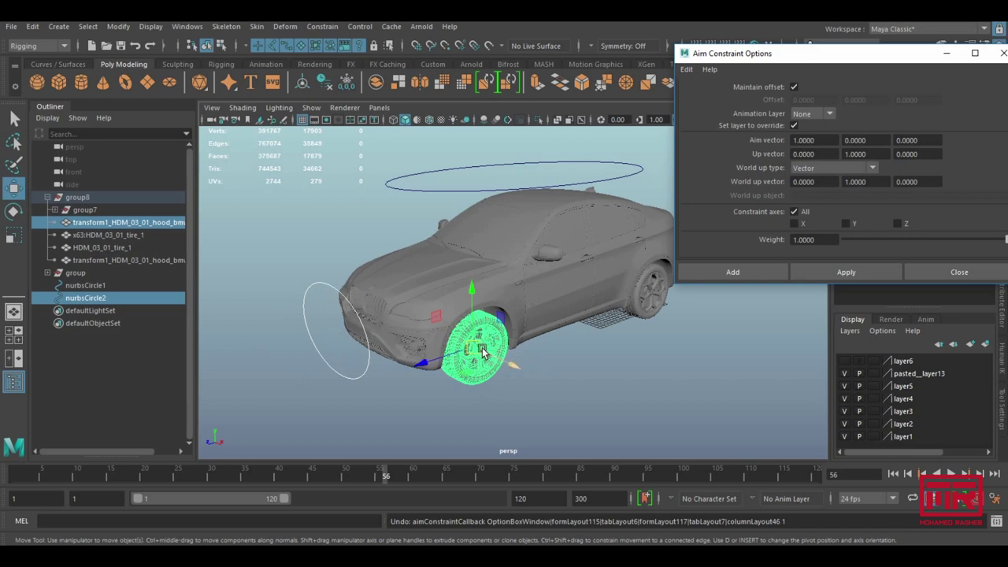
{"action": "left_click", "coordinate": [736, 272]}
- Repeat the aim constraint from nurbsCircle2 onto the other front tire with G
{"action": "left_click", "coordinate": [311, 338]}
{"action": "left_click_drag", "start_coordinate": [363, 347], "coordinate": [466, 365], "text": "alt"}
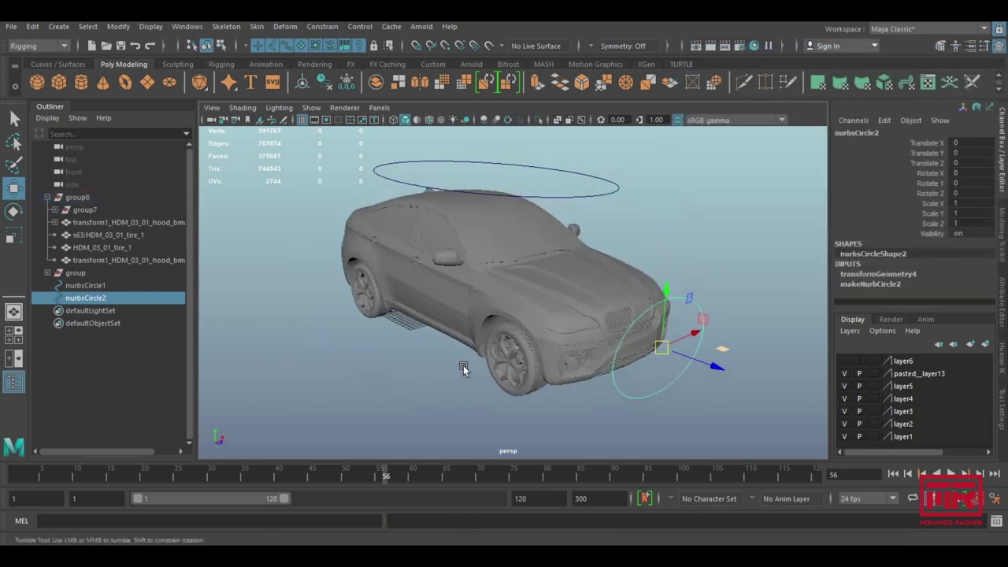
{"action": "left_click", "coordinate": [512, 372], "text": "shift"}
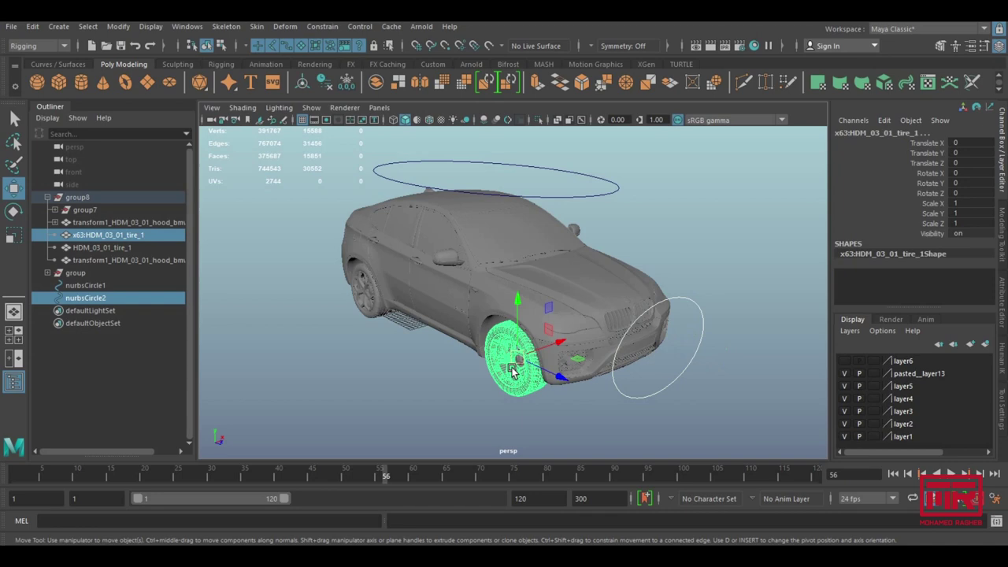
{"action": "key", "text": "g"}
{"action": "left_click_drag", "start_coordinate": [512, 372], "coordinate": [347, 297], "text": "alt"}
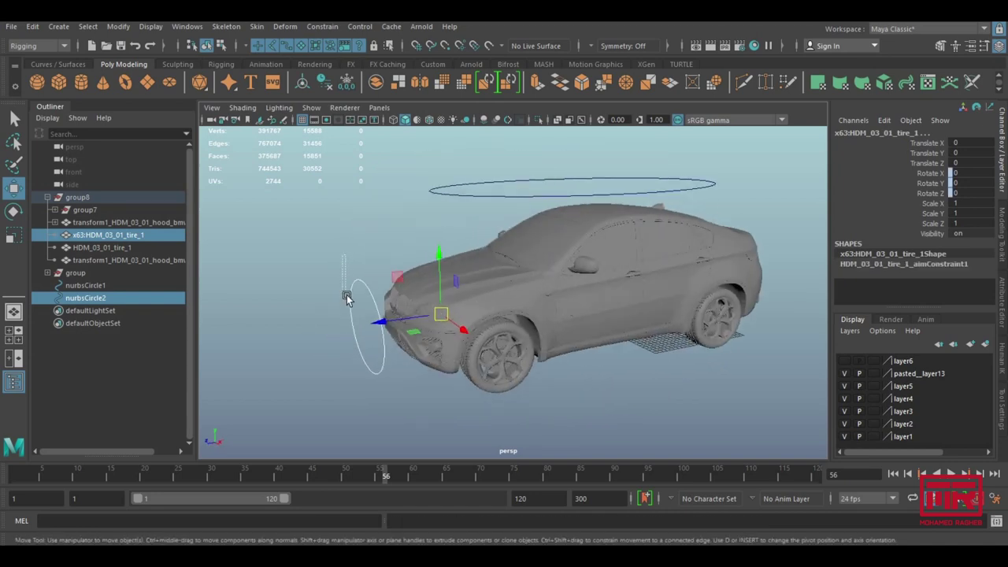
- Test-slide nurbsCircle2 along X to check steering, then expand its Limit Information attributes
{"action": "left_click", "coordinate": [353, 307]}
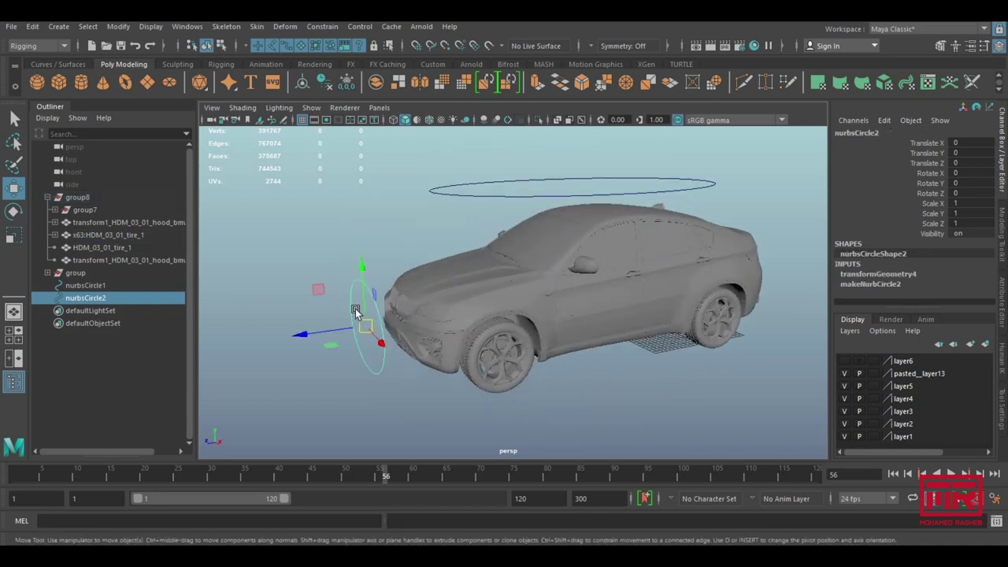
{"action": "left_click", "coordinate": [33, 27]}
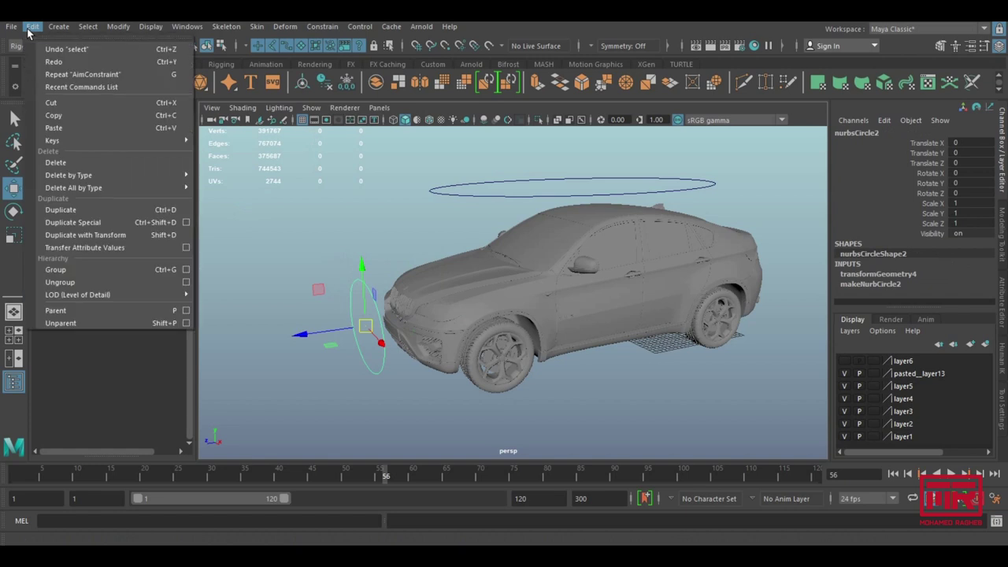
{"action": "left_click", "coordinate": [62, 76]}
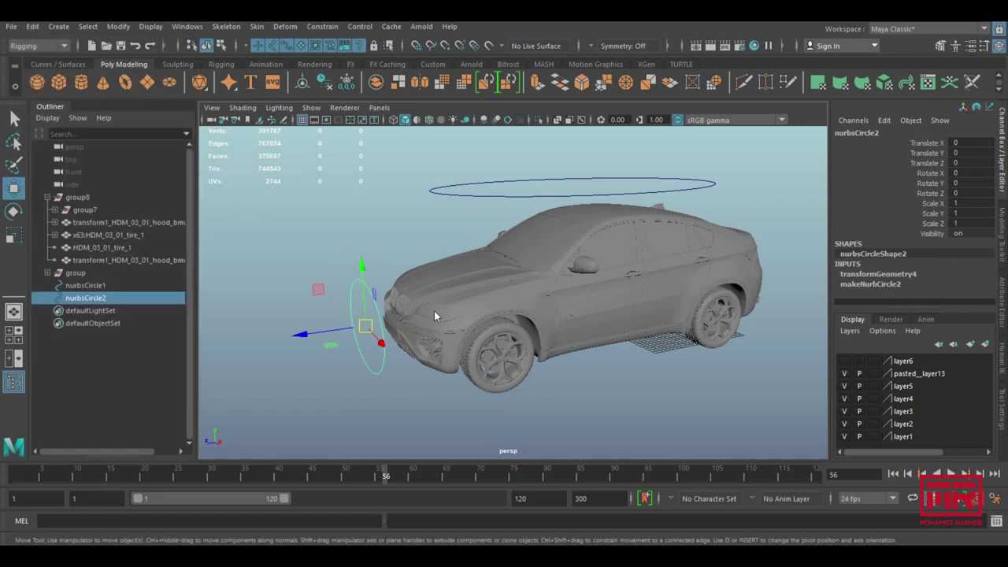
{"action": "left_click_drag", "start_coordinate": [434, 310], "coordinate": [482, 348], "text": "alt"}
{"action": "mouse_move", "coordinate": [429, 367]}
{"action": "left_mouse_down"}
{"action": "mouse_move", "coordinate": [338, 339]}
{"action": "mouse_move", "coordinate": [565, 375]}
{"action": "mouse_move", "coordinate": [530, 352]}
{"action": "mouse_move", "coordinate": [666, 356]}
{"action": "mouse_move", "coordinate": [720, 387]}
{"action": "mouse_move", "coordinate": [756, 374]}
{"action": "left_mouse_up"}
{"action": "key", "text": "ctrl+z"}
{"action": "key", "text": "ctrl+z"}
{"action": "mouse_move", "coordinate": [497, 372]}
{"action": "left_mouse_down", "text": "alt"}
{"action": "mouse_move", "coordinate": [512, 359]}
{"action": "mouse_move", "coordinate": [389, 345]}
{"action": "mouse_move", "coordinate": [580, 360]}
{"action": "left_mouse_up", "text": "alt"}
{"action": "key", "text": "ctrl+z"}
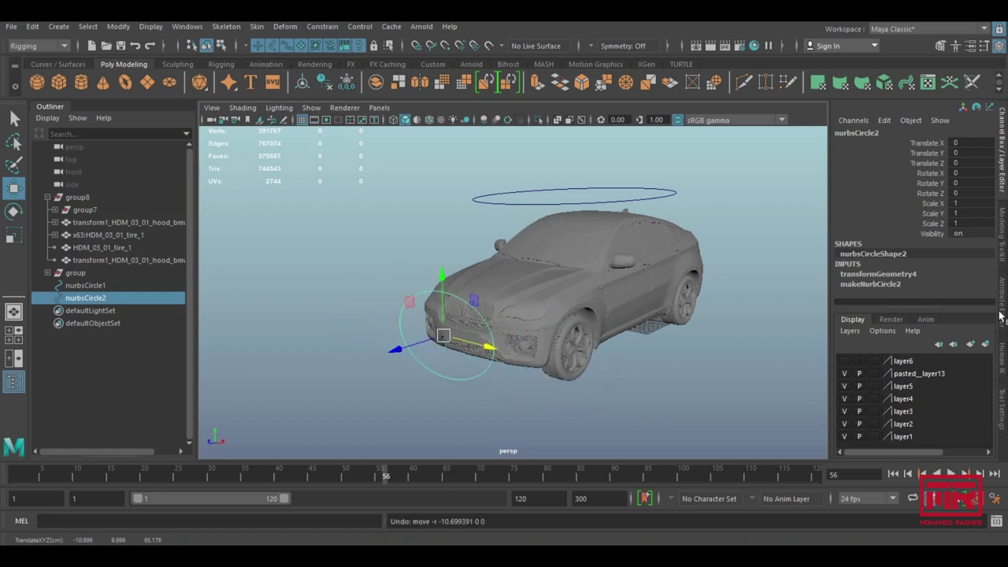
{"action": "left_click", "coordinate": [1001, 315]}
{"action": "left_click", "coordinate": [739, 290]}
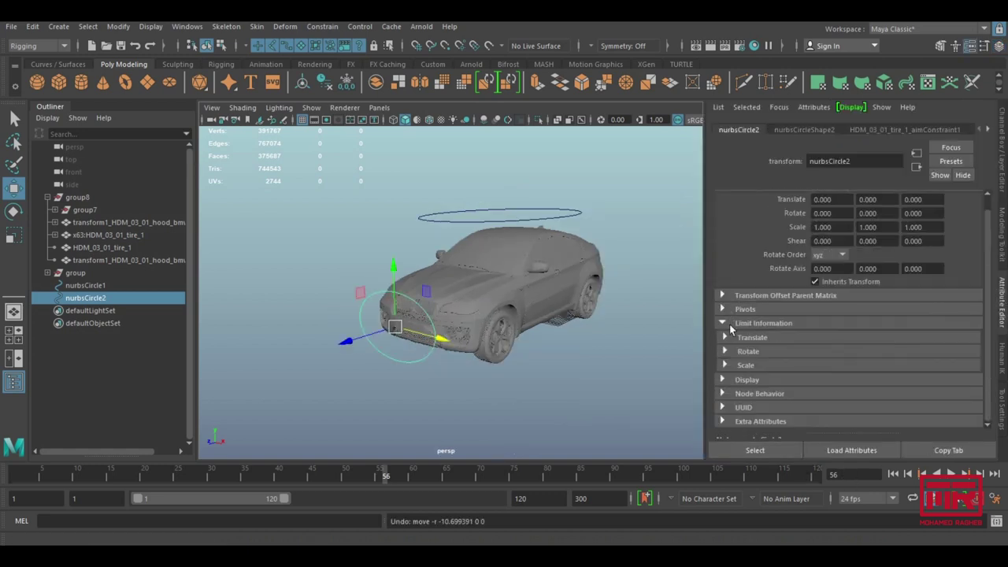
- Enable nurbsCircle2's Trans Limit X minimum at -12
{"action": "left_click", "coordinate": [726, 337]}
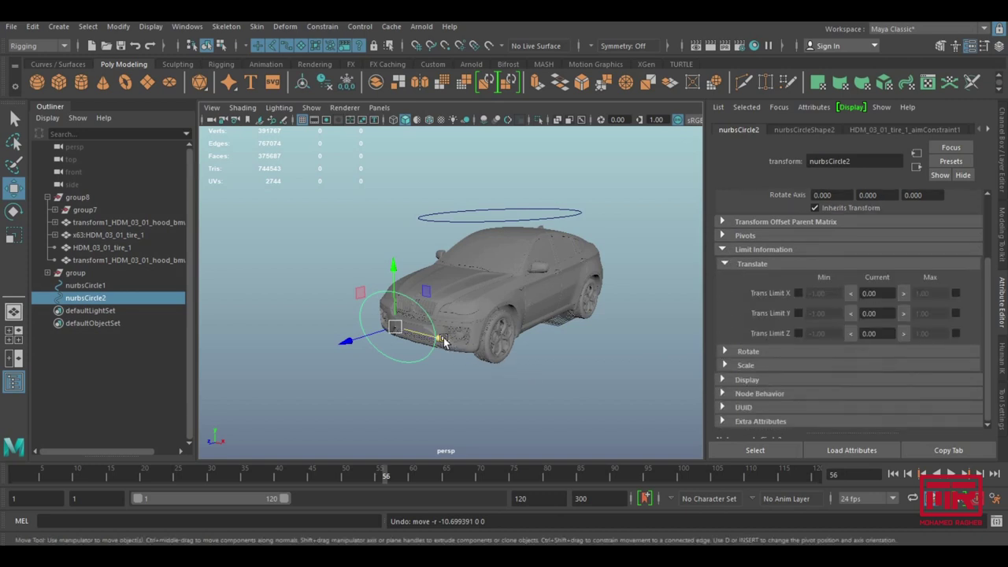
{"action": "left_click_drag", "start_coordinate": [445, 341], "coordinate": [535, 347]}
{"action": "key", "text": "ctrl+z"}
{"action": "left_click_drag", "start_coordinate": [441, 339], "coordinate": [512, 346]}
{"action": "key", "text": "ctrl+z"}
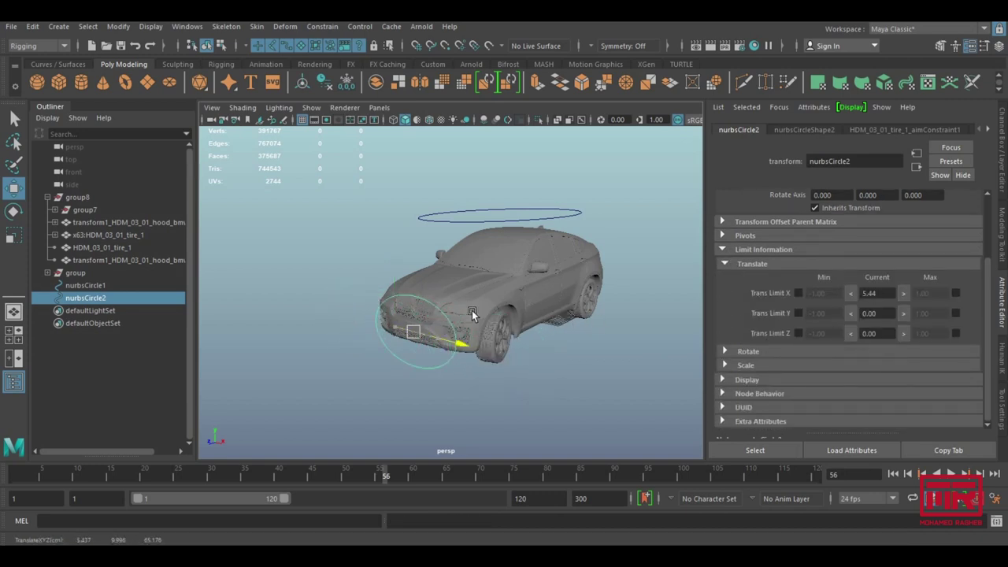
{"action": "left_click", "coordinate": [798, 293]}
{"action": "left_click_drag", "start_coordinate": [441, 339], "coordinate": [496, 356]}
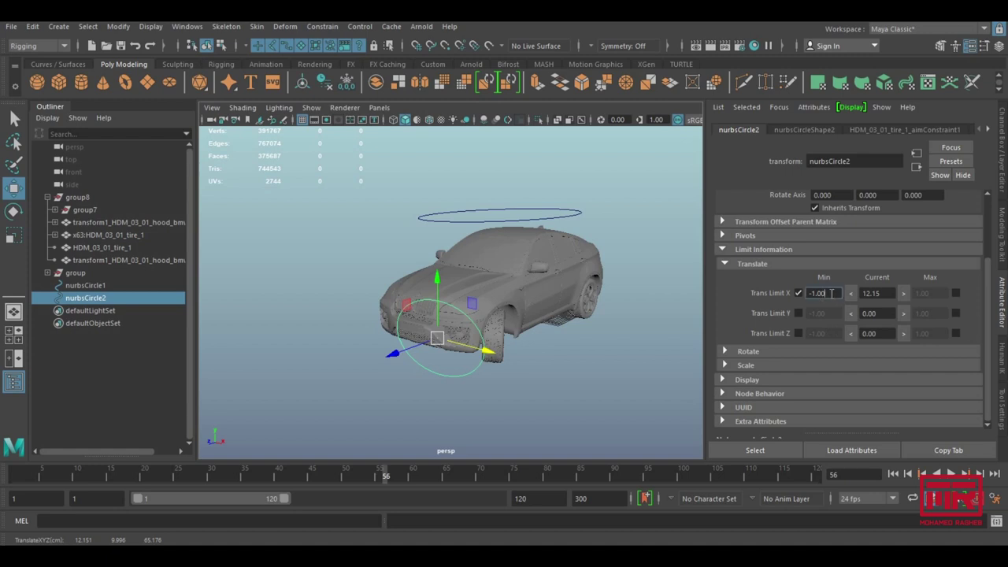
{"action": "type", "text": "-12"}
{"action": "key", "text": "Return"}
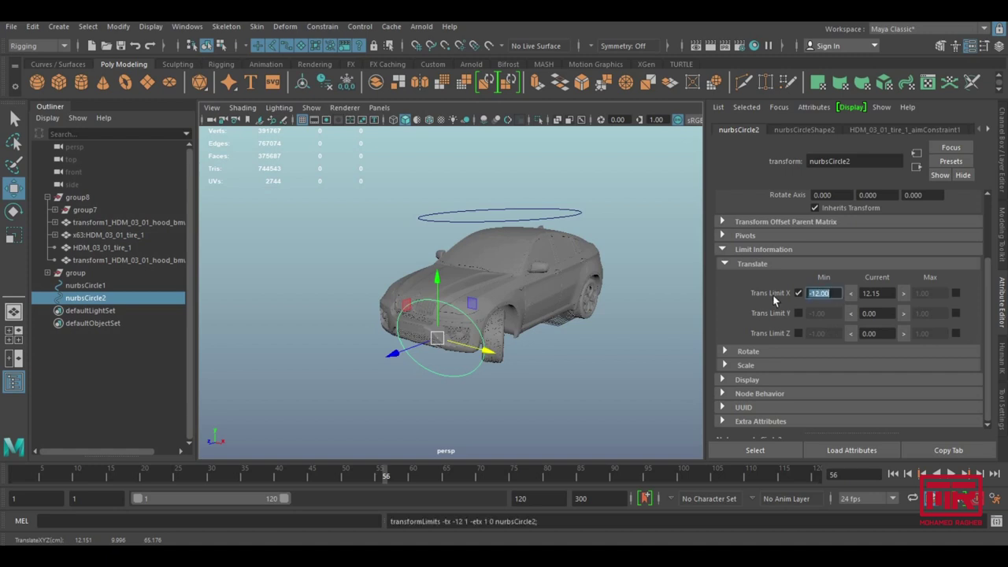
- Enable the Trans Limit X maximum at 12, then deselect the circle
{"action": "left_click", "coordinate": [955, 293]}
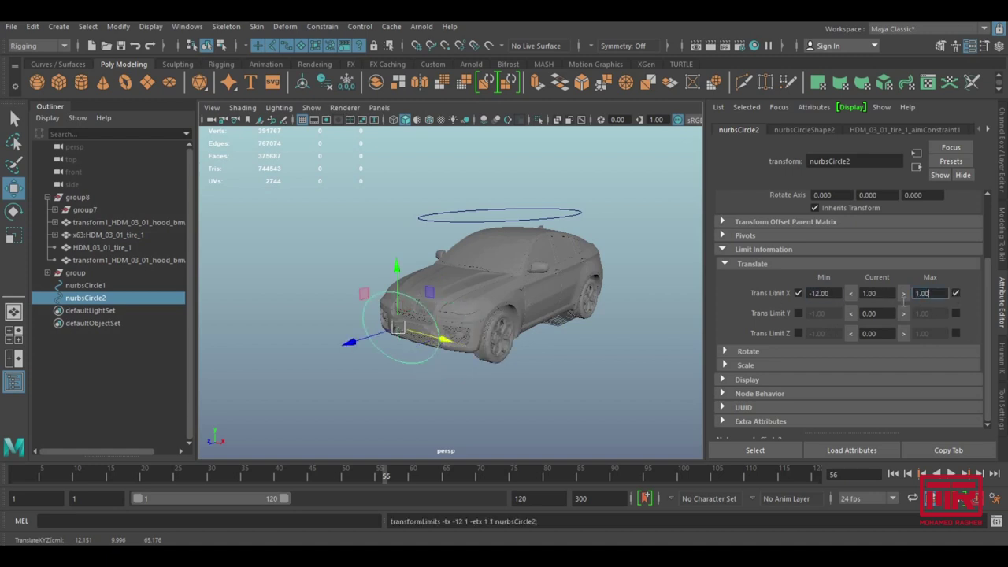
{"action": "left_click_drag", "start_coordinate": [932, 298], "coordinate": [916, 298]}
{"action": "key", "text": "Return"}
{"action": "mouse_move", "coordinate": [552, 347]}
{"action": "left_mouse_down", "text": "alt"}
{"action": "mouse_move", "coordinate": [407, 361]}
{"action": "mouse_move", "coordinate": [457, 331]}
{"action": "left_mouse_up", "text": "alt"}
{"action": "key", "text": "w"}
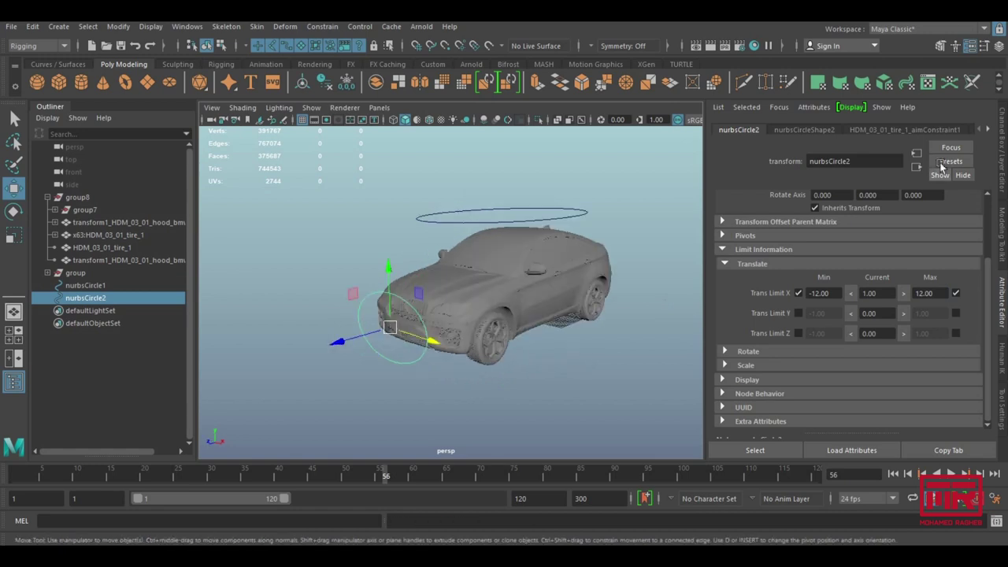
{"action": "key", "text": "ctrl+a"}
{"action": "mouse_move", "coordinate": [505, 305]}
{"action": "left_mouse_down", "text": "alt"}
{"action": "mouse_move", "coordinate": [549, 285]}
{"action": "mouse_move", "coordinate": [496, 294]}
{"action": "mouse_move", "coordinate": [487, 323]}
{"action": "left_mouse_up", "text": "alt"}
{"action": "left_click", "coordinate": [549, 285]}
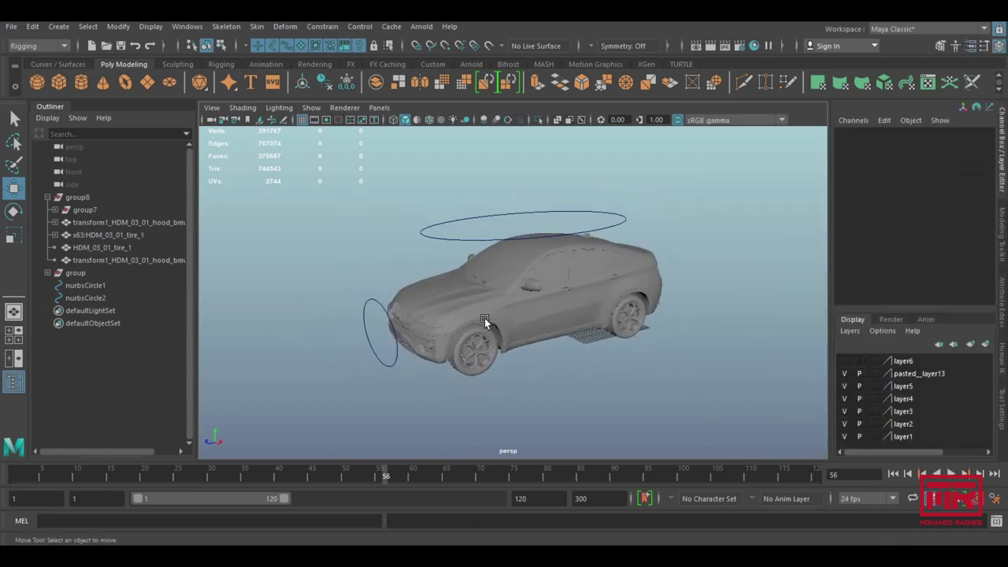
- Create a NURBS circle, scale it up to about 30 and move it along Z around the car
{"action": "left_click", "coordinate": [68, 29]}
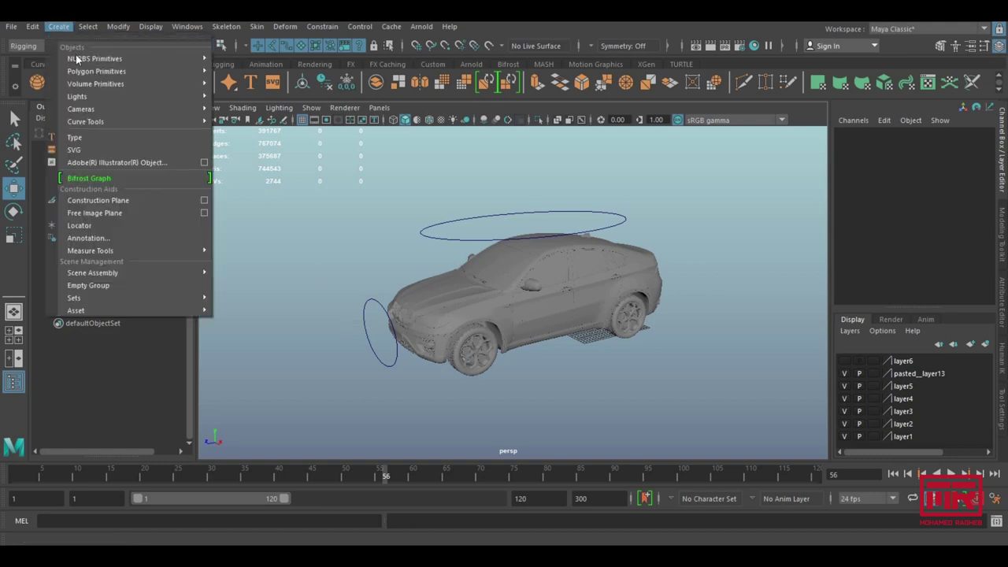
{"action": "left_click", "coordinate": [311, 131]}
{"action": "key", "text": "r"}
{"action": "left_click_drag", "start_coordinate": [591, 323], "coordinate": [745, 315]}
{"action": "key", "text": "w"}
{"action": "mouse_move", "coordinate": [670, 337]}
{"action": "left_mouse_down", "text": "alt"}
{"action": "mouse_move", "coordinate": [437, 342]}
{"action": "mouse_move", "coordinate": [570, 335]}
{"action": "mouse_move", "coordinate": [507, 341]}
{"action": "left_mouse_up", "text": "alt"}
- Check nurbsCircle3's fit around the car from a front three-quarter view
{"action": "key", "text": "r"}
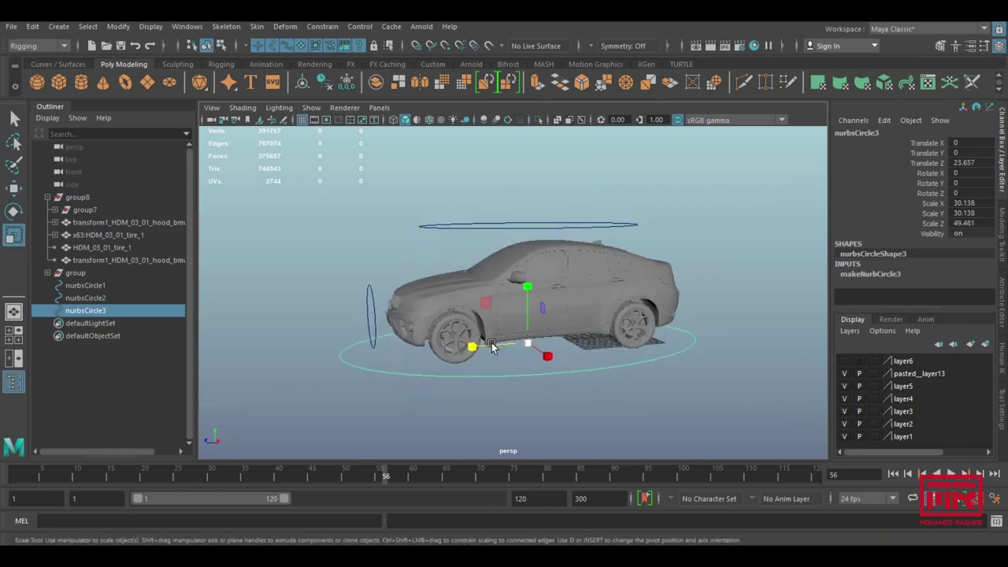
{"action": "left_click", "coordinate": [14, 188]}
{"action": "key", "text": "space"}
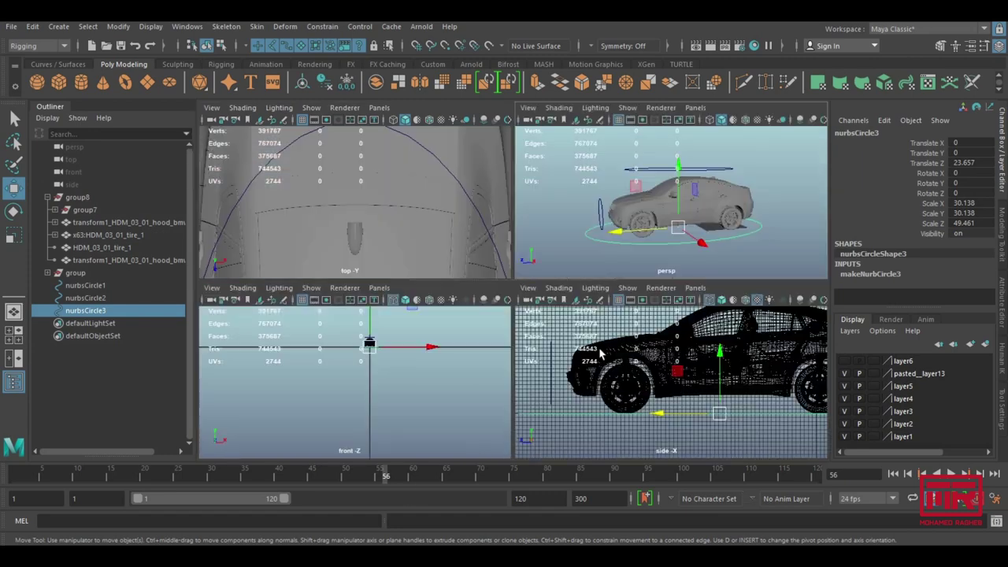
{"action": "key", "text": "space"}
{"action": "mouse_move", "coordinate": [645, 221]}
{"action": "left_mouse_down", "text": "alt"}
{"action": "mouse_move", "coordinate": [671, 334]}
{"action": "mouse_move", "coordinate": [588, 366]}
{"action": "left_mouse_up", "text": "alt"}
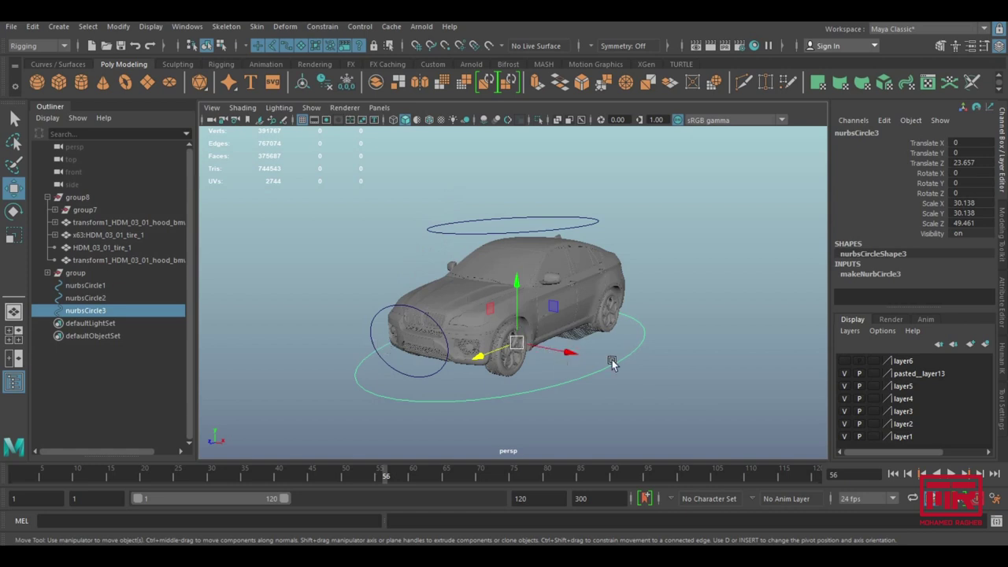
{"action": "left_click_drag", "start_coordinate": [610, 360], "coordinate": [682, 332], "text": "alt"}
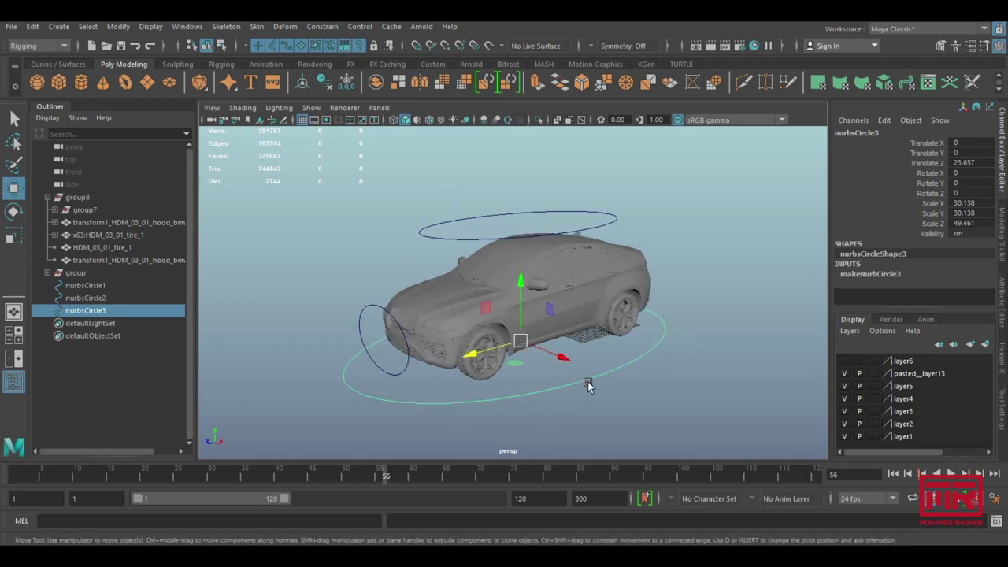
{"action": "left_click", "coordinate": [320, 27]}
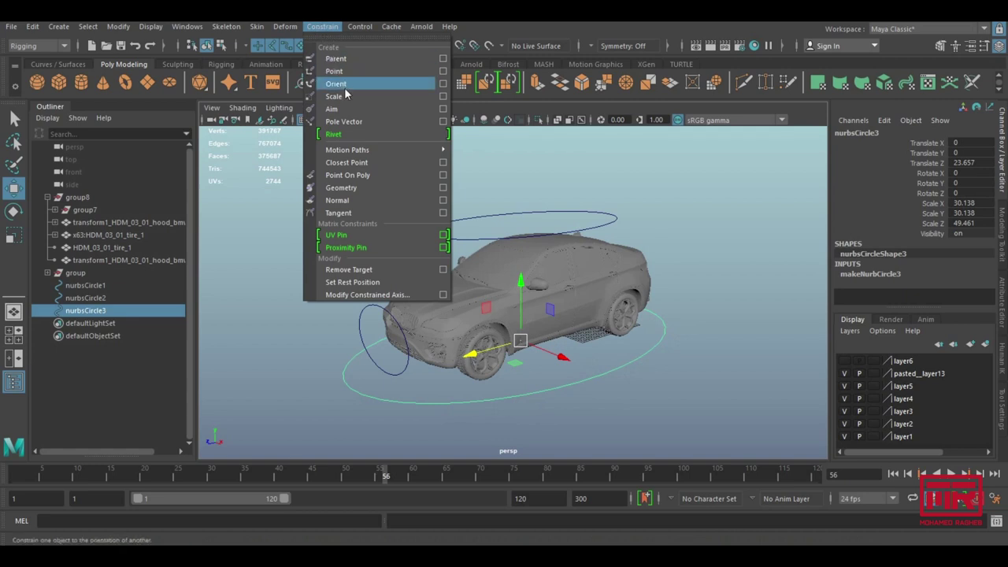
- Parent nurbsCircle1 and nurbsCircle2 under group8 in the Outliner
{"action": "key", "text": "Escape"}
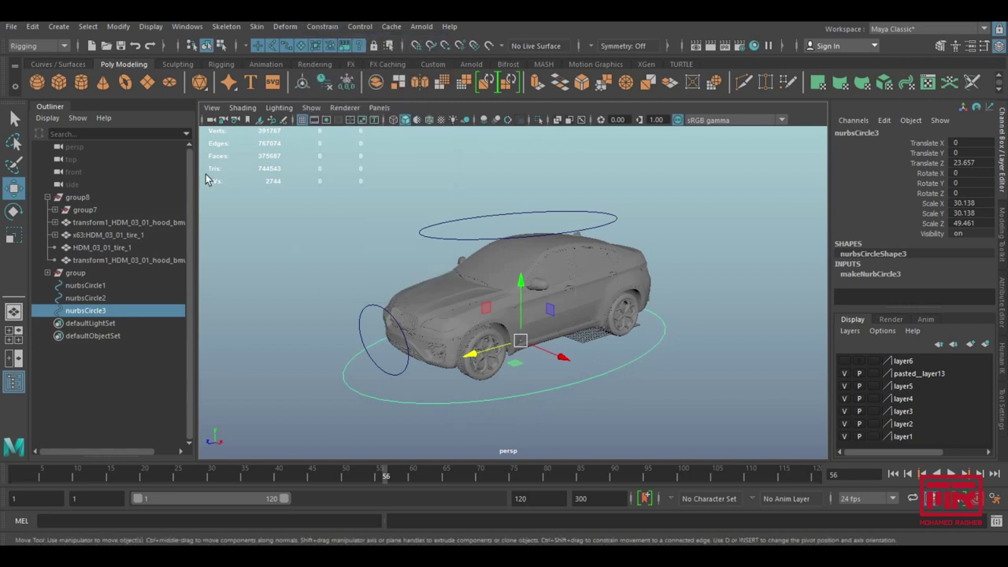
{"action": "left_click", "coordinate": [415, 235]}
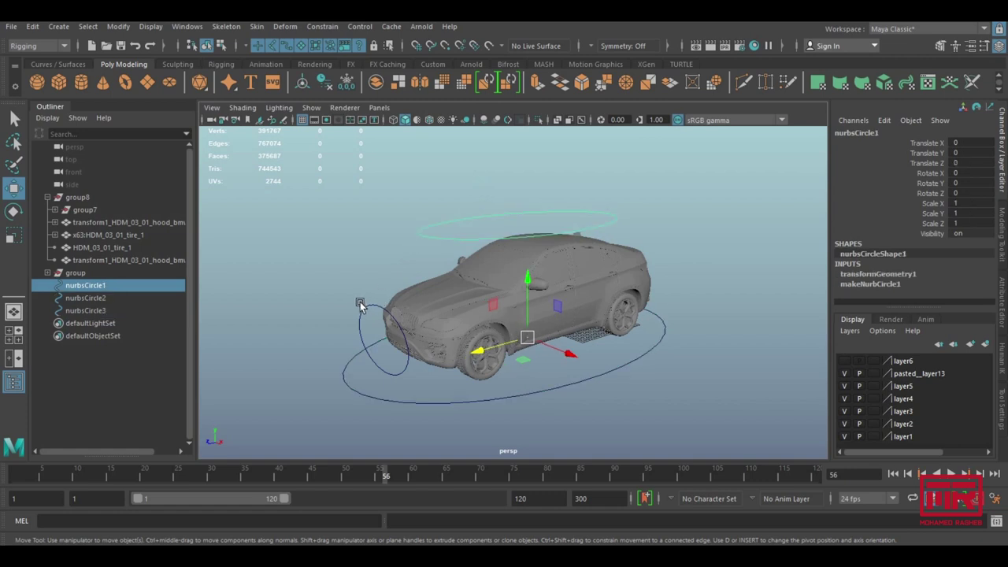
{"action": "left_click", "coordinate": [361, 316], "text": "shift"}
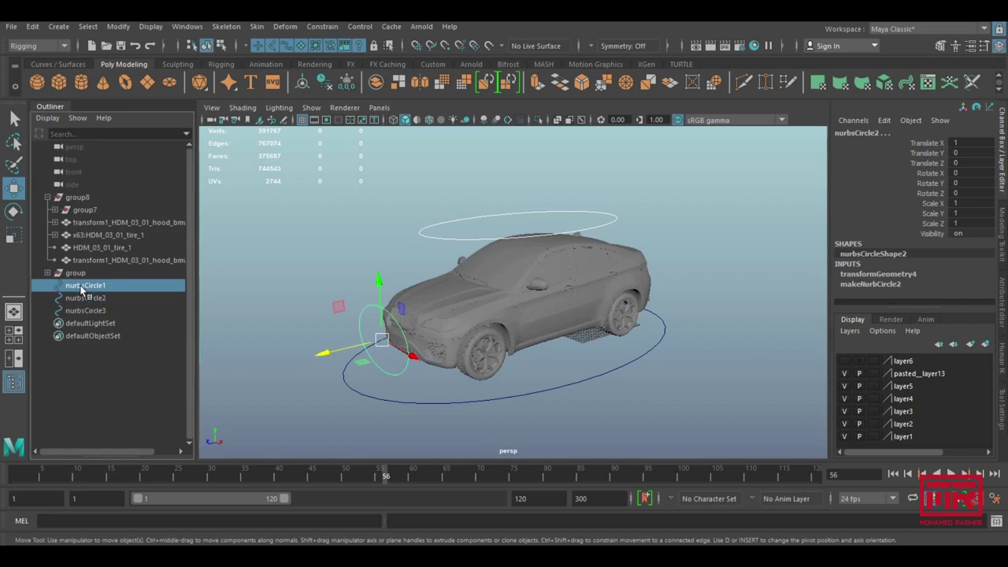
{"action": "middle_click_drag", "start_coordinate": [79, 290], "coordinate": [87, 199]}
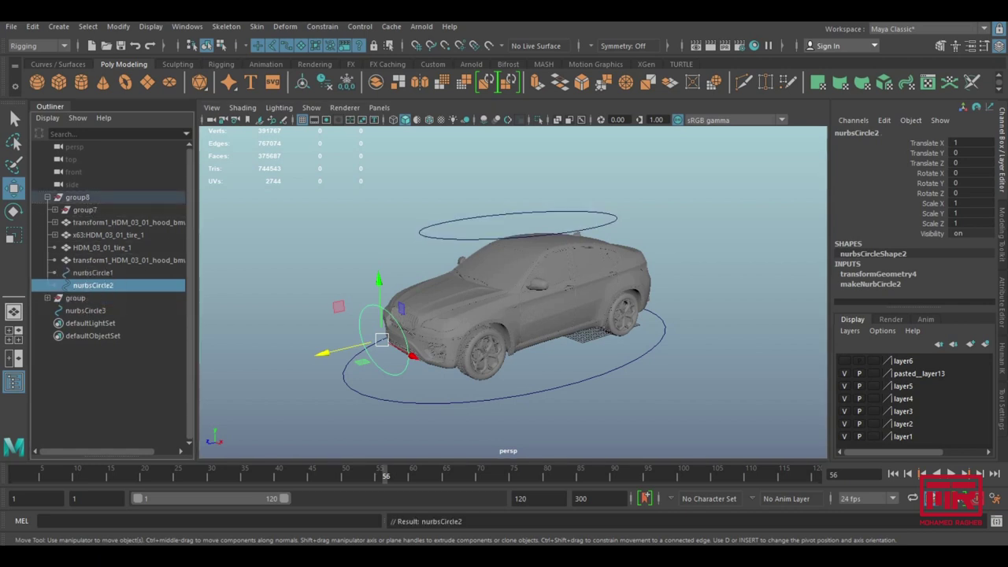
- Freeze the transformations of the large ground circle nurbsCircle3
{"action": "left_click", "coordinate": [77, 197]}
{"action": "left_click_drag", "start_coordinate": [441, 316], "coordinate": [547, 248], "text": "alt"}
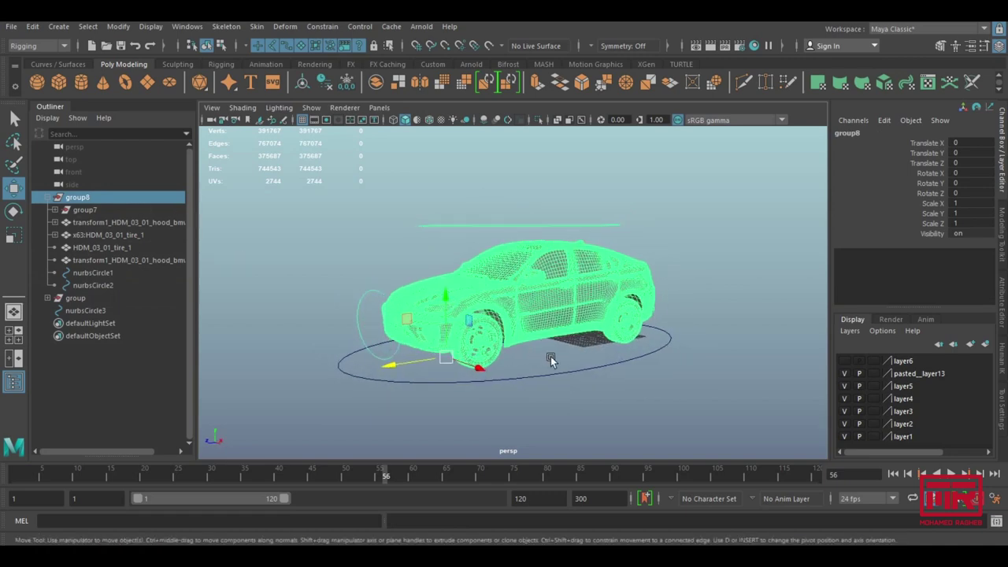
{"action": "left_click", "coordinate": [551, 386]}
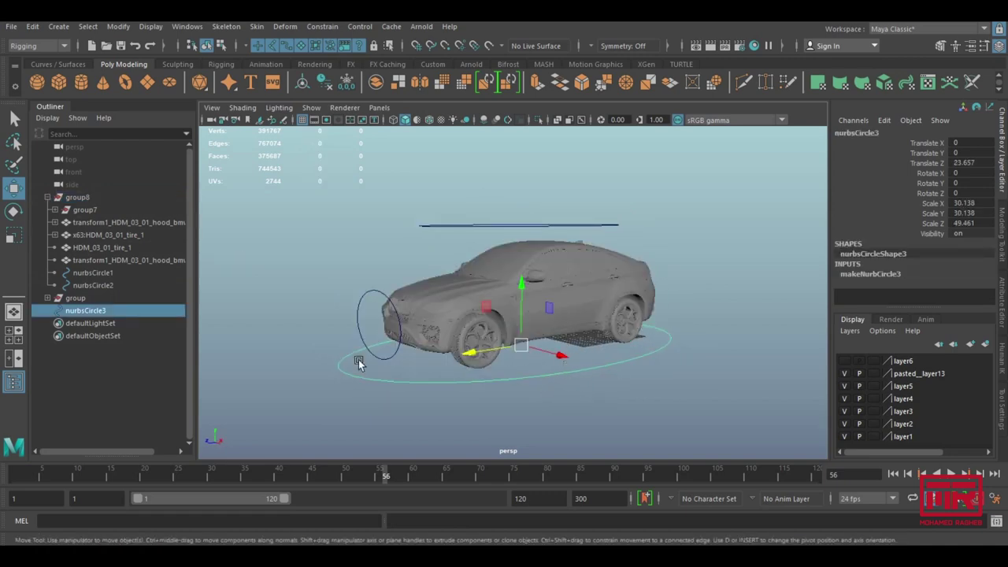
{"action": "mouse_move", "coordinate": [656, 197]}
{"action": "left_mouse_down", "text": "alt"}
{"action": "mouse_move", "coordinate": [623, 270]}
{"action": "mouse_move", "coordinate": [544, 224]}
{"action": "left_mouse_up", "text": "alt"}
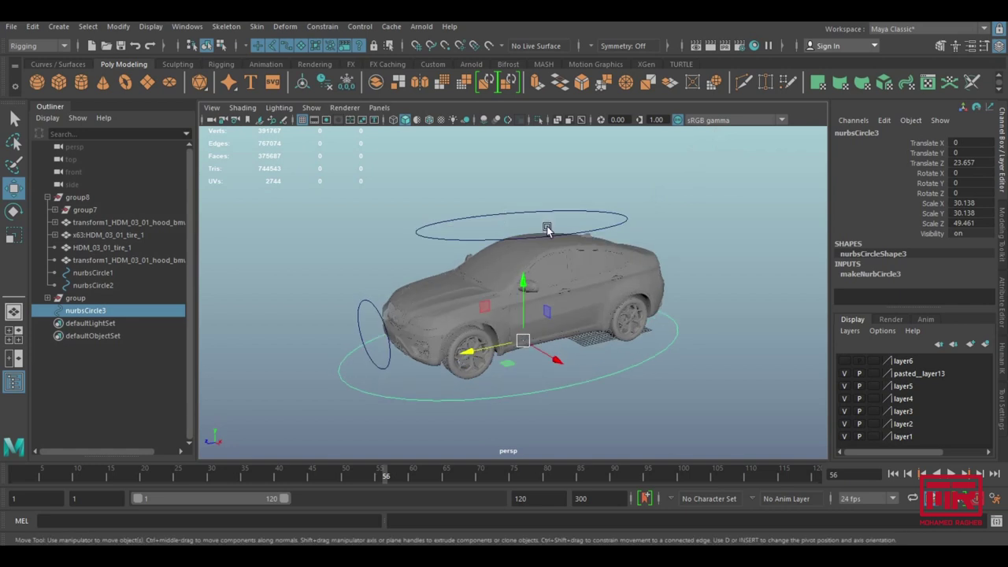
{"action": "left_click", "coordinate": [77, 197]}
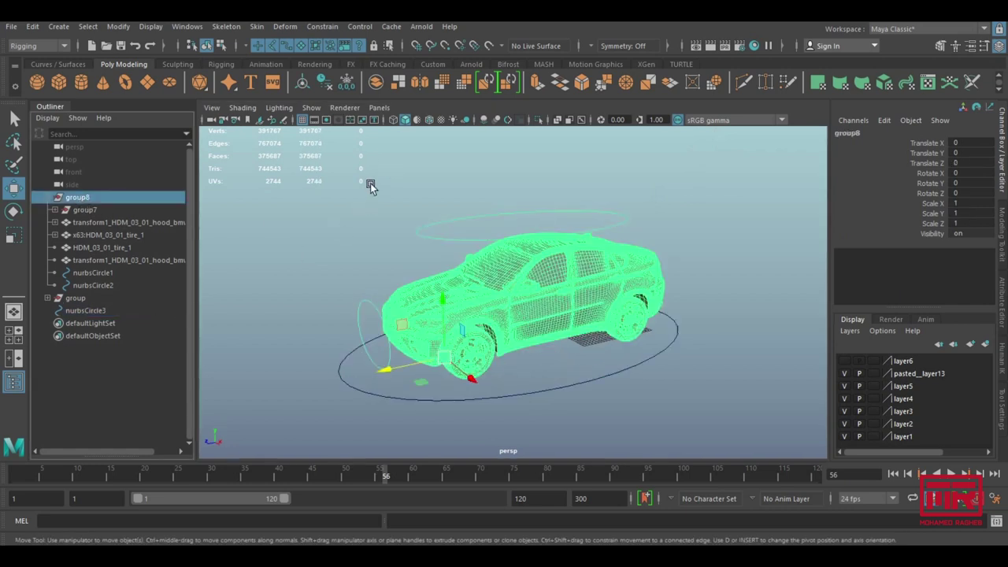
{"action": "left_click", "coordinate": [439, 213]}
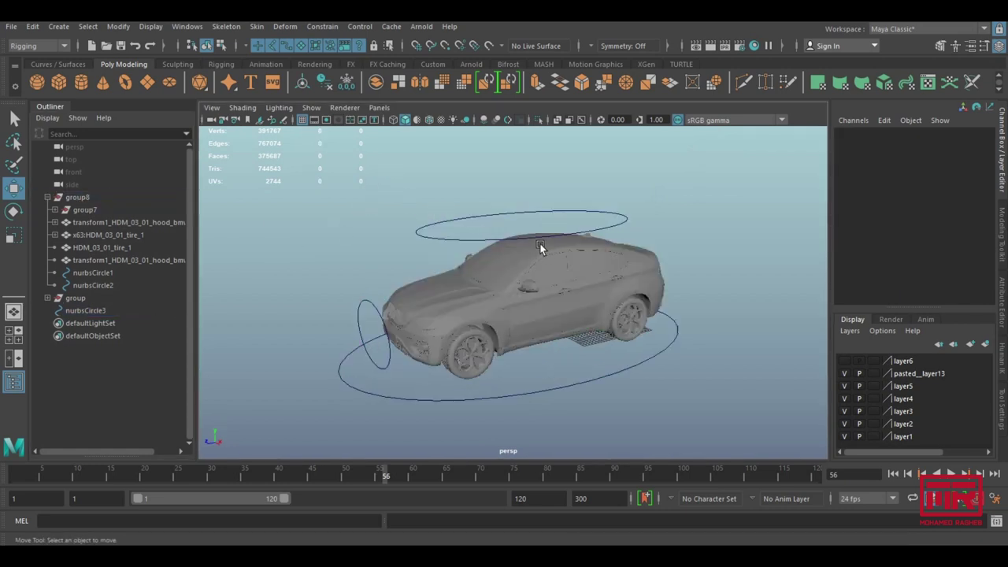
{"action": "left_click", "coordinate": [563, 396]}
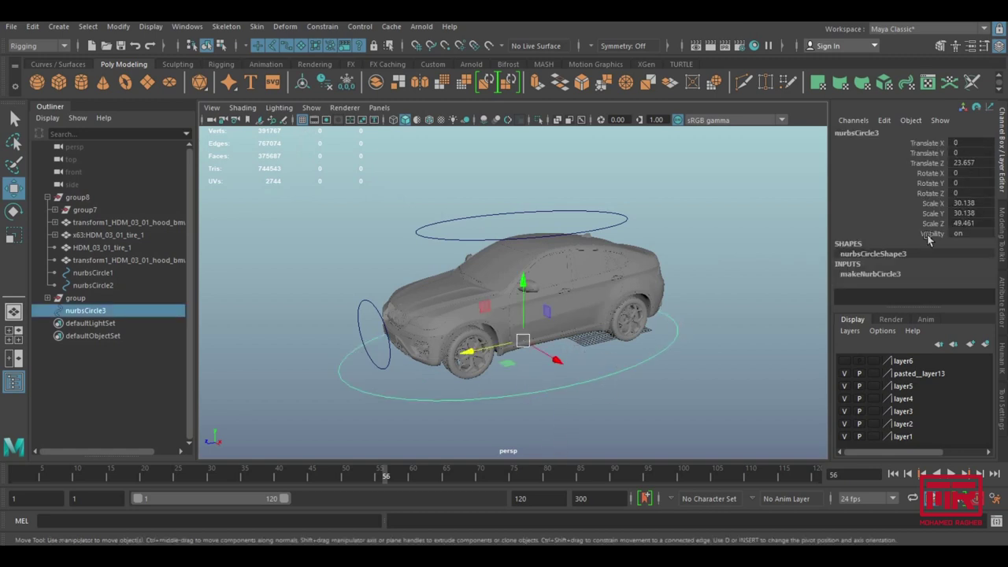
{"action": "left_click", "coordinate": [91, 200]}
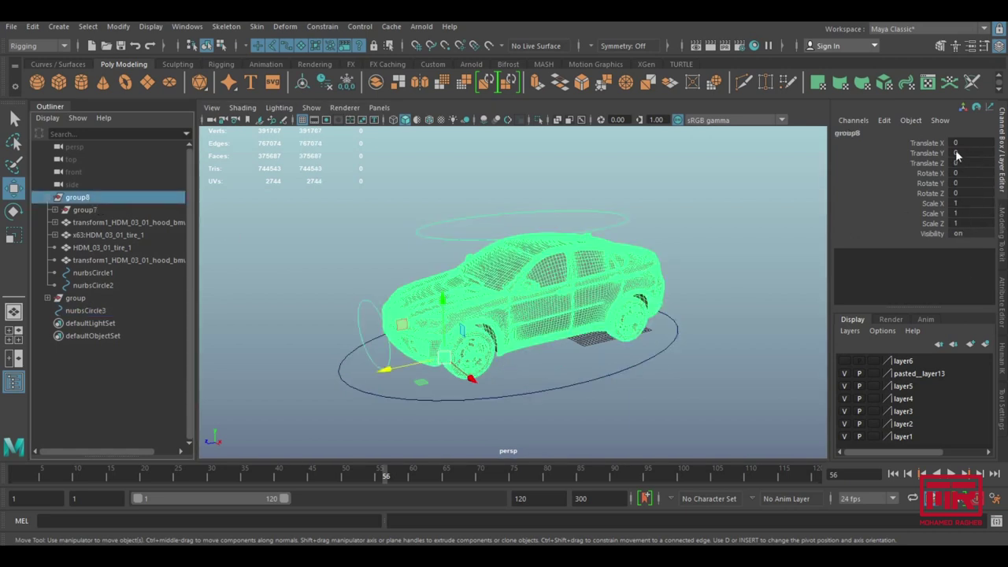
{"action": "left_click", "coordinate": [585, 396]}
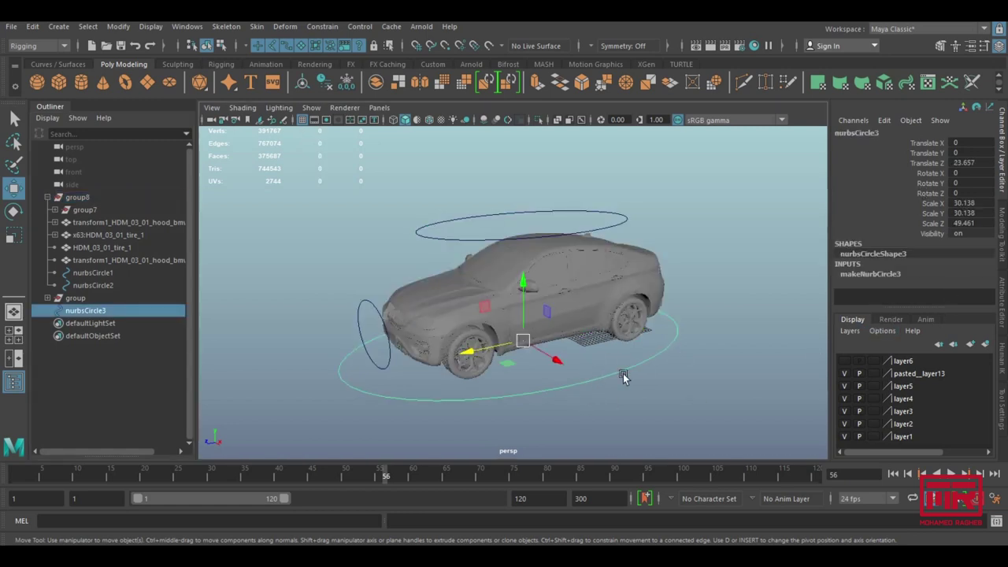
{"action": "left_click", "coordinate": [348, 82]}
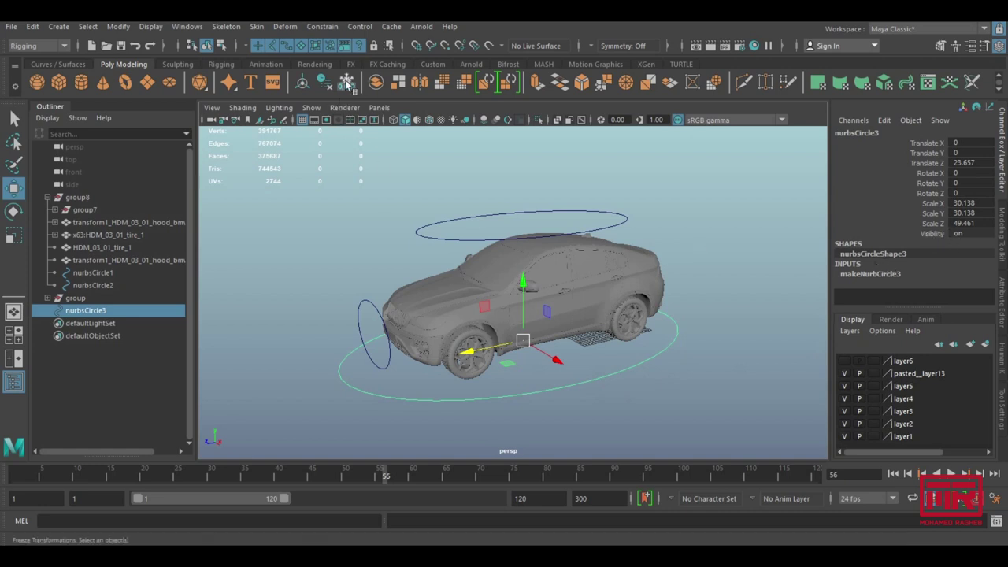
- Select the ground circle as controller, then add group8 to the selection
{"action": "left_click", "coordinate": [107, 198]}
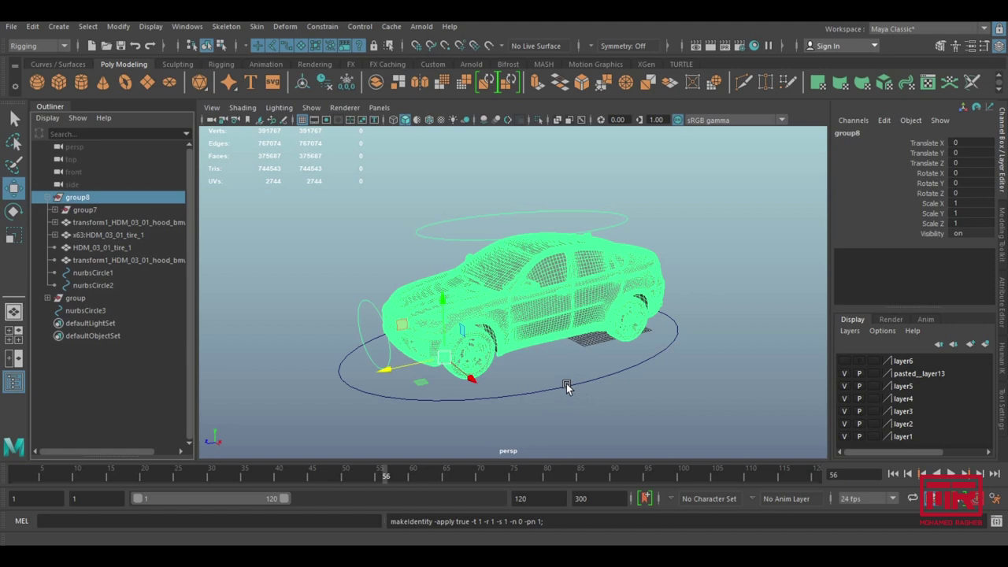
{"action": "left_click", "coordinate": [566, 359]}
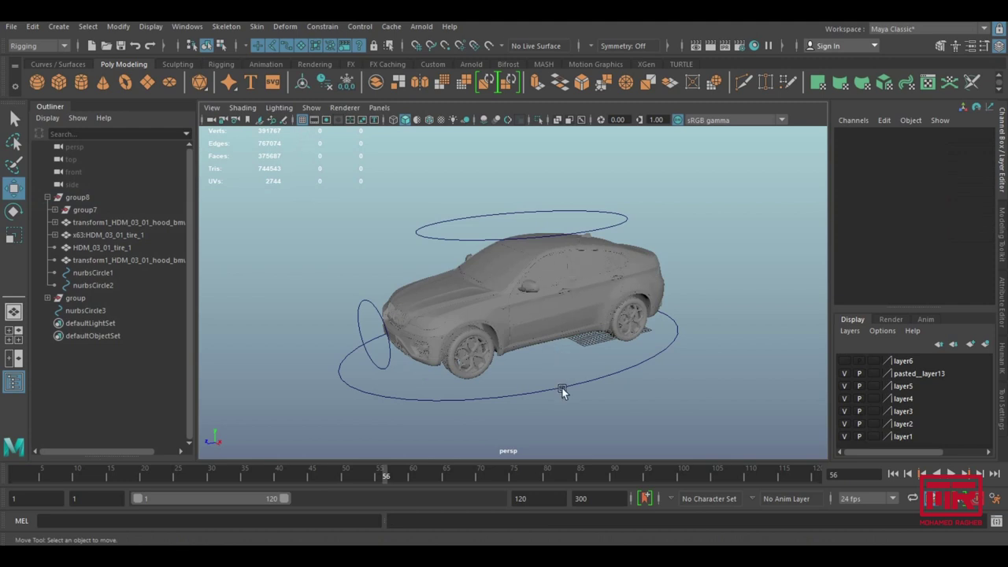
{"action": "left_click", "coordinate": [560, 396]}
{"action": "left_click", "coordinate": [93, 198], "text": "ctrl"}
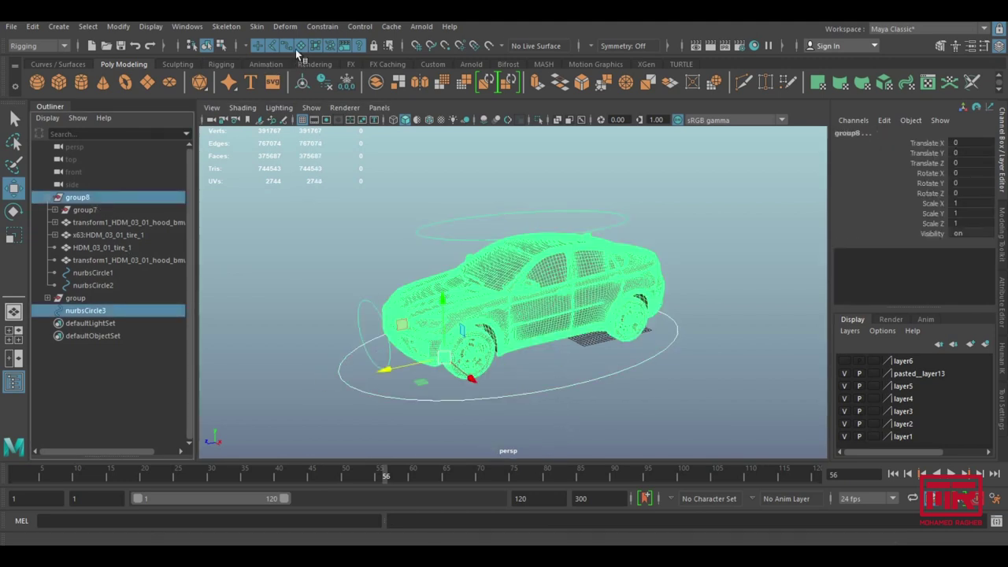
- Parent- and scale-constrain the car group8 to the ground circle nurbsCircle3
{"action": "left_click", "coordinate": [358, 27]}
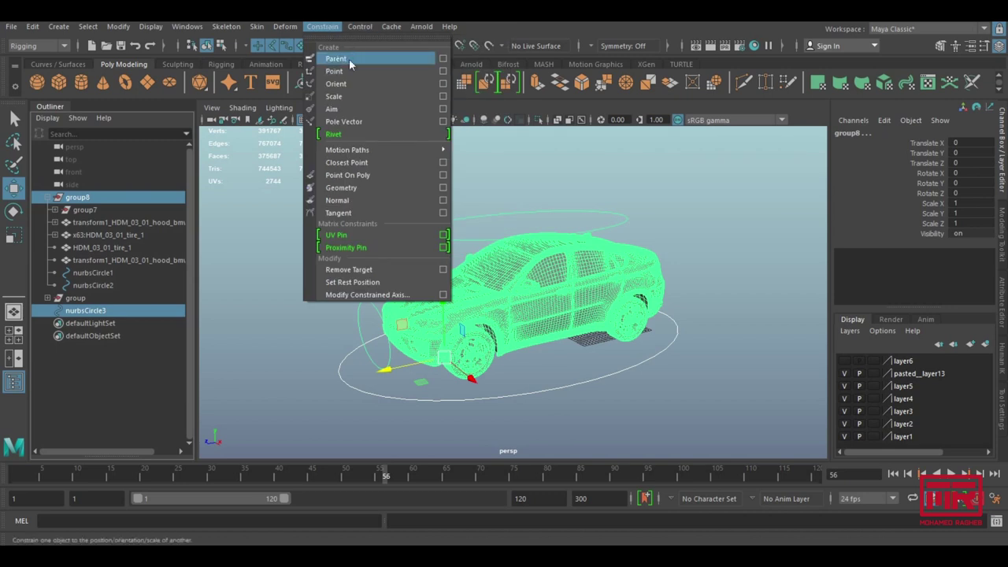
{"action": "left_click", "coordinate": [349, 58]}
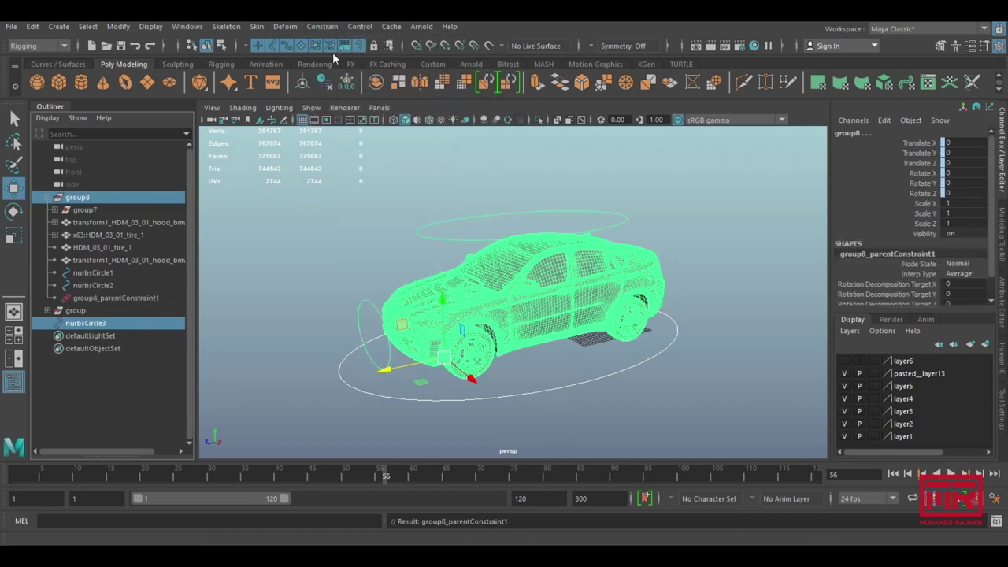
{"action": "left_click", "coordinate": [322, 26]}
{"action": "left_click", "coordinate": [330, 96]}
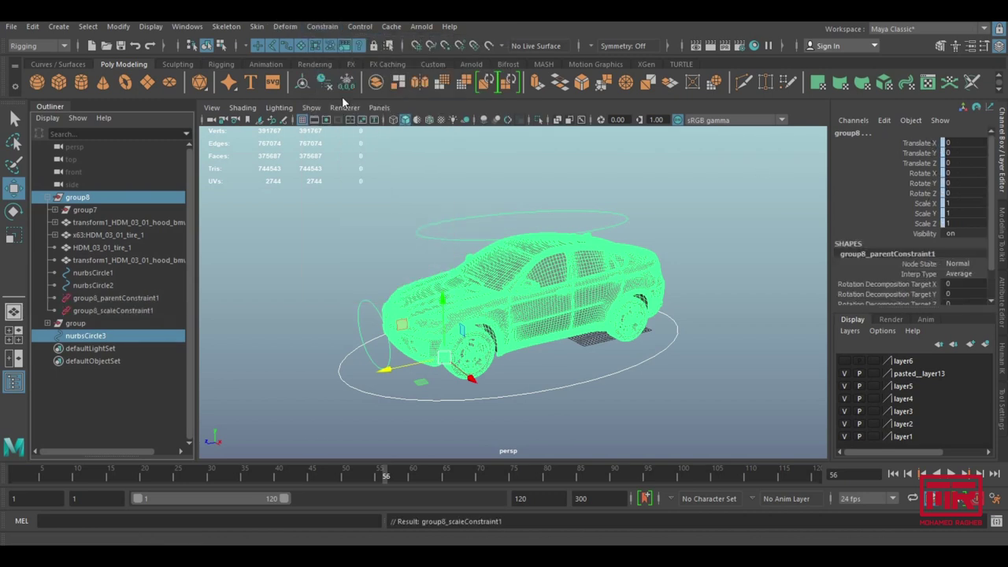
- Test scaling, rotating and moving nurbsCircle3, undoing each change
{"action": "left_click", "coordinate": [599, 393]}
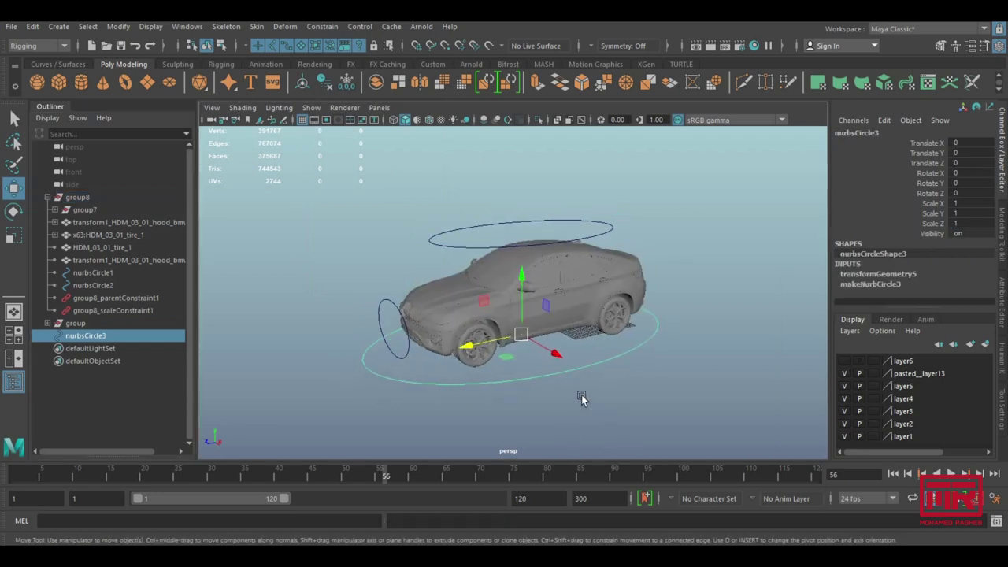
{"action": "key", "text": "r"}
{"action": "left_click_drag", "start_coordinate": [513, 334], "coordinate": [694, 338]}
{"action": "key", "text": "ctrl+z"}
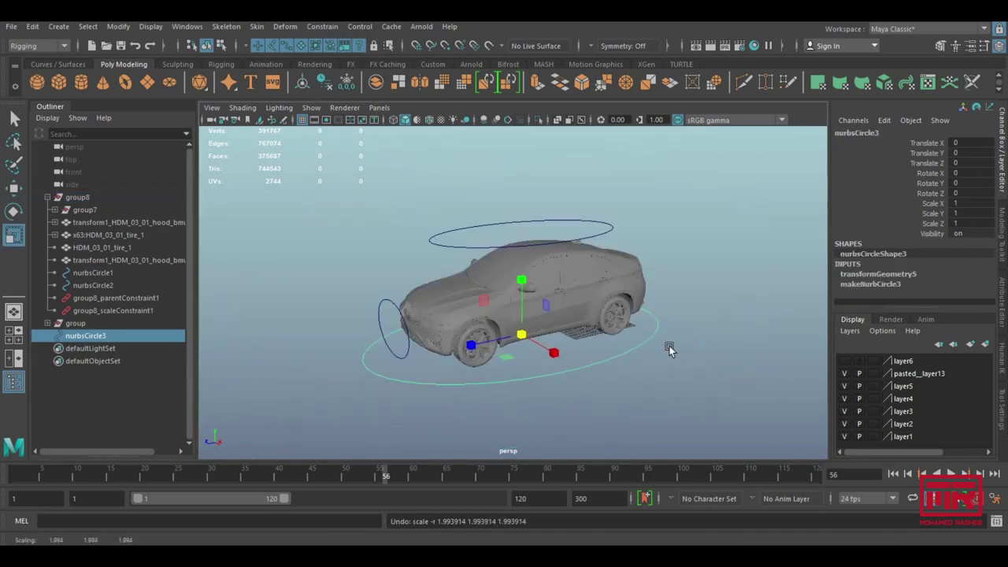
{"action": "key", "text": "e"}
{"action": "left_click_drag", "start_coordinate": [531, 335], "coordinate": [476, 314]}
{"action": "key", "text": "ctrl+z"}
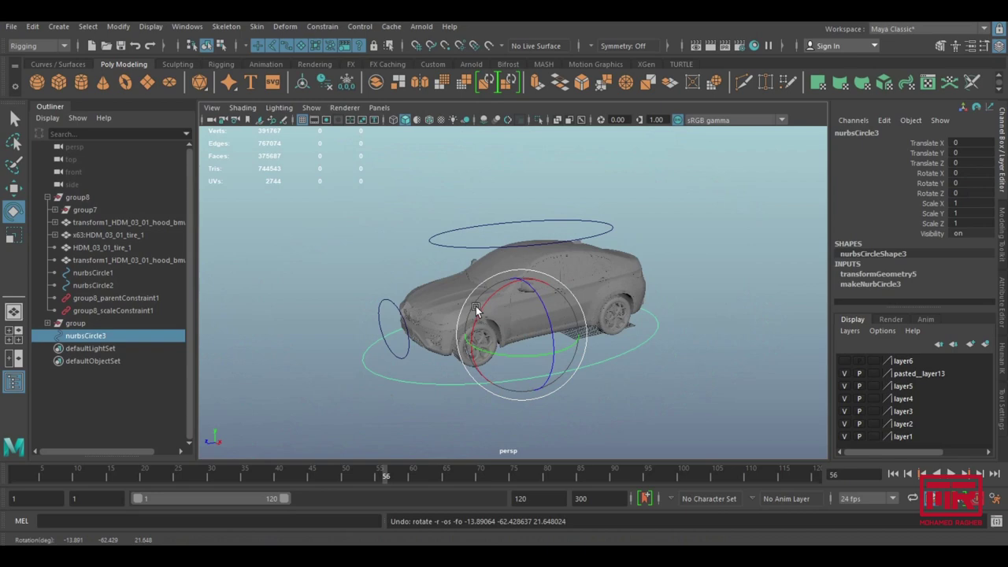
{"action": "key", "text": "w"}
{"action": "left_click_drag", "start_coordinate": [522, 340], "coordinate": [530, 328]}
{"action": "key", "text": "ctrl+z"}
- Turn on layer6 visibility to show the road walls and look along the corridor
{"action": "scroll", "coordinate": [704, 355], "scroll_direction": "down", "scroll_amount": 5}
{"action": "left_click", "coordinate": [429, 296]}
{"action": "scroll", "coordinate": [574, 372], "scroll_direction": "down", "scroll_amount": 3}
{"action": "left_click_drag", "start_coordinate": [507, 340], "coordinate": [478, 346], "text": "alt"}
{"action": "left_click", "coordinate": [845, 361]}
{"action": "mouse_move", "coordinate": [618, 298]}
{"action": "middle_mouse_down", "text": "alt"}
{"action": "mouse_move", "coordinate": [508, 347]}
{"action": "mouse_move", "coordinate": [565, 331]}
{"action": "mouse_move", "coordinate": [560, 304]}
{"action": "middle_mouse_up", "text": "alt"}
{"action": "mouse_move", "coordinate": [560, 304]}
{"action": "left_mouse_down", "text": "alt"}
{"action": "mouse_move", "coordinate": [475, 276]}
{"action": "mouse_move", "coordinate": [538, 280]}
{"action": "left_mouse_up", "text": "alt"}
{"action": "left_click", "coordinate": [58, 26]}
{"action": "mouse_move", "coordinate": [85, 121]}
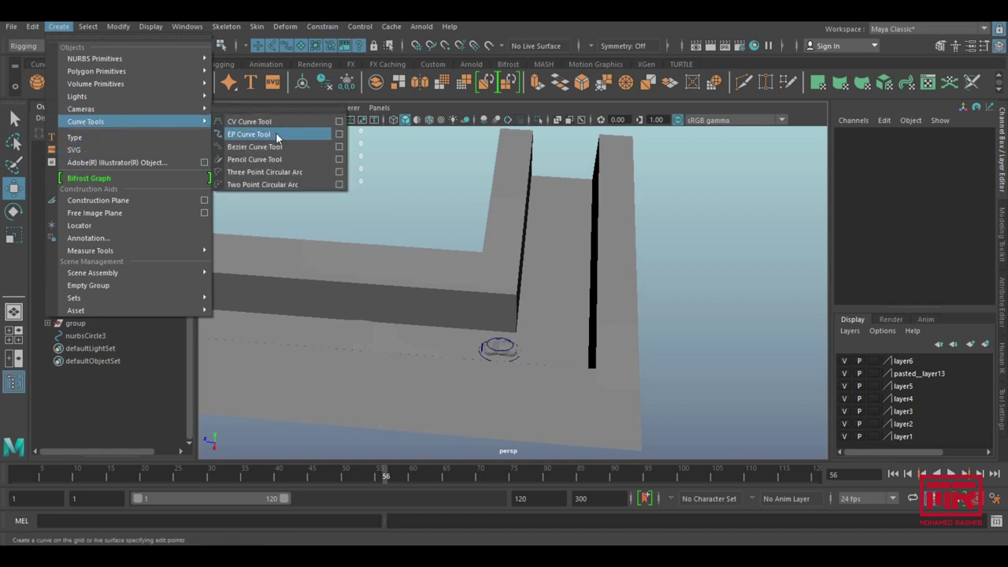
- Make a first EP curve attempt with two points, then abandon it
{"action": "left_click", "coordinate": [236, 134]}
{"action": "mouse_move", "coordinate": [489, 355]}
{"action": "left_mouse_down", "text": "alt"}
{"action": "mouse_move", "coordinate": [540, 331]}
{"action": "mouse_move", "coordinate": [583, 274]}
{"action": "mouse_move", "coordinate": [577, 237]}
{"action": "left_mouse_up", "text": "alt"}
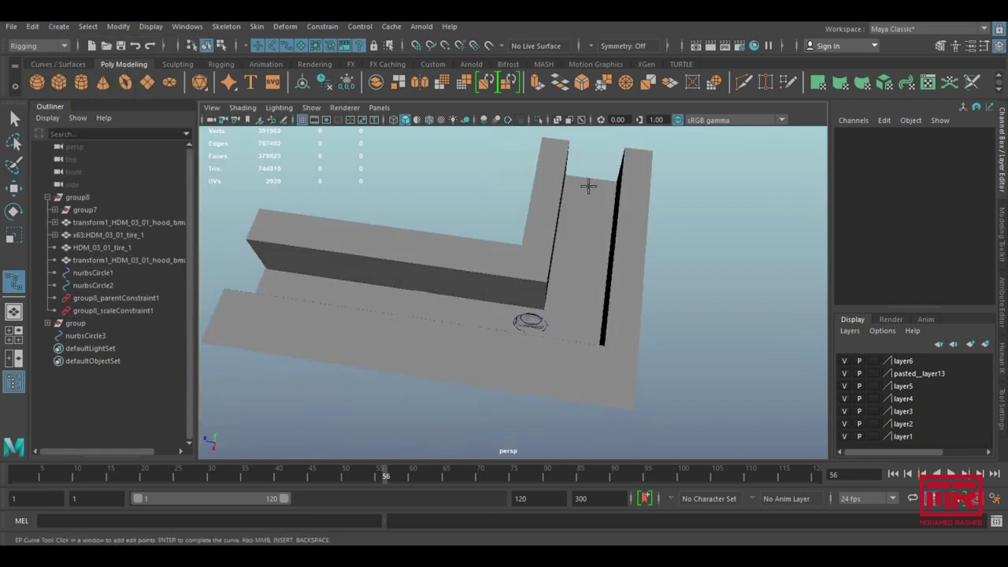
{"action": "left_click", "coordinate": [593, 180]}
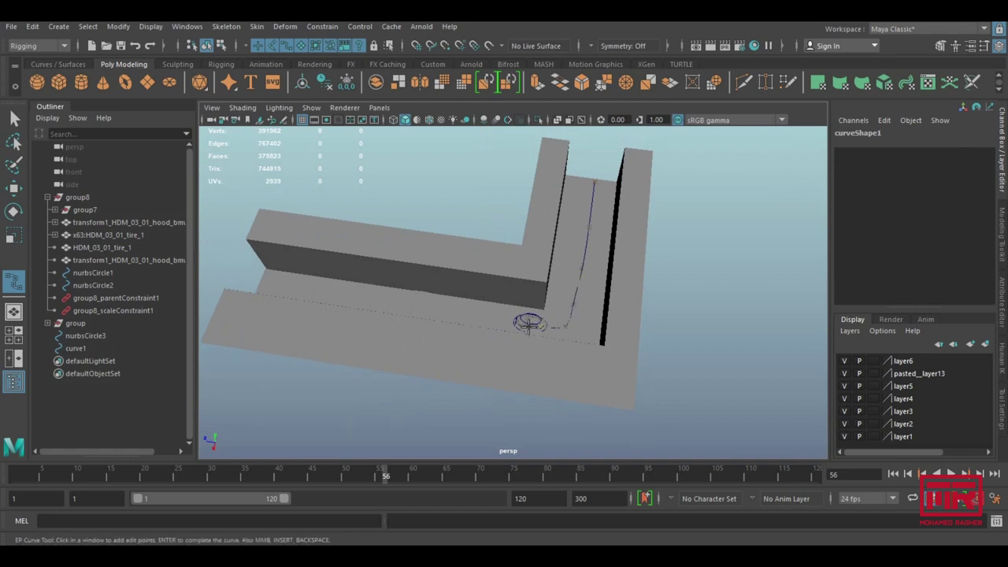
{"action": "mouse_move", "coordinate": [485, 321]}
{"action": "right_mouse_down", "text": "alt"}
{"action": "mouse_move", "coordinate": [401, 300]}
{"action": "mouse_move", "coordinate": [568, 338]}
{"action": "mouse_move", "coordinate": [619, 252]}
{"action": "mouse_move", "coordinate": [590, 274]}
{"action": "mouse_move", "coordinate": [588, 260]}
{"action": "right_mouse_up", "text": "alt"}
{"action": "left_click", "coordinate": [586, 274]}
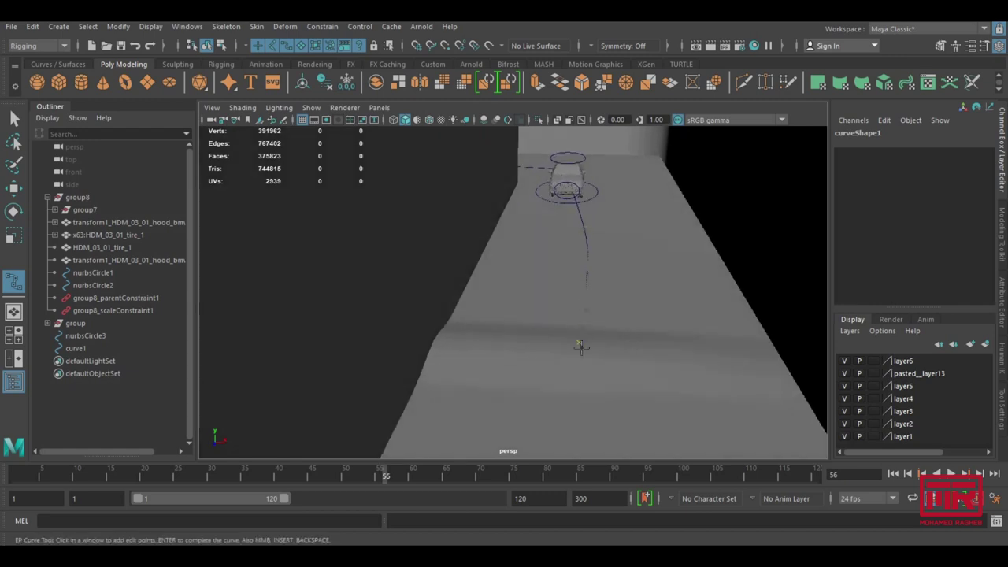
{"action": "mouse_move", "coordinate": [624, 364]}
{"action": "left_mouse_down", "text": "alt"}
{"action": "mouse_move", "coordinate": [529, 387]}
{"action": "mouse_move", "coordinate": [590, 326]}
{"action": "mouse_move", "coordinate": [546, 344]}
{"action": "left_mouse_up", "text": "alt"}
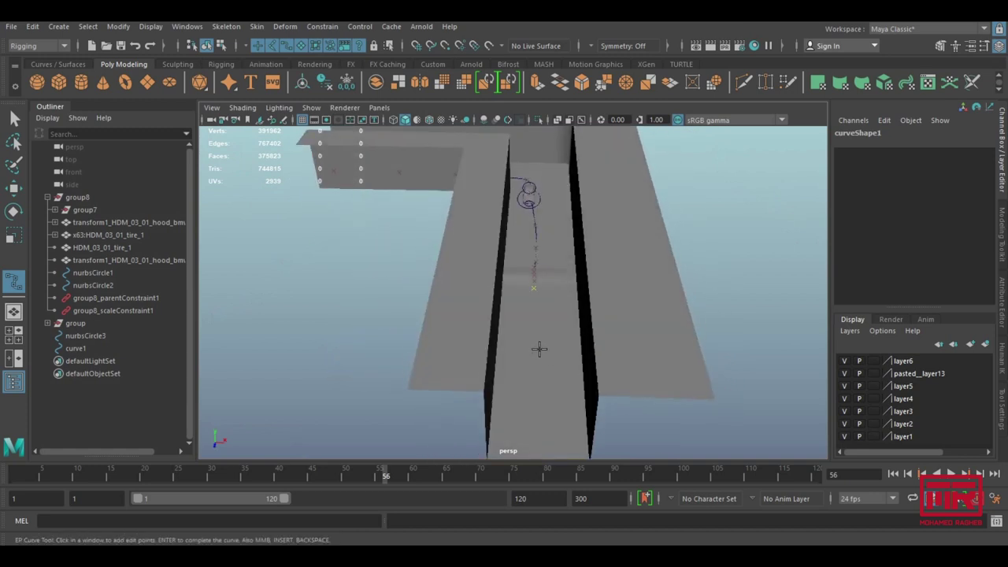
{"action": "mouse_move", "coordinate": [550, 392]}
{"action": "left_mouse_down", "text": "alt"}
{"action": "mouse_move", "coordinate": [569, 360]}
{"action": "mouse_move", "coordinate": [551, 373]}
{"action": "mouse_move", "coordinate": [585, 270]}
{"action": "mouse_move", "coordinate": [572, 300]}
{"action": "left_mouse_up", "text": "alt"}
{"action": "key", "text": "w"}
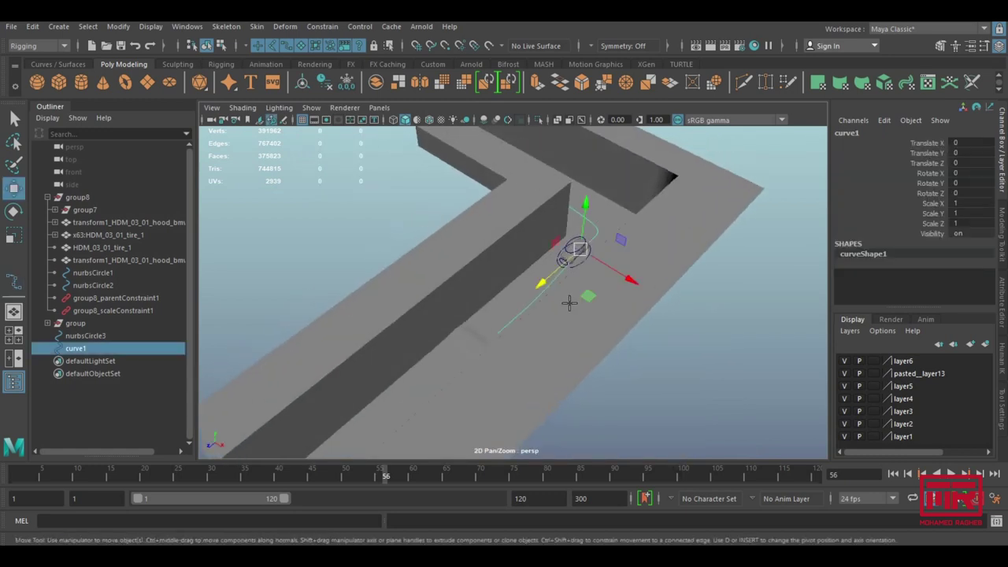
- Make the road floor mesh a live surface
{"action": "left_click", "coordinate": [570, 303]}
{"action": "left_click", "coordinate": [517, 311]}
{"action": "mouse_move", "coordinate": [491, 315]}
{"action": "left_mouse_down", "text": "alt"}
{"action": "mouse_move", "coordinate": [494, 301]}
{"action": "mouse_move", "coordinate": [509, 315]}
{"action": "left_mouse_up", "text": "alt"}
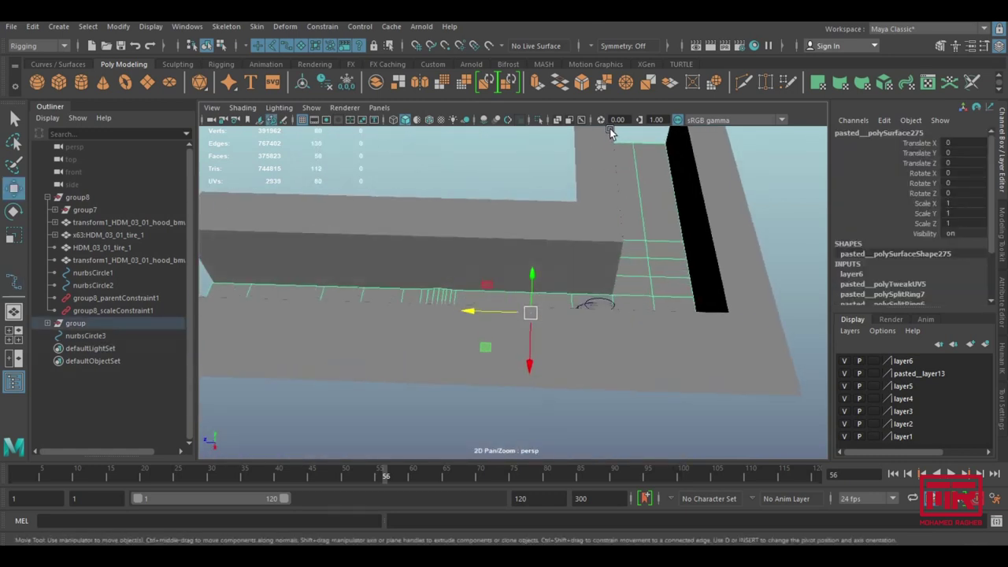
{"action": "left_click", "coordinate": [488, 45]}
{"action": "left_click_drag", "start_coordinate": [562, 255], "coordinate": [512, 306], "text": "alt"}
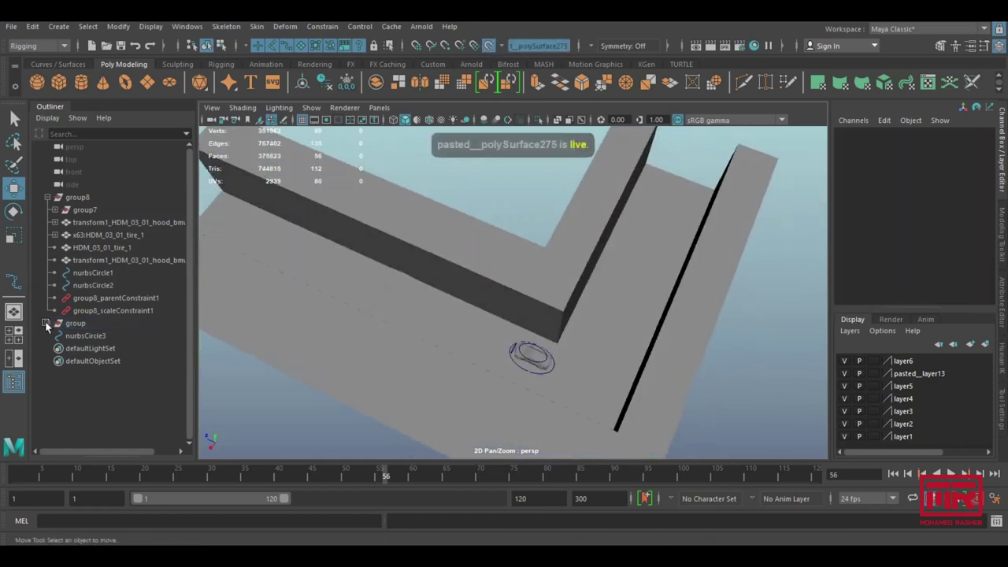
- Place curve1's first EP points on the live road, reaching the control circle
{"action": "left_click", "coordinate": [13, 284]}
{"action": "mouse_move", "coordinate": [599, 260]}
{"action": "left_mouse_down", "text": "alt"}
{"action": "mouse_move", "coordinate": [774, 254]}
{"action": "mouse_move", "coordinate": [650, 168]}
{"action": "left_mouse_up", "text": "alt"}
{"action": "left_click", "coordinate": [645, 170]}
{"action": "left_click", "coordinate": [640, 189]}
{"action": "left_click", "coordinate": [597, 329]}
{"action": "left_click_drag", "start_coordinate": [597, 328], "coordinate": [586, 362], "text": "alt"}
{"action": "left_click", "coordinate": [578, 359]}
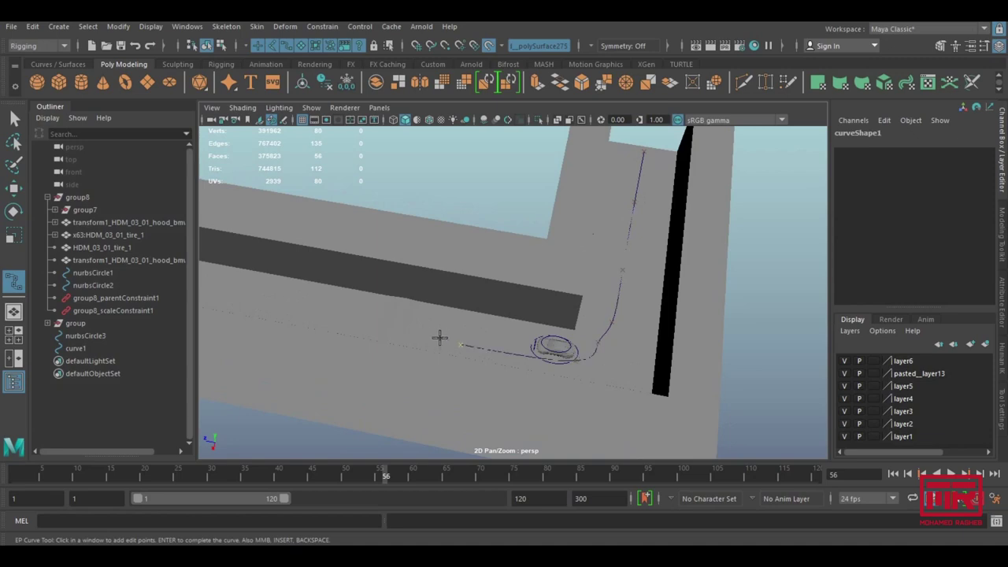
- Add more points down the road to its end and finish curve1
{"action": "left_click_drag", "start_coordinate": [420, 336], "coordinate": [636, 313], "text": "alt"}
{"action": "right_click_drag", "start_coordinate": [637, 313], "coordinate": [568, 308], "text": "alt"}
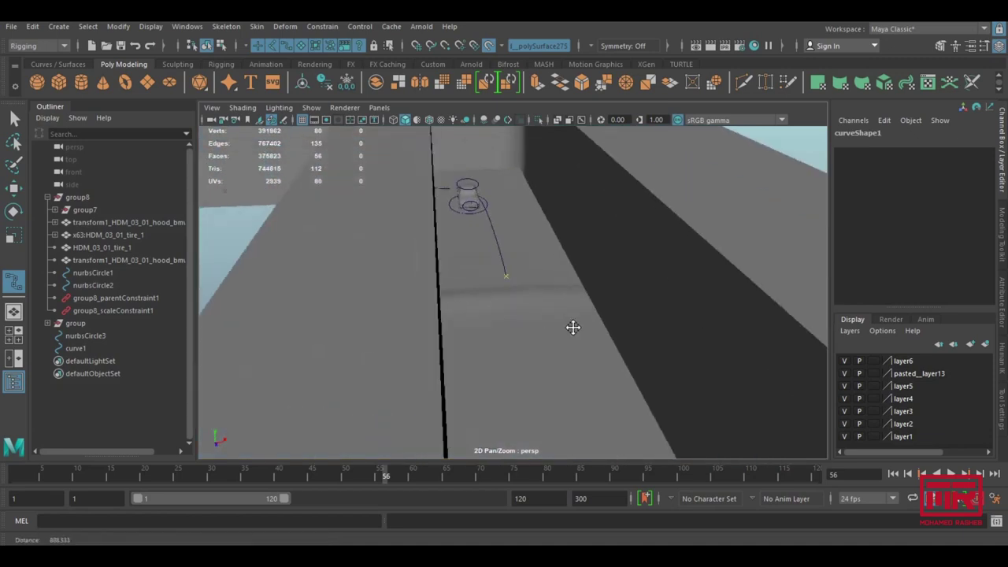
{"action": "mouse_move", "coordinate": [568, 309]}
{"action": "left_mouse_down", "text": "alt"}
{"action": "mouse_move", "coordinate": [531, 302]}
{"action": "mouse_move", "coordinate": [499, 276]}
{"action": "left_mouse_up", "text": "alt"}
{"action": "left_click", "coordinate": [501, 292]}
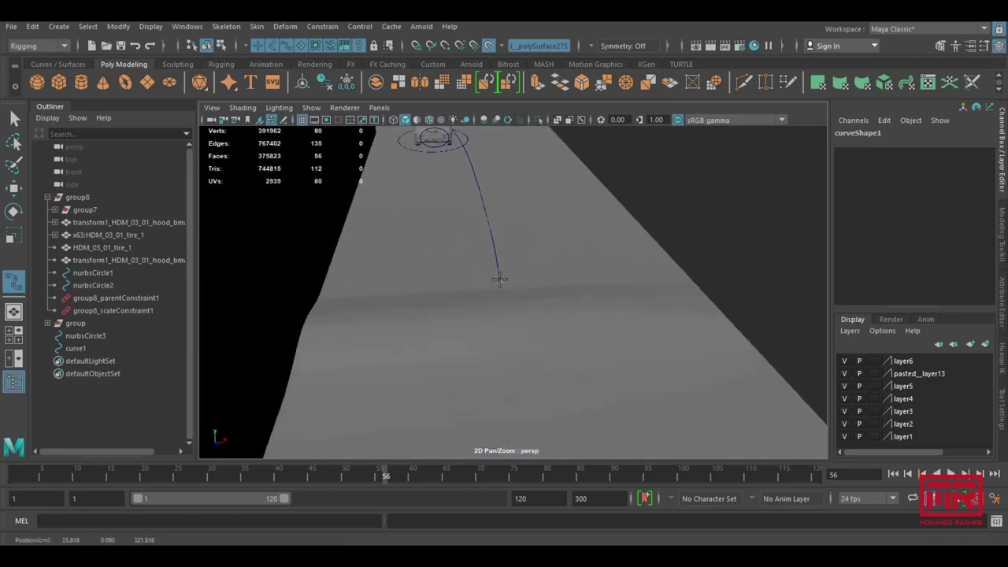
{"action": "left_click", "coordinate": [504, 311]}
{"action": "left_click", "coordinate": [510, 336]}
{"action": "left_click", "coordinate": [513, 362]}
{"action": "mouse_move", "coordinate": [520, 411]}
{"action": "left_mouse_down", "text": "alt"}
{"action": "mouse_move", "coordinate": [292, 338]}
{"action": "mouse_move", "coordinate": [625, 349]}
{"action": "mouse_move", "coordinate": [653, 210]}
{"action": "mouse_move", "coordinate": [556, 301]}
{"action": "left_mouse_up", "text": "alt"}
{"action": "left_click", "coordinate": [557, 312]}
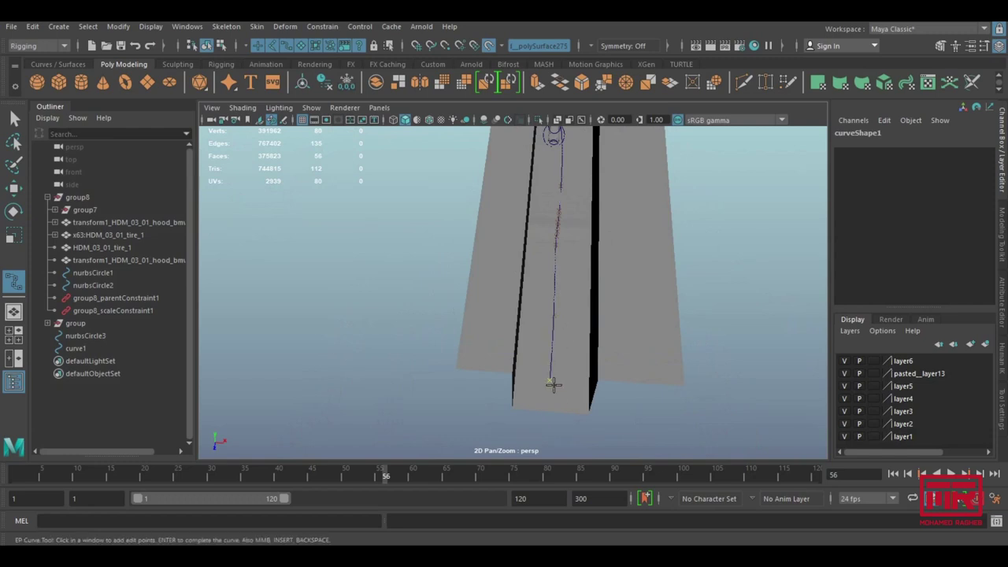
{"action": "mouse_move", "coordinate": [553, 315]}
{"action": "left_mouse_down"}
{"action": "mouse_move", "coordinate": [549, 408]}
{"action": "mouse_move", "coordinate": [516, 359]}
{"action": "mouse_move", "coordinate": [583, 315]}
{"action": "mouse_move", "coordinate": [574, 269]}
{"action": "mouse_move", "coordinate": [588, 302]}
{"action": "left_mouse_up"}
{"action": "key", "text": "Return"}
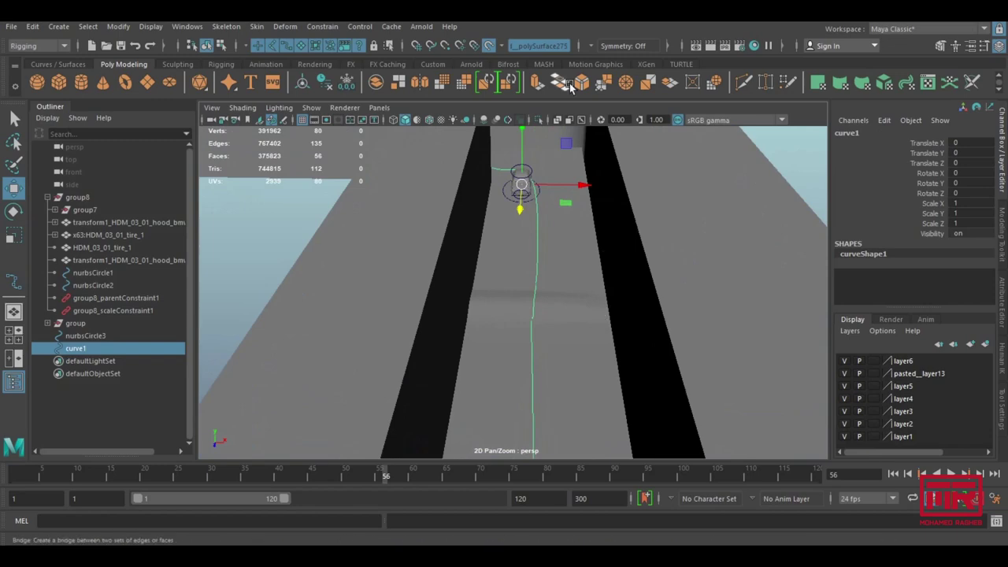
- Turn off Make Live on the road, isolate curve1 and enter component mode
{"action": "left_click", "coordinate": [488, 46]}
{"action": "mouse_move", "coordinate": [563, 259]}
{"action": "left_mouse_down", "text": "alt"}
{"action": "mouse_move", "coordinate": [642, 281]}
{"action": "mouse_move", "coordinate": [514, 294]}
{"action": "mouse_move", "coordinate": [604, 308]}
{"action": "mouse_move", "coordinate": [588, 219]}
{"action": "left_mouse_up", "text": "alt"}
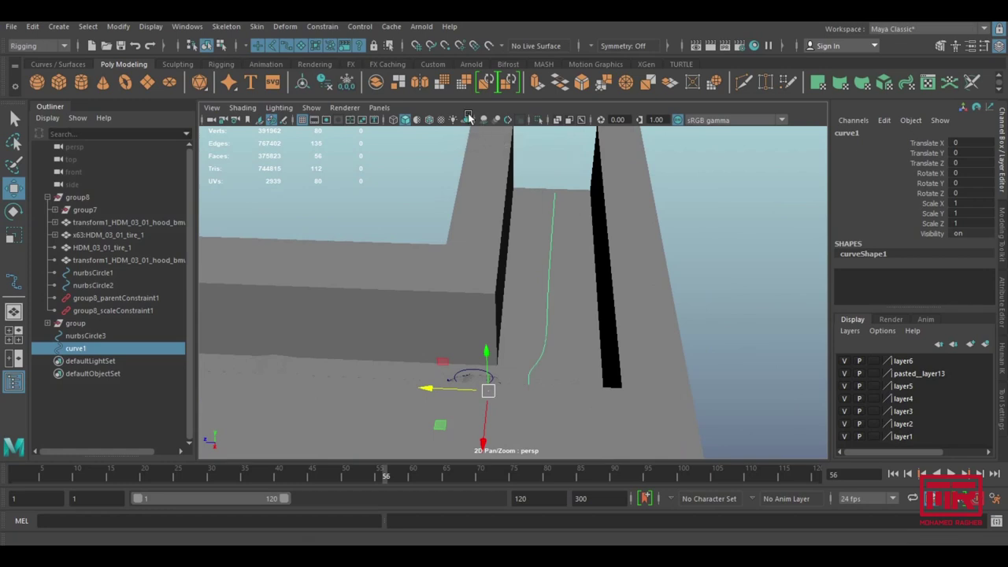
{"action": "left_click", "coordinate": [542, 119]}
{"action": "mouse_move", "coordinate": [547, 129]}
{"action": "left_mouse_down", "text": "alt"}
{"action": "mouse_move", "coordinate": [581, 288]}
{"action": "mouse_move", "coordinate": [462, 192]}
{"action": "left_mouse_up", "text": "alt"}
{"action": "key", "text": "F8"}
- Move curve1's corner control vertices to reshape the bend
{"action": "mouse_move", "coordinate": [585, 294]}
{"action": "left_mouse_down", "text": "alt"}
{"action": "mouse_move", "coordinate": [598, 308]}
{"action": "mouse_move", "coordinate": [572, 313]}
{"action": "mouse_move", "coordinate": [542, 237]}
{"action": "left_mouse_up", "text": "alt"}
{"action": "right_click_drag", "start_coordinate": [542, 237], "coordinate": [469, 219]}
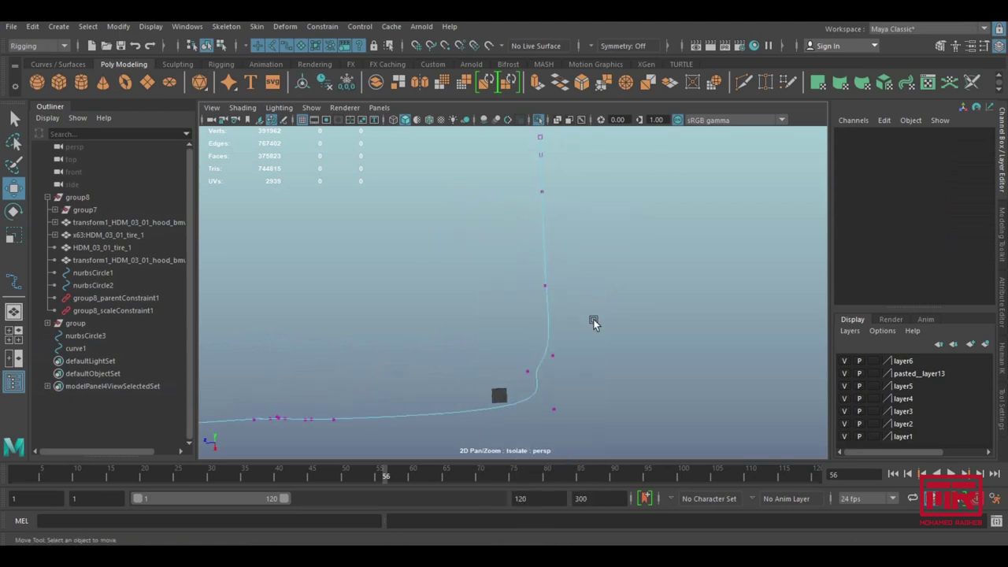
{"action": "left_click", "coordinate": [518, 377]}
{"action": "mouse_move", "coordinate": [456, 370]}
{"action": "left_mouse_down"}
{"action": "mouse_move", "coordinate": [483, 380]}
{"action": "mouse_move", "coordinate": [578, 333]}
{"action": "left_mouse_up"}
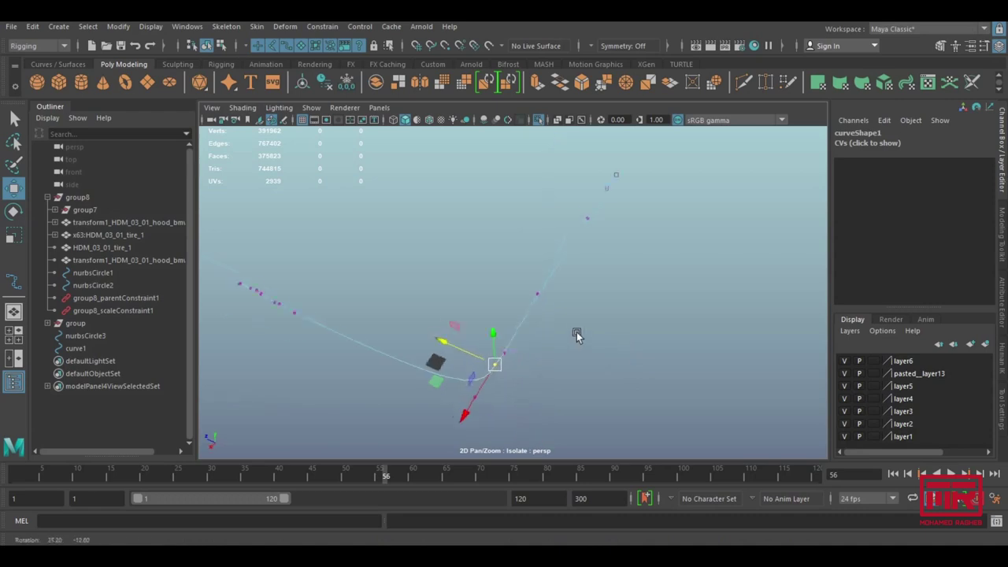
{"action": "left_click", "coordinate": [541, 339]}
{"action": "left_click_drag", "start_coordinate": [499, 352], "coordinate": [496, 353]}
{"action": "left_click_drag", "start_coordinate": [459, 400], "coordinate": [449, 417]}
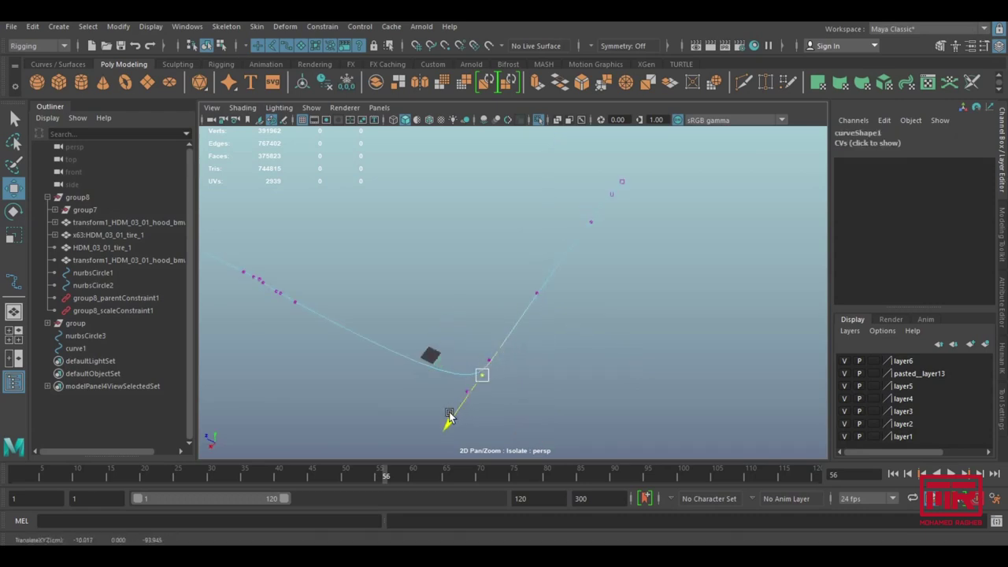
{"action": "left_click_drag", "start_coordinate": [526, 327], "coordinate": [465, 357]}
{"action": "mouse_move", "coordinate": [454, 400]}
{"action": "left_mouse_down"}
{"action": "mouse_move", "coordinate": [491, 378]}
{"action": "mouse_move", "coordinate": [484, 384]}
{"action": "mouse_move", "coordinate": [518, 304]}
{"action": "left_mouse_up"}
{"action": "left_click", "coordinate": [475, 387]}
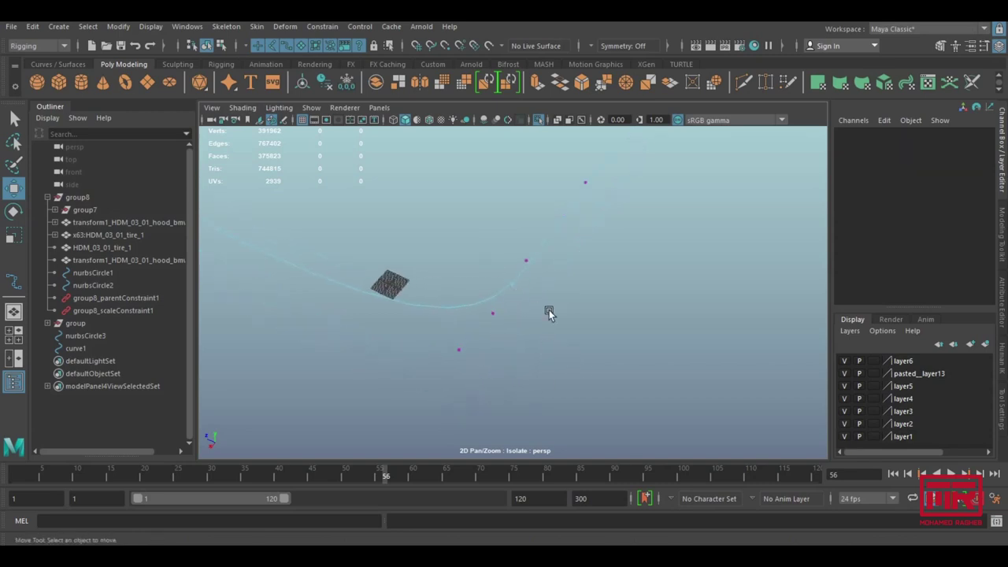
- Slide a control vertex on the bend to smooth the corner
{"action": "left_click", "coordinate": [534, 285]}
{"action": "left_click_drag", "start_coordinate": [527, 295], "coordinate": [421, 365]}
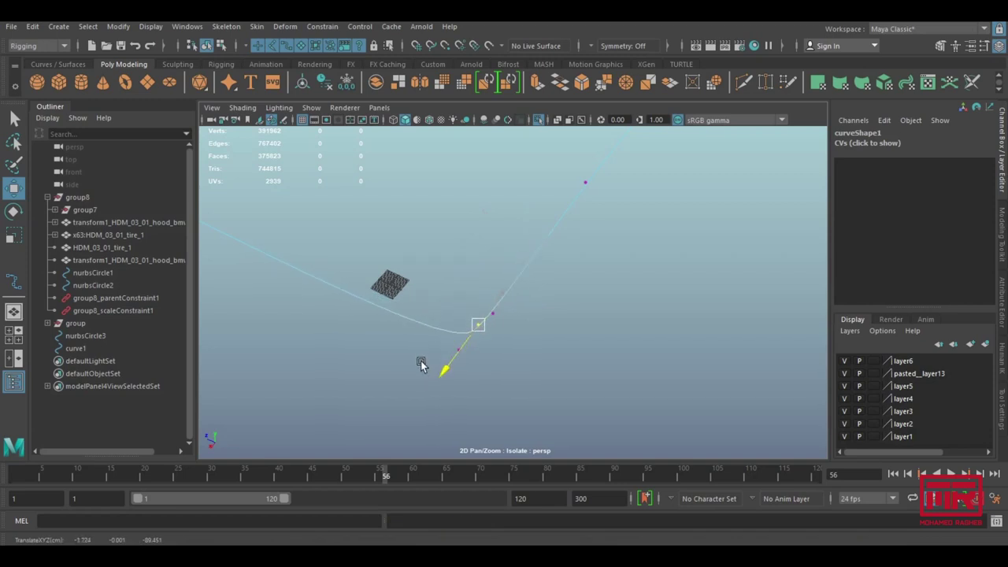
{"action": "left_click_drag", "start_coordinate": [479, 322], "coordinate": [482, 347]}
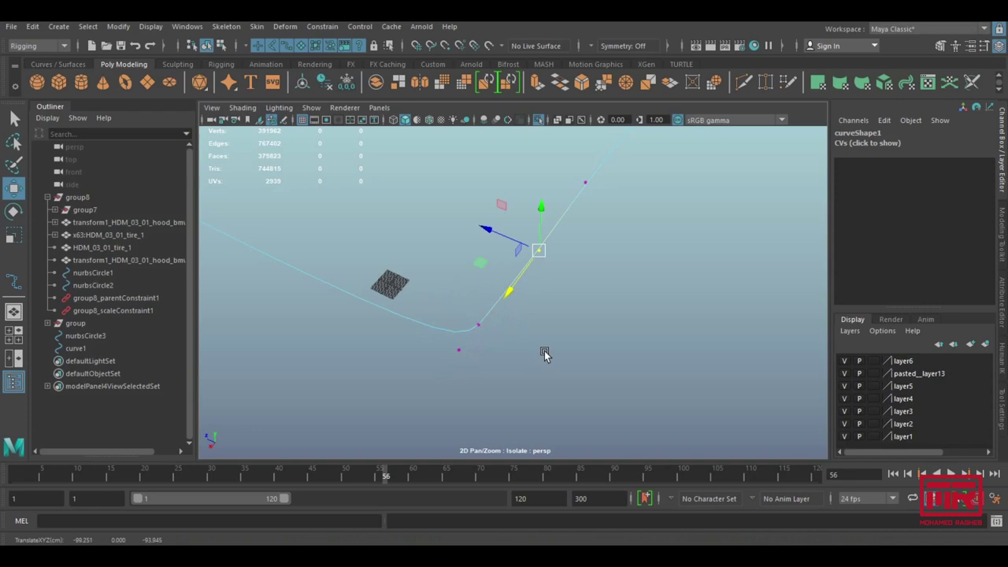
{"action": "middle_click_drag", "start_coordinate": [528, 318], "coordinate": [555, 315], "text": "alt"}
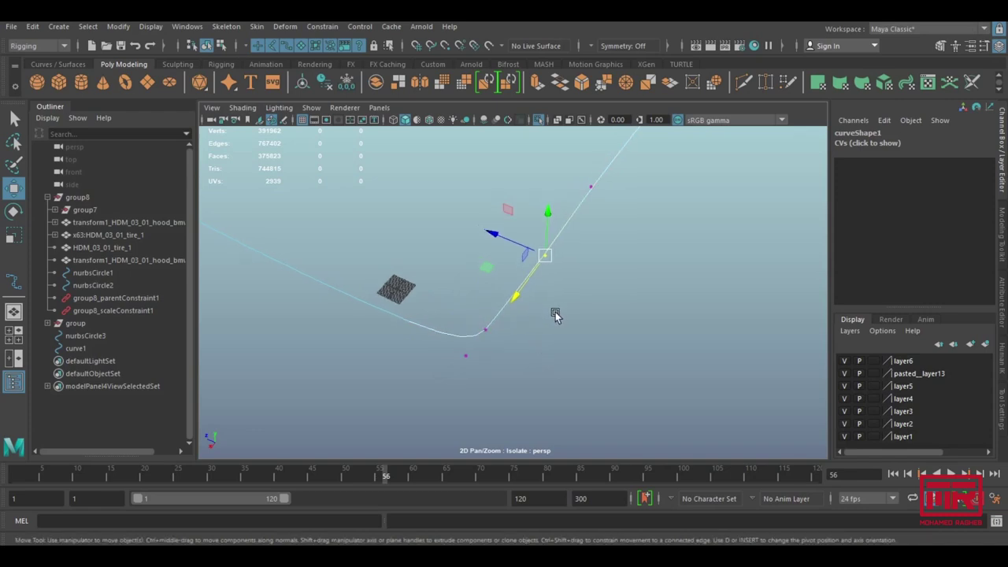
{"action": "middle_click_drag", "start_coordinate": [481, 331], "coordinate": [484, 360]}
{"action": "mouse_move", "coordinate": [475, 360]}
{"action": "left_mouse_down", "text": "alt"}
{"action": "mouse_move", "coordinate": [417, 304]}
{"action": "mouse_move", "coordinate": [493, 331]}
{"action": "mouse_move", "coordinate": [581, 308]}
{"action": "mouse_move", "coordinate": [530, 323]}
{"action": "mouse_move", "coordinate": [513, 356]}
{"action": "mouse_move", "coordinate": [581, 327]}
{"action": "mouse_move", "coordinate": [572, 346]}
{"action": "mouse_move", "coordinate": [579, 304]}
{"action": "left_mouse_up", "text": "alt"}
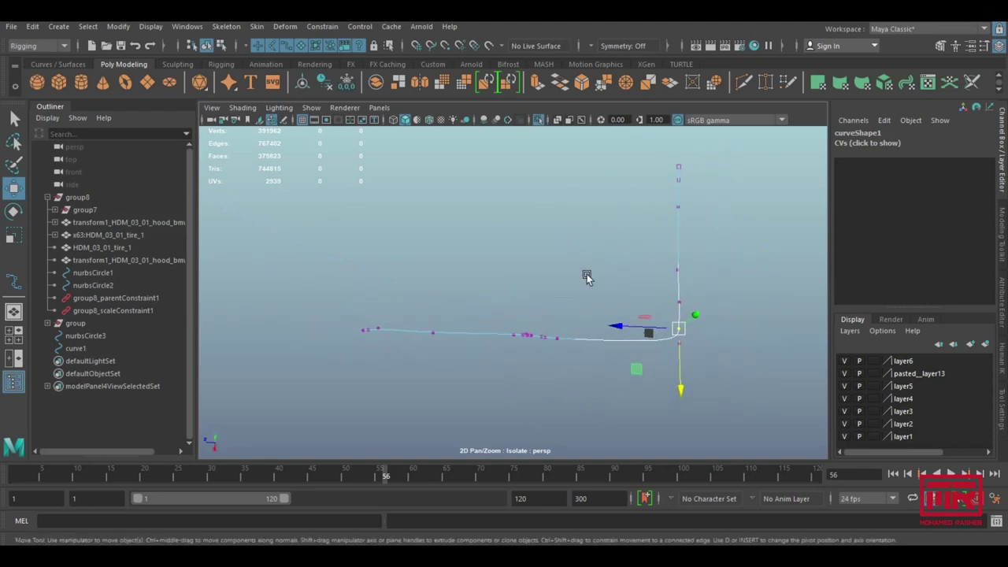
- Scale the selected control vertices flat so the long leg lines up straight
{"action": "left_click_drag", "start_coordinate": [386, 380], "coordinate": [356, 380]}
{"action": "key", "text": "r"}
{"action": "mouse_move", "coordinate": [457, 392]}
{"action": "left_mouse_down"}
{"action": "mouse_move", "coordinate": [471, 323]}
{"action": "mouse_move", "coordinate": [551, 365]}
{"action": "left_mouse_up"}
{"action": "left_click_drag", "start_coordinate": [657, 174], "coordinate": [564, 378]}
{"action": "mouse_move", "coordinate": [648, 354]}
{"action": "left_mouse_down", "text": "alt"}
{"action": "mouse_move", "coordinate": [581, 313]}
{"action": "mouse_move", "coordinate": [607, 365]}
{"action": "left_mouse_up", "text": "alt"}
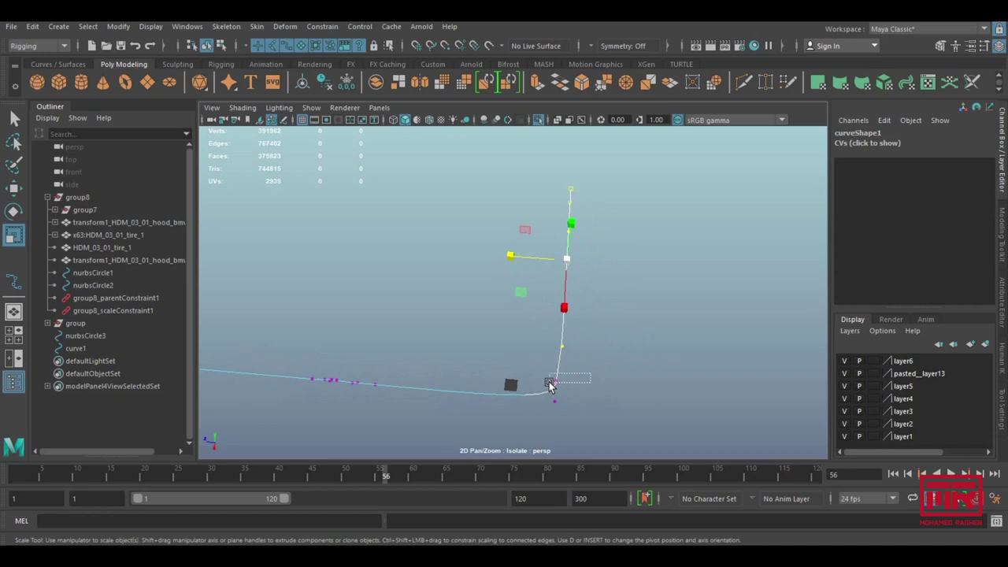
- Move the first two curve CVs along X to smooth the path
{"action": "key", "text": "w"}
{"action": "mouse_move", "coordinate": [551, 376]}
{"action": "left_mouse_down", "text": "alt"}
{"action": "mouse_move", "coordinate": [633, 335]}
{"action": "mouse_move", "coordinate": [543, 327]}
{"action": "mouse_move", "coordinate": [714, 284]}
{"action": "left_mouse_up", "text": "alt"}
{"action": "mouse_move", "coordinate": [714, 284]}
{"action": "right_mouse_down", "text": "alt"}
{"action": "mouse_move", "coordinate": [632, 295]}
{"action": "mouse_move", "coordinate": [710, 317]}
{"action": "right_mouse_up", "text": "alt"}
{"action": "mouse_move", "coordinate": [711, 317]}
{"action": "left_mouse_down", "text": "alt"}
{"action": "mouse_move", "coordinate": [500, 320]}
{"action": "mouse_move", "coordinate": [612, 342]}
{"action": "left_mouse_up", "text": "alt"}
{"action": "right_click_drag", "start_coordinate": [612, 342], "coordinate": [633, 339], "text": "alt"}
{"action": "left_click_drag", "start_coordinate": [632, 339], "coordinate": [583, 349], "text": "alt"}
{"action": "mouse_move", "coordinate": [583, 349]}
{"action": "middle_mouse_down", "text": "alt"}
{"action": "mouse_move", "coordinate": [560, 302]}
{"action": "mouse_move", "coordinate": [566, 321]}
{"action": "mouse_move", "coordinate": [468, 305]}
{"action": "middle_mouse_up", "text": "alt"}
{"action": "mouse_move", "coordinate": [352, 282]}
{"action": "left_mouse_down"}
{"action": "mouse_move", "coordinate": [382, 310]}
{"action": "mouse_move", "coordinate": [428, 287]}
{"action": "left_mouse_up"}
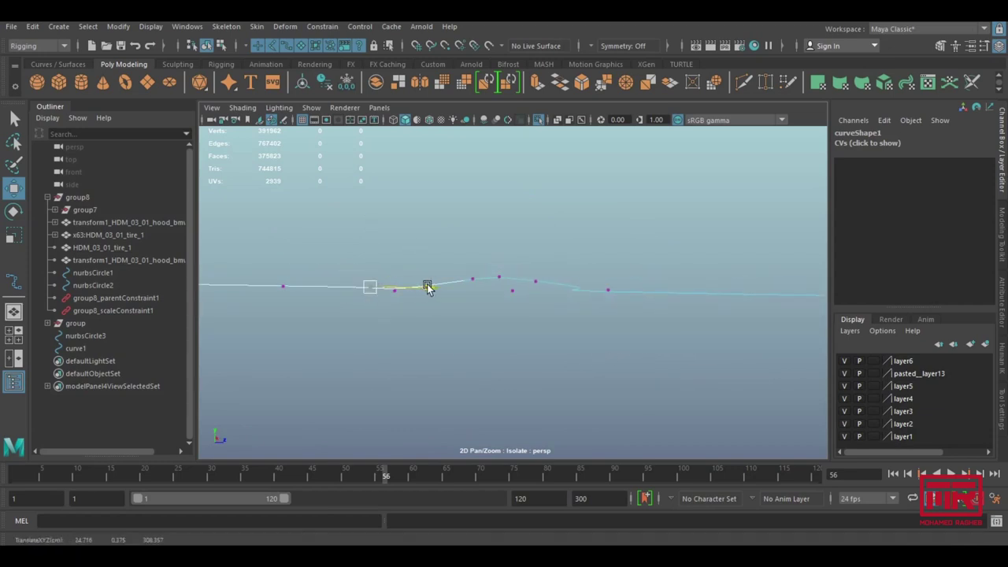
{"action": "mouse_move", "coordinate": [468, 309]}
{"action": "middle_mouse_down"}
{"action": "mouse_move", "coordinate": [453, 295]}
{"action": "mouse_move", "coordinate": [421, 302]}
{"action": "middle_mouse_up"}
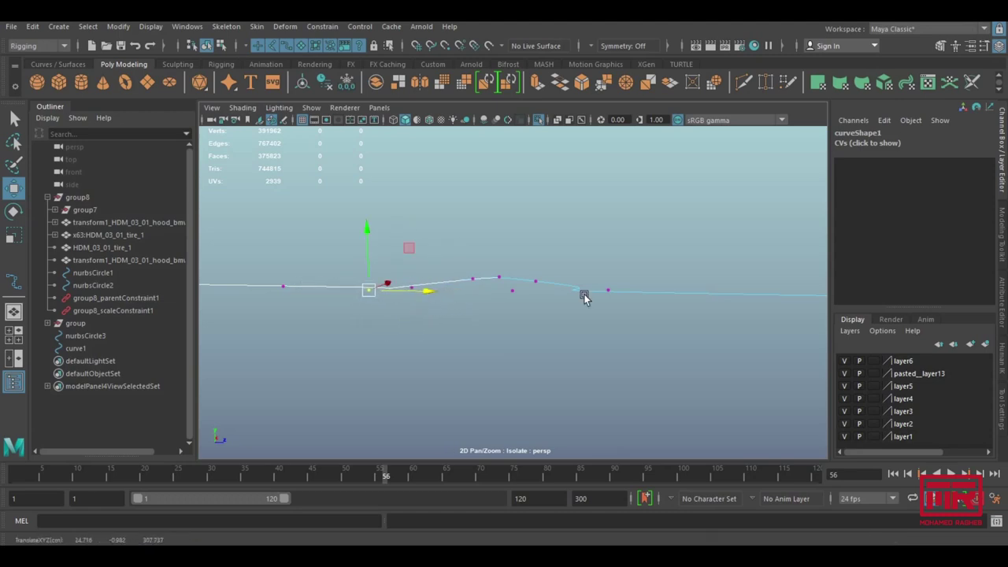
{"action": "middle_click_drag", "start_coordinate": [406, 312], "coordinate": [449, 307]}
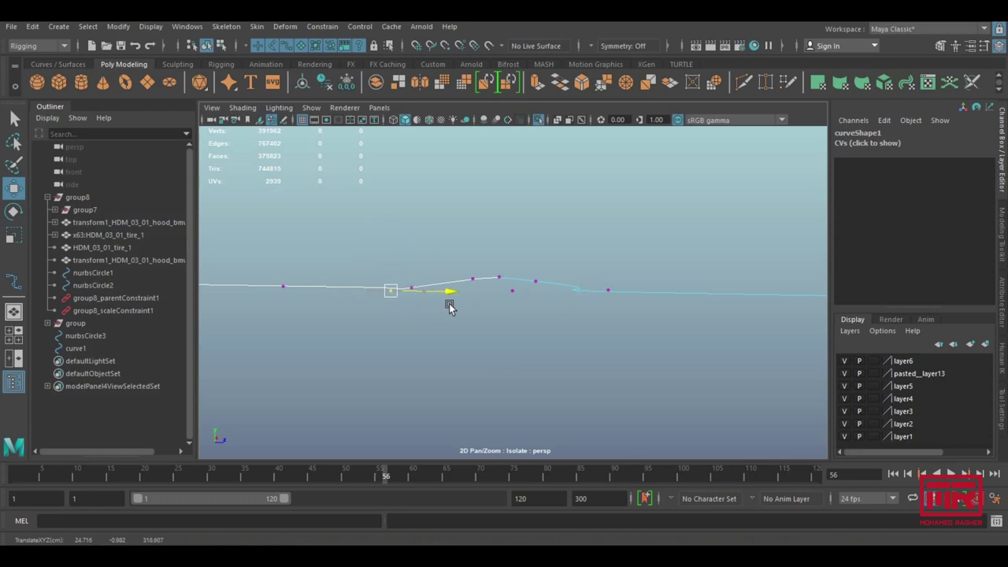
{"action": "mouse_move", "coordinate": [368, 254]}
{"action": "left_mouse_down"}
{"action": "mouse_move", "coordinate": [399, 305]}
{"action": "mouse_move", "coordinate": [416, 311]}
{"action": "left_mouse_up"}
{"action": "middle_click_drag", "start_coordinate": [462, 289], "coordinate": [406, 296]}
{"action": "left_click", "coordinate": [434, 218]}
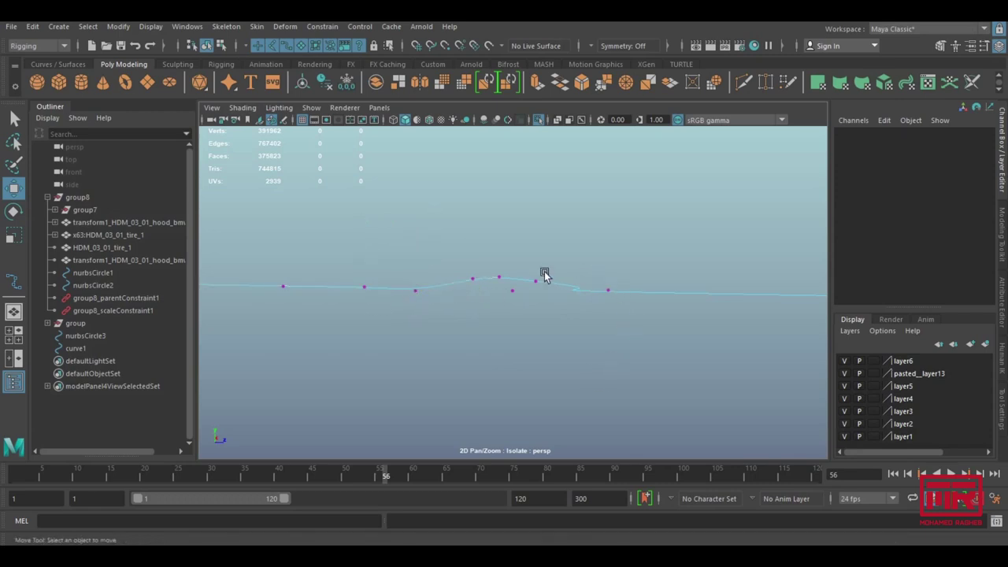
- Shift the next pair of curve points sideways
{"action": "left_click_drag", "start_coordinate": [535, 282], "coordinate": [537, 284]}
{"action": "middle_click_drag", "start_coordinate": [567, 292], "coordinate": [613, 286]}
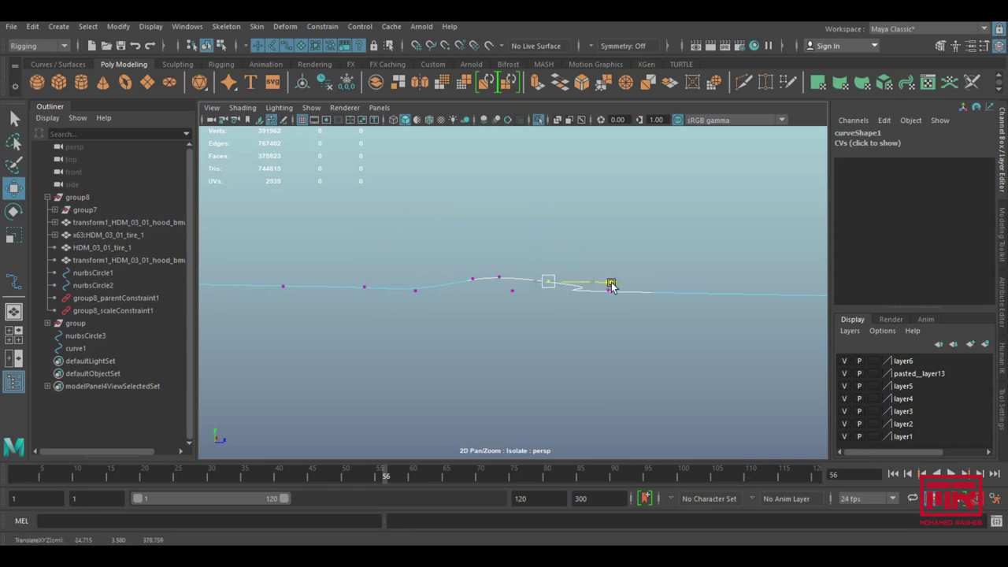
{"action": "left_click", "coordinate": [609, 291]}
{"action": "mouse_move", "coordinate": [675, 308]}
{"action": "middle_mouse_down"}
{"action": "mouse_move", "coordinate": [700, 288]}
{"action": "mouse_move", "coordinate": [624, 303]}
{"action": "middle_mouse_up"}
{"action": "mouse_move", "coordinate": [590, 309]}
{"action": "left_mouse_down", "text": "alt"}
{"action": "mouse_move", "coordinate": [534, 345]}
{"action": "mouse_move", "coordinate": [478, 317]}
{"action": "mouse_move", "coordinate": [541, 333]}
{"action": "mouse_move", "coordinate": [585, 275]}
{"action": "mouse_move", "coordinate": [517, 323]}
{"action": "mouse_move", "coordinate": [553, 290]}
{"action": "left_mouse_up", "text": "alt"}
{"action": "left_click", "coordinate": [585, 275]}
- Slide two more curve points to ease the bend into a gentler curve
{"action": "left_click", "coordinate": [517, 262]}
{"action": "left_click_drag", "start_coordinate": [483, 271], "coordinate": [545, 277]}
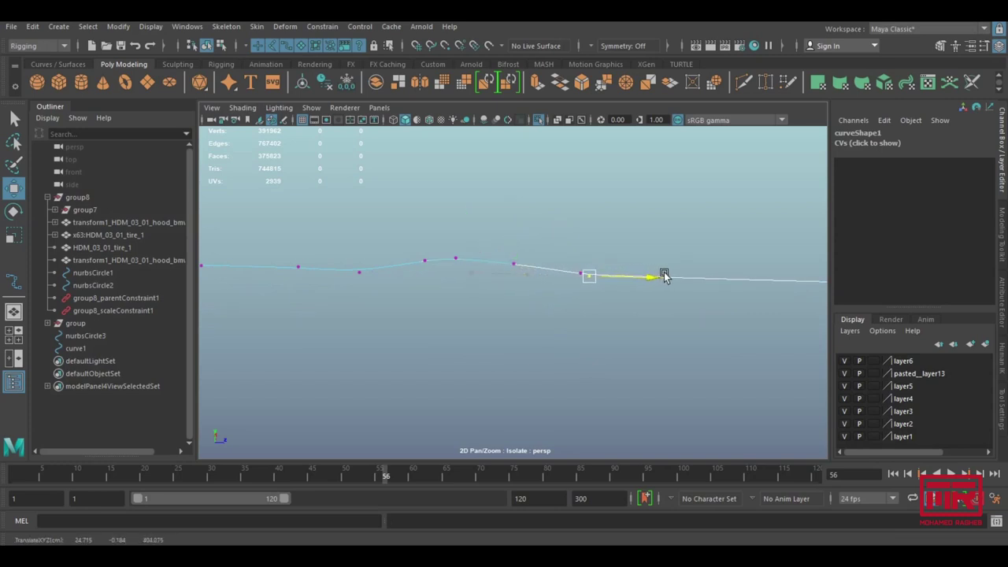
{"action": "left_click", "coordinate": [592, 272]}
{"action": "left_click", "coordinate": [580, 274]}
{"action": "mouse_move", "coordinate": [625, 277]}
{"action": "left_mouse_down"}
{"action": "mouse_move", "coordinate": [709, 284]}
{"action": "mouse_move", "coordinate": [620, 280]}
{"action": "left_mouse_up"}
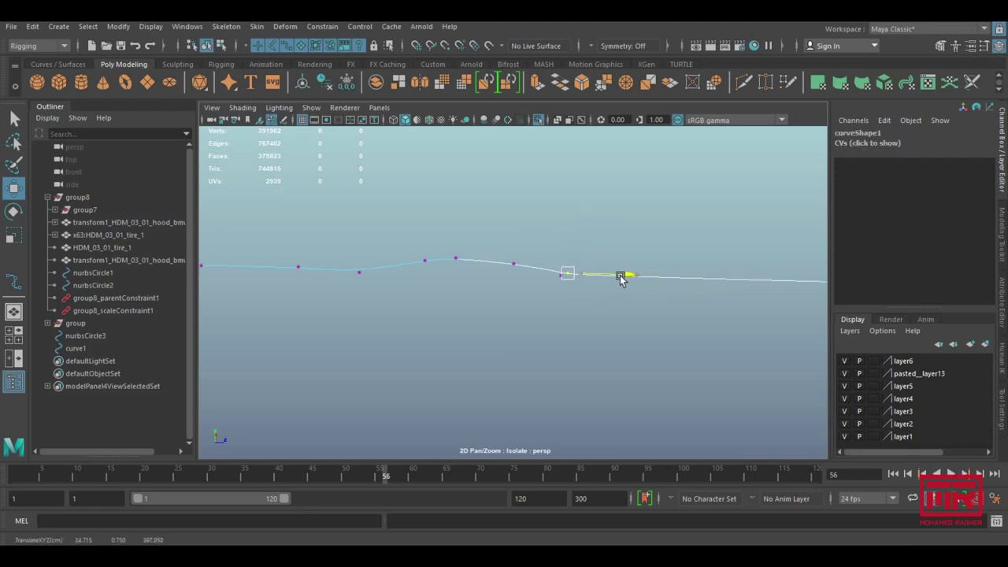
{"action": "left_click", "coordinate": [613, 227]}
{"action": "mouse_move", "coordinate": [613, 227]}
{"action": "left_mouse_down", "text": "alt"}
{"action": "mouse_move", "coordinate": [672, 277]}
{"action": "mouse_move", "coordinate": [682, 258]}
{"action": "mouse_move", "coordinate": [546, 288]}
{"action": "mouse_move", "coordinate": [567, 304]}
{"action": "left_mouse_up", "text": "alt"}
{"action": "left_click", "coordinate": [563, 307]}
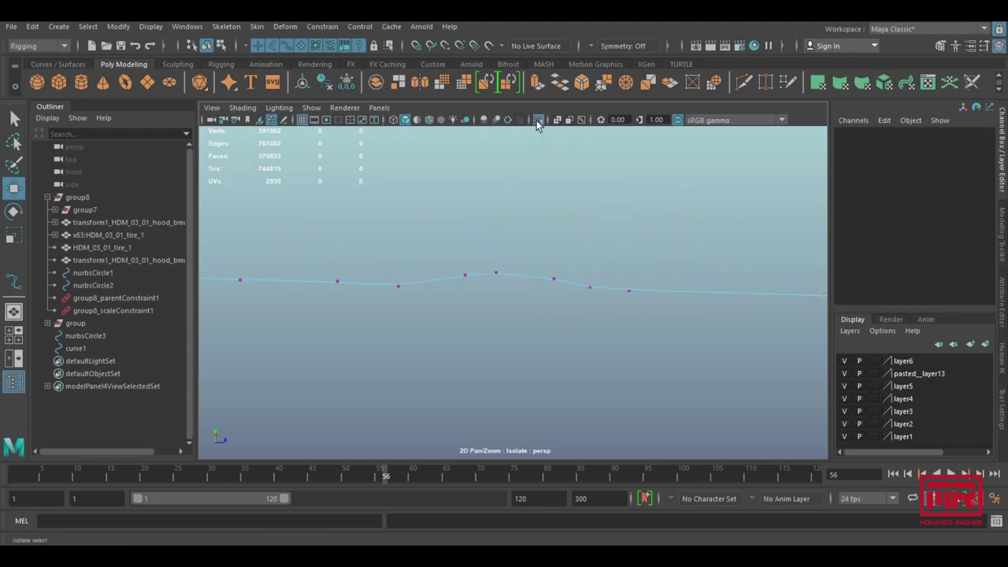
- Turn off Isolate Select to show the whole scene and adjust a lower curve point
{"action": "left_click", "coordinate": [537, 119]}
{"action": "mouse_move", "coordinate": [616, 244]}
{"action": "left_mouse_down", "text": "alt"}
{"action": "mouse_move", "coordinate": [378, 259]}
{"action": "mouse_move", "coordinate": [670, 342]}
{"action": "mouse_move", "coordinate": [497, 286]}
{"action": "mouse_move", "coordinate": [567, 257]}
{"action": "mouse_move", "coordinate": [574, 288]}
{"action": "mouse_move", "coordinate": [585, 268]}
{"action": "mouse_move", "coordinate": [610, 265]}
{"action": "mouse_move", "coordinate": [578, 263]}
{"action": "mouse_move", "coordinate": [617, 257]}
{"action": "mouse_move", "coordinate": [486, 285]}
{"action": "mouse_move", "coordinate": [592, 275]}
{"action": "mouse_move", "coordinate": [528, 286]}
{"action": "mouse_move", "coordinate": [547, 302]}
{"action": "mouse_move", "coordinate": [439, 231]}
{"action": "mouse_move", "coordinate": [439, 240]}
{"action": "mouse_move", "coordinate": [443, 227]}
{"action": "left_mouse_up", "text": "alt"}
{"action": "key", "text": "ctrl+z"}
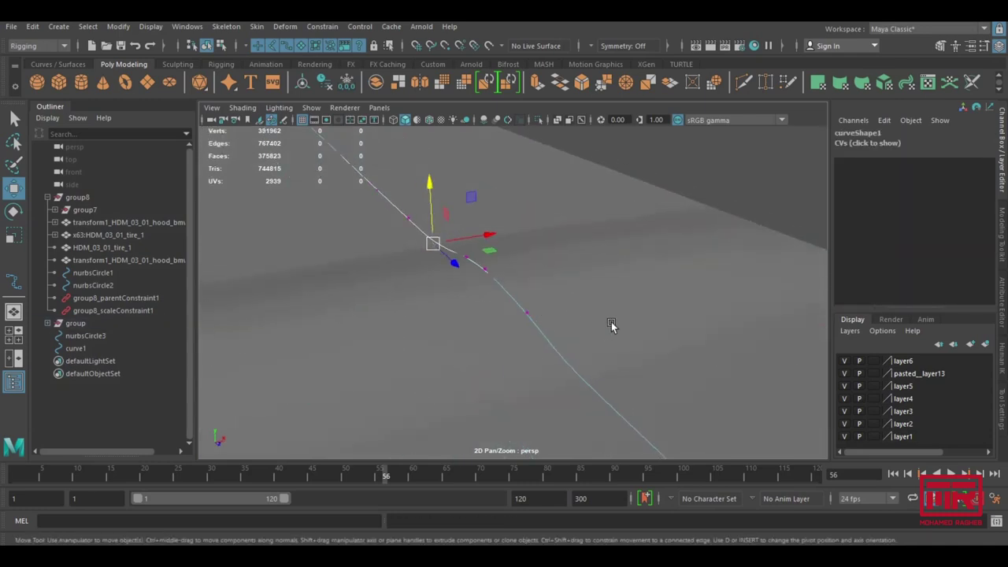
{"action": "left_click_drag", "start_coordinate": [524, 423], "coordinate": [615, 365]}
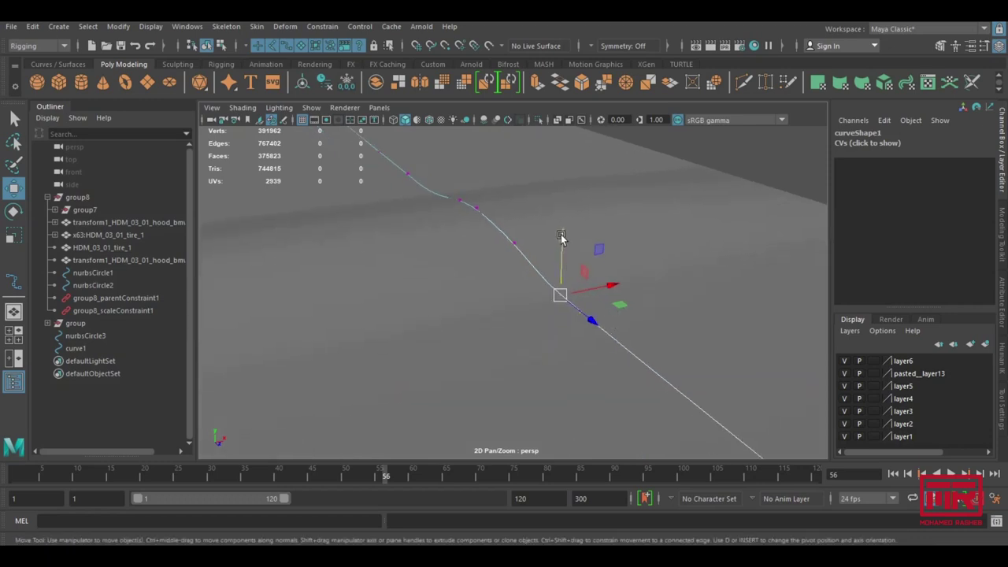
{"action": "right_click_drag", "start_coordinate": [615, 365], "coordinate": [283, 291], "text": "alt"}
{"action": "mouse_move", "coordinate": [283, 292]}
{"action": "left_mouse_down", "text": "alt"}
{"action": "mouse_move", "coordinate": [504, 296]}
{"action": "mouse_move", "coordinate": [448, 274]}
{"action": "left_mouse_up", "text": "alt"}
- Return to object selection mode and clear the selection
{"action": "left_click", "coordinate": [206, 45]}
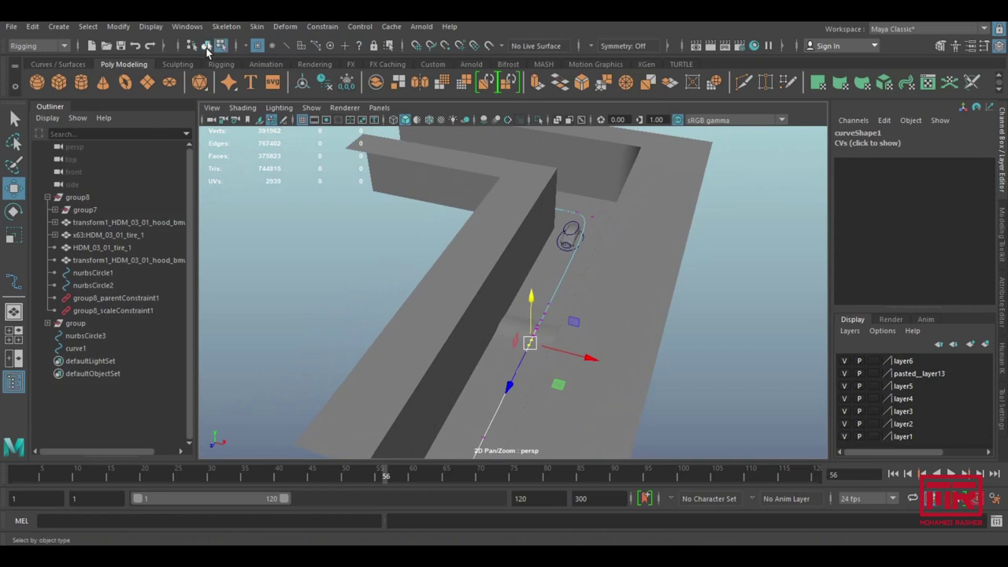
{"action": "left_click", "coordinate": [322, 254]}
{"action": "mouse_move", "coordinate": [322, 254]}
{"action": "left_mouse_down", "text": "alt"}
{"action": "mouse_move", "coordinate": [454, 310]}
{"action": "mouse_move", "coordinate": [394, 343]}
{"action": "mouse_move", "coordinate": [603, 344]}
{"action": "mouse_move", "coordinate": [596, 330]}
{"action": "mouse_move", "coordinate": [524, 297]}
{"action": "left_mouse_up", "text": "alt"}
- Attach nurbsCircle3 to curve1 as a motion path, undo it, and scrub the timeline
{"action": "left_click", "coordinate": [523, 297]}
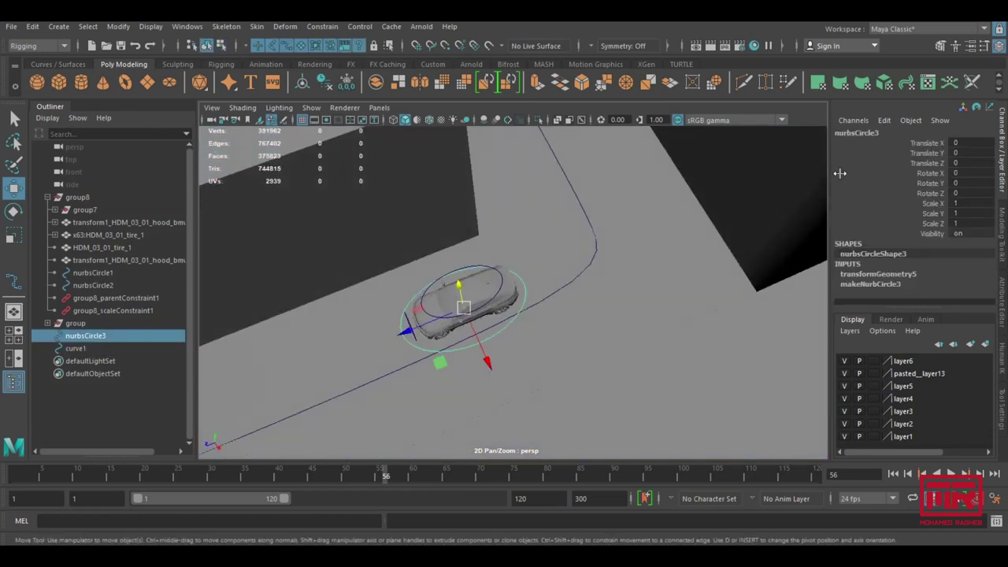
{"action": "left_click", "coordinate": [577, 197], "text": "shift"}
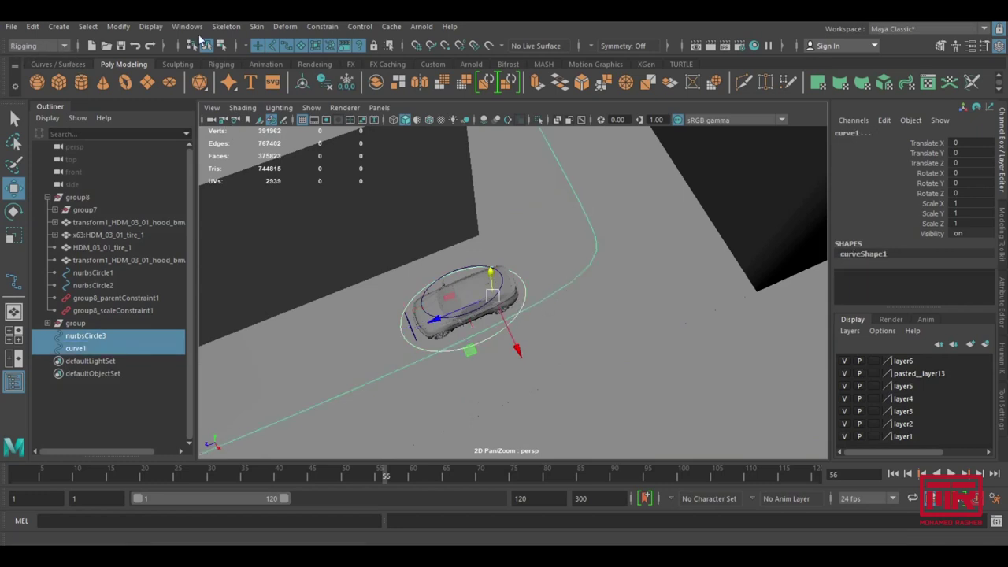
{"action": "left_click", "coordinate": [318, 27]}
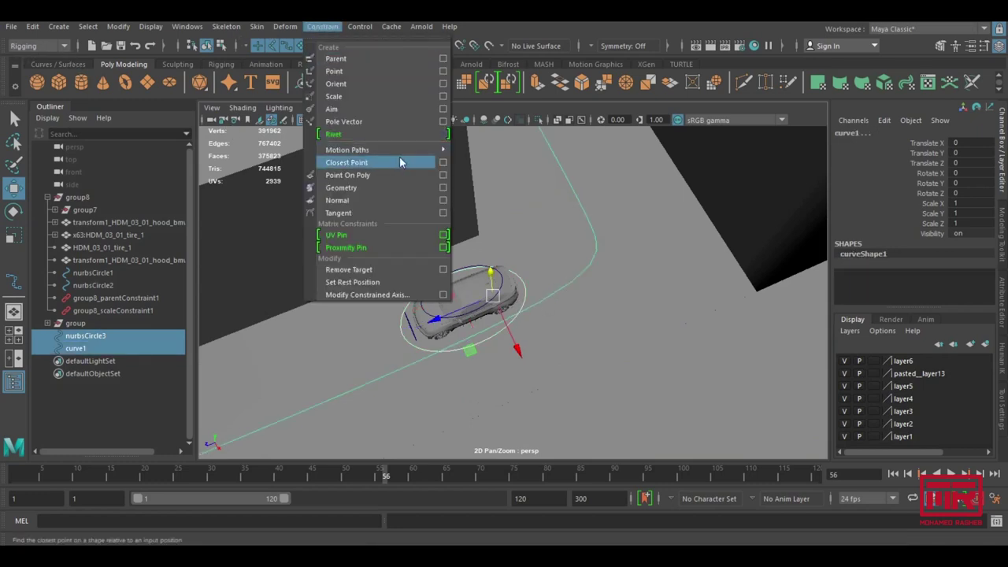
{"action": "mouse_move", "coordinate": [348, 149]}
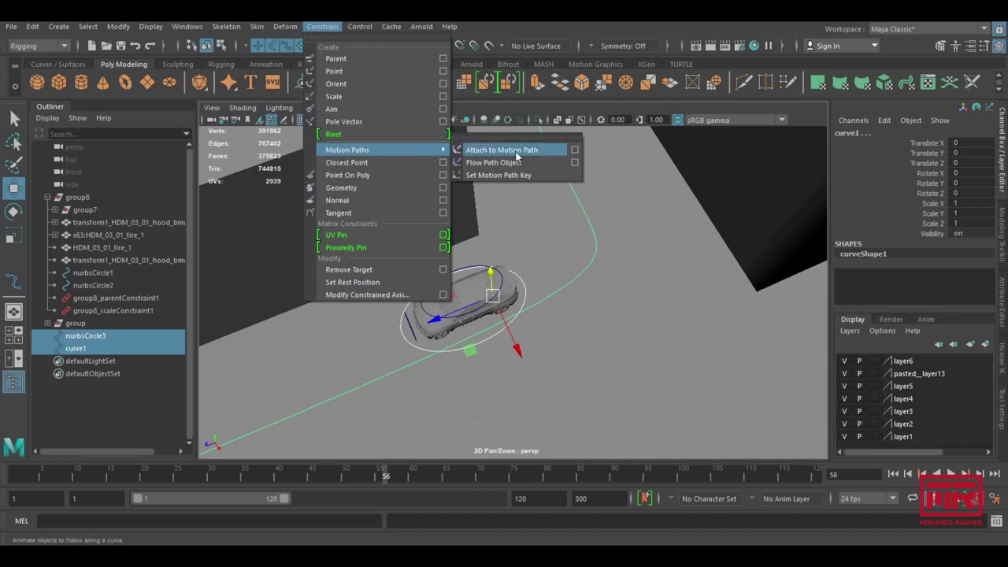
{"action": "left_click", "coordinate": [516, 150]}
{"action": "mouse_move", "coordinate": [567, 238]}
{"action": "left_mouse_down", "text": "alt"}
{"action": "mouse_move", "coordinate": [597, 238]}
{"action": "mouse_move", "coordinate": [605, 291]}
{"action": "mouse_move", "coordinate": [593, 240]}
{"action": "mouse_move", "coordinate": [618, 240]}
{"action": "mouse_move", "coordinate": [616, 252]}
{"action": "left_mouse_up", "text": "alt"}
{"action": "key", "text": "ctrl+z"}
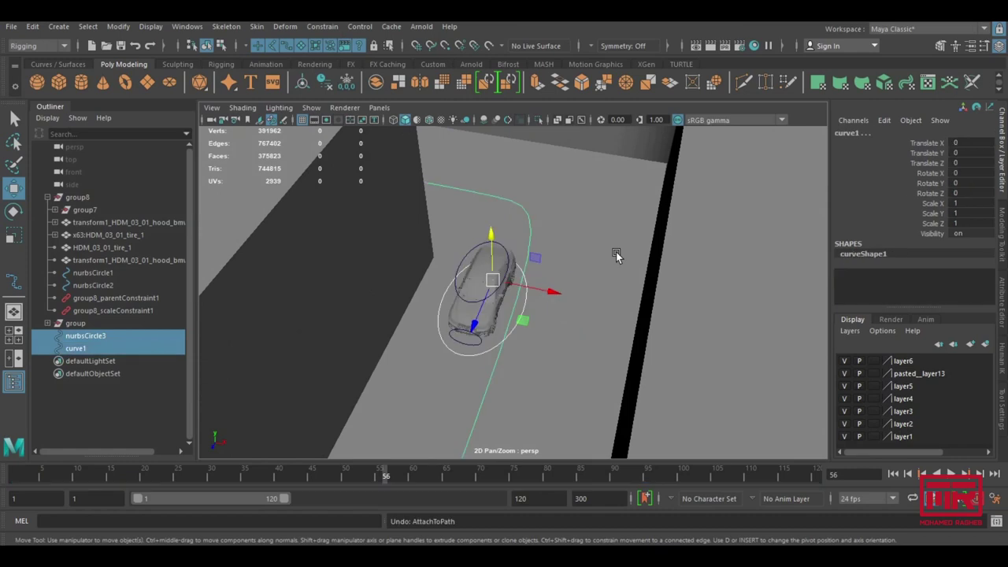
{"action": "left_click_drag", "start_coordinate": [387, 492], "coordinate": [788, 480]}
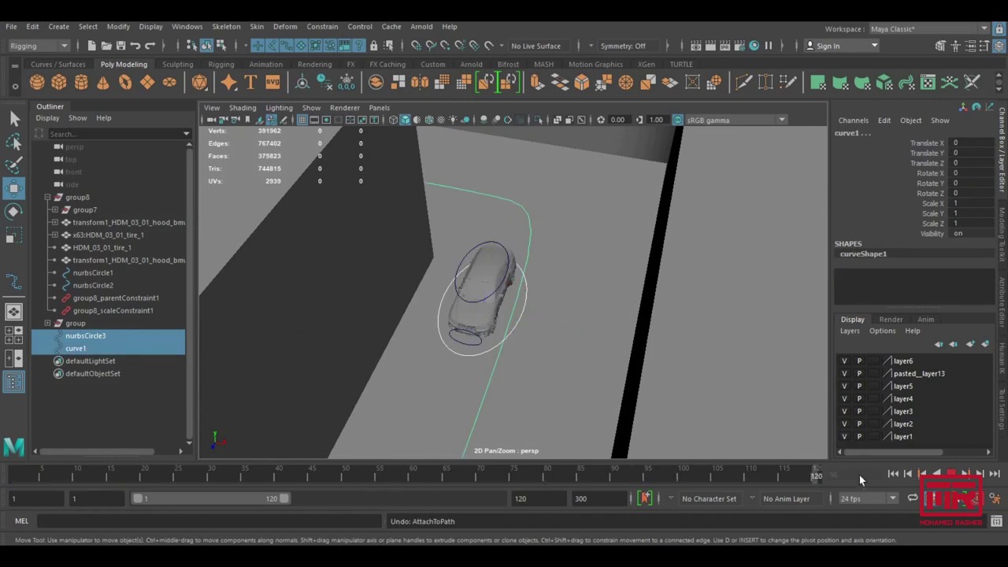
{"action": "double_click", "coordinate": [536, 498]}
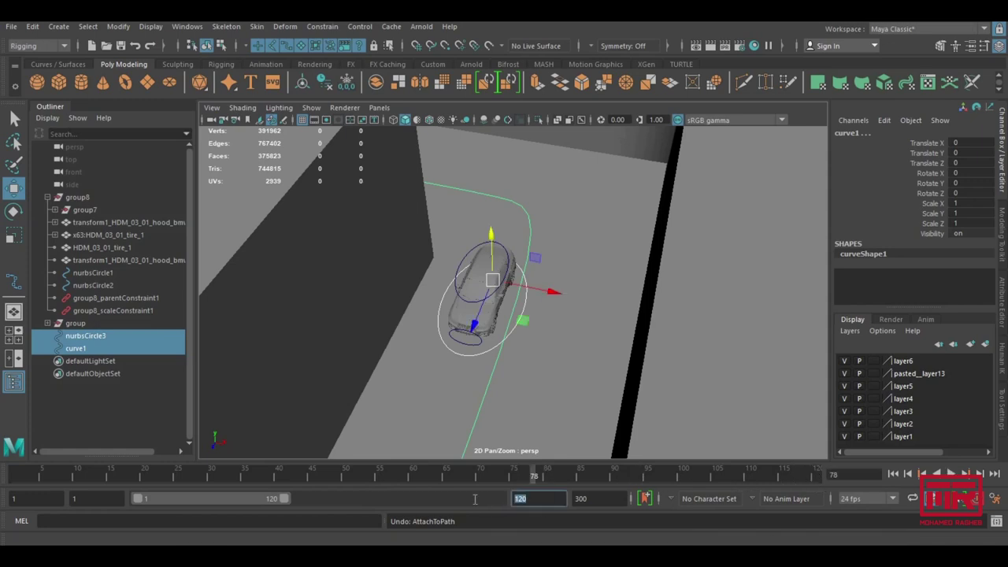
- Set the timeline end time to 300
{"action": "type", "text": "300"}
{"action": "key", "text": "Return"}
{"action": "mouse_move", "coordinate": [488, 280]}
{"action": "left_mouse_down", "text": "alt"}
{"action": "mouse_move", "coordinate": [522, 285]}
{"action": "mouse_move", "coordinate": [545, 337]}
{"action": "left_mouse_up", "text": "alt"}
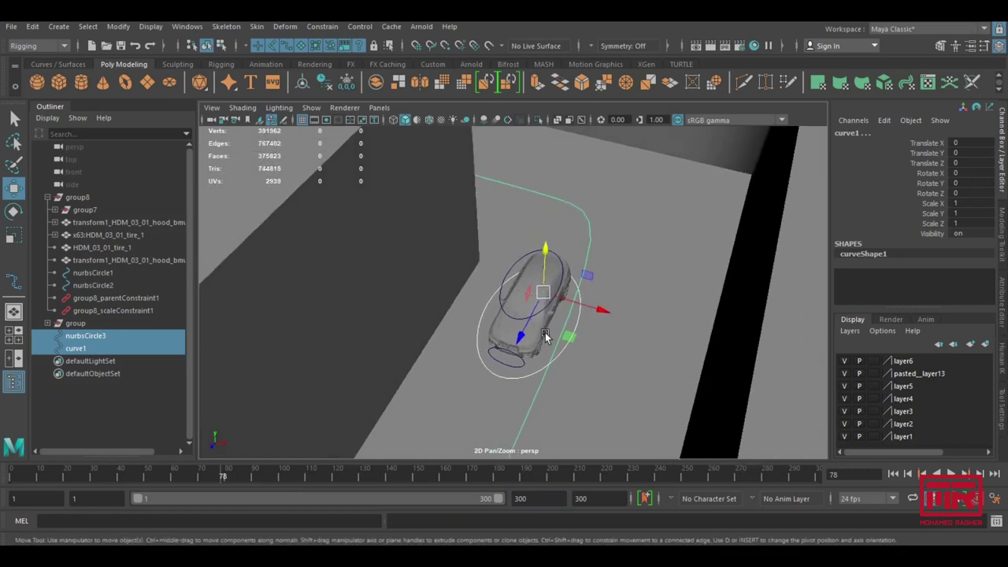
- Attach nurbsCircle3 to curve1 as a motion path and scrub to frame 73 to test it
{"action": "left_click", "coordinate": [511, 376]}
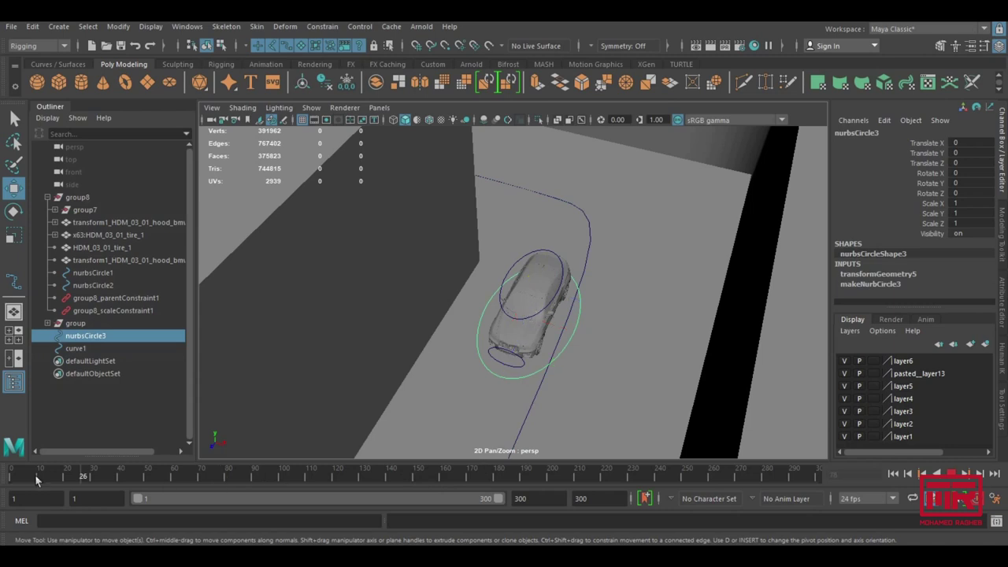
{"action": "left_click", "coordinate": [537, 400], "text": "shift"}
{"action": "mouse_move", "coordinate": [543, 409]}
{"action": "left_mouse_down", "text": "alt"}
{"action": "mouse_move", "coordinate": [475, 319]}
{"action": "mouse_move", "coordinate": [607, 380]}
{"action": "left_mouse_up", "text": "alt"}
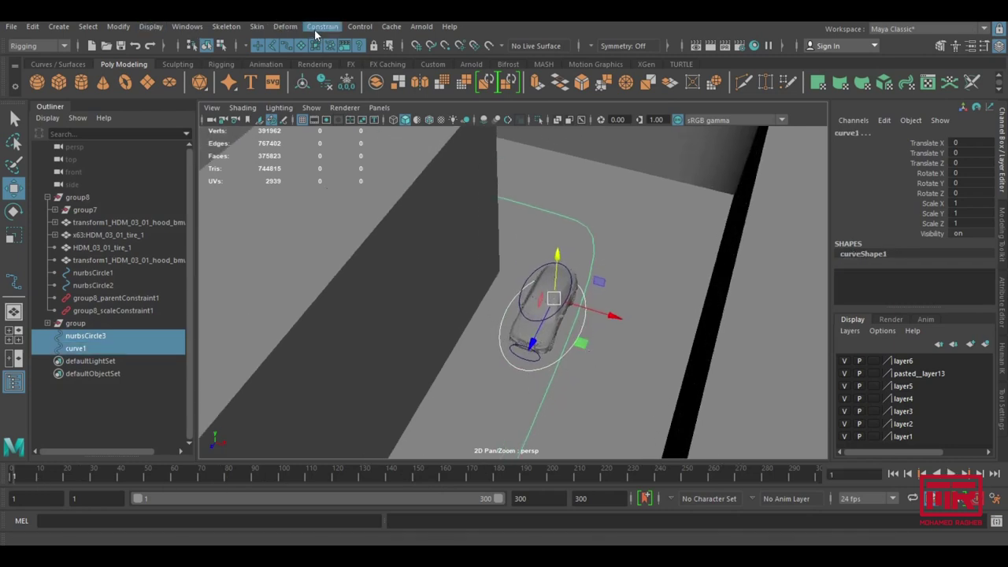
{"action": "left_click", "coordinate": [322, 26]}
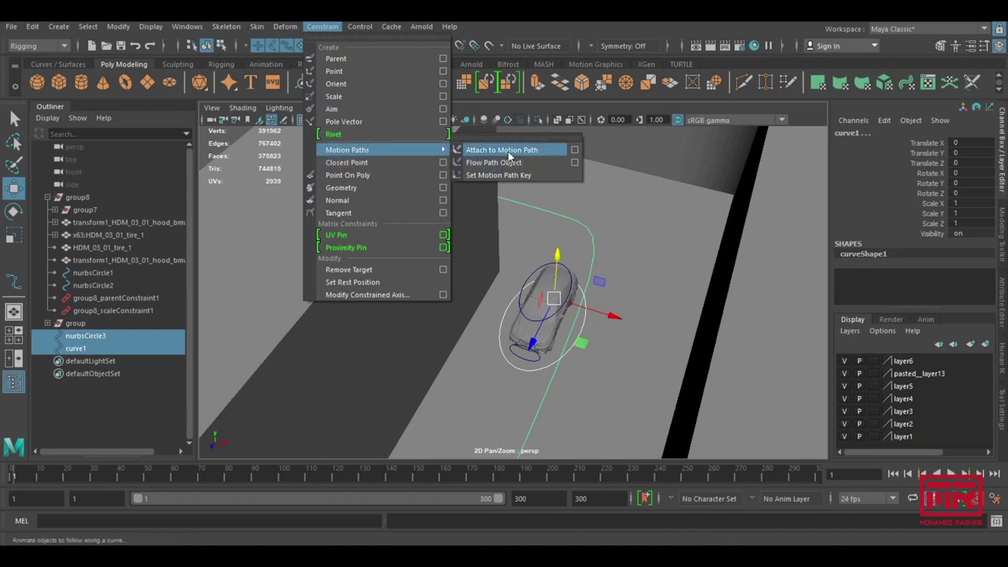
{"action": "left_click", "coordinate": [504, 150]}
{"action": "mouse_move", "coordinate": [508, 151]}
{"action": "left_mouse_down", "text": "alt"}
{"action": "mouse_move", "coordinate": [404, 224]}
{"action": "mouse_move", "coordinate": [461, 330]}
{"action": "mouse_move", "coordinate": [541, 344]}
{"action": "mouse_move", "coordinate": [586, 326]}
{"action": "mouse_move", "coordinate": [409, 370]}
{"action": "left_mouse_up", "text": "alt"}
{"action": "left_click_drag", "start_coordinate": [157, 474], "coordinate": [209, 475]}
{"action": "mouse_move", "coordinate": [338, 370]}
{"action": "left_mouse_down", "text": "alt"}
{"action": "mouse_move", "coordinate": [398, 337]}
{"action": "mouse_move", "coordinate": [570, 285]}
{"action": "mouse_move", "coordinate": [472, 339]}
{"action": "left_mouse_up", "text": "alt"}
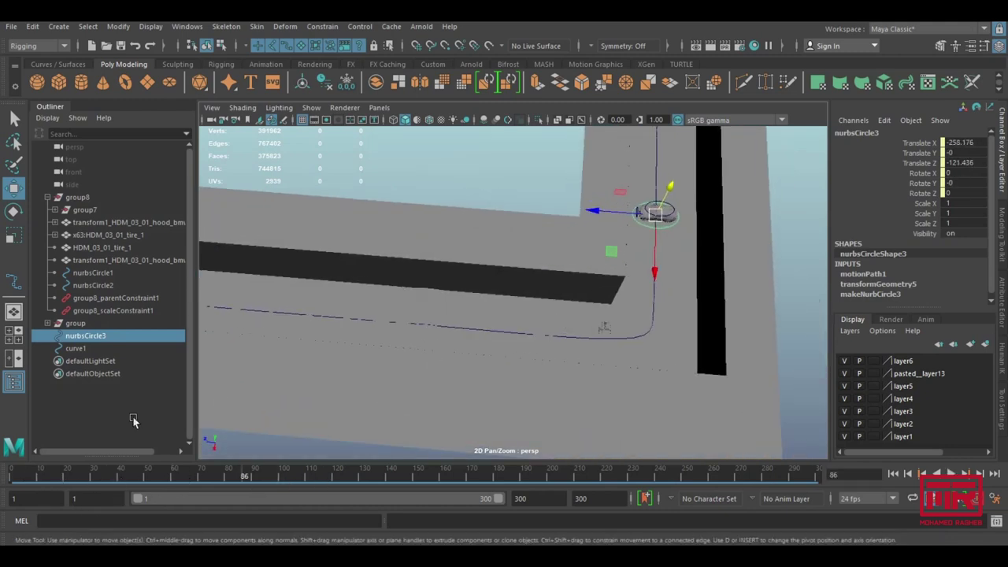
- Scrub the timeline to watch the car drive, then return to frame 1 framed on the car
{"action": "mouse_move", "coordinate": [217, 489]}
{"action": "left_mouse_down"}
{"action": "mouse_move", "coordinate": [443, 447]}
{"action": "mouse_move", "coordinate": [299, 448]}
{"action": "mouse_move", "coordinate": [494, 445]}
{"action": "left_mouse_up"}
{"action": "key", "text": "alt+shift+v"}
{"action": "key", "text": "f"}
{"action": "mouse_move", "coordinate": [390, 409]}
{"action": "left_mouse_down", "text": "alt"}
{"action": "mouse_move", "coordinate": [544, 315]}
{"action": "mouse_move", "coordinate": [657, 297]}
{"action": "mouse_move", "coordinate": [658, 279]}
{"action": "left_mouse_up", "text": "alt"}
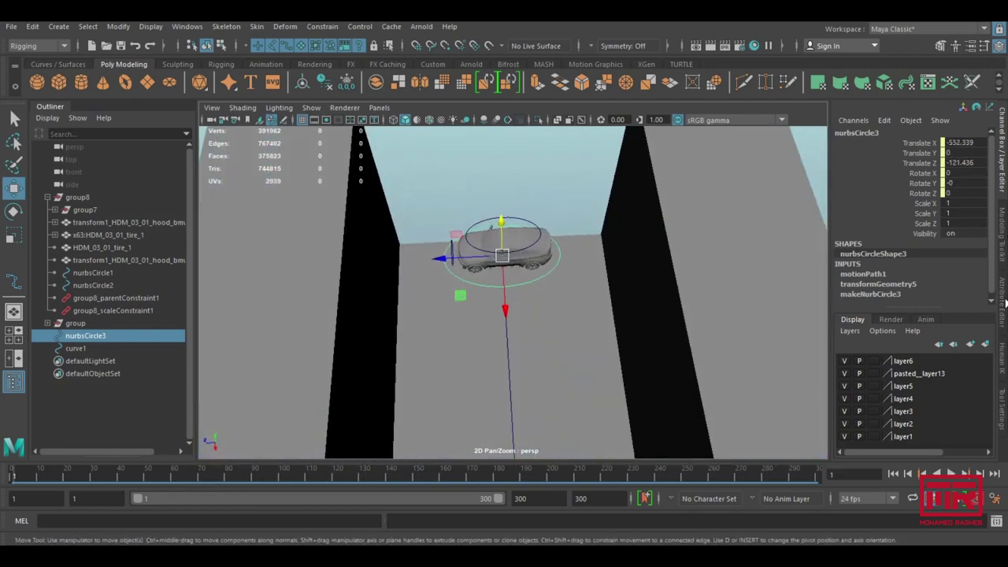
- Expand motionPath1 under INPUTS in the Channel Box and select its U Value
{"action": "left_click", "coordinate": [1003, 294]}
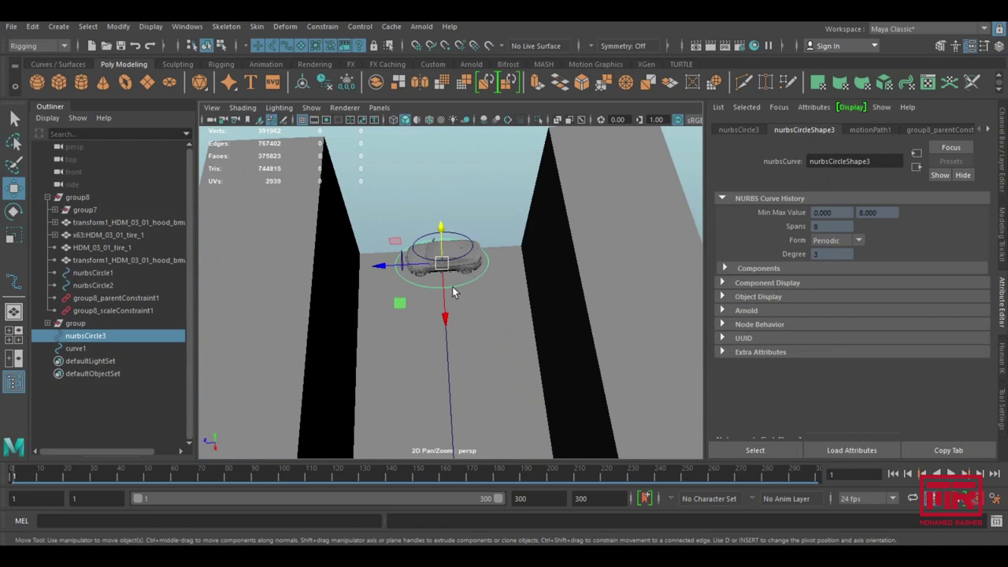
{"action": "left_click", "coordinate": [1003, 158]}
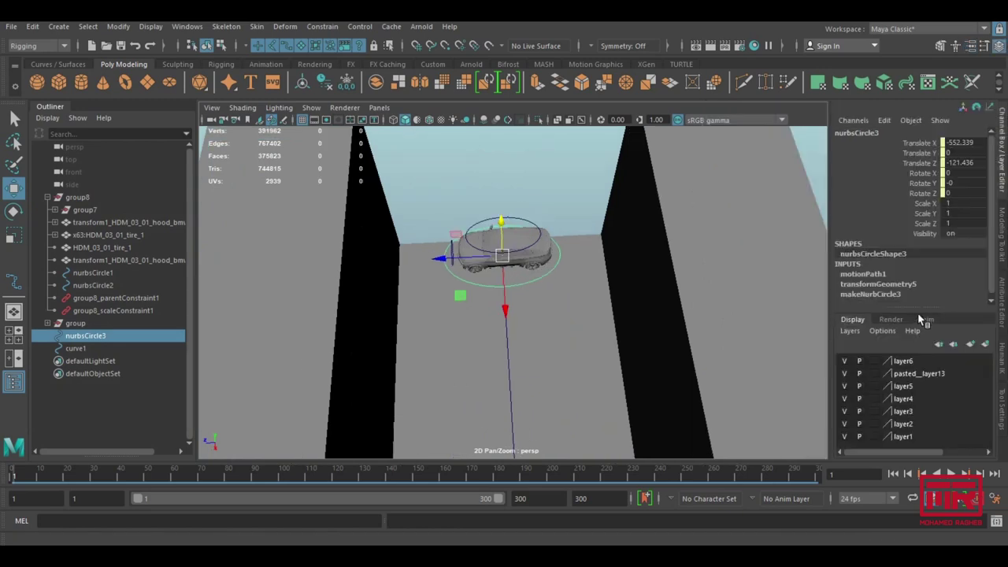
{"action": "left_click", "coordinate": [864, 270]}
{"action": "mouse_move", "coordinate": [551, 287]}
{"action": "left_mouse_down", "text": "alt"}
{"action": "mouse_move", "coordinate": [225, 292]}
{"action": "mouse_move", "coordinate": [455, 175]}
{"action": "mouse_move", "coordinate": [630, 205]}
{"action": "left_mouse_up", "text": "alt"}
{"action": "left_click", "coordinate": [918, 239]}
{"action": "mouse_move", "coordinate": [793, 291]}
{"action": "left_mouse_down", "text": "alt"}
{"action": "mouse_move", "coordinate": [609, 288]}
{"action": "mouse_move", "coordinate": [596, 315]}
{"action": "mouse_move", "coordinate": [655, 315]}
{"action": "left_mouse_up", "text": "alt"}
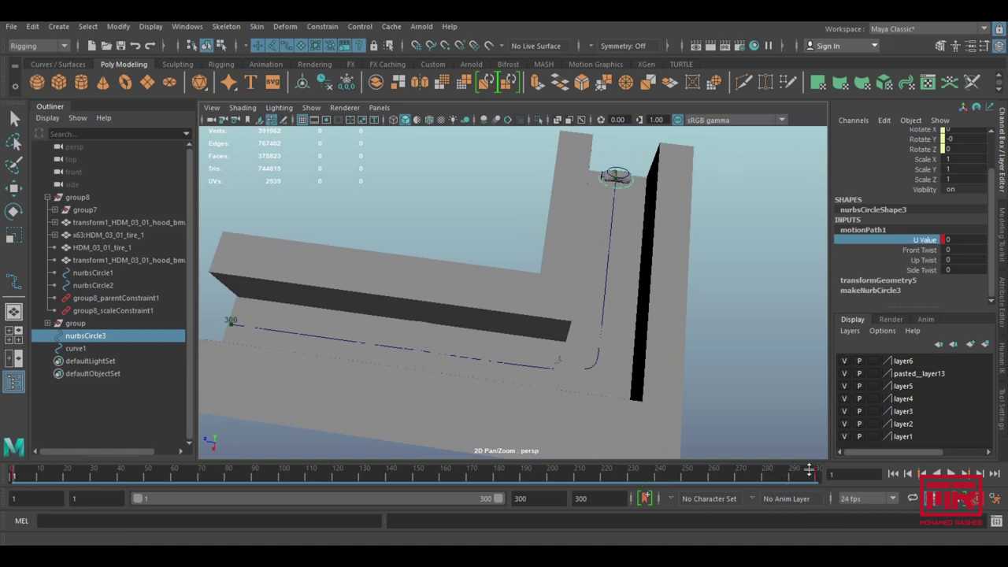
- Play the animation from frame 1 and stop it back at the start
{"action": "key", "text": "alt+shift+v"}
{"action": "mouse_move", "coordinate": [476, 279]}
{"action": "left_mouse_down", "text": "alt"}
{"action": "mouse_move", "coordinate": [524, 319]}
{"action": "mouse_move", "coordinate": [709, 364]}
{"action": "mouse_move", "coordinate": [627, 297]}
{"action": "left_mouse_up", "text": "alt"}
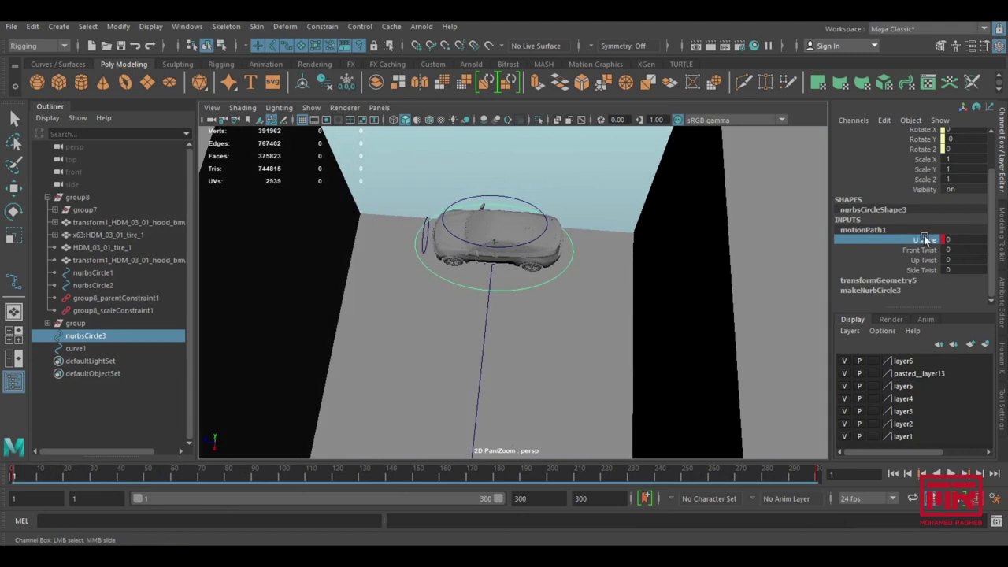
{"action": "key", "text": "alt+v"}
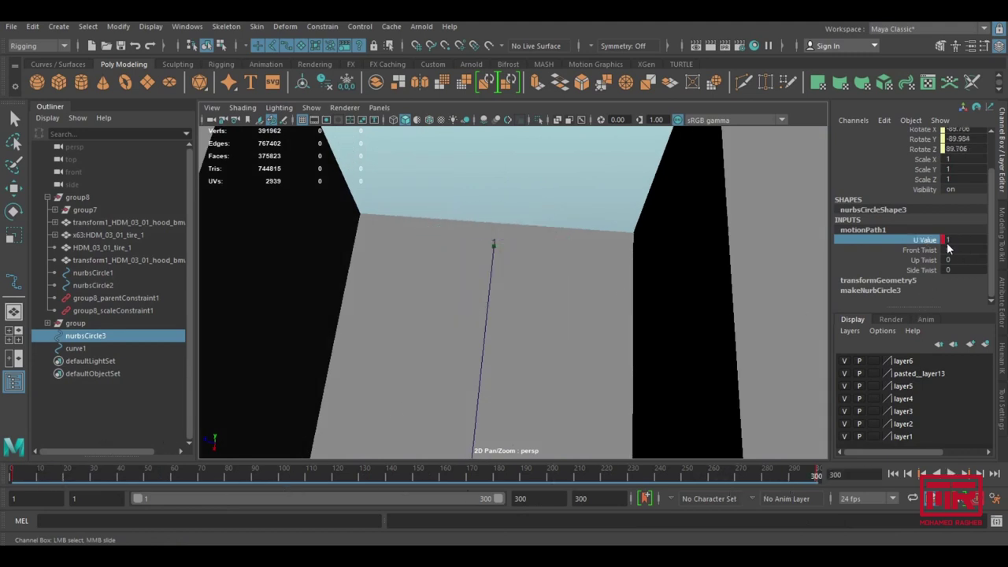
{"action": "key", "text": "alt+shift+v"}
{"action": "mouse_move", "coordinate": [415, 326]}
{"action": "left_mouse_down", "text": "alt"}
{"action": "mouse_move", "coordinate": [488, 286]}
{"action": "mouse_move", "coordinate": [481, 312]}
{"action": "mouse_move", "coordinate": [369, 288]}
{"action": "mouse_move", "coordinate": [464, 276]}
{"action": "mouse_move", "coordinate": [477, 290]}
{"action": "mouse_move", "coordinate": [539, 297]}
{"action": "mouse_move", "coordinate": [540, 322]}
{"action": "left_mouse_up", "text": "alt"}
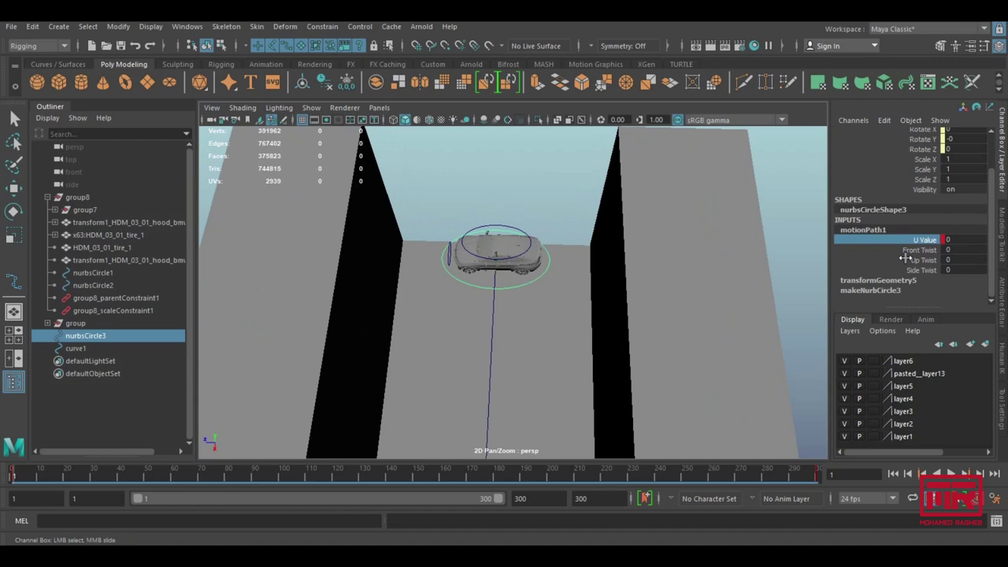
- Show the motionPath1 tab in the Attribute Editor: U Value 0, Follow on, Front X, Up Y
{"action": "key", "text": "w"}
{"action": "left_click", "coordinate": [1002, 294]}
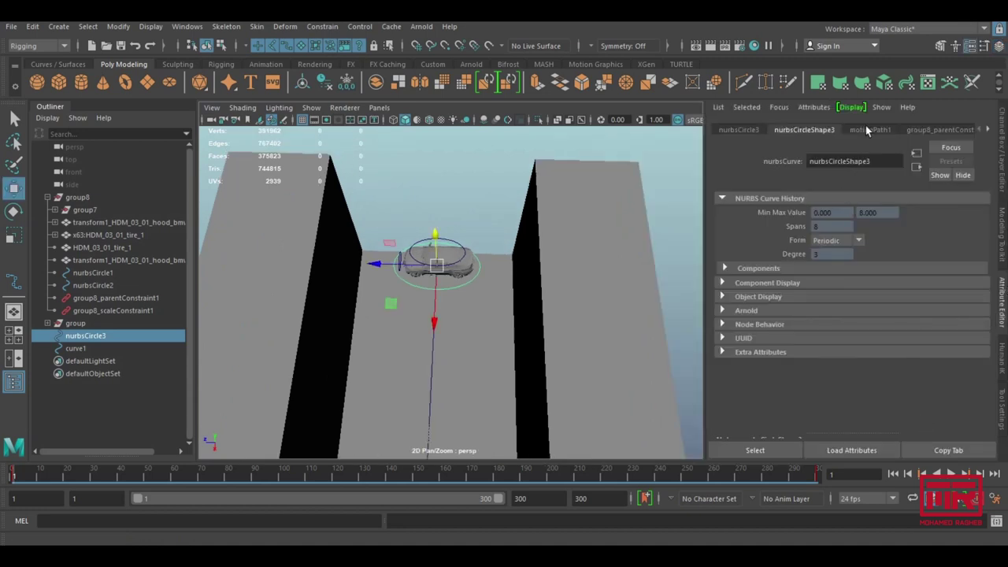
{"action": "left_click", "coordinate": [869, 130]}
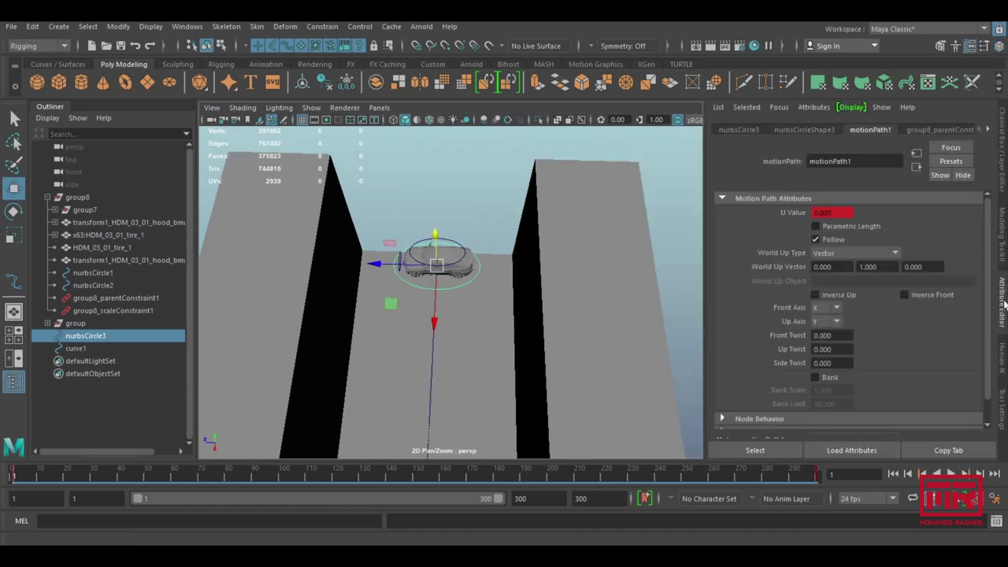
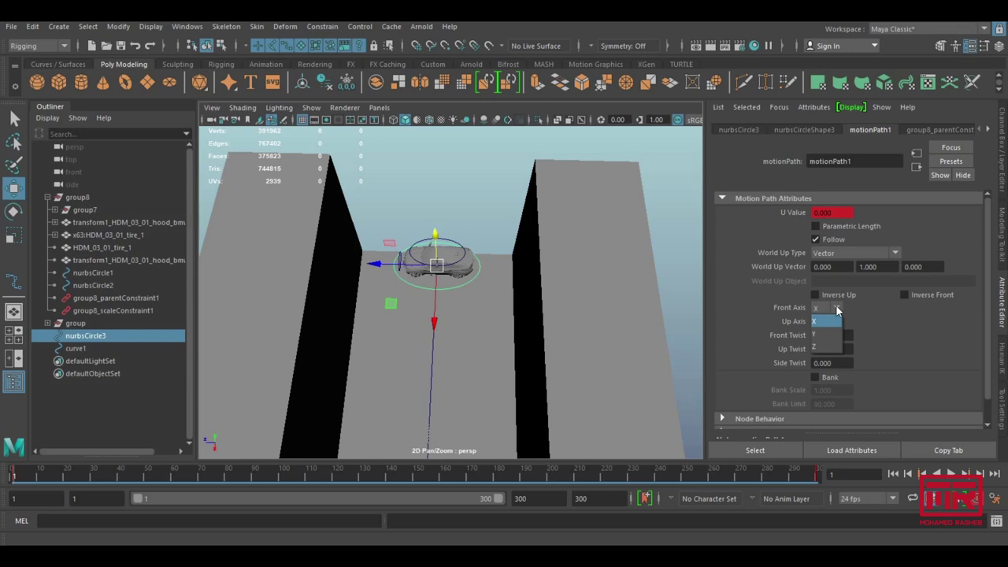
- Set motionPath1's Front Axis to Z and Up Axis to Y, then play to check the car's facing
{"action": "left_click", "coordinate": [835, 347]}
{"action": "mouse_move", "coordinate": [449, 299]}
{"action": "left_mouse_down", "text": "alt"}
{"action": "mouse_move", "coordinate": [520, 288]}
{"action": "mouse_move", "coordinate": [517, 234]}
{"action": "mouse_move", "coordinate": [560, 273]}
{"action": "left_mouse_up", "text": "alt"}
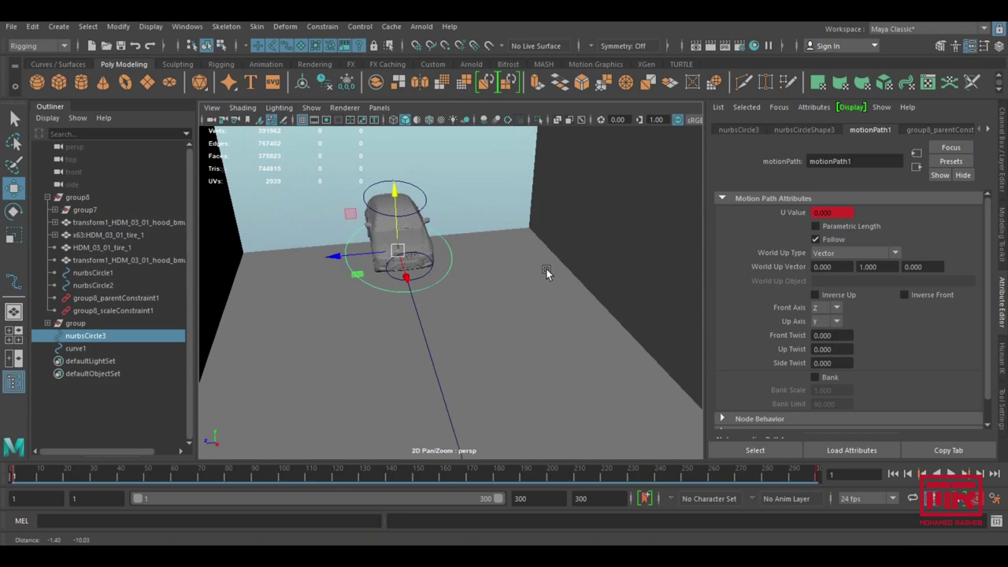
{"action": "right_click_drag", "start_coordinate": [560, 273], "coordinate": [488, 293], "text": "alt"}
{"action": "left_click_drag", "start_coordinate": [489, 293], "coordinate": [526, 301], "text": "alt"}
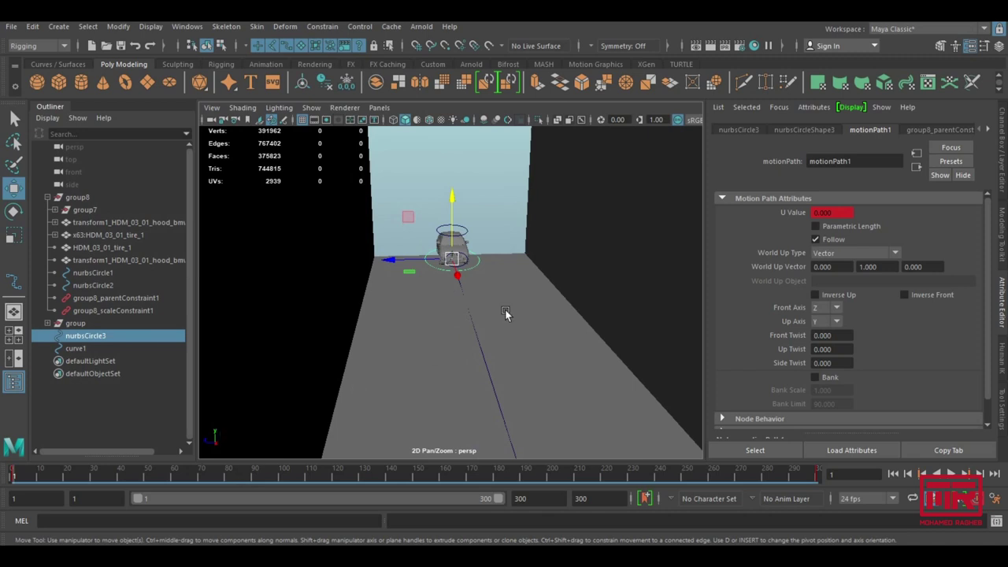
{"action": "left_click_drag", "start_coordinate": [505, 314], "coordinate": [302, 320], "text": "alt"}
{"action": "left_click", "coordinate": [211, 107]}
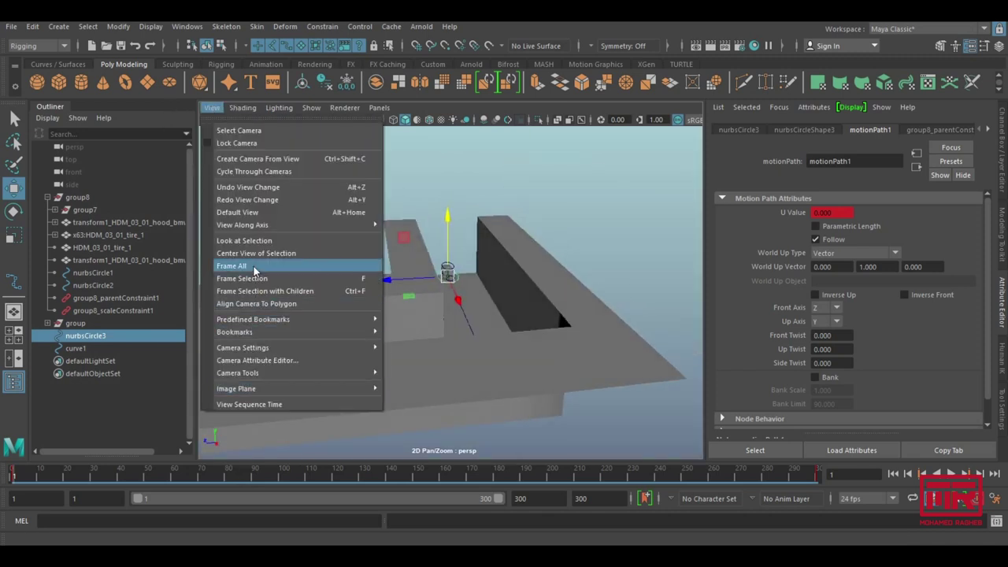
{"action": "left_click", "coordinate": [271, 212]}
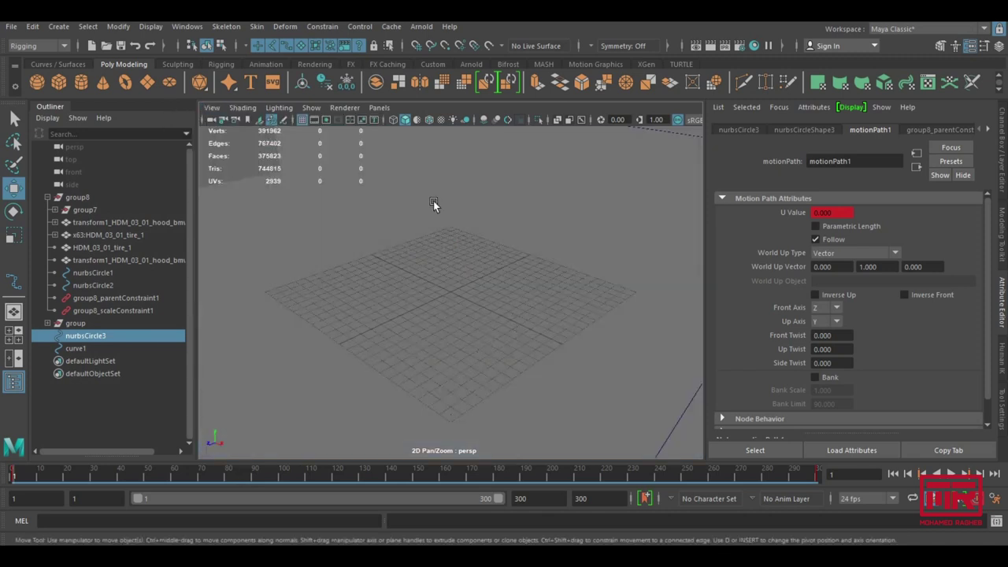
{"action": "key", "text": "f"}
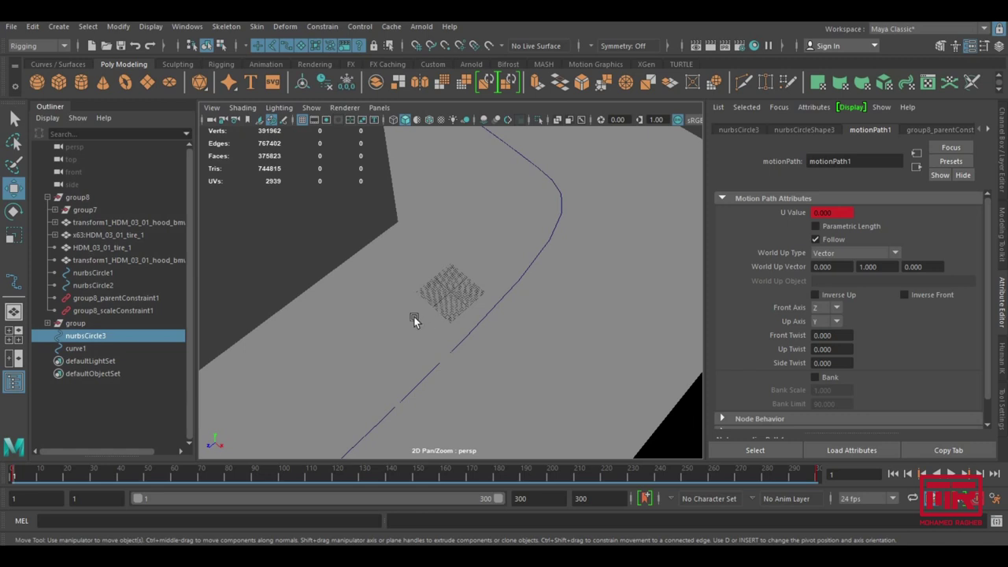
{"action": "left_click_drag", "start_coordinate": [517, 286], "coordinate": [471, 289], "text": "alt"}
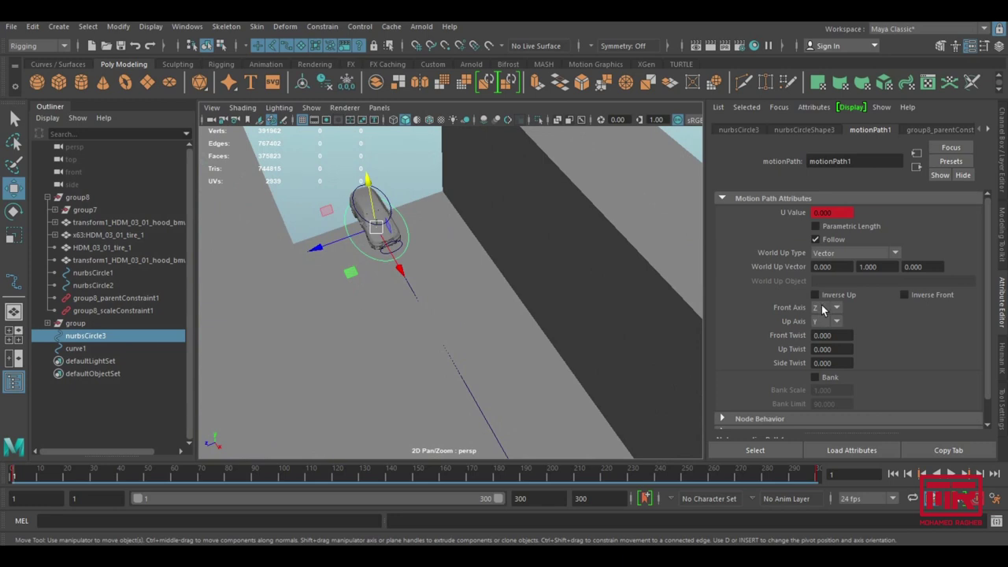
{"action": "left_click", "coordinate": [763, 306]}
{"action": "left_click_drag", "start_coordinate": [486, 277], "coordinate": [491, 269], "text": "alt"}
{"action": "mouse_move", "coordinate": [529, 315]}
{"action": "left_mouse_down", "text": "alt"}
{"action": "mouse_move", "coordinate": [327, 338]}
{"action": "mouse_move", "coordinate": [524, 187]}
{"action": "mouse_move", "coordinate": [517, 275]}
{"action": "mouse_move", "coordinate": [441, 370]}
{"action": "left_mouse_up", "text": "alt"}
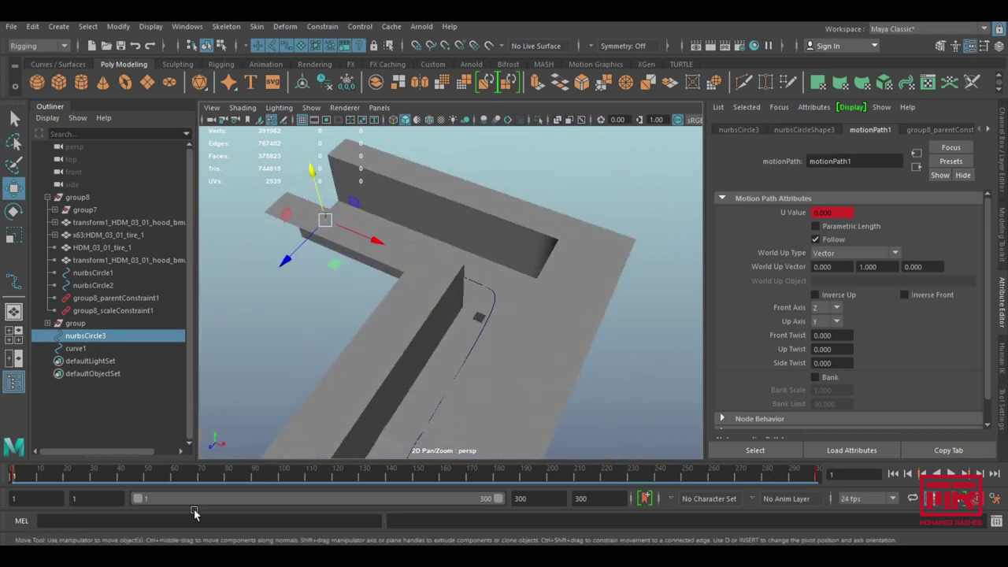
{"action": "key", "text": "alt+v"}
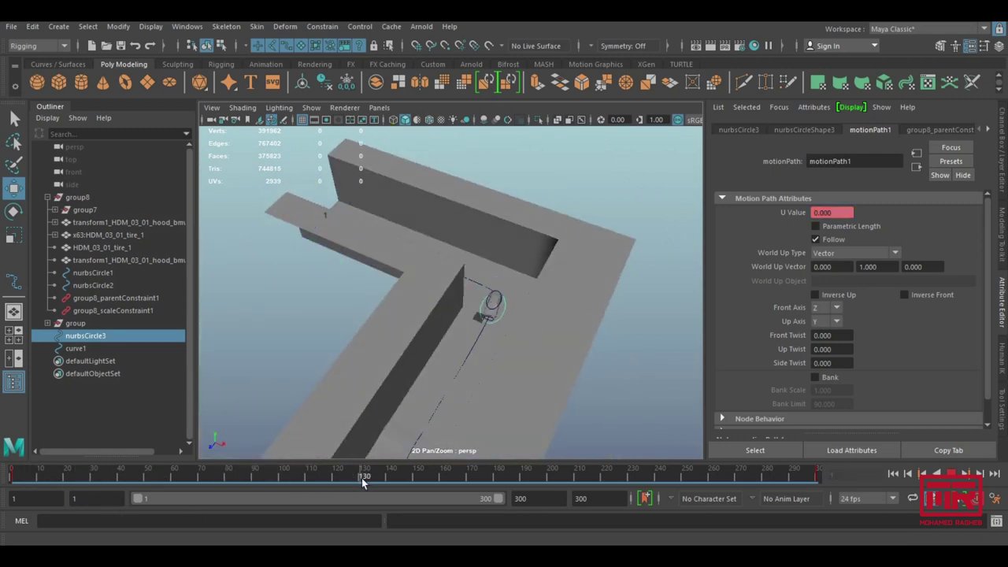
- Scrub the car along the road curve (frames 180, 131) and view it from behind, above and the side
{"action": "left_click_drag", "start_coordinate": [432, 479], "coordinate": [499, 476]}
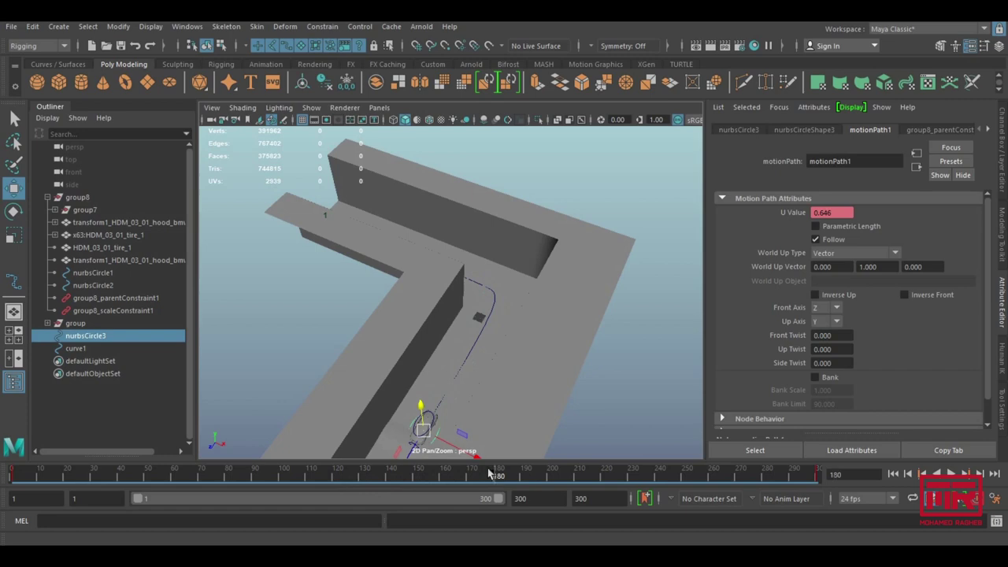
{"action": "key", "text": "f"}
{"action": "mouse_move", "coordinate": [508, 249]}
{"action": "right_mouse_down", "text": "alt"}
{"action": "mouse_move", "coordinate": [479, 347]}
{"action": "mouse_move", "coordinate": [457, 320]}
{"action": "right_mouse_up", "text": "alt"}
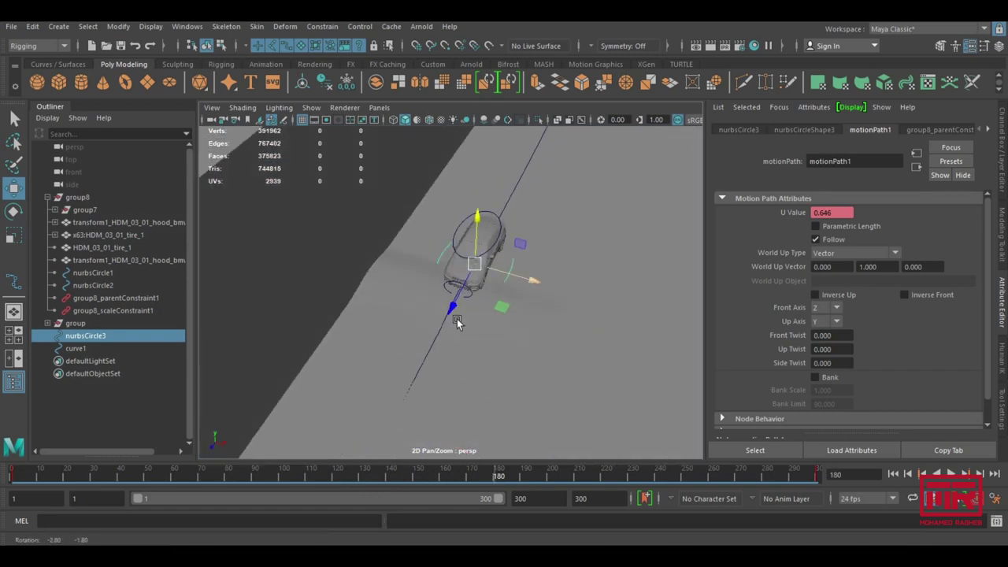
{"action": "left_click_drag", "start_coordinate": [457, 320], "coordinate": [455, 315], "text": "alt"}
{"action": "right_click_drag", "start_coordinate": [455, 315], "coordinate": [499, 317], "text": "alt"}
{"action": "left_click_drag", "start_coordinate": [520, 474], "coordinate": [498, 473]}
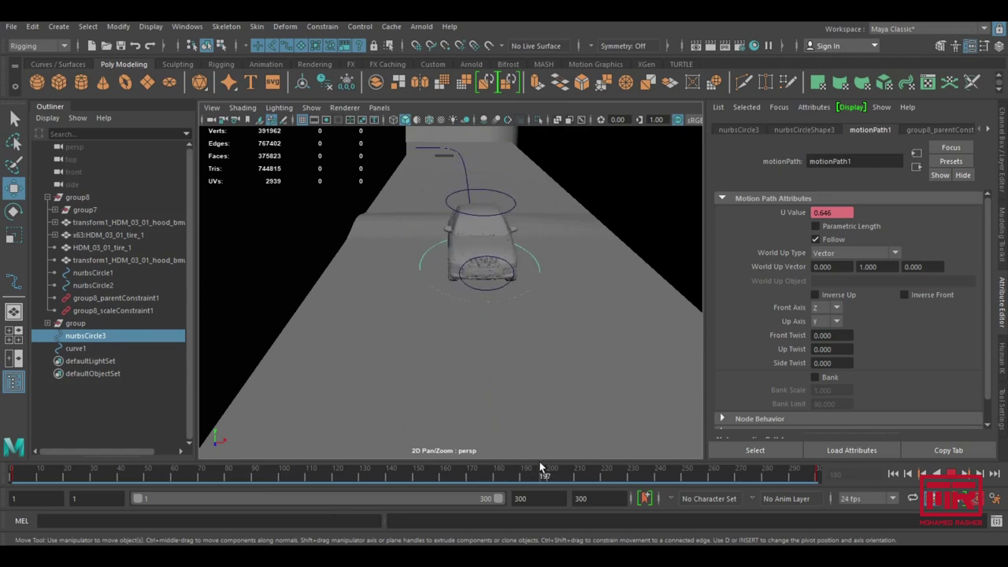
{"action": "left_click_drag", "start_coordinate": [498, 472], "coordinate": [364, 478]}
{"action": "mouse_move", "coordinate": [203, 262]}
{"action": "left_mouse_down", "text": "alt"}
{"action": "mouse_move", "coordinate": [354, 342]}
{"action": "mouse_move", "coordinate": [306, 473]}
{"action": "mouse_move", "coordinate": [286, 475]}
{"action": "left_mouse_up", "text": "alt"}
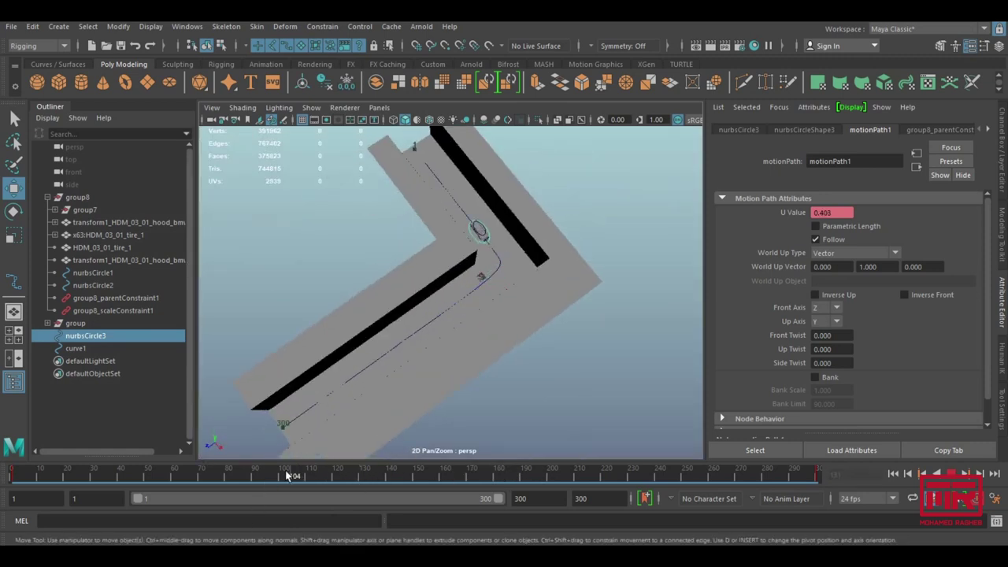
{"action": "key", "text": "f"}
{"action": "mouse_move", "coordinate": [449, 289]}
{"action": "left_mouse_down", "text": "alt"}
{"action": "mouse_move", "coordinate": [511, 306]}
{"action": "mouse_move", "coordinate": [496, 307]}
{"action": "mouse_move", "coordinate": [509, 292]}
{"action": "mouse_move", "coordinate": [461, 272]}
{"action": "mouse_move", "coordinate": [592, 288]}
{"action": "mouse_move", "coordinate": [512, 295]}
{"action": "mouse_move", "coordinate": [534, 331]}
{"action": "mouse_move", "coordinate": [448, 334]}
{"action": "mouse_move", "coordinate": [518, 313]}
{"action": "mouse_move", "coordinate": [590, 344]}
{"action": "left_mouse_up", "text": "alt"}
{"action": "right_click_drag", "start_coordinate": [591, 344], "coordinate": [186, 231], "text": "alt"}
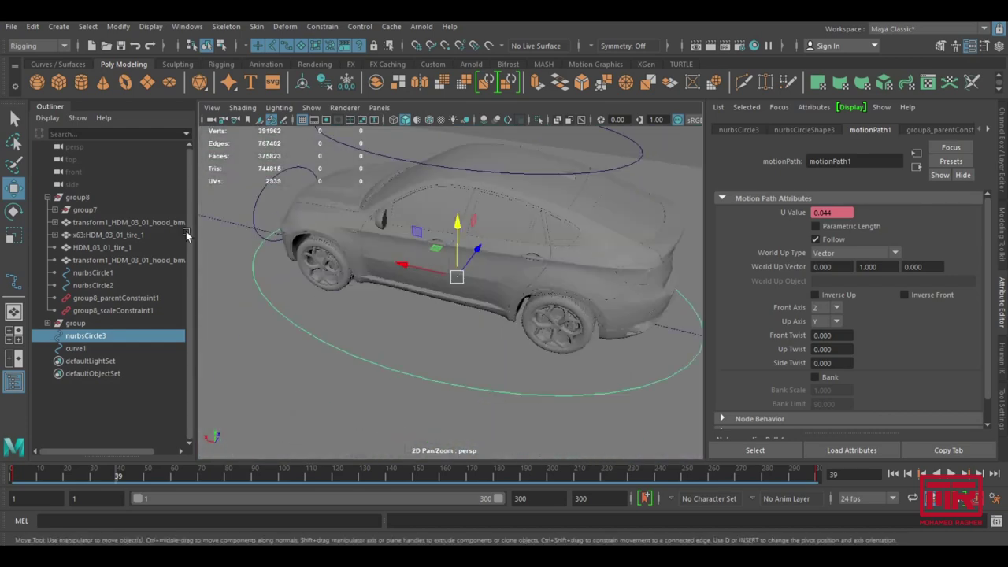
- Select group8 and nurbsCircle3, test-moving the control along X and undoing the move
{"action": "left_click", "coordinate": [79, 197]}
{"action": "mouse_move", "coordinate": [514, 295]}
{"action": "left_mouse_down", "text": "alt"}
{"action": "mouse_move", "coordinate": [438, 323]}
{"action": "mouse_move", "coordinate": [462, 322]}
{"action": "mouse_move", "coordinate": [434, 279]}
{"action": "mouse_move", "coordinate": [552, 254]}
{"action": "mouse_move", "coordinate": [418, 347]}
{"action": "left_mouse_up", "text": "alt"}
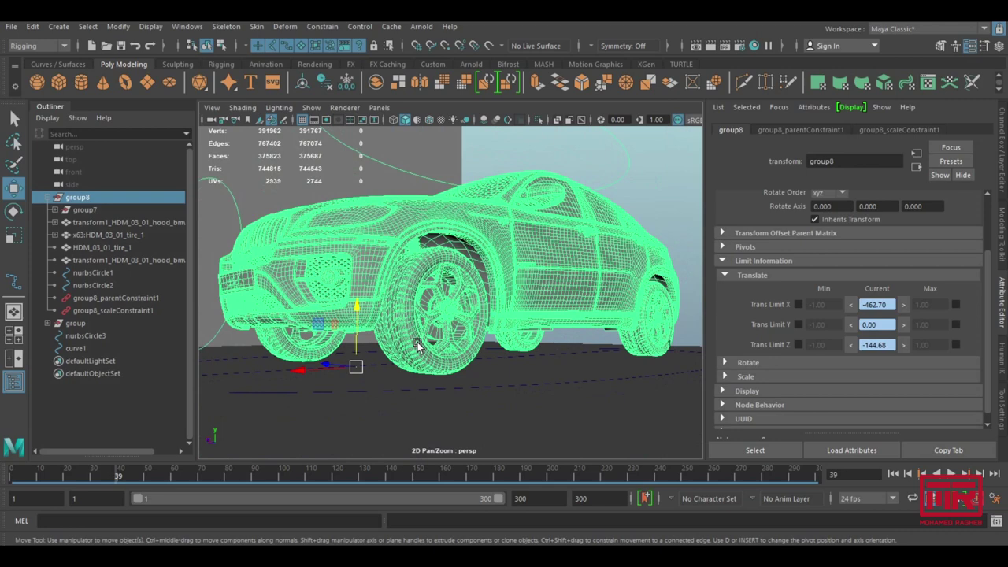
{"action": "left_click_drag", "start_coordinate": [429, 339], "coordinate": [516, 309], "text": "alt"}
{"action": "left_click", "coordinate": [577, 363]}
{"action": "mouse_move", "coordinate": [543, 345]}
{"action": "left_mouse_down", "text": "alt"}
{"action": "mouse_move", "coordinate": [479, 346]}
{"action": "mouse_move", "coordinate": [493, 344]}
{"action": "left_mouse_up", "text": "alt"}
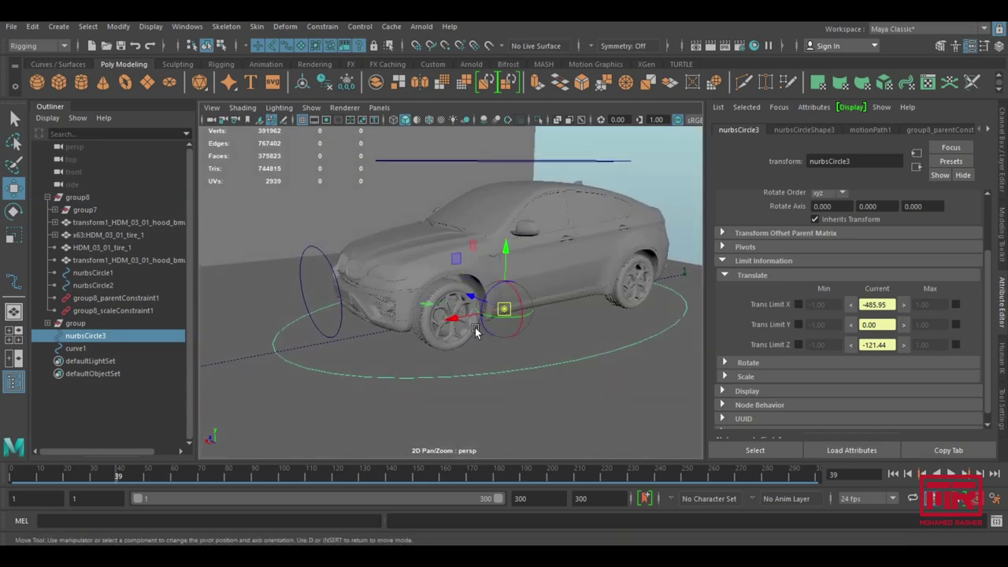
{"action": "left_click_drag", "start_coordinate": [453, 318], "coordinate": [417, 331]}
{"action": "key", "text": "ctrl+z"}
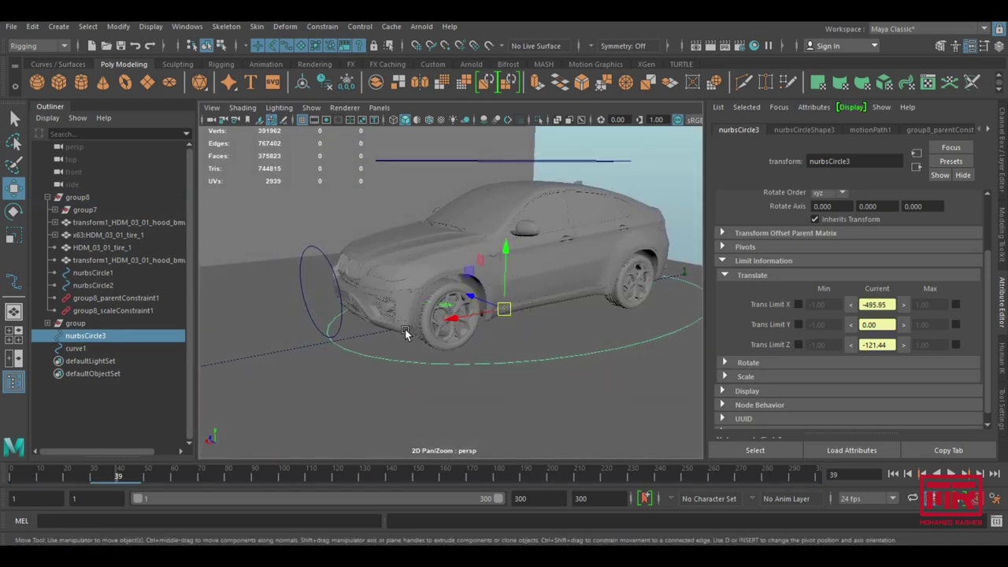
- Scrub the car to frame 132 and back to 120, selecting the nurbsCircle1 control
{"action": "mouse_move", "coordinate": [504, 329]}
{"action": "left_mouse_down", "text": "alt"}
{"action": "mouse_move", "coordinate": [540, 349]}
{"action": "mouse_move", "coordinate": [401, 312]}
{"action": "mouse_move", "coordinate": [394, 338]}
{"action": "mouse_move", "coordinate": [533, 331]}
{"action": "mouse_move", "coordinate": [378, 304]}
{"action": "left_mouse_up", "text": "alt"}
{"action": "right_click_drag", "start_coordinate": [378, 304], "coordinate": [462, 325], "text": "alt"}
{"action": "mouse_move", "coordinate": [461, 325]}
{"action": "left_mouse_down", "text": "alt"}
{"action": "mouse_move", "coordinate": [504, 333]}
{"action": "mouse_move", "coordinate": [470, 337]}
{"action": "mouse_move", "coordinate": [495, 333]}
{"action": "left_mouse_up", "text": "alt"}
{"action": "mouse_move", "coordinate": [378, 339]}
{"action": "left_mouse_down", "text": "alt"}
{"action": "mouse_move", "coordinate": [411, 325]}
{"action": "mouse_move", "coordinate": [403, 331]}
{"action": "mouse_move", "coordinate": [318, 284]}
{"action": "left_mouse_up", "text": "alt"}
{"action": "left_click_drag", "start_coordinate": [130, 476], "coordinate": [370, 476]}
{"action": "mouse_move", "coordinate": [441, 330]}
{"action": "left_mouse_down", "text": "alt"}
{"action": "mouse_move", "coordinate": [502, 250]}
{"action": "mouse_move", "coordinate": [559, 316]}
{"action": "mouse_move", "coordinate": [520, 342]}
{"action": "mouse_move", "coordinate": [530, 262]}
{"action": "mouse_move", "coordinate": [554, 277]}
{"action": "mouse_move", "coordinate": [533, 341]}
{"action": "left_mouse_up", "text": "alt"}
{"action": "left_click", "coordinate": [540, 196]}
{"action": "mouse_move", "coordinate": [541, 196]}
{"action": "left_mouse_down", "text": "alt"}
{"action": "mouse_move", "coordinate": [455, 296]}
{"action": "mouse_move", "coordinate": [499, 313]}
{"action": "mouse_move", "coordinate": [525, 338]}
{"action": "left_mouse_up", "text": "alt"}
{"action": "mouse_move", "coordinate": [360, 472]}
{"action": "left_mouse_down"}
{"action": "mouse_move", "coordinate": [308, 473]}
{"action": "mouse_move", "coordinate": [371, 472]}
{"action": "mouse_move", "coordinate": [338, 473]}
{"action": "mouse_move", "coordinate": [333, 453]}
{"action": "mouse_move", "coordinate": [297, 455]}
{"action": "mouse_move", "coordinate": [326, 441]}
{"action": "left_mouse_up"}
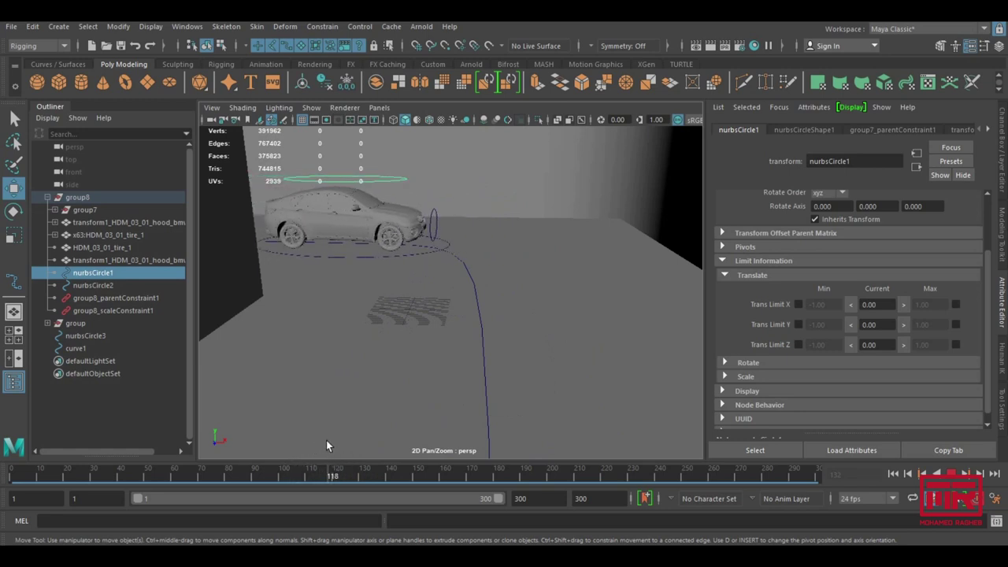
- Select nurbsCircle2 at the car's front, scrub frames 1 to 21, then switch to the canyon scene
{"action": "left_click", "coordinate": [432, 211]}
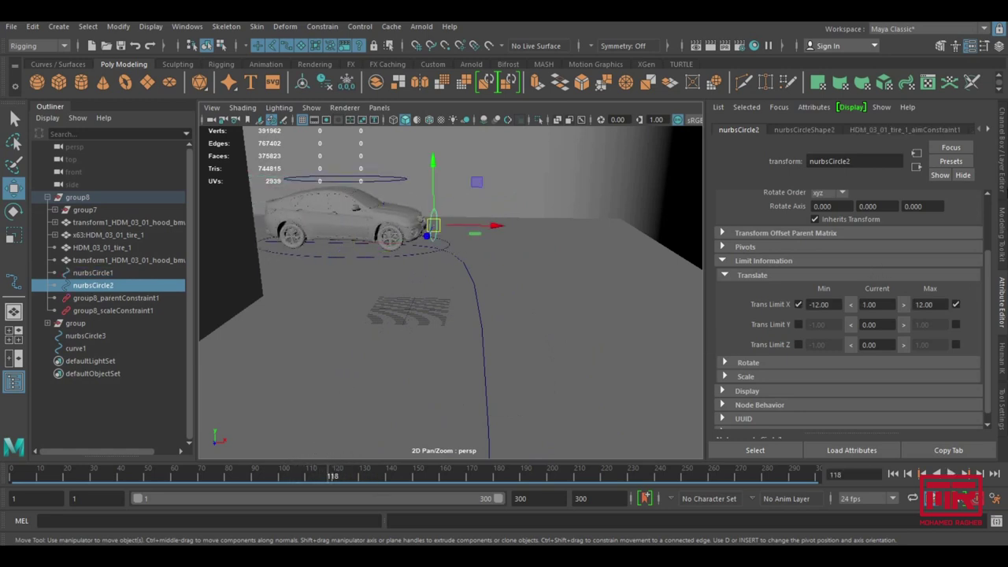
{"action": "key", "text": "ctrl+a"}
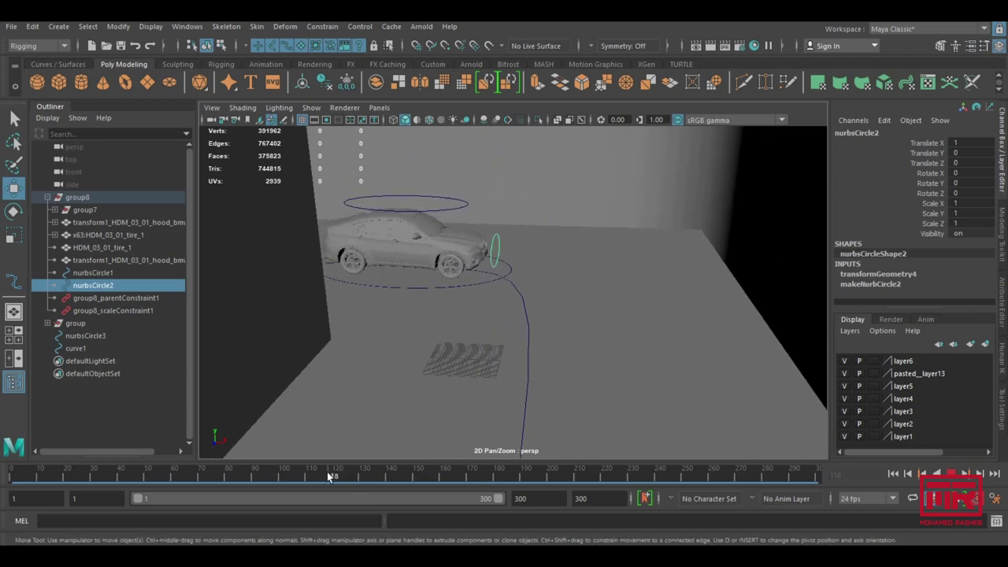
{"action": "key", "text": "alt+shift+v"}
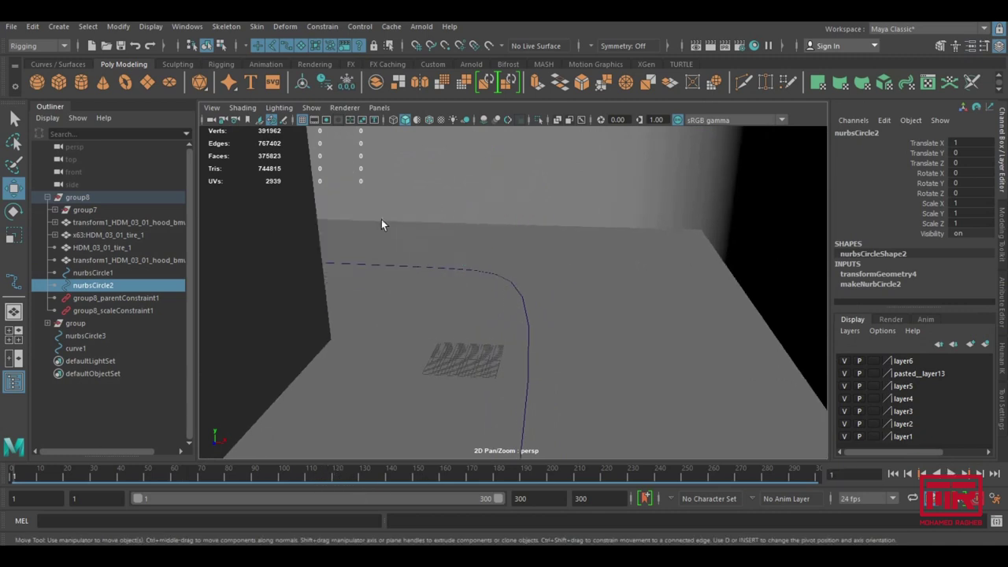
{"action": "right_click_drag", "start_coordinate": [280, 287], "coordinate": [520, 263], "text": "alt"}
{"action": "mouse_move", "coordinate": [521, 262]}
{"action": "left_mouse_down", "text": "alt"}
{"action": "mouse_move", "coordinate": [453, 299]}
{"action": "mouse_move", "coordinate": [621, 309]}
{"action": "mouse_move", "coordinate": [667, 271]}
{"action": "mouse_move", "coordinate": [598, 251]}
{"action": "left_mouse_up", "text": "alt"}
{"action": "key", "text": "f"}
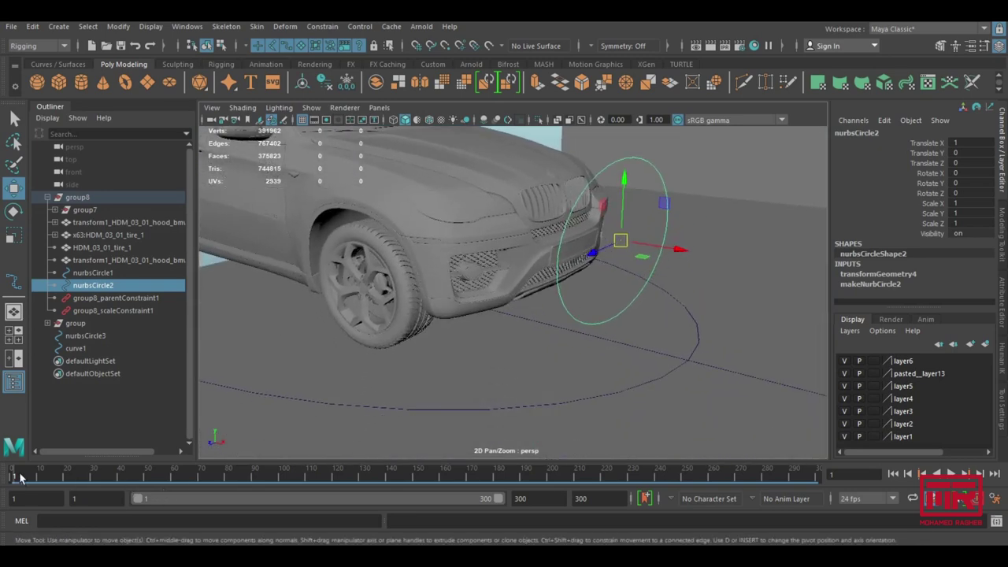
{"action": "left_click_drag", "start_coordinate": [19, 479], "coordinate": [70, 475]}
{"action": "mouse_move", "coordinate": [352, 272]}
{"action": "left_mouse_down", "text": "alt"}
{"action": "mouse_move", "coordinate": [421, 293]}
{"action": "mouse_move", "coordinate": [409, 298]}
{"action": "left_mouse_up", "text": "alt"}
{"action": "mouse_move", "coordinate": [410, 298]}
{"action": "right_mouse_down", "text": "alt"}
{"action": "mouse_move", "coordinate": [447, 304]}
{"action": "mouse_move", "coordinate": [457, 325]}
{"action": "right_mouse_up", "text": "alt"}
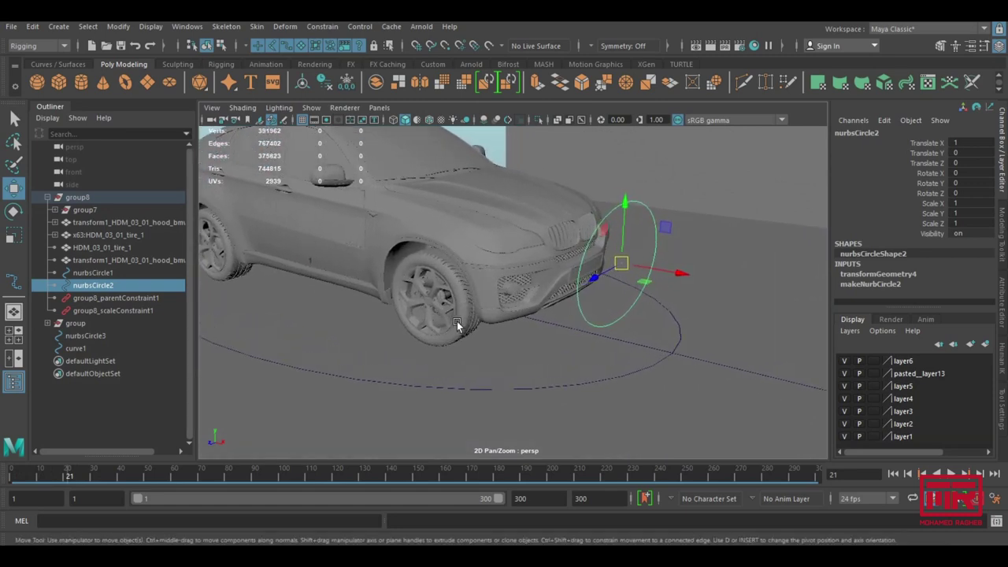
{"action": "left_click", "coordinate": [353, 515]}
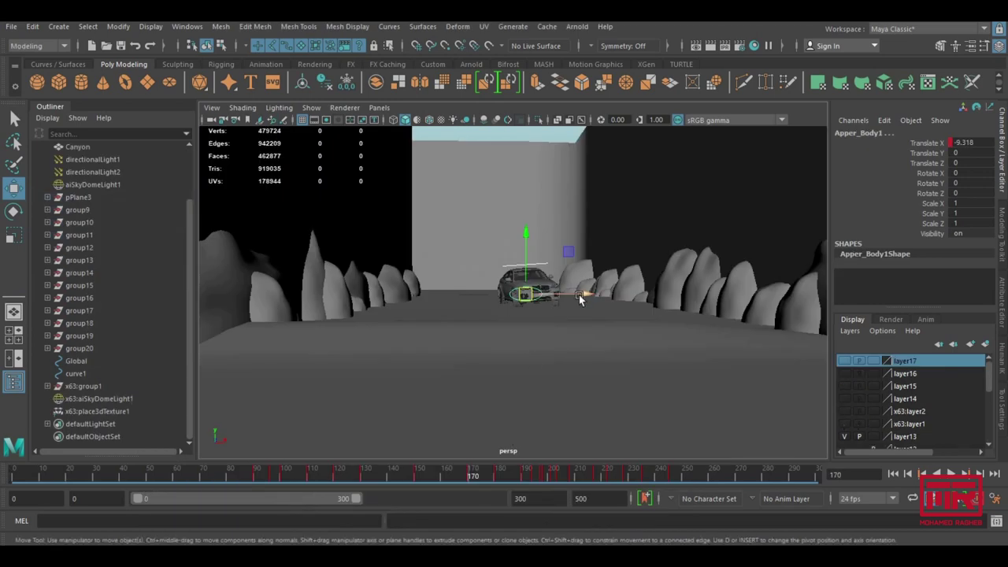
- Return to frame 0, zoom in on the car and select its front wheel
{"action": "left_click_drag", "start_coordinate": [472, 476], "coordinate": [14, 475]}
{"action": "mouse_move", "coordinate": [457, 205]}
{"action": "left_mouse_down", "text": "alt"}
{"action": "mouse_move", "coordinate": [559, 382]}
{"action": "mouse_move", "coordinate": [404, 229]}
{"action": "left_mouse_up", "text": "alt"}
{"action": "left_click_drag", "start_coordinate": [657, 315], "coordinate": [638, 307], "text": "alt"}
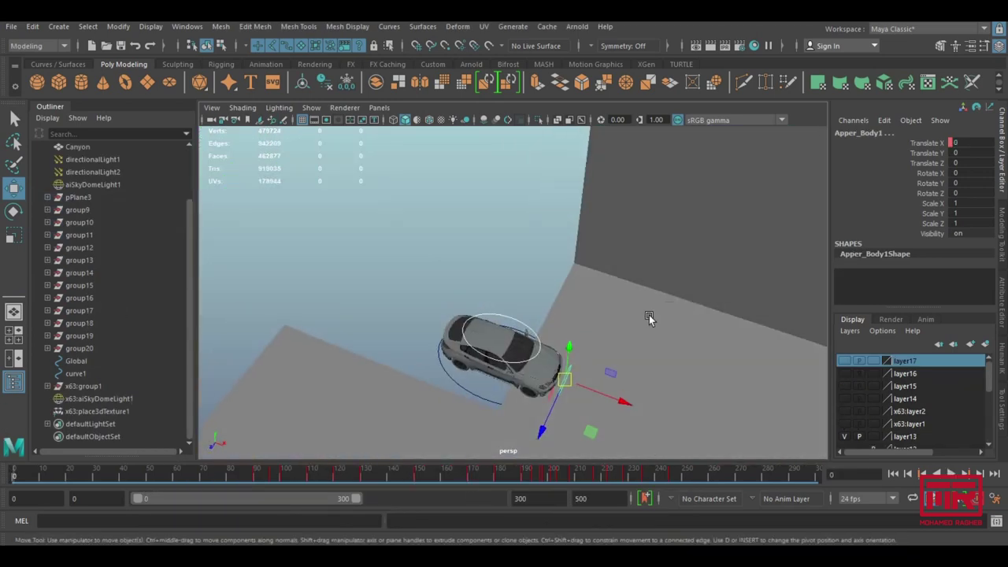
{"action": "right_click_drag", "start_coordinate": [638, 307], "coordinate": [581, 230], "text": "alt"}
{"action": "mouse_move", "coordinate": [528, 260]}
{"action": "left_mouse_down", "text": "alt"}
{"action": "mouse_move", "coordinate": [513, 265]}
{"action": "mouse_move", "coordinate": [513, 255]}
{"action": "mouse_move", "coordinate": [565, 280]}
{"action": "left_mouse_up", "text": "alt"}
{"action": "right_click_drag", "start_coordinate": [565, 279], "coordinate": [574, 264], "text": "alt"}
{"action": "left_click_drag", "start_coordinate": [573, 264], "coordinate": [583, 264], "text": "alt"}
{"action": "right_click_drag", "start_coordinate": [583, 264], "coordinate": [587, 258], "text": "alt"}
{"action": "mouse_move", "coordinate": [587, 259]}
{"action": "left_mouse_down", "text": "alt"}
{"action": "mouse_move", "coordinate": [520, 325]}
{"action": "mouse_move", "coordinate": [566, 326]}
{"action": "mouse_move", "coordinate": [533, 278]}
{"action": "left_mouse_up", "text": "alt"}
{"action": "left_click", "coordinate": [534, 278]}
- With the Rotate tool, pick the wheel's Rotate X channel and open Expressions for it
{"action": "mouse_move", "coordinate": [648, 274]}
{"action": "left_mouse_down", "text": "alt"}
{"action": "mouse_move", "coordinate": [657, 291]}
{"action": "mouse_move", "coordinate": [614, 282]}
{"action": "mouse_move", "coordinate": [642, 293]}
{"action": "left_mouse_up", "text": "alt"}
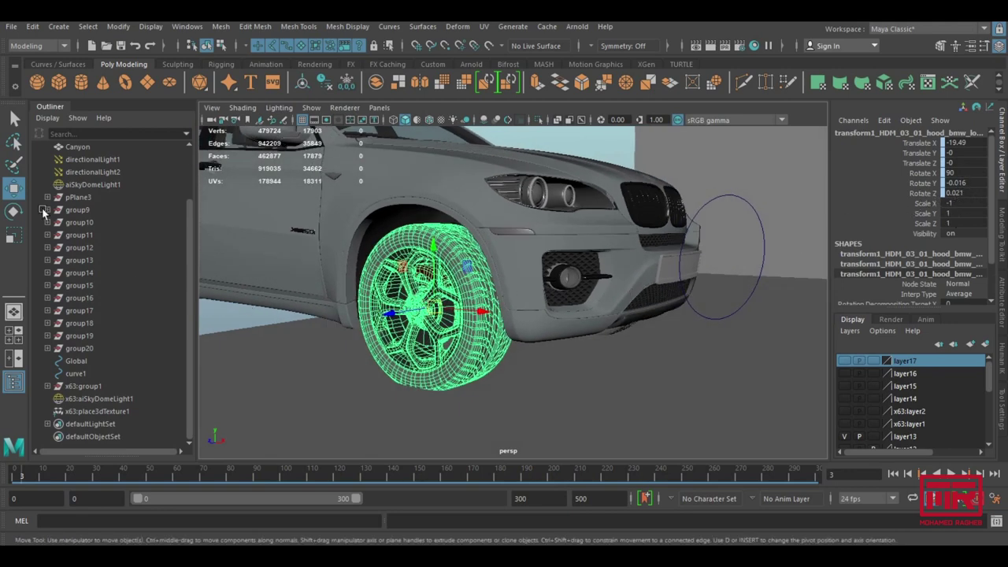
{"action": "left_click", "coordinate": [13, 212]}
{"action": "left_click_drag", "start_coordinate": [442, 331], "coordinate": [488, 323], "text": "alt"}
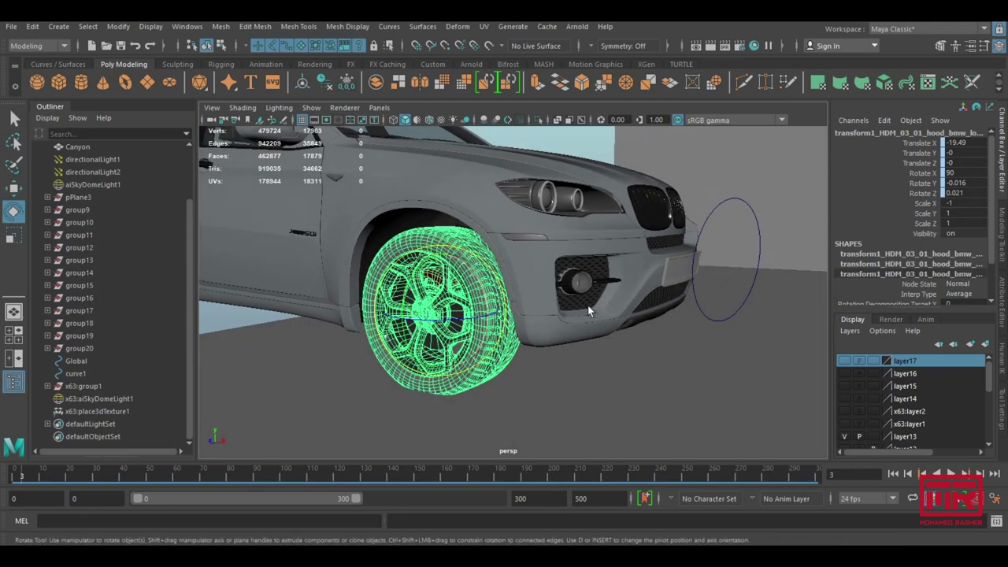
{"action": "left_click", "coordinate": [924, 172]}
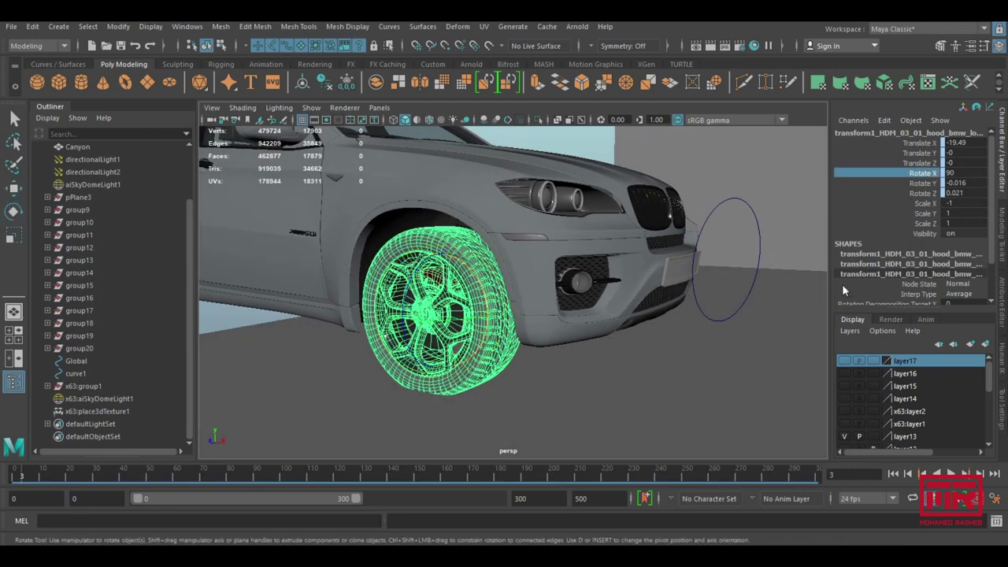
{"action": "left_click", "coordinate": [885, 120]}
{"action": "left_click", "coordinate": [888, 134]}
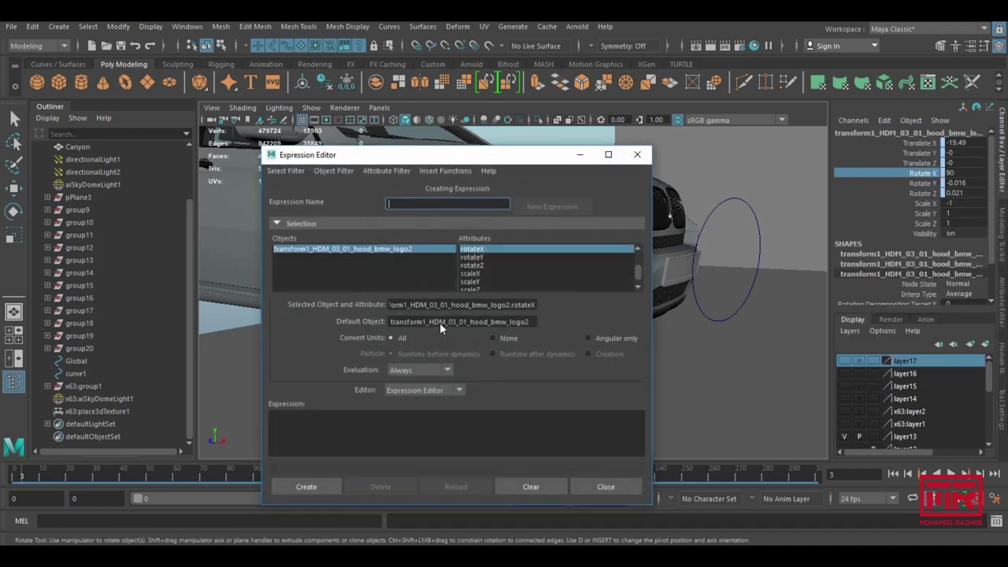
- Close the Expression Editor, select the car group with the Move tool, and show it shaded with wireframe
{"action": "left_click", "coordinate": [606, 487]}
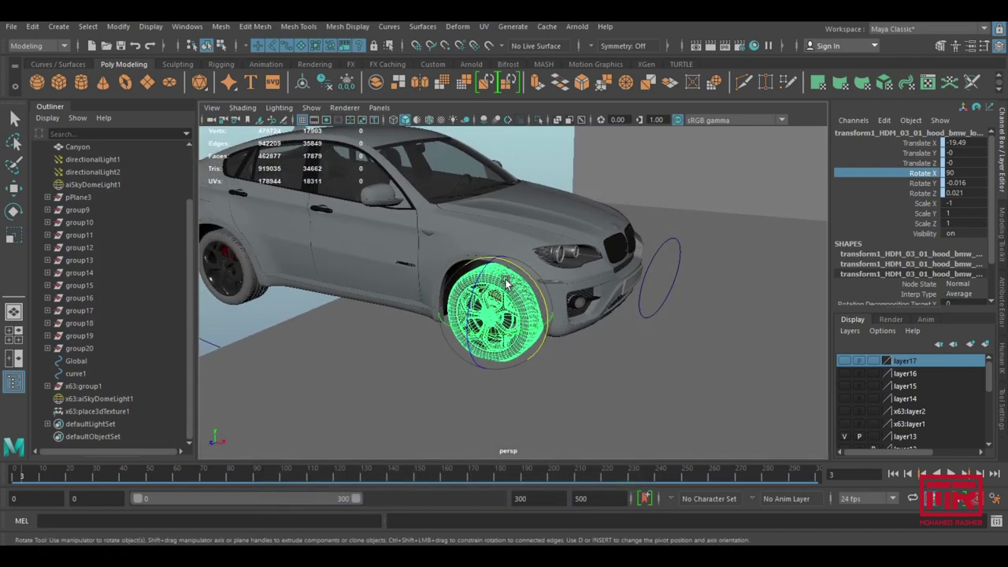
{"action": "left_click", "coordinate": [443, 297]}
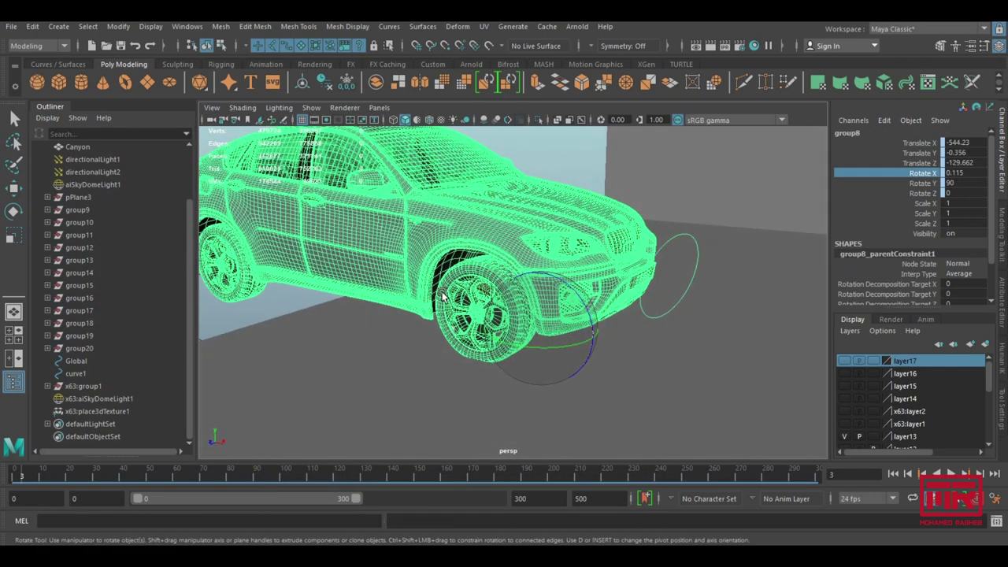
{"action": "key", "text": "w"}
{"action": "left_click_drag", "start_coordinate": [443, 296], "coordinate": [411, 268], "text": "alt"}
{"action": "key", "text": "5"}
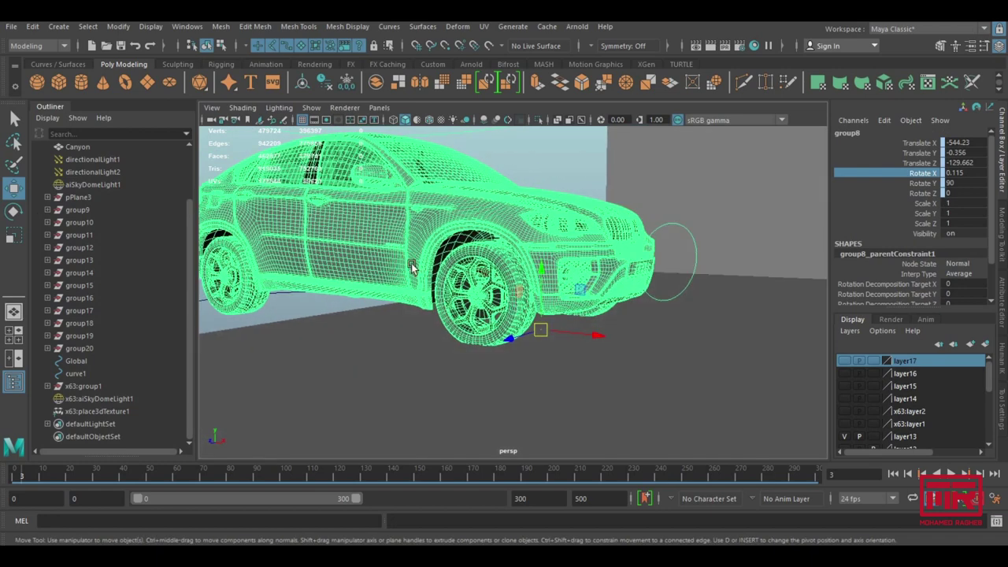
- Select the left front wheel, test-rotate it, and undo the rotation
{"action": "left_click", "coordinate": [270, 260]}
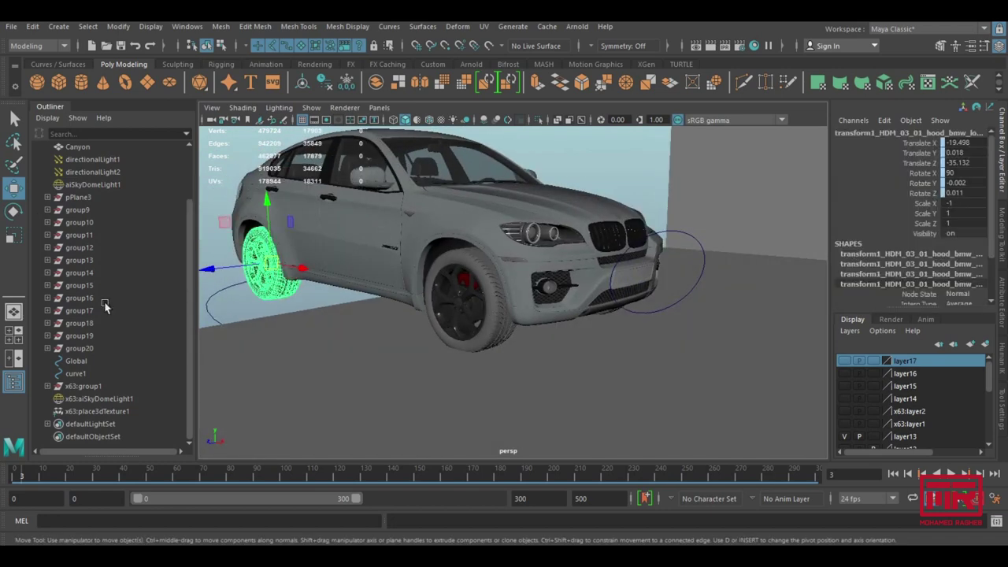
{"action": "left_click", "coordinate": [13, 211]}
{"action": "left_click_drag", "start_coordinate": [292, 237], "coordinate": [296, 260]}
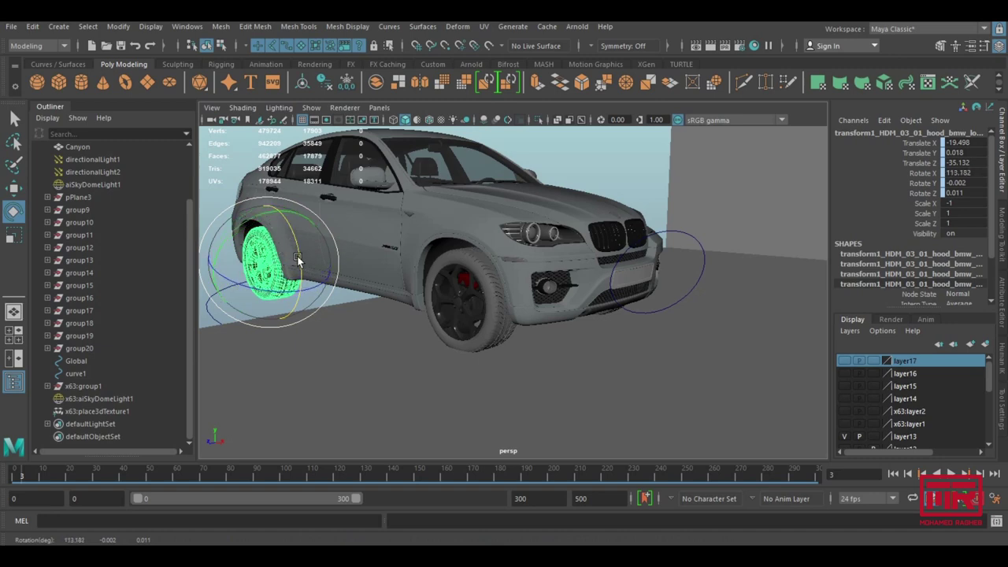
{"action": "key", "text": "ctrl+z"}
{"action": "mouse_move", "coordinate": [453, 311]}
{"action": "left_mouse_down", "text": "alt"}
{"action": "mouse_move", "coordinate": [445, 328]}
{"action": "mouse_move", "coordinate": [277, 298]}
{"action": "left_mouse_up", "text": "alt"}
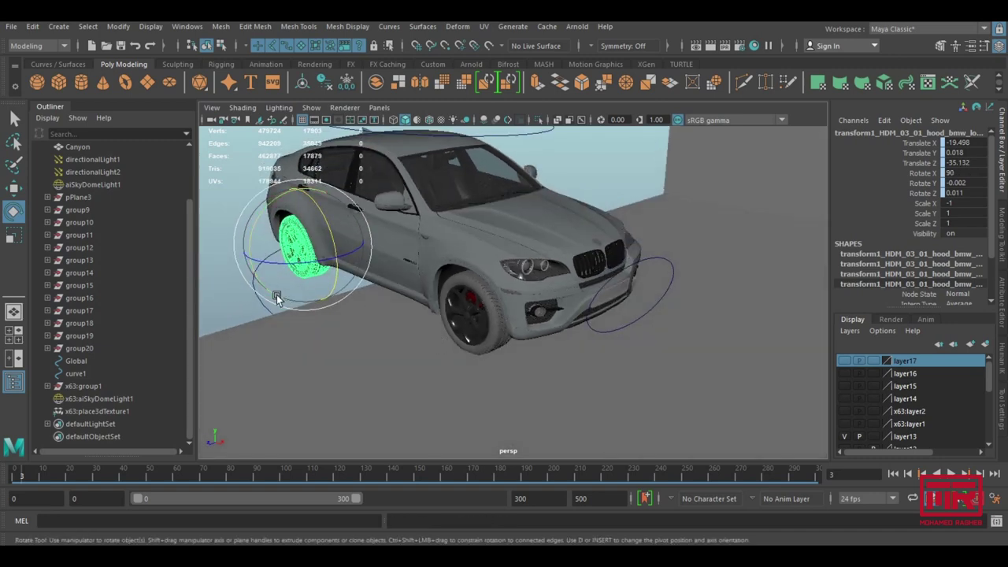
- Select the Global control and move the car body, nudging it slightly along X
{"action": "left_click", "coordinate": [264, 313]}
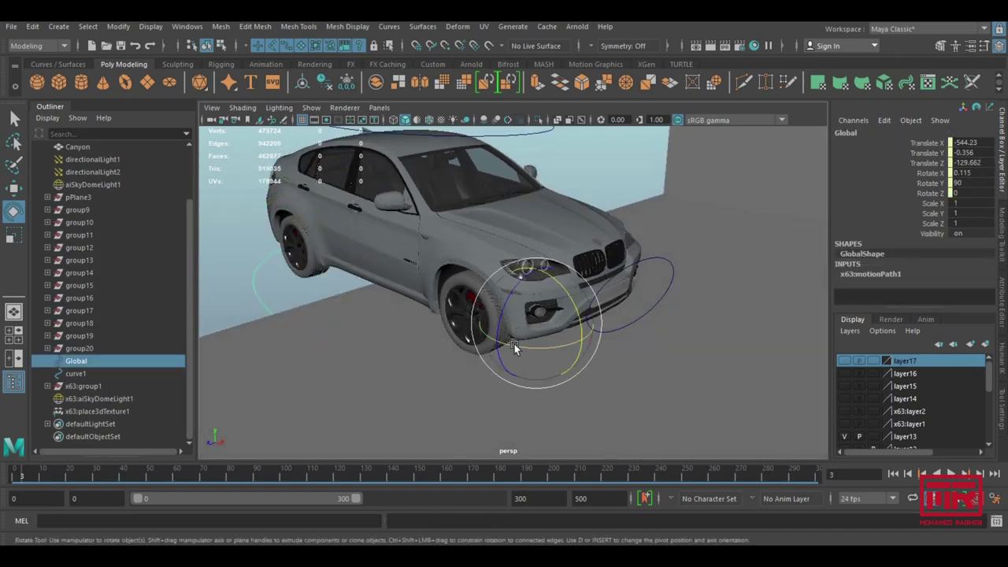
{"action": "key", "text": "w"}
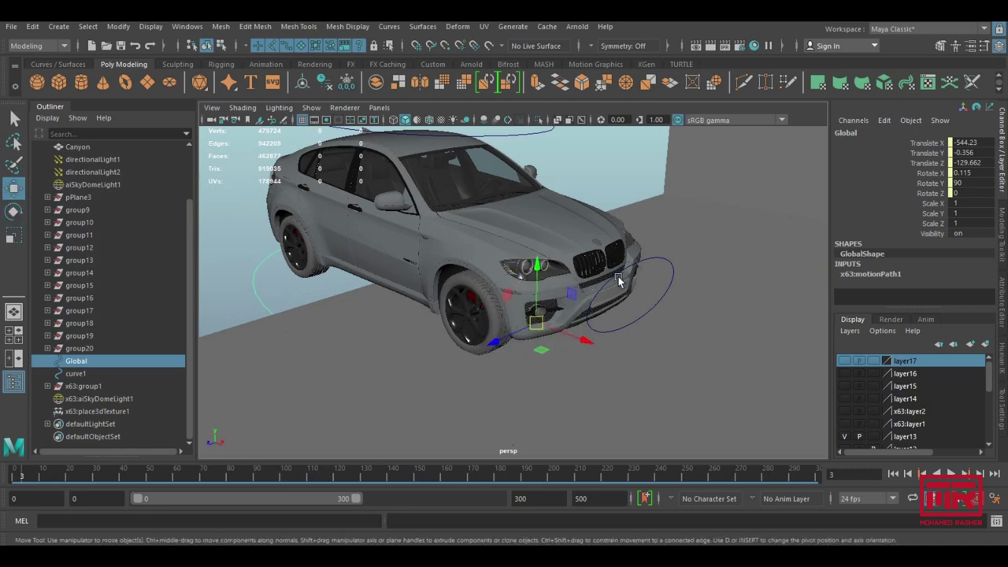
{"action": "left_click", "coordinate": [532, 148]}
{"action": "left_click_drag", "start_coordinate": [443, 286], "coordinate": [502, 300]}
{"action": "left_click", "coordinate": [232, 297]}
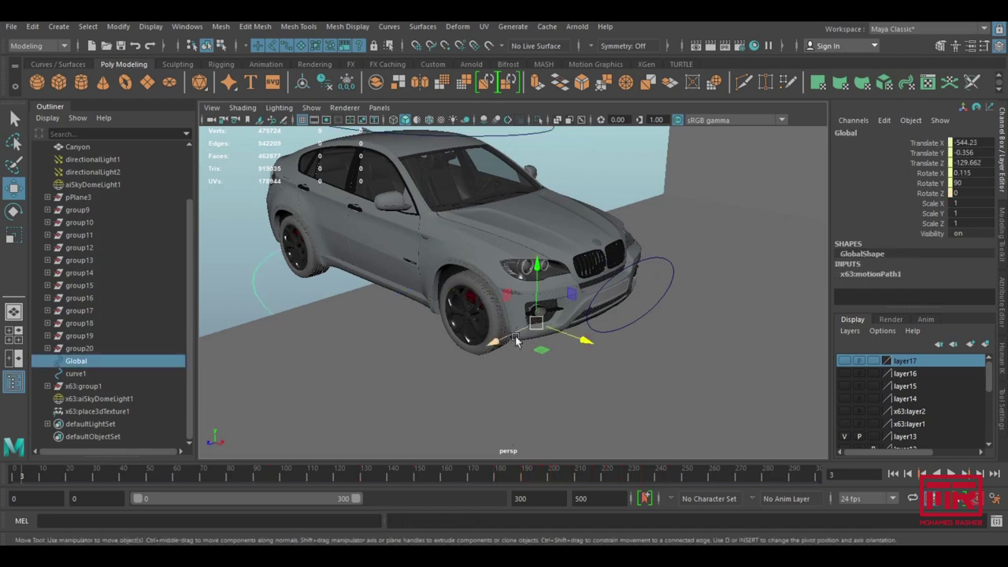
{"action": "left_click_drag", "start_coordinate": [586, 343], "coordinate": [635, 372]}
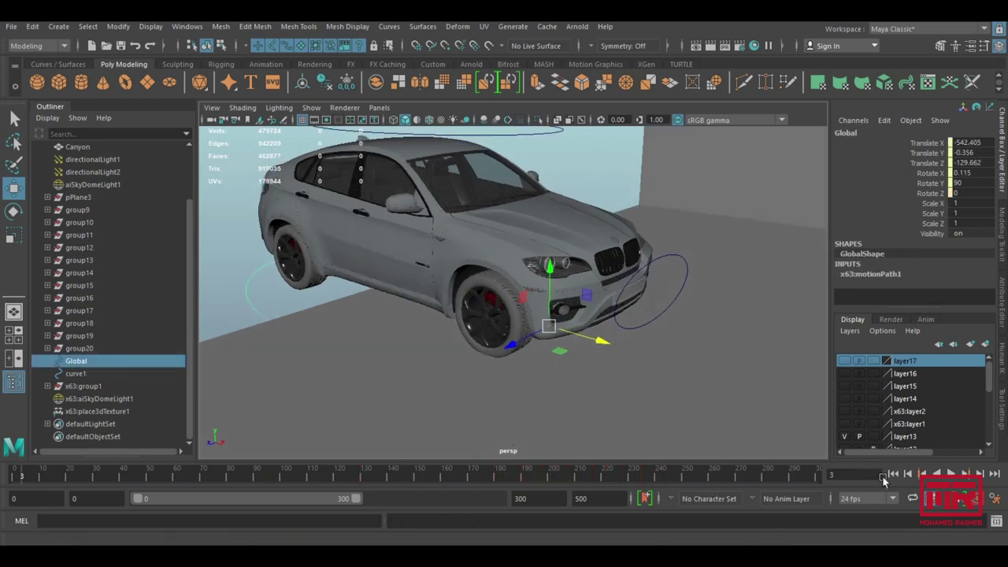
- Step through frames 0, 2, 7, 5 and 8, then scrub to watch the car follow the path
{"action": "left_click", "coordinate": [18, 477]}
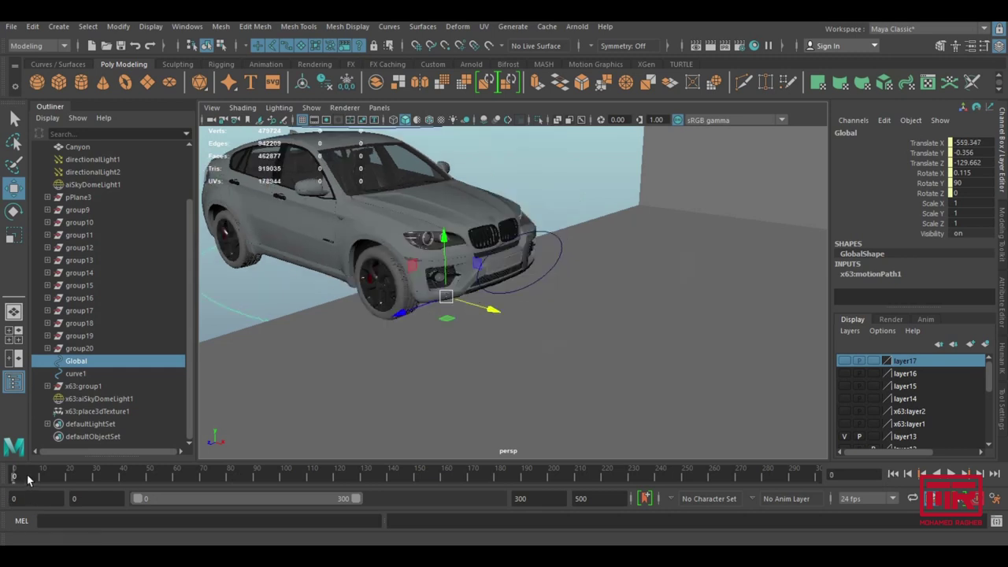
{"action": "left_click_drag", "start_coordinate": [36, 478], "coordinate": [47, 477]}
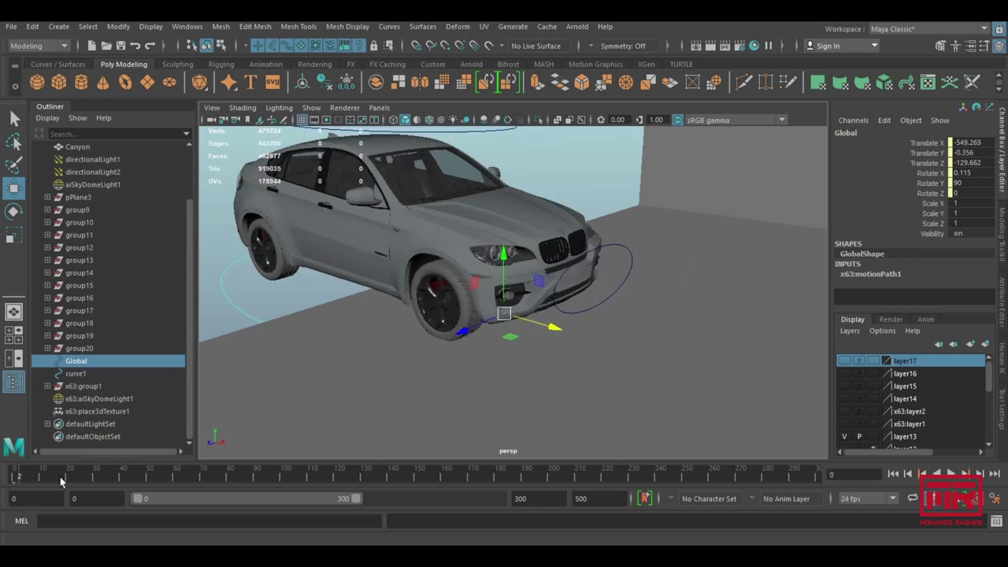
{"action": "left_click", "coordinate": [61, 482]}
{"action": "key", "text": "alt+comma"}
{"action": "key", "text": "alt+comma"}
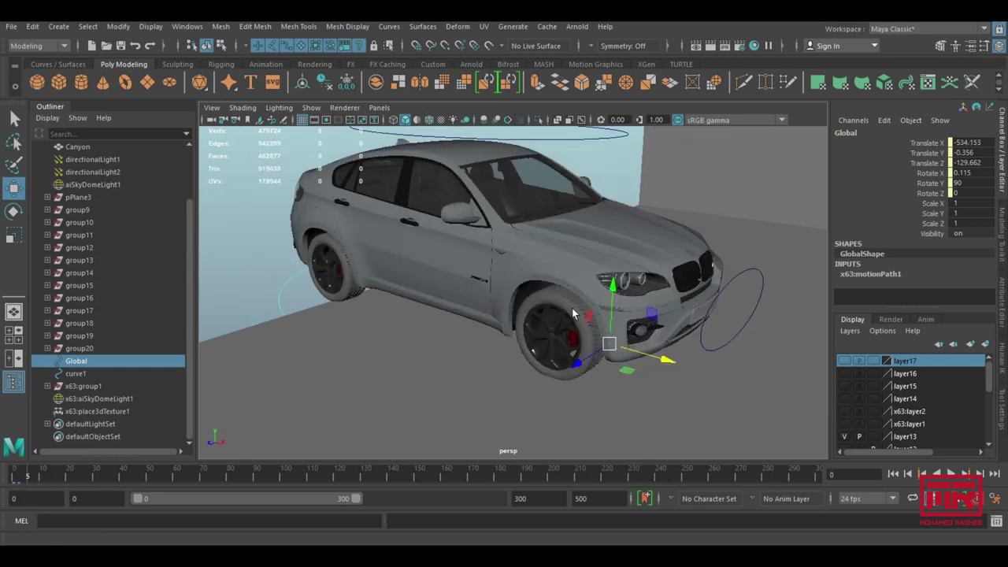
{"action": "key", "text": "alt+period"}
{"action": "key", "text": "alt+period"}
{"action": "key", "text": "alt+period"}
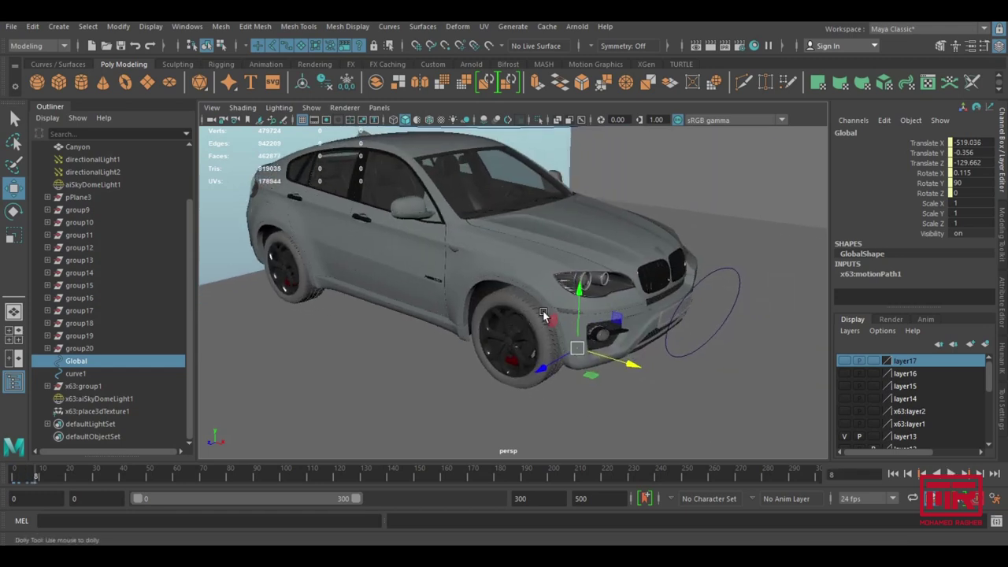
{"action": "scroll", "coordinate": [543, 315], "scroll_direction": "up", "scroll_amount": 2}
{"action": "scroll", "coordinate": [541, 324], "scroll_direction": "up", "scroll_amount": 2}
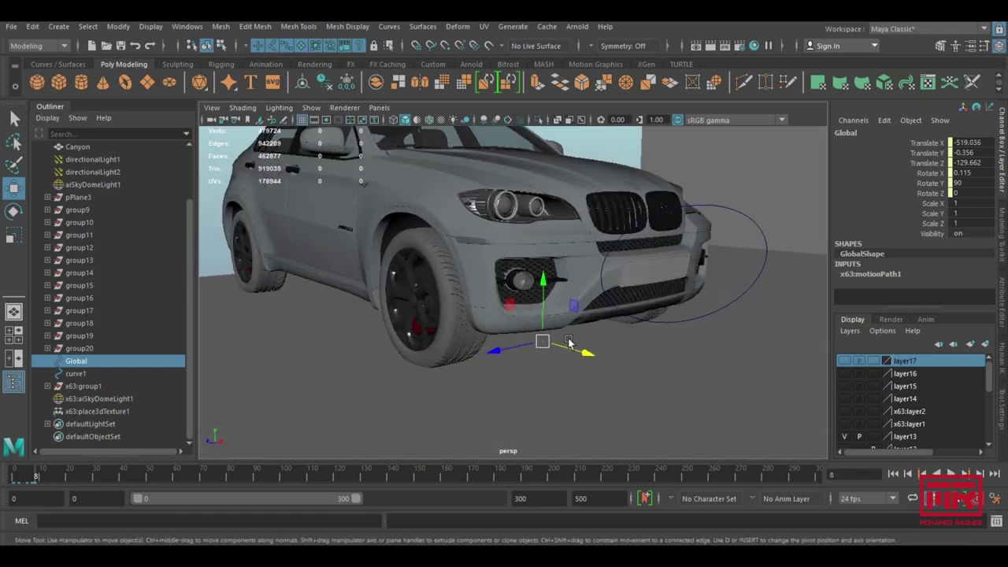
{"action": "scroll", "coordinate": [506, 340], "scroll_direction": "down", "scroll_amount": 1}
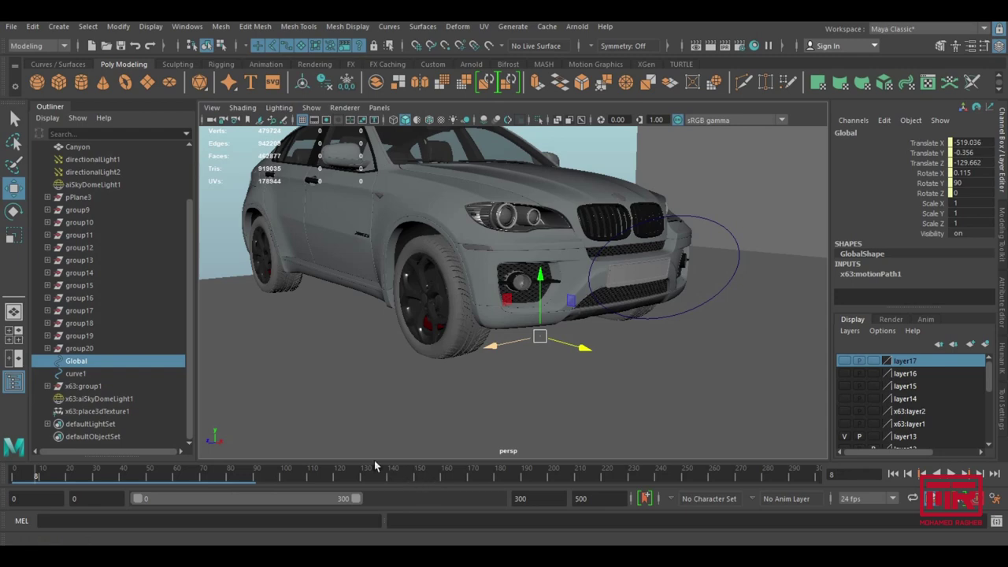
{"action": "mouse_move", "coordinate": [81, 477]}
{"action": "left_mouse_down"}
{"action": "mouse_move", "coordinate": [56, 471]}
{"action": "mouse_move", "coordinate": [35, 483]}
{"action": "left_mouse_up"}
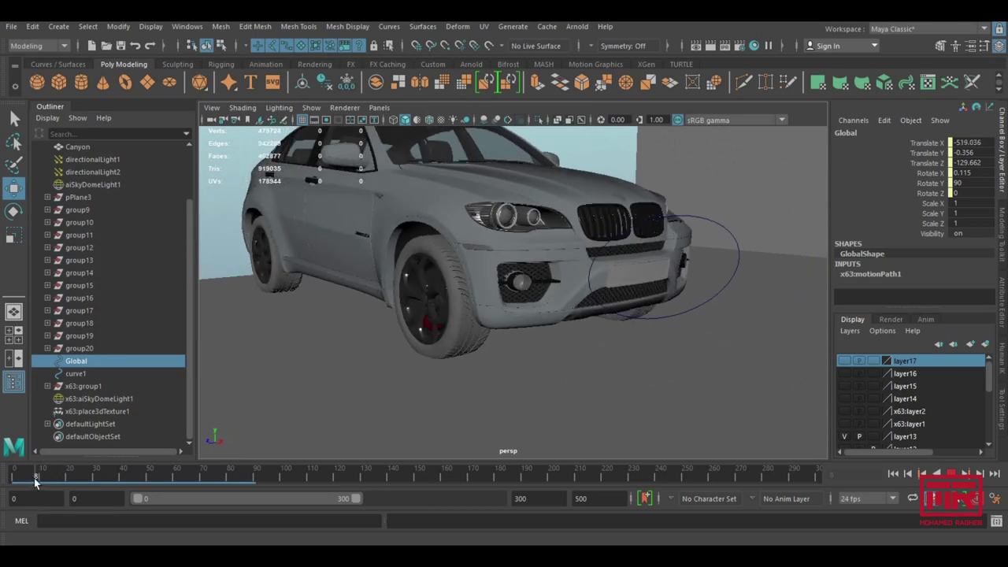
{"action": "left_click_drag", "start_coordinate": [34, 483], "coordinate": [36, 477]}
- Pull back to see the car and path, return to about frame 6, and select the front wheel
{"action": "right_click_drag", "start_coordinate": [473, 315], "coordinate": [441, 300], "text": "alt"}
{"action": "left_click_drag", "start_coordinate": [489, 316], "coordinate": [539, 312], "text": "alt"}
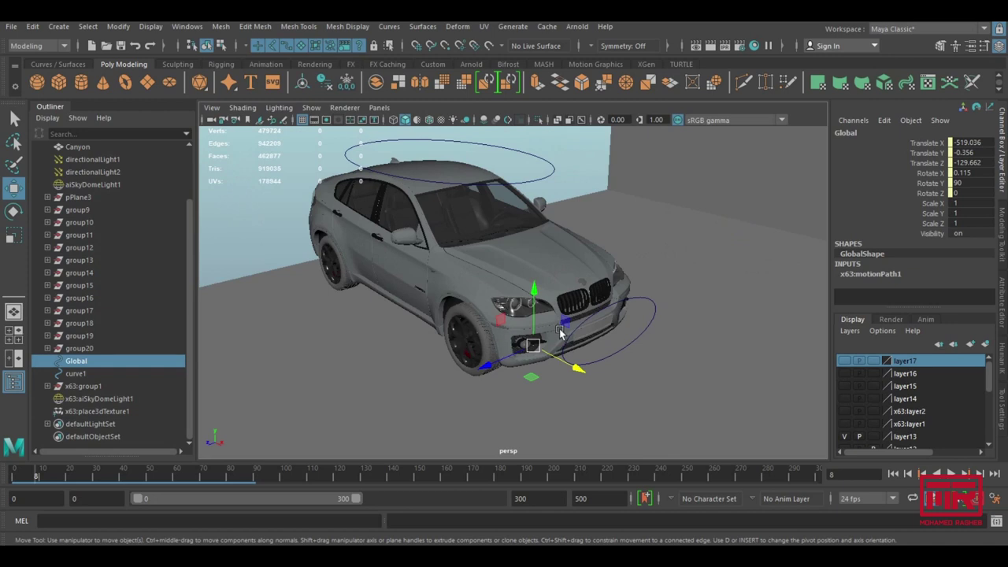
{"action": "left_click_drag", "start_coordinate": [574, 314], "coordinate": [544, 313], "text": "alt"}
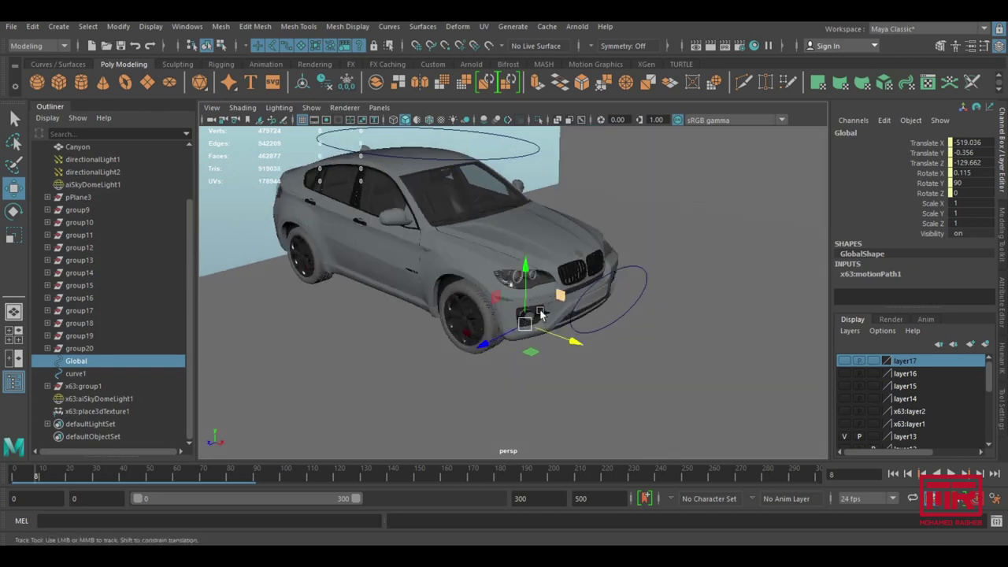
{"action": "left_click_drag", "start_coordinate": [160, 477], "coordinate": [32, 471]}
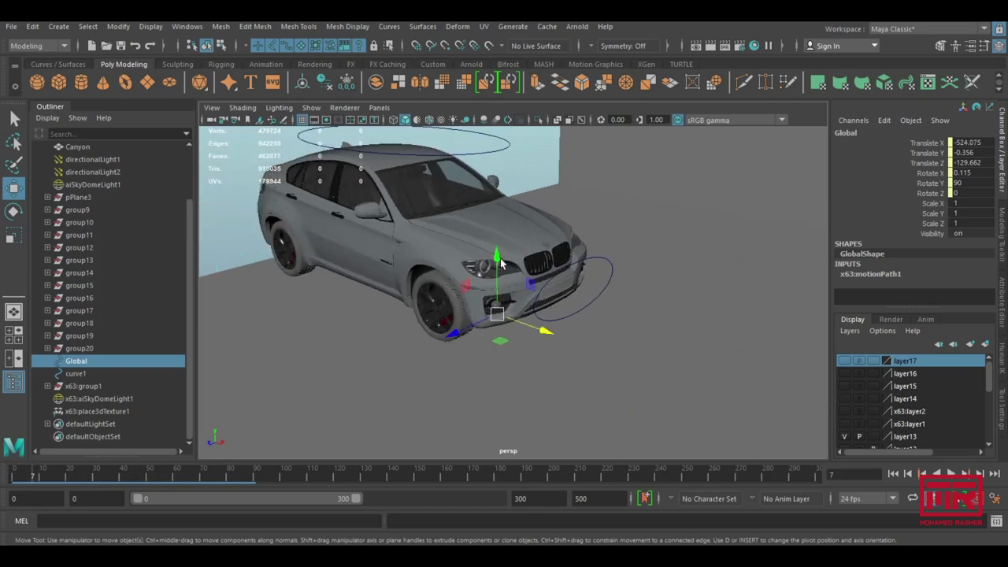
{"action": "left_click_drag", "start_coordinate": [533, 271], "coordinate": [420, 306], "text": "alt"}
{"action": "left_click", "coordinate": [434, 294]}
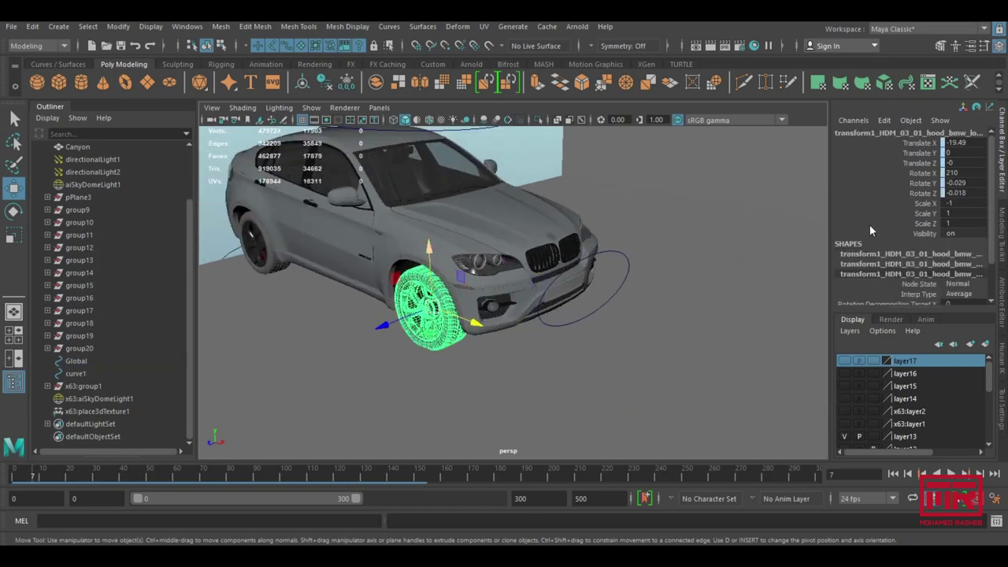
- With the Rotate tool, step to frame 9 and open, then close, an expression on rotateZ
{"action": "left_click", "coordinate": [14, 212]}
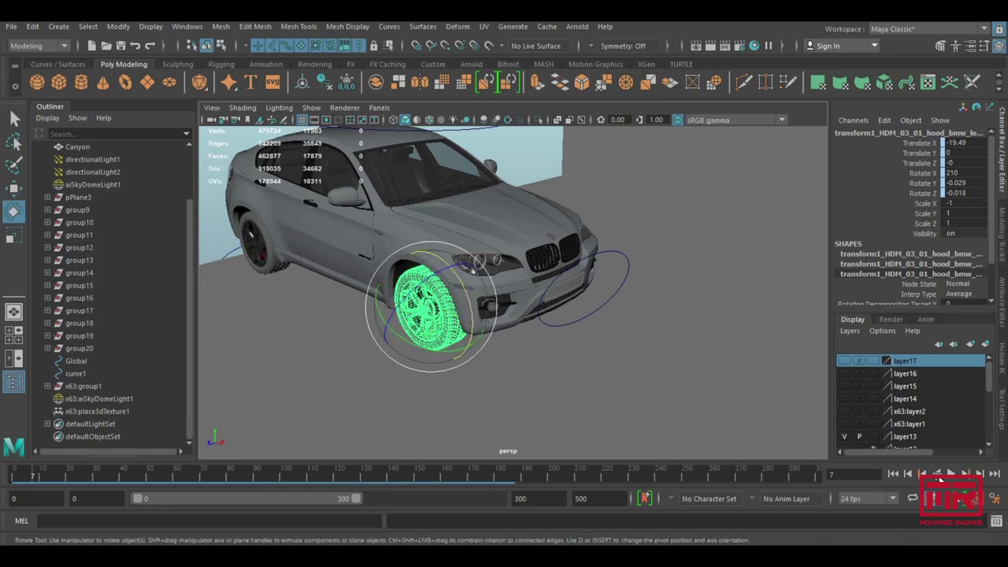
{"action": "left_click", "coordinate": [983, 479]}
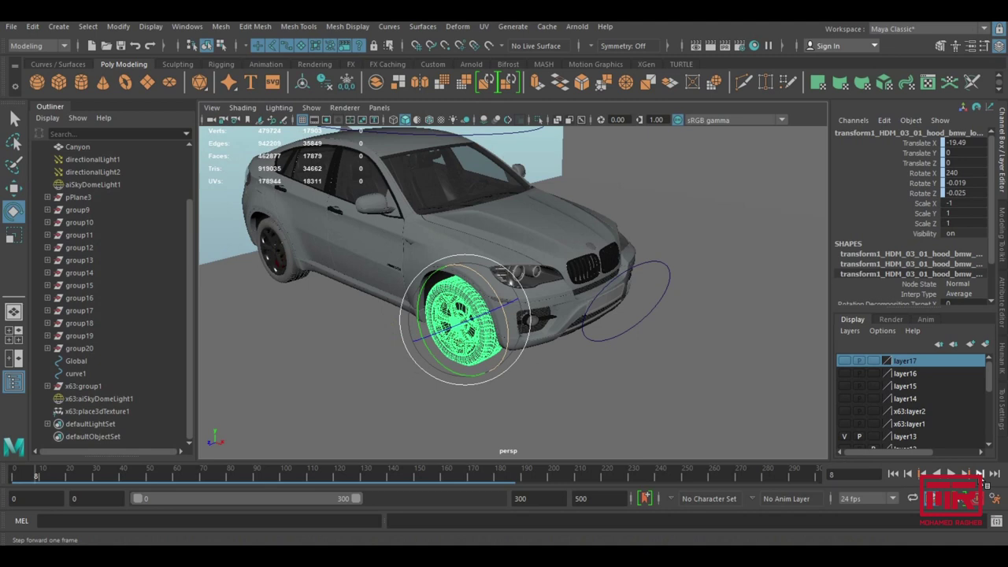
{"action": "left_click", "coordinate": [982, 478]}
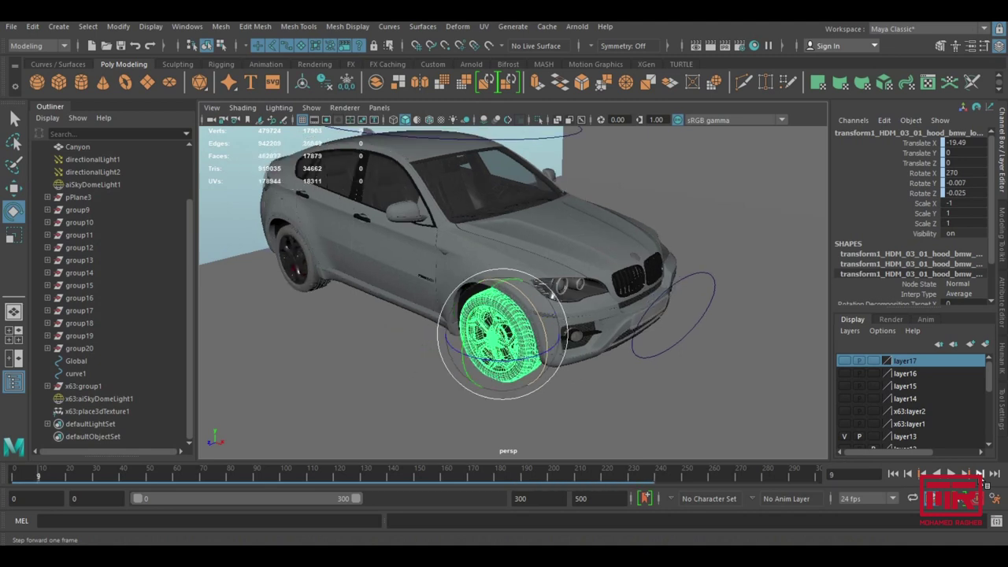
{"action": "left_click", "coordinate": [919, 195]}
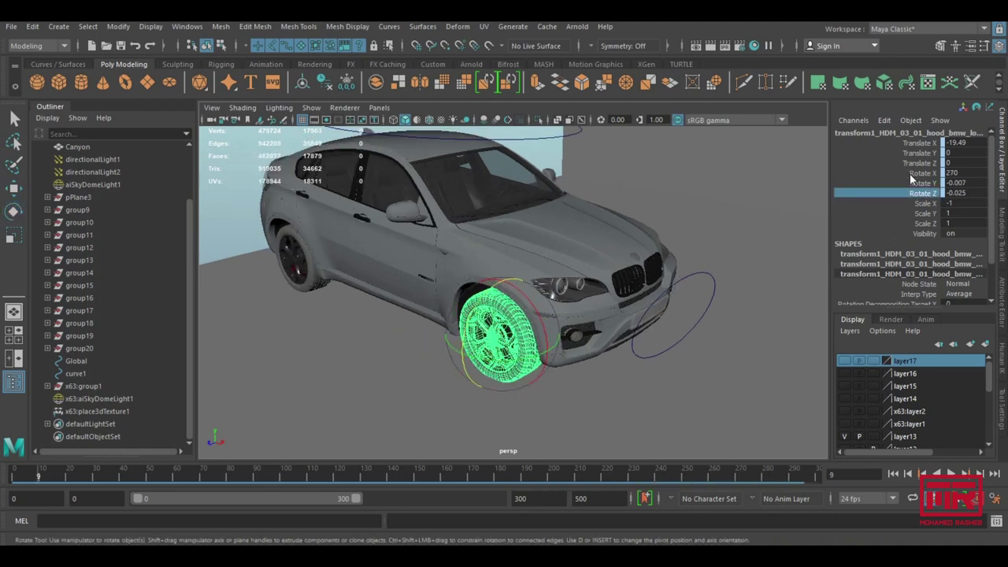
{"action": "left_click", "coordinate": [886, 121]}
{"action": "left_click", "coordinate": [900, 134]}
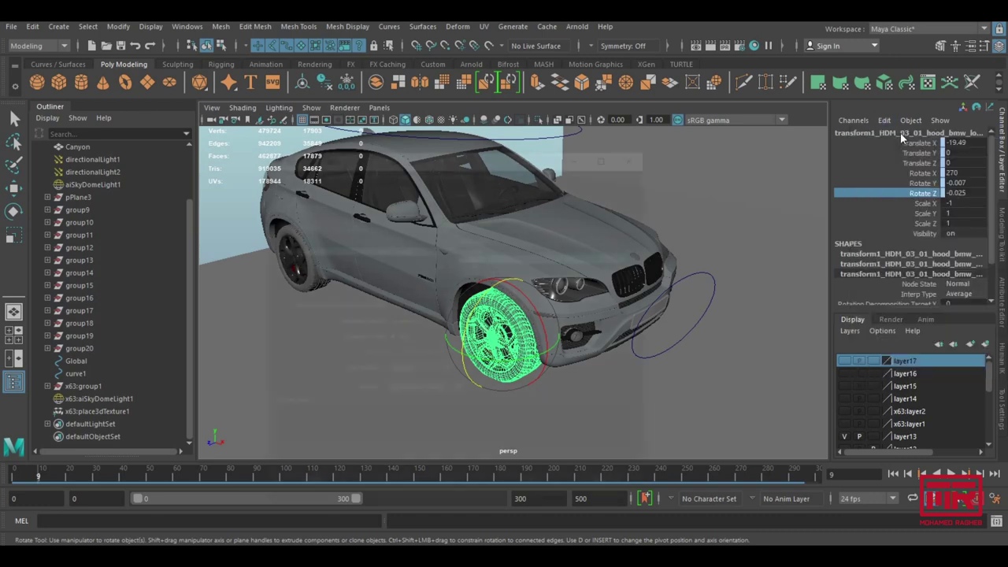
{"action": "left_click", "coordinate": [597, 486]}
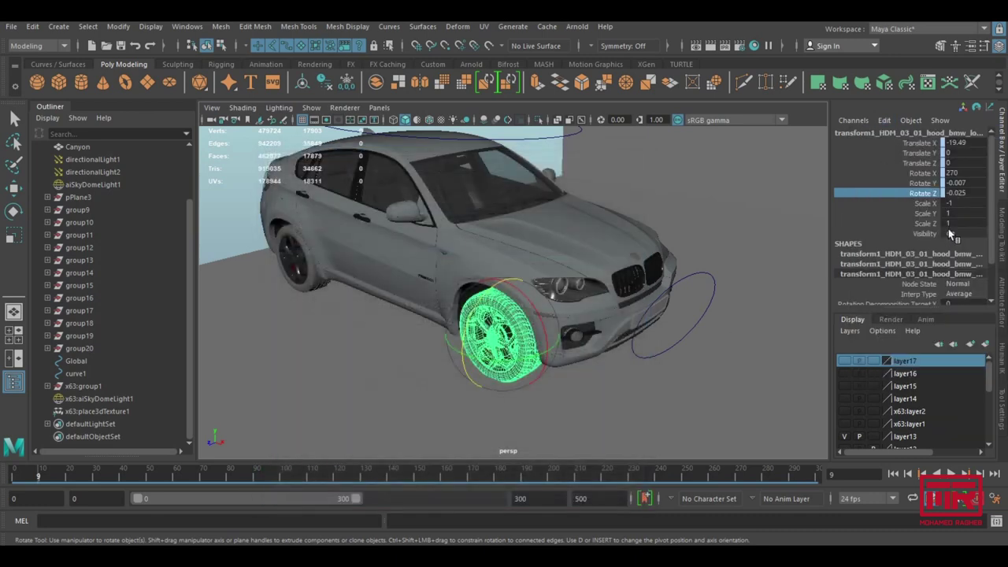
- Open the Expression Editor on the logo object's Rotate X channel
{"action": "left_click", "coordinate": [927, 174]}
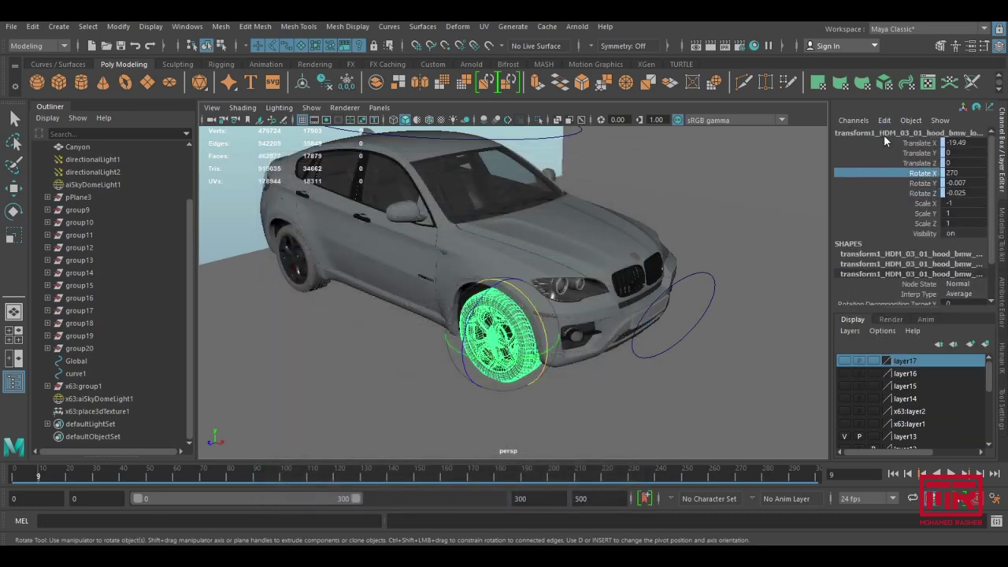
{"action": "left_click", "coordinate": [887, 121]}
{"action": "left_click", "coordinate": [898, 134]}
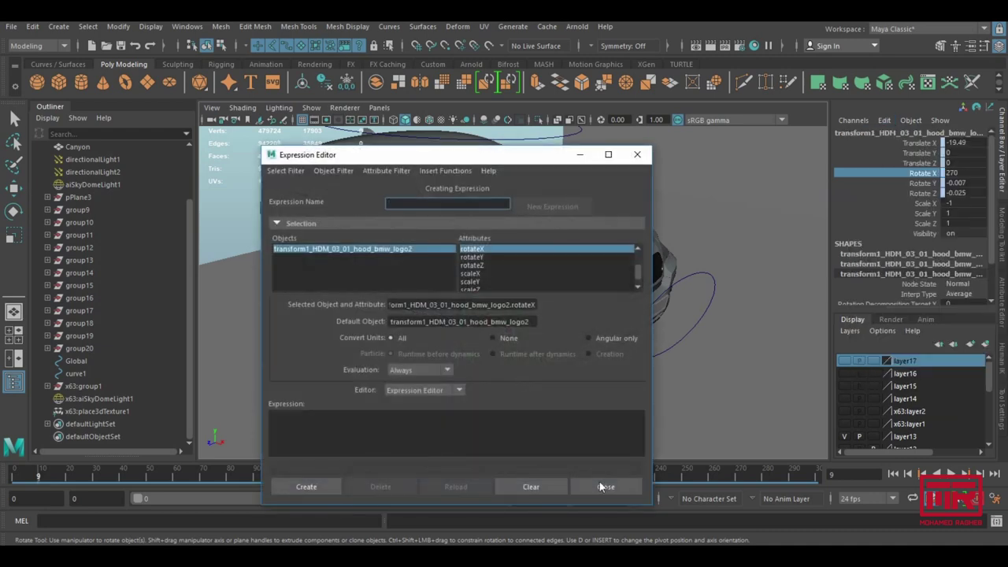
- Close the Expression Editor and orbit in toward the car's front wheel
{"action": "left_click", "coordinate": [606, 487]}
{"action": "left_click_drag", "start_coordinate": [610, 262], "coordinate": [552, 283], "text": "alt"}
{"action": "scroll", "coordinate": [529, 297], "scroll_direction": "up", "scroll_amount": 3}
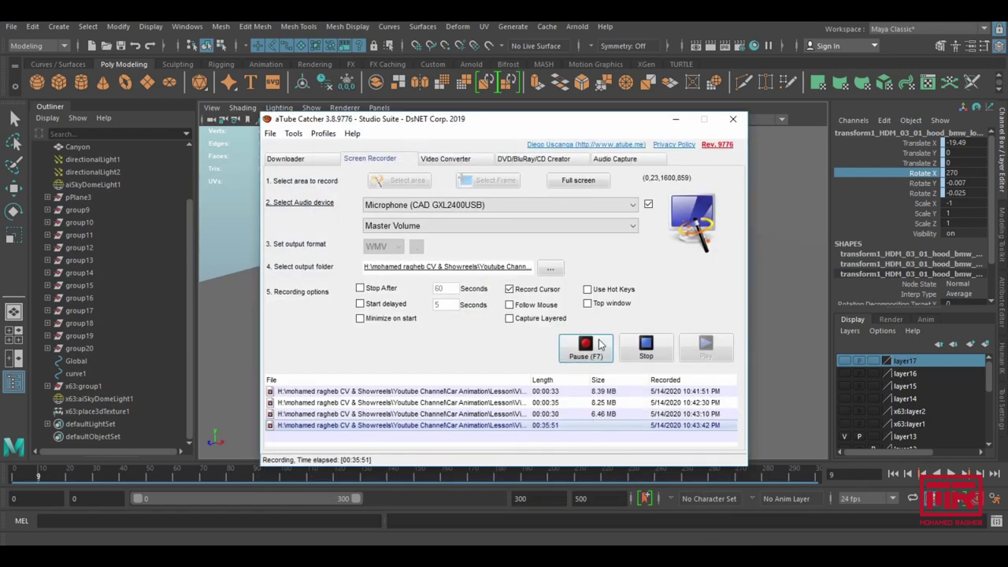
{"action": "left_click", "coordinate": [676, 119]}
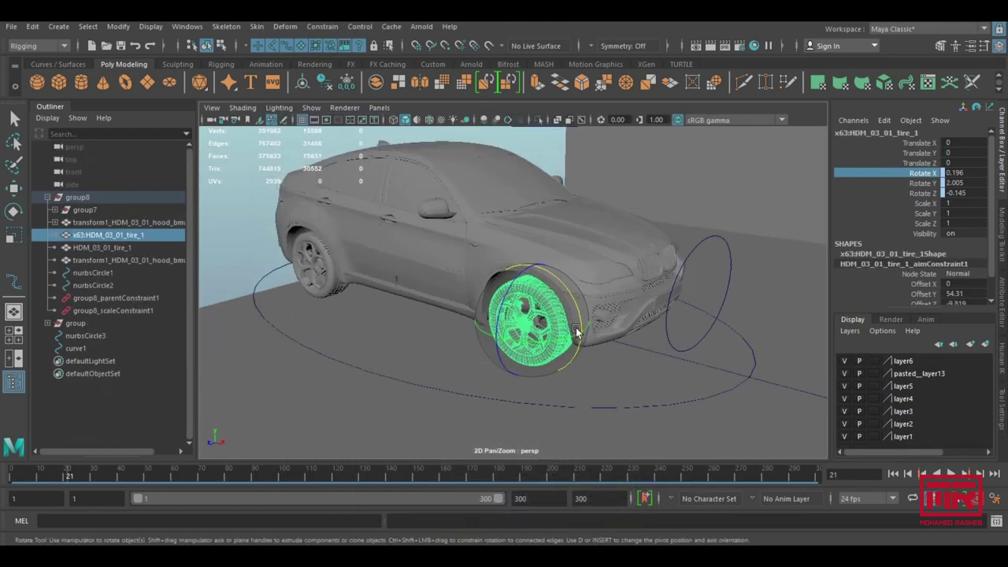
{"action": "key", "text": "w"}
{"action": "left_click_drag", "start_coordinate": [583, 334], "coordinate": [557, 325], "text": "alt"}
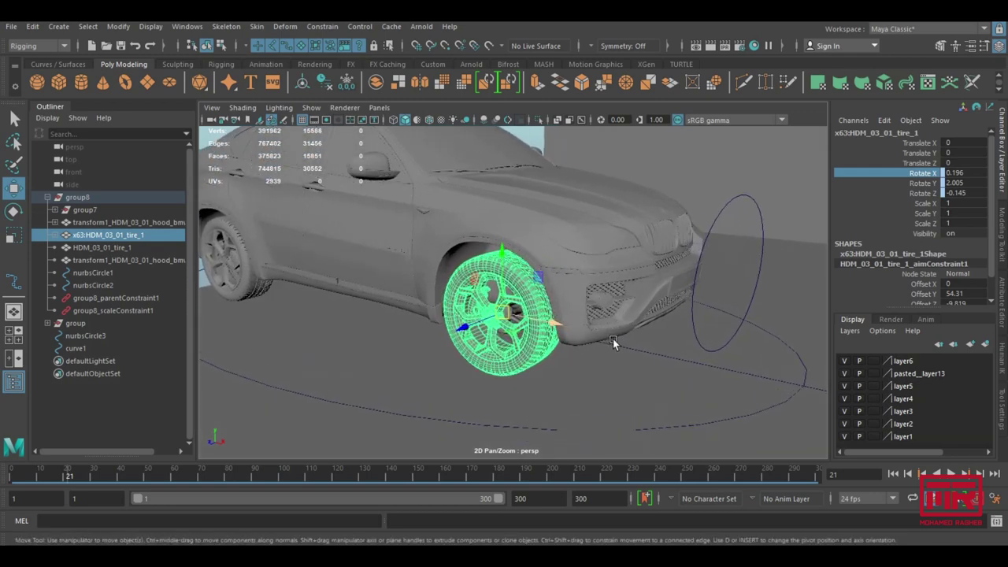
{"action": "left_click_drag", "start_coordinate": [558, 326], "coordinate": [885, 197], "text": "alt"}
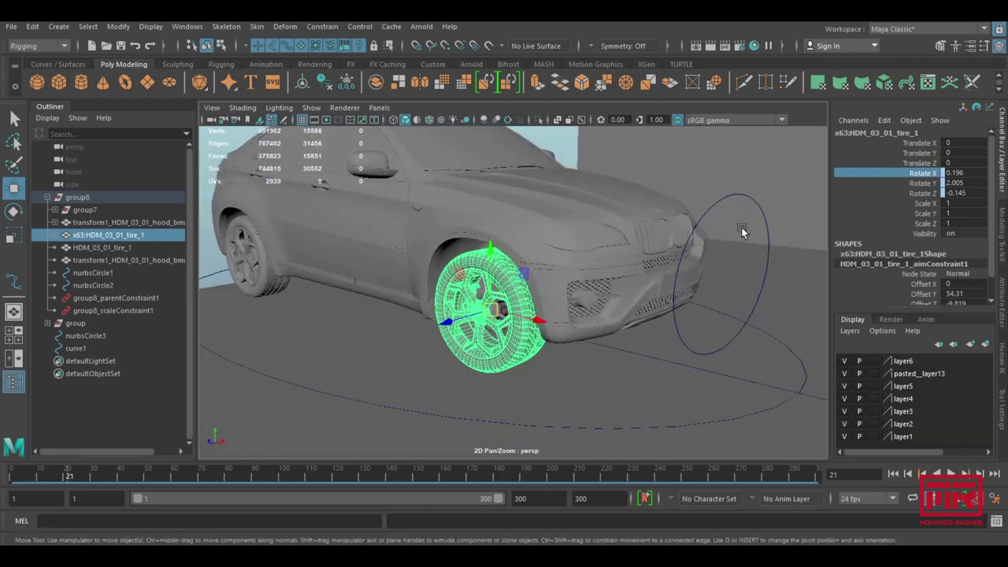
{"action": "left_click", "coordinate": [728, 193]}
{"action": "mouse_move", "coordinate": [709, 284]}
{"action": "left_mouse_down"}
{"action": "mouse_move", "coordinate": [601, 296]}
{"action": "mouse_move", "coordinate": [686, 295]}
{"action": "left_mouse_up"}
{"action": "key", "text": "ctrl+z"}
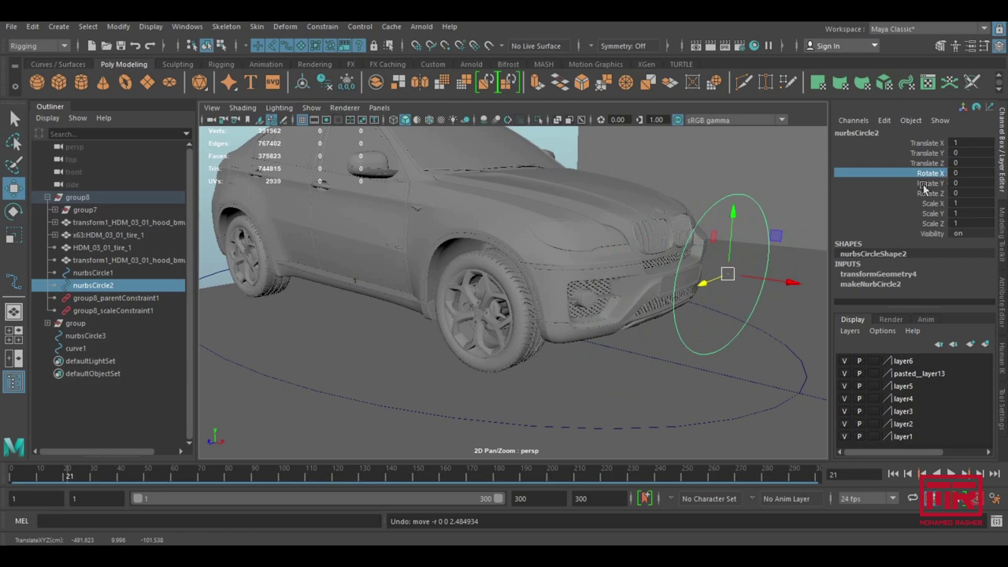
{"action": "left_click", "coordinate": [518, 335]}
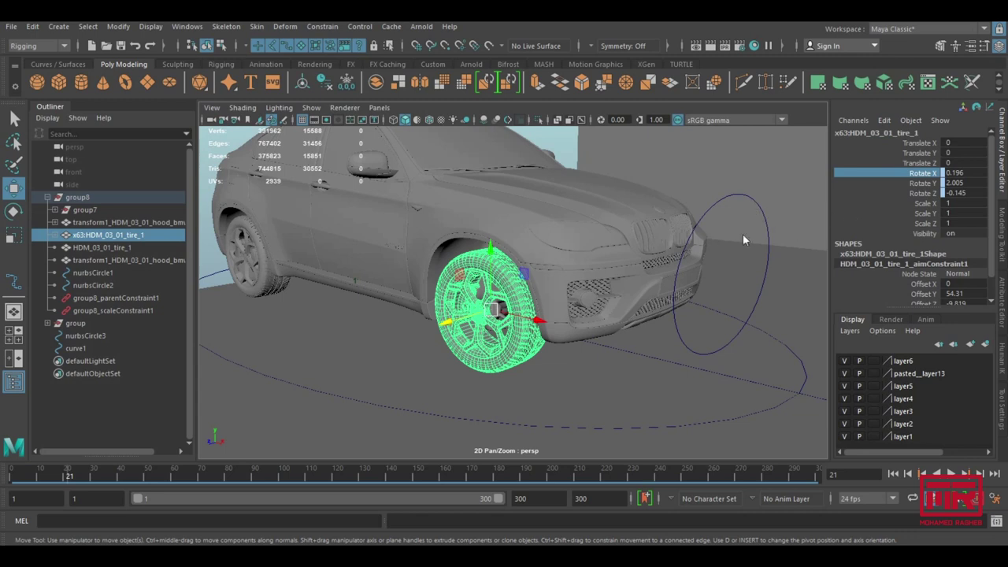
{"action": "left_click", "coordinate": [494, 310]}
{"action": "left_click", "coordinate": [14, 211]}
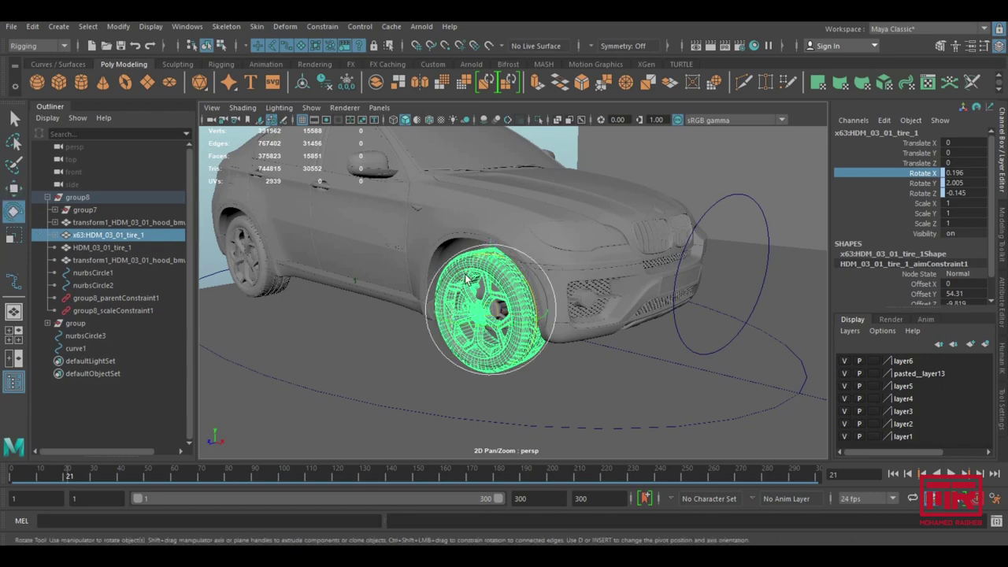
{"action": "left_click_drag", "start_coordinate": [529, 286], "coordinate": [627, 251]}
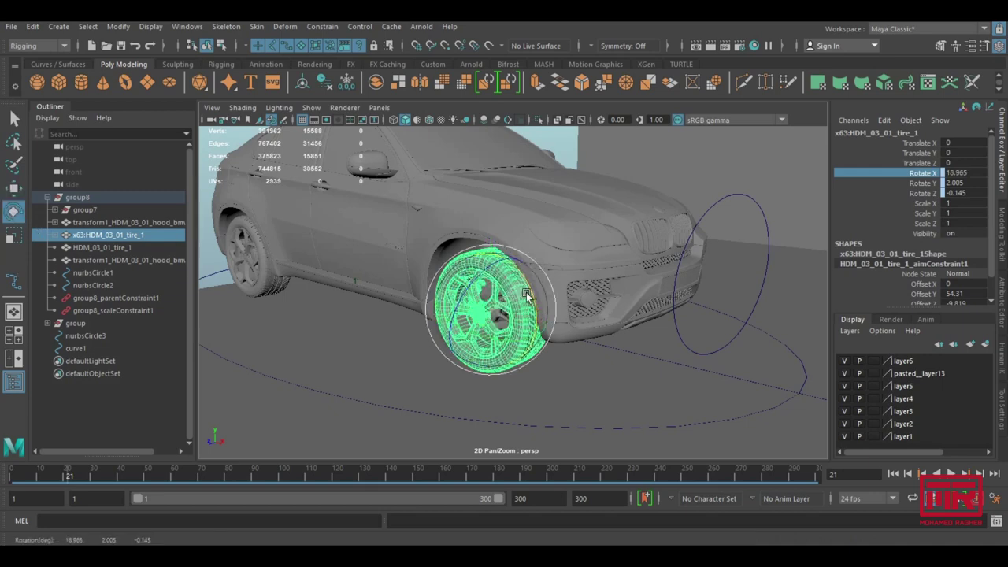
{"action": "key", "text": "ctrl+z"}
{"action": "left_click", "coordinate": [728, 200]}
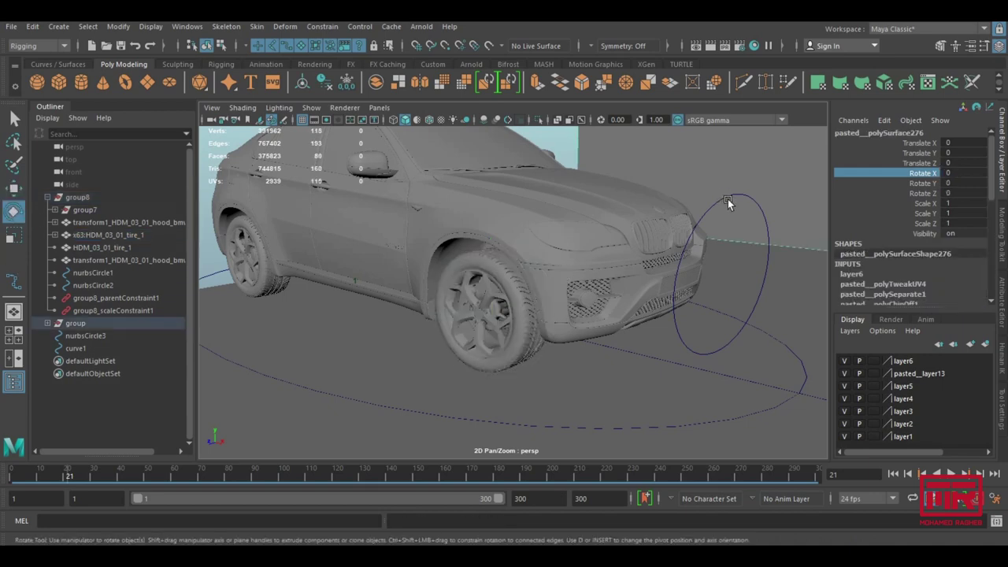
{"action": "left_click", "coordinate": [724, 198]}
{"action": "key", "text": "w"}
{"action": "left_click_drag", "start_coordinate": [703, 290], "coordinate": [658, 284]}
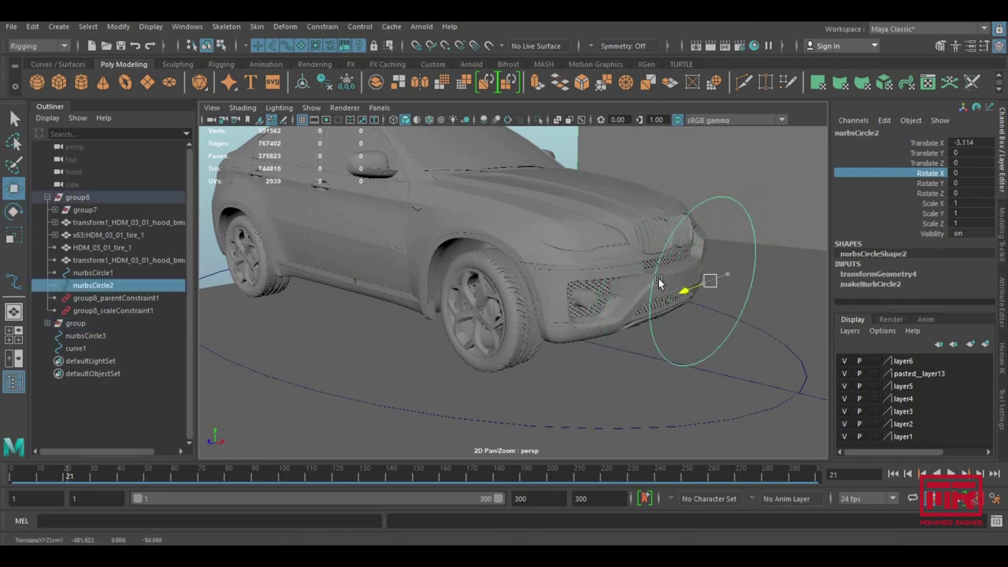
{"action": "left_click_drag", "start_coordinate": [659, 284], "coordinate": [658, 268]}
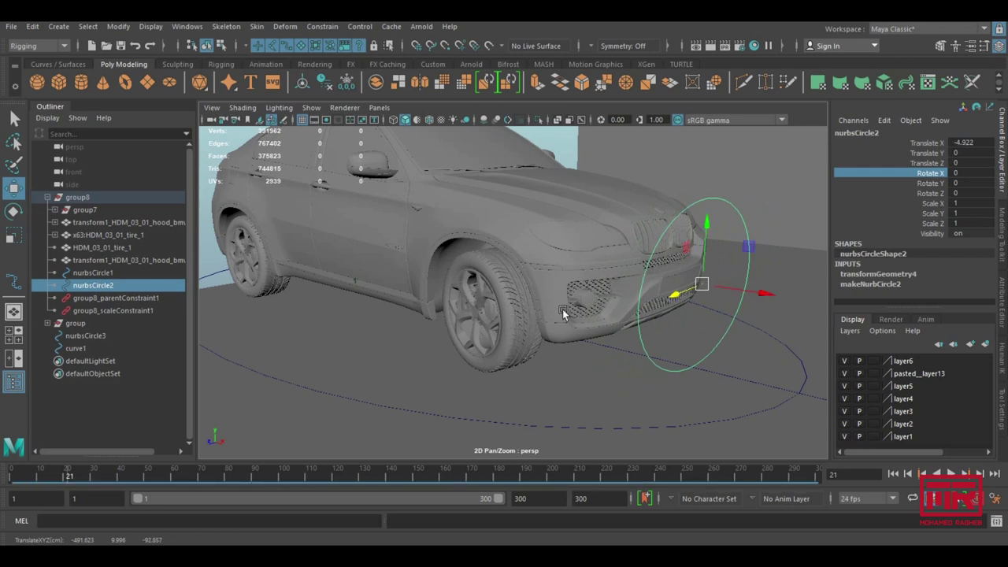
{"action": "left_click_drag", "start_coordinate": [675, 289], "coordinate": [635, 306]}
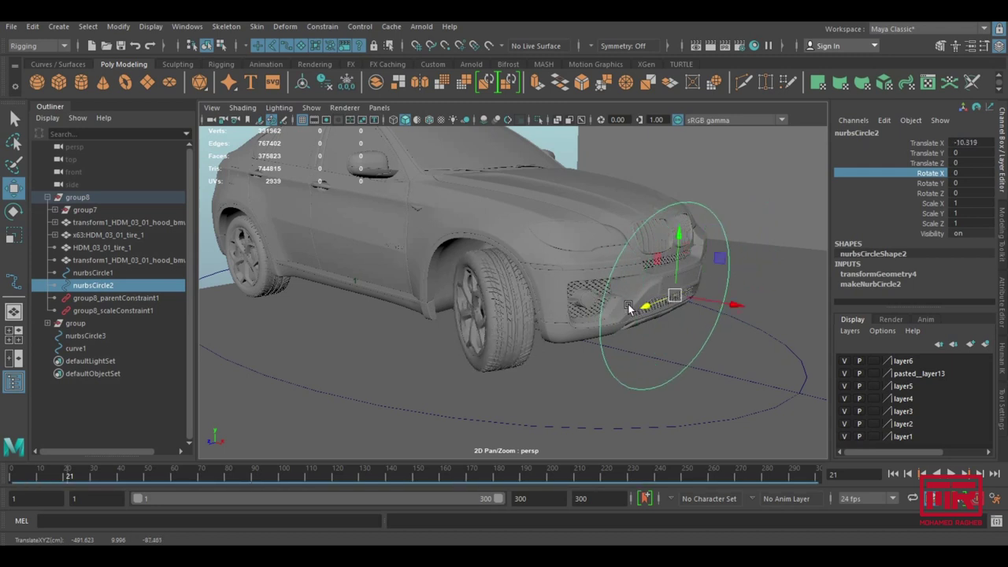
{"action": "left_click", "coordinate": [514, 325]}
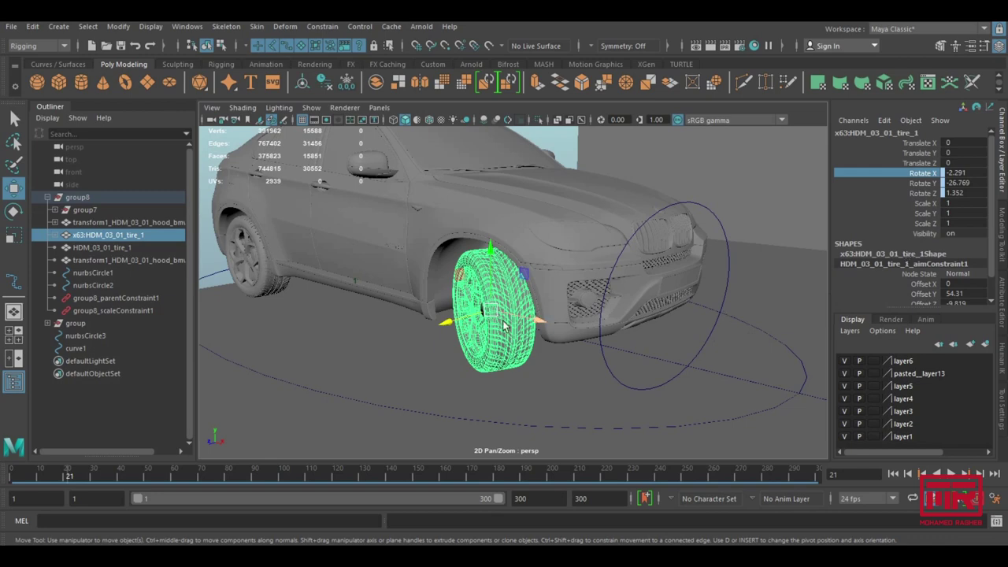
{"action": "left_click", "coordinate": [14, 211]}
{"action": "left_click_drag", "start_coordinate": [488, 325], "coordinate": [486, 326]}
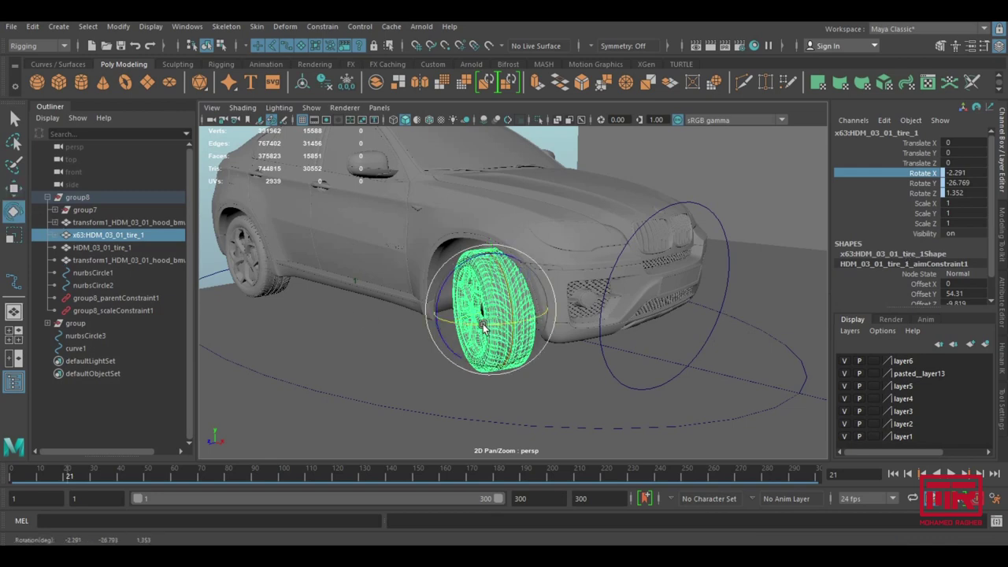
{"action": "key", "text": "ctrl+z"}
{"action": "key", "text": "ctrl+z"}
{"action": "key", "text": "ctrl+z"}
{"action": "key", "text": "ctrl+z"}
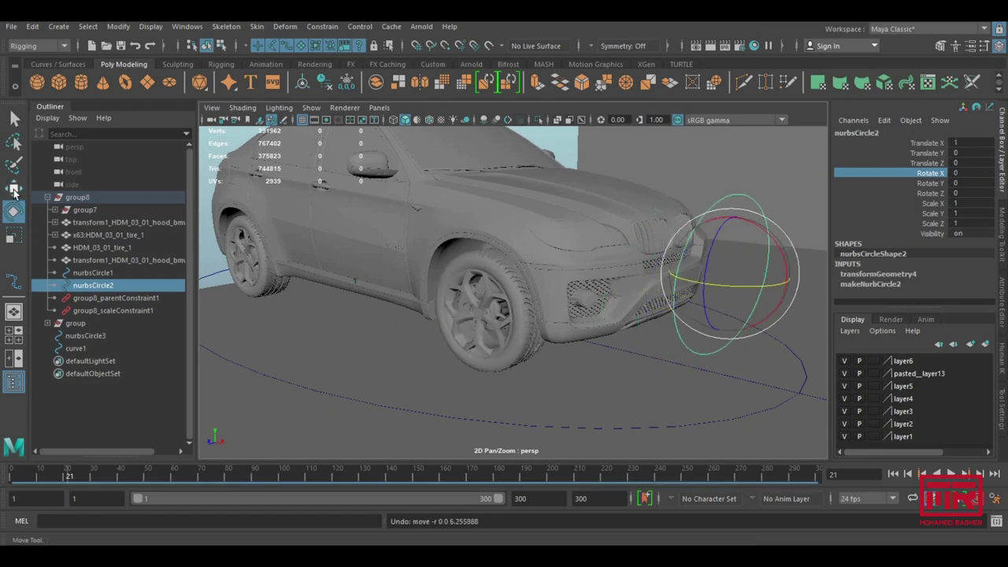
{"action": "left_click", "coordinate": [14, 190]}
{"action": "left_click", "coordinate": [505, 284]}
{"action": "key", "text": "e"}
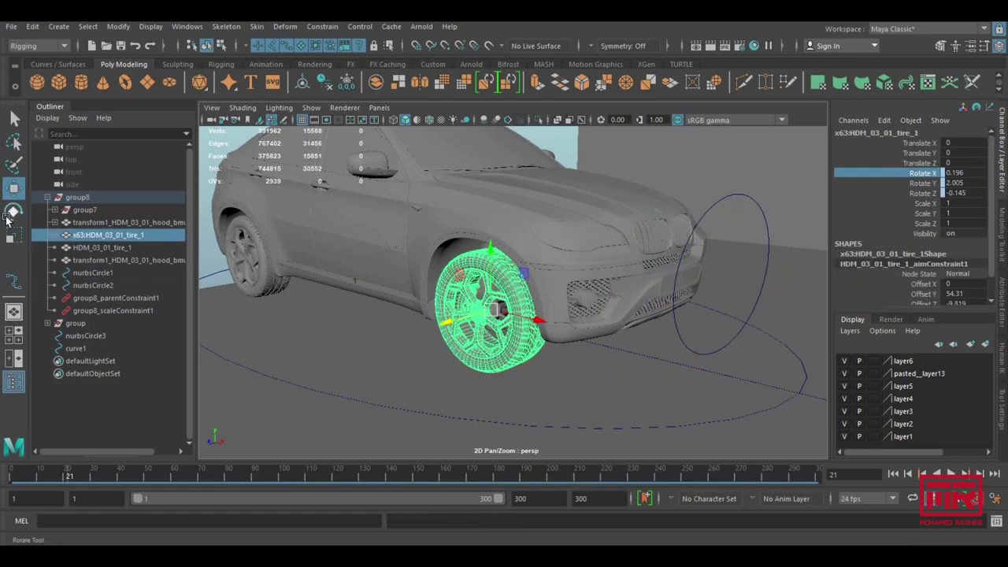
{"action": "left_click_drag", "start_coordinate": [521, 273], "coordinate": [551, 307]}
{"action": "key", "text": "ctrl+z"}
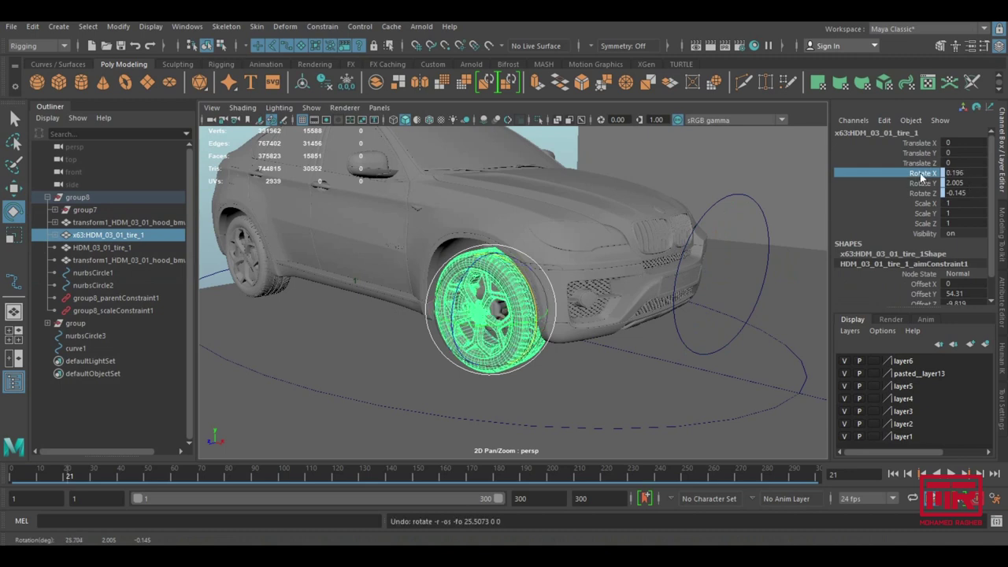
- Break Connections on the front tire's rotate channels, then view the tire from the front
{"action": "right_click", "coordinate": [922, 178]}
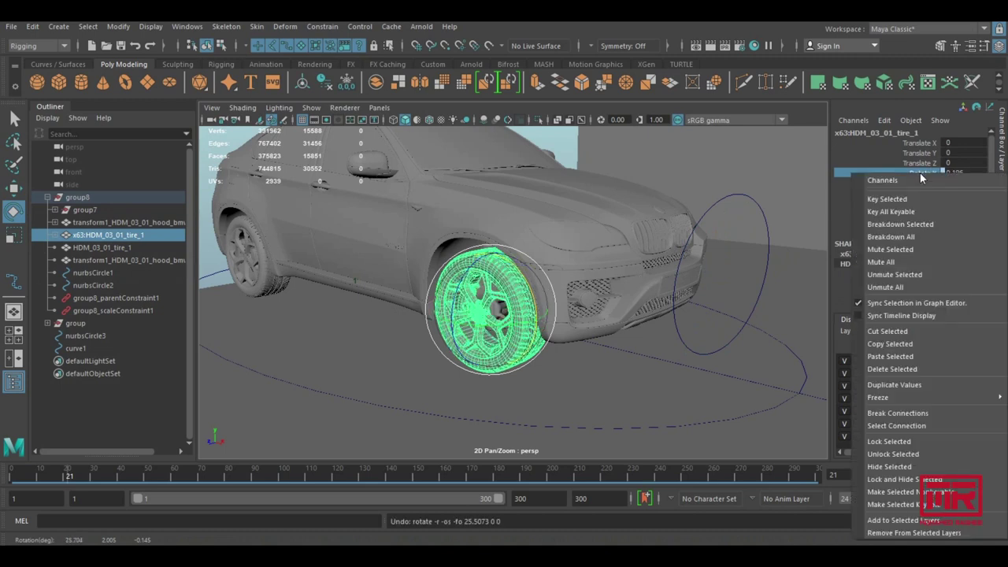
{"action": "left_click", "coordinate": [913, 415]}
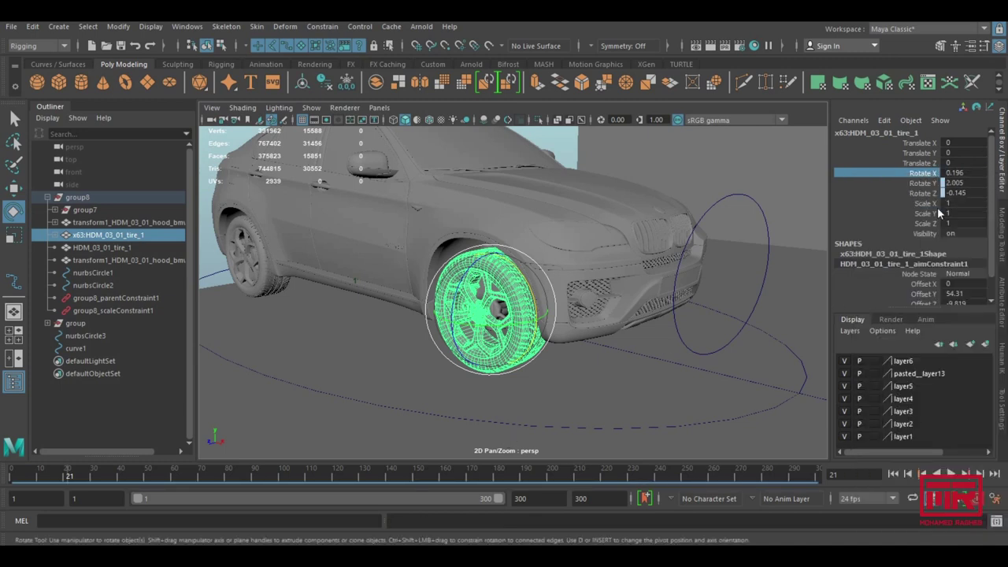
{"action": "key", "text": "w"}
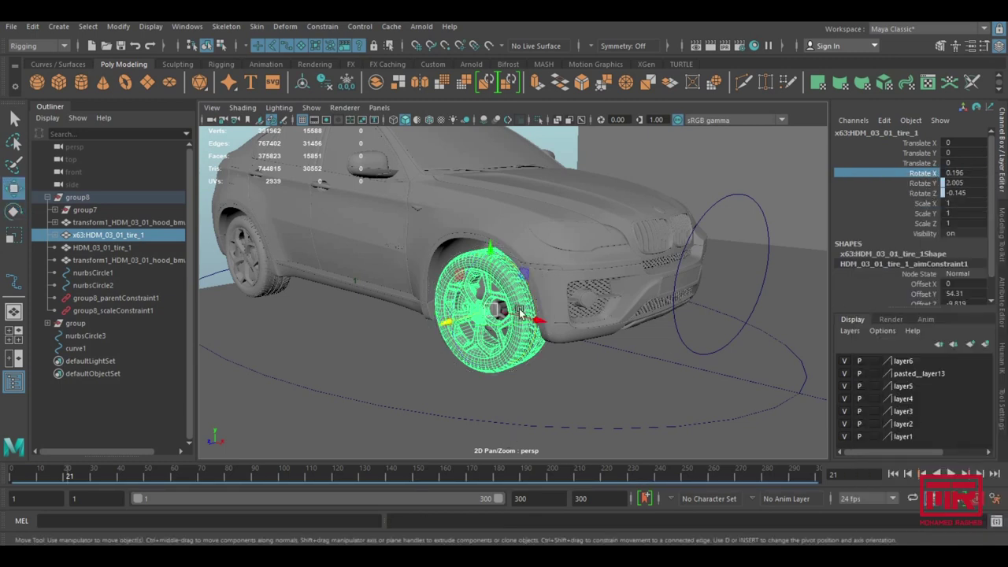
{"action": "left_click", "coordinate": [492, 310]}
{"action": "mouse_move", "coordinate": [570, 325]}
{"action": "left_mouse_down", "text": "alt"}
{"action": "mouse_move", "coordinate": [585, 326]}
{"action": "mouse_move", "coordinate": [582, 310]}
{"action": "mouse_move", "coordinate": [604, 315]}
{"action": "mouse_move", "coordinate": [713, 409]}
{"action": "left_mouse_up", "text": "alt"}
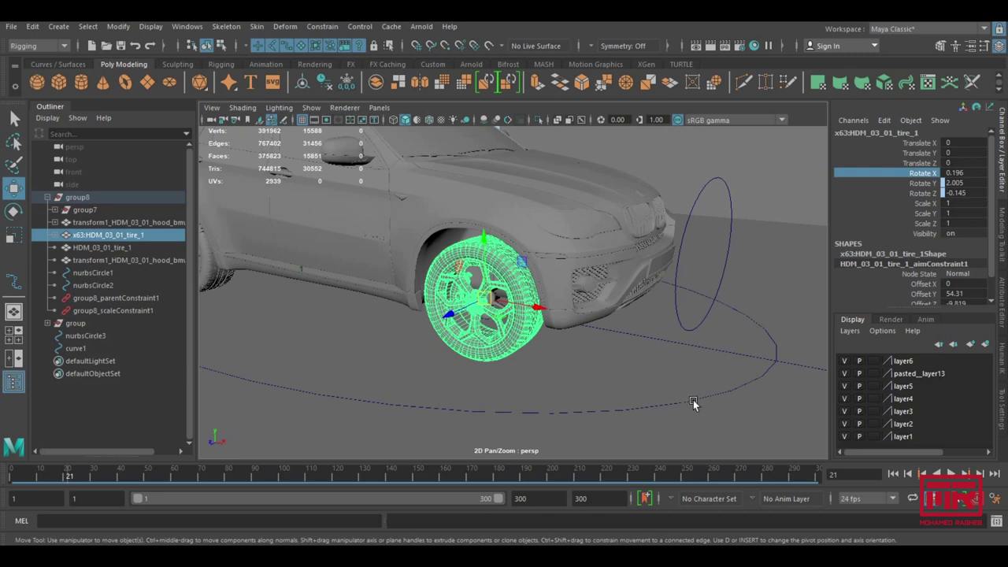
{"action": "left_click", "coordinate": [13, 211]}
{"action": "left_click_drag", "start_coordinate": [520, 267], "coordinate": [506, 284]}
{"action": "key", "text": "ctrl+z"}
{"action": "left_click", "coordinate": [14, 188]}
{"action": "left_click", "coordinate": [826, 351]}
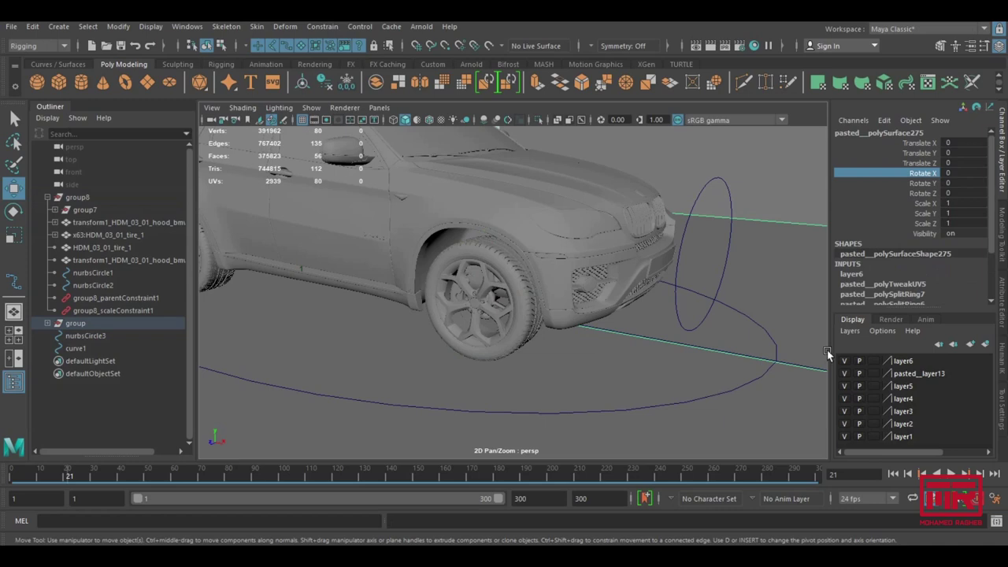
- Reset motionPath1's U Value to the path start and highlight motionPath1.uValue in its Expression Editor
{"action": "left_click", "coordinate": [732, 391]}
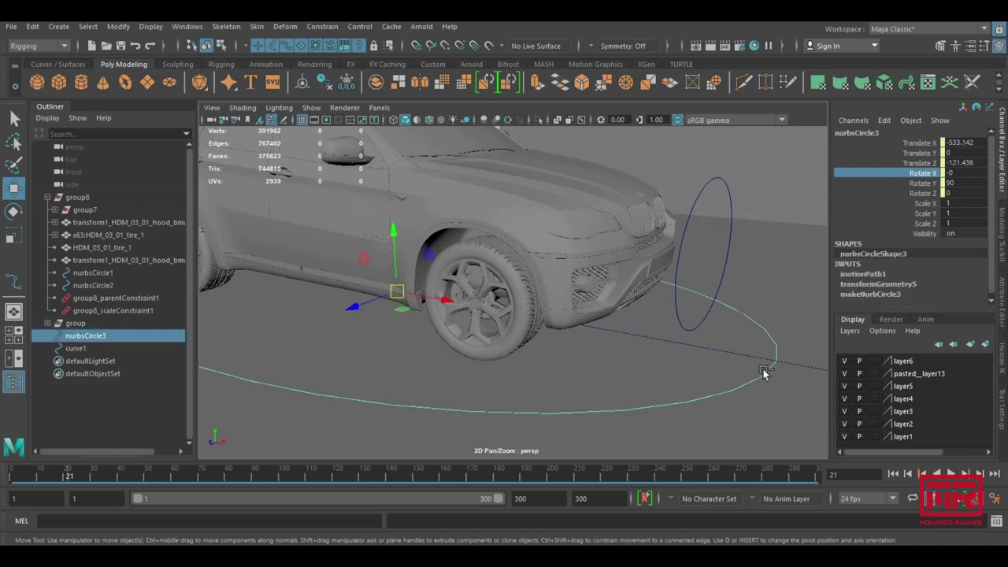
{"action": "left_click", "coordinate": [868, 271]}
{"action": "scroll", "coordinate": [934, 264], "scroll_direction": "down", "scroll_amount": 1}
{"action": "left_click", "coordinate": [925, 251]}
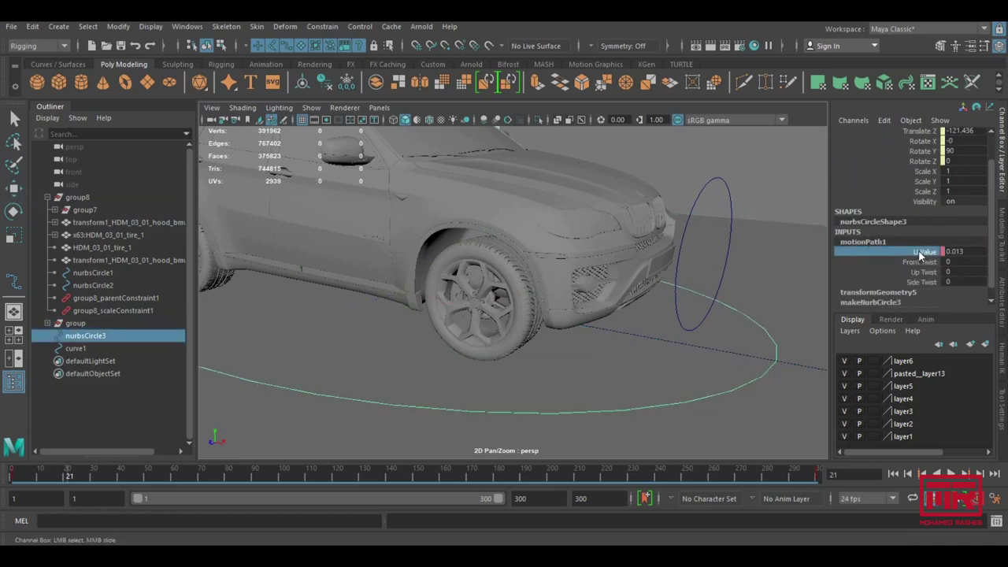
{"action": "left_click_drag", "start_coordinate": [41, 472], "coordinate": [12, 473]}
{"action": "mouse_move", "coordinate": [281, 328]}
{"action": "left_mouse_down", "text": "alt"}
{"action": "mouse_move", "coordinate": [383, 341]}
{"action": "mouse_move", "coordinate": [850, 261]}
{"action": "left_mouse_up", "text": "alt"}
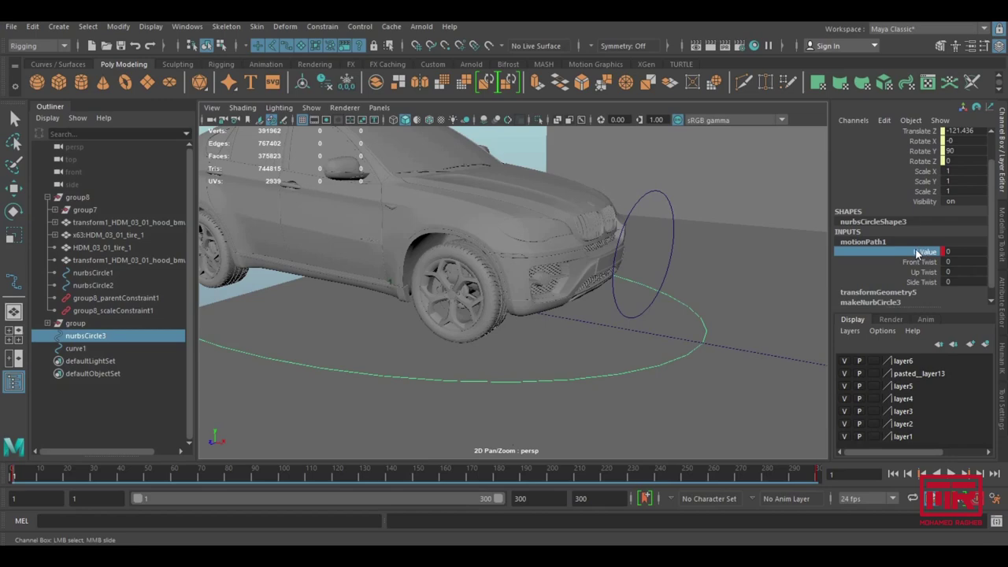
{"action": "left_click", "coordinate": [892, 127]}
{"action": "left_click", "coordinate": [906, 135]}
{"action": "left_click_drag", "start_coordinate": [458, 305], "coordinate": [390, 305]}
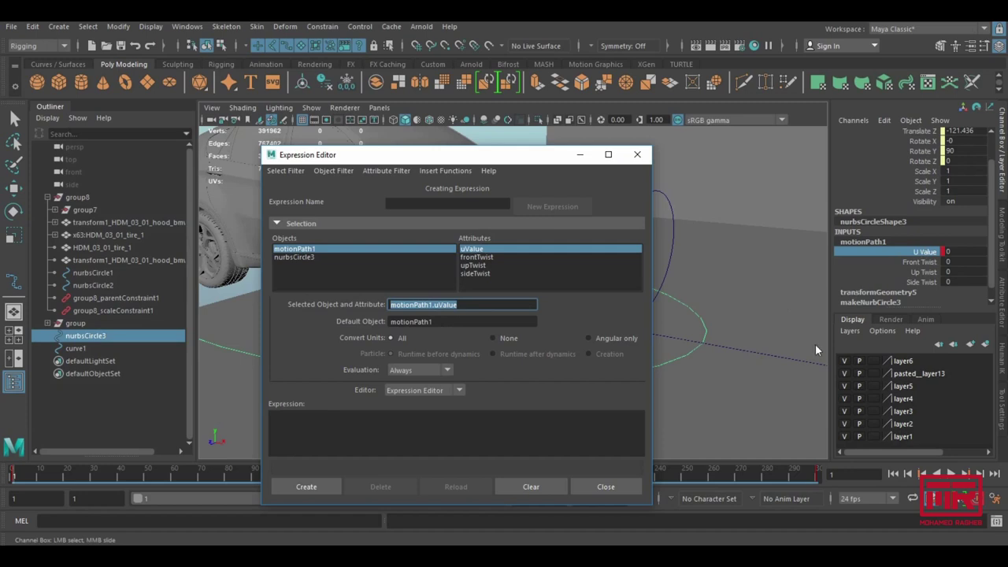
{"action": "left_click", "coordinate": [603, 486]}
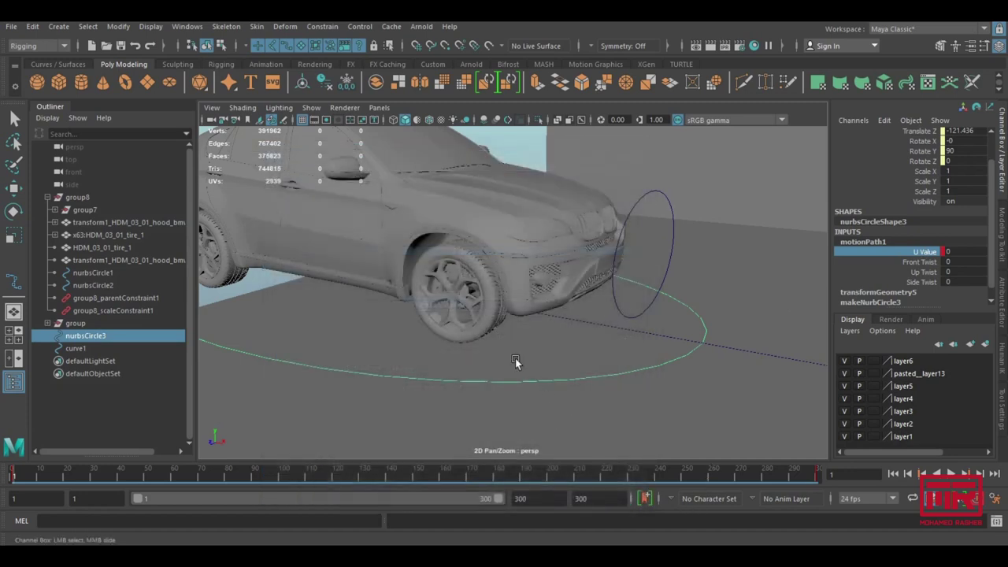
- Select the front tire with the Move tool and pick its Rotate X channel
{"action": "left_click", "coordinate": [488, 315]}
{"action": "key", "text": "w"}
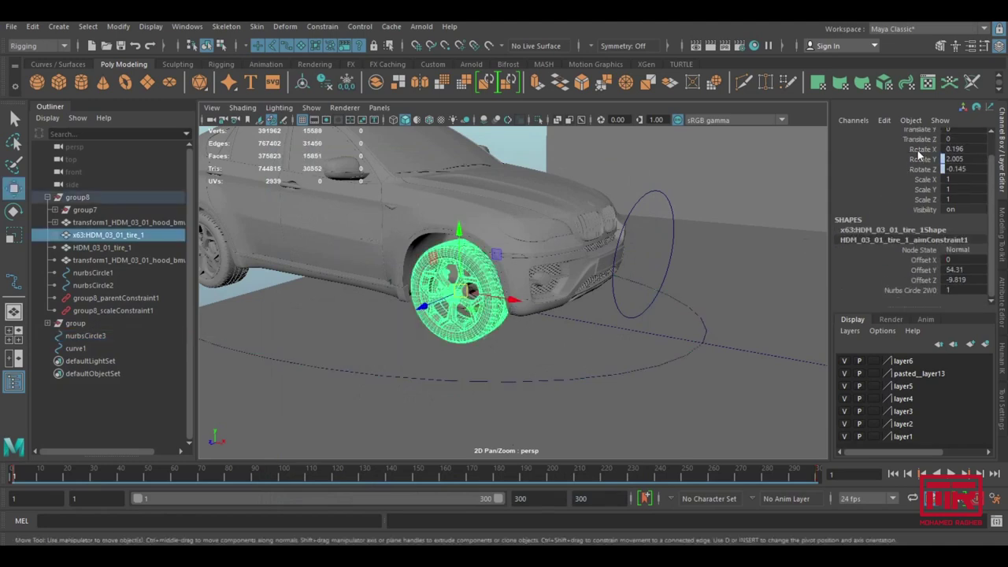
{"action": "left_click", "coordinate": [918, 150]}
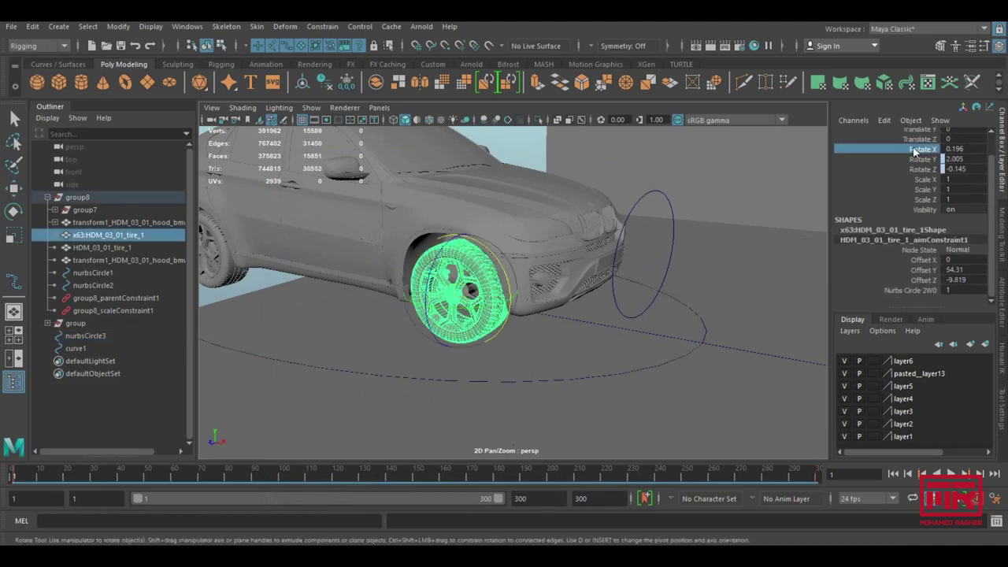
- Create expression1 x63:HDM_03_01_tire_1.rotateX=motionPath1.uValue, then scrub to test the wheel spin
{"action": "left_click", "coordinate": [884, 122]}
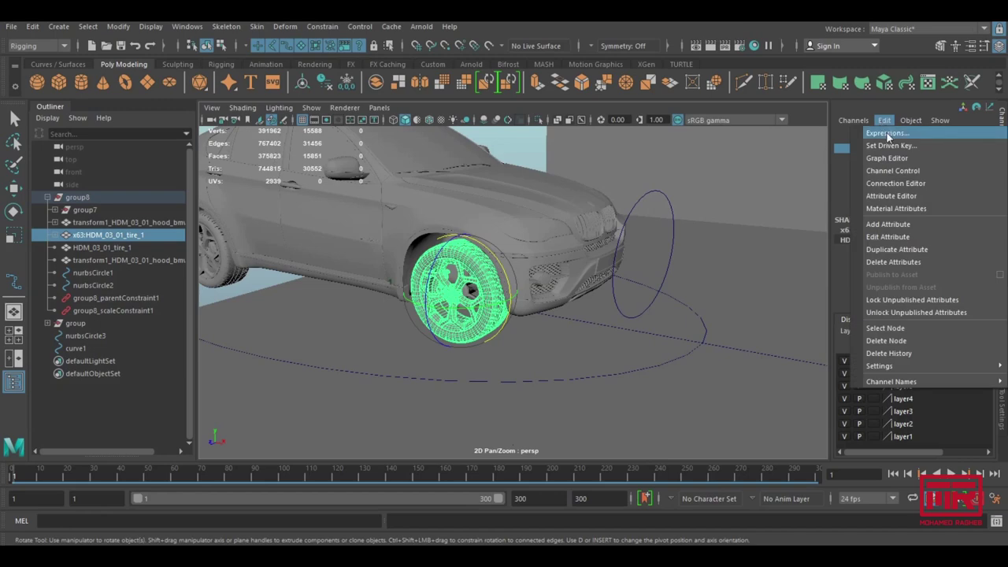
{"action": "left_click", "coordinate": [887, 132]}
{"action": "left_click_drag", "start_coordinate": [490, 305], "coordinate": [386, 305]}
{"action": "key", "text": "ctrl+c"}
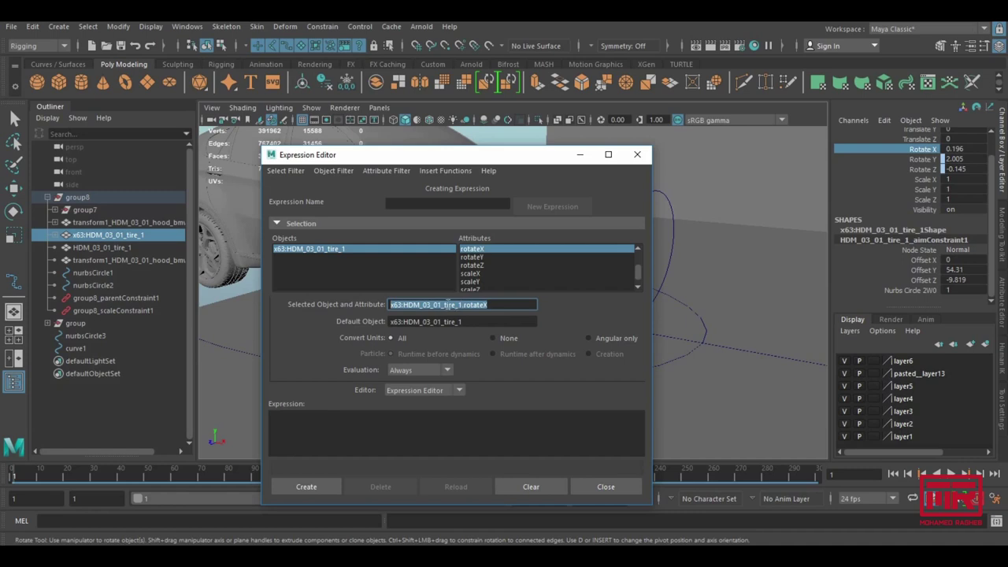
{"action": "left_click", "coordinate": [473, 339]}
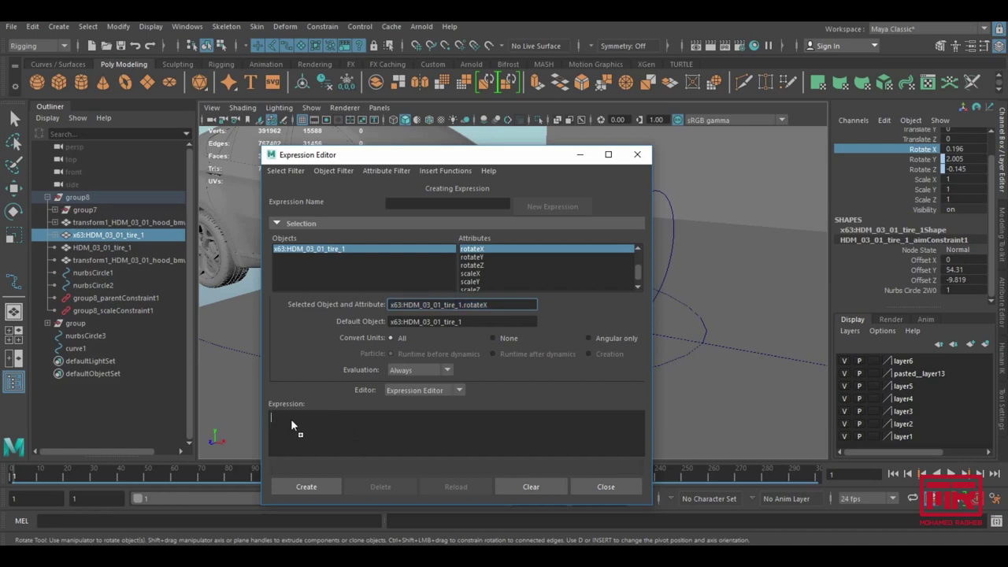
{"action": "key", "text": "ctrl+v"}
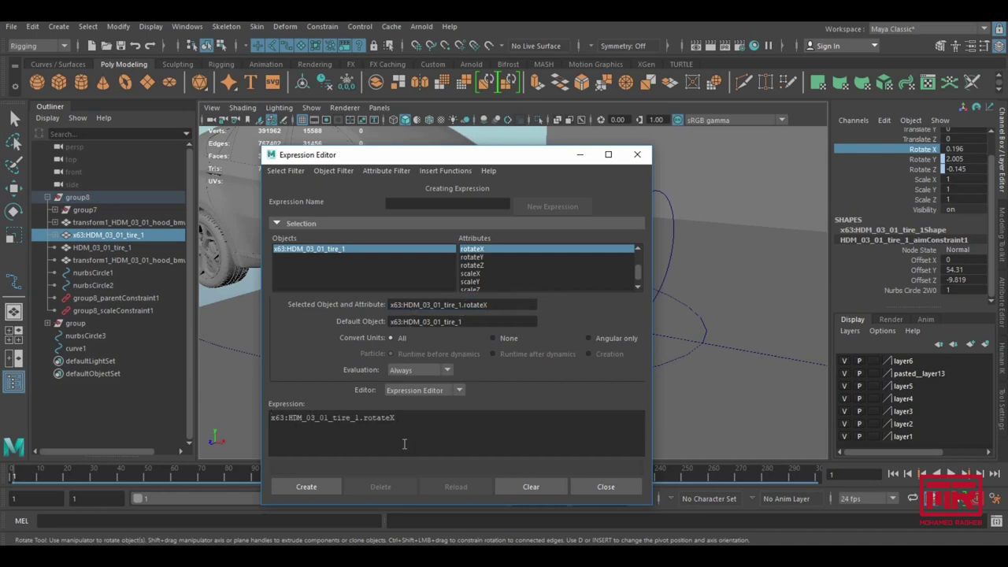
{"action": "type", "text": "motionPath1.uValue"}
{"action": "left_click", "coordinate": [325, 488]}
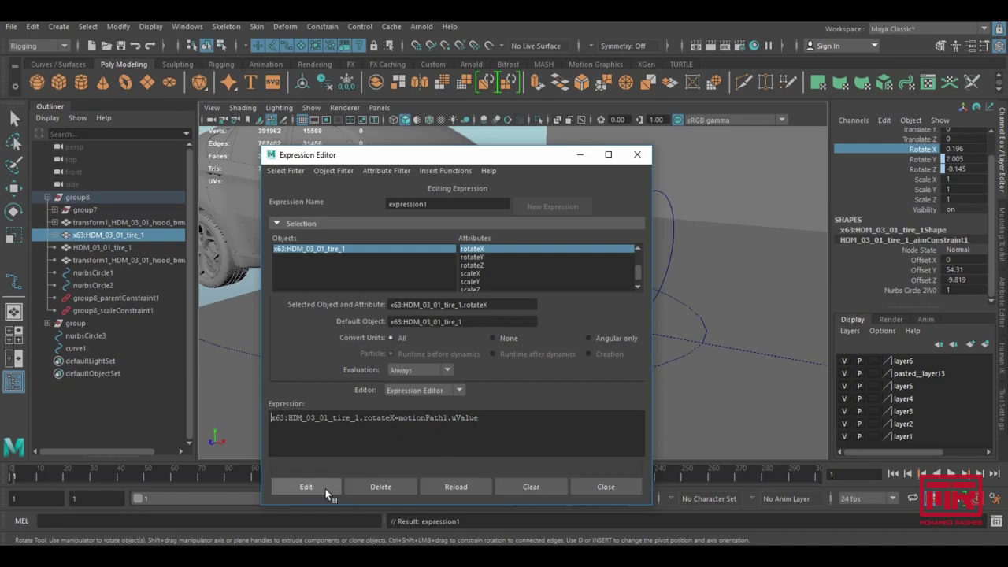
{"action": "left_click", "coordinate": [605, 487]}
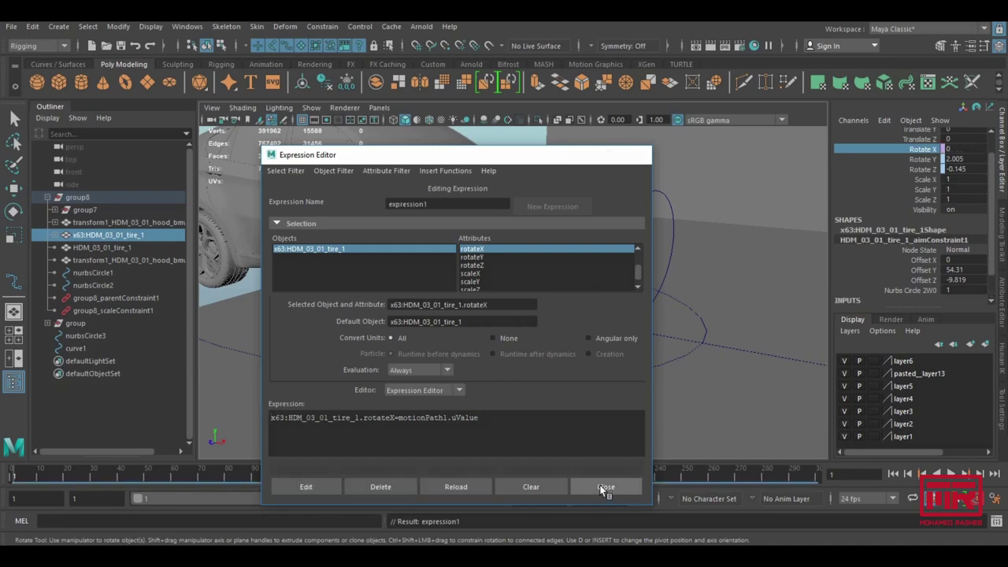
{"action": "mouse_move", "coordinate": [26, 477]}
{"action": "left_mouse_down"}
{"action": "mouse_move", "coordinate": [61, 478]}
{"action": "mouse_move", "coordinate": [2, 490]}
{"action": "left_mouse_up"}
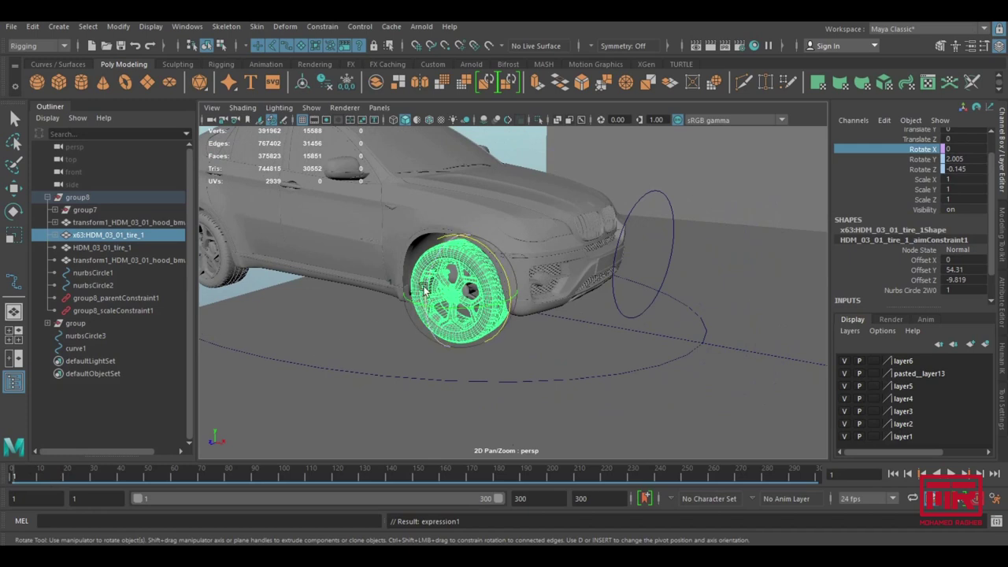
- Prefix motionPath1.uValue with 100* in the tire's expression, then scrub to check the wheel
{"action": "key", "text": "w"}
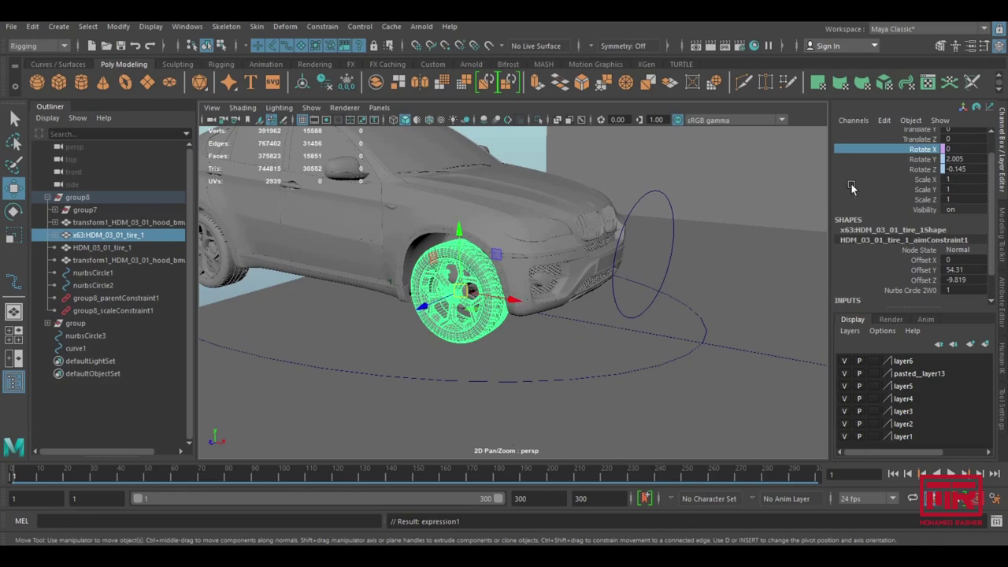
{"action": "left_click", "coordinate": [884, 120]}
{"action": "left_click", "coordinate": [876, 133]}
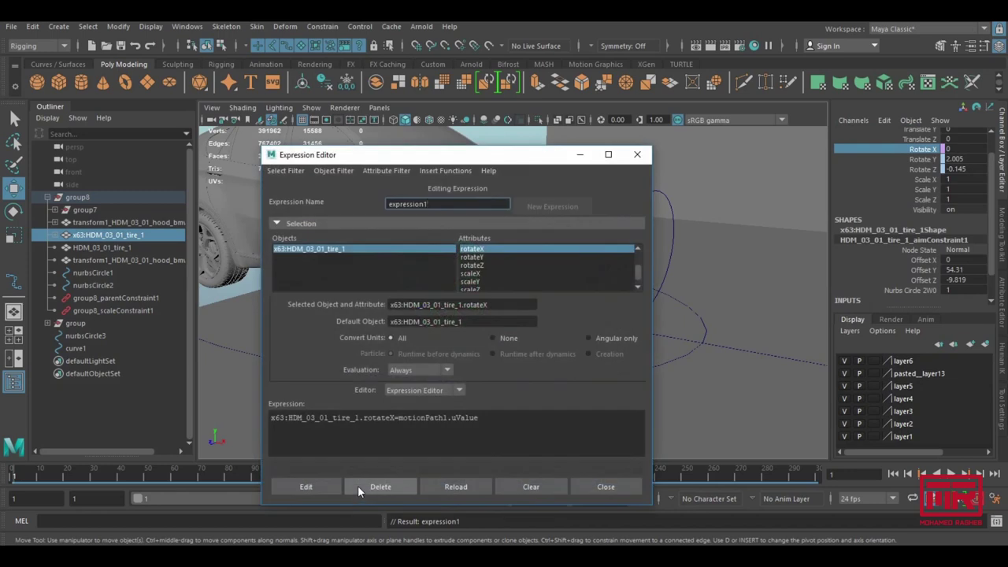
{"action": "left_click", "coordinate": [399, 419]}
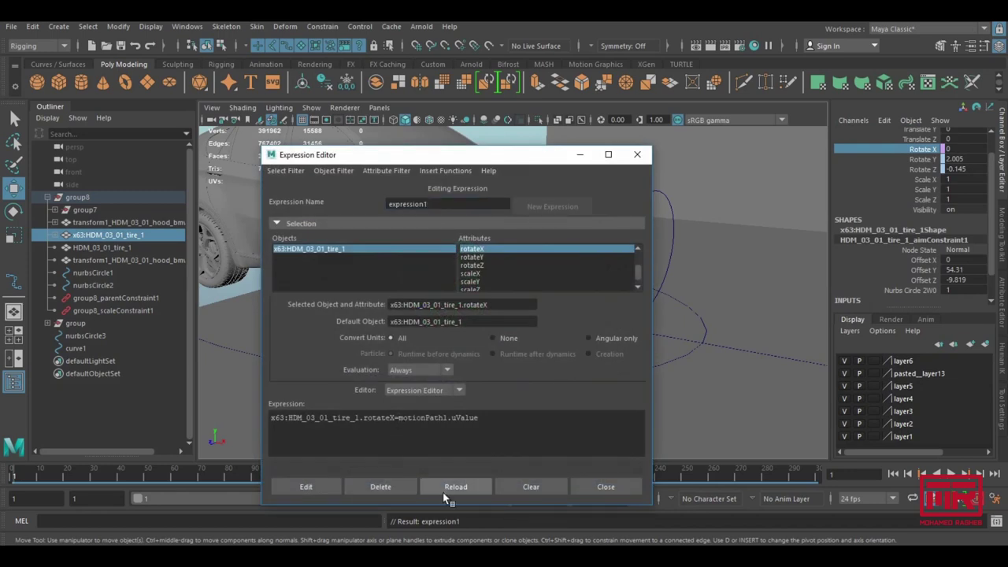
{"action": "type", "text": "100"}
{"action": "type", "text": "*"}
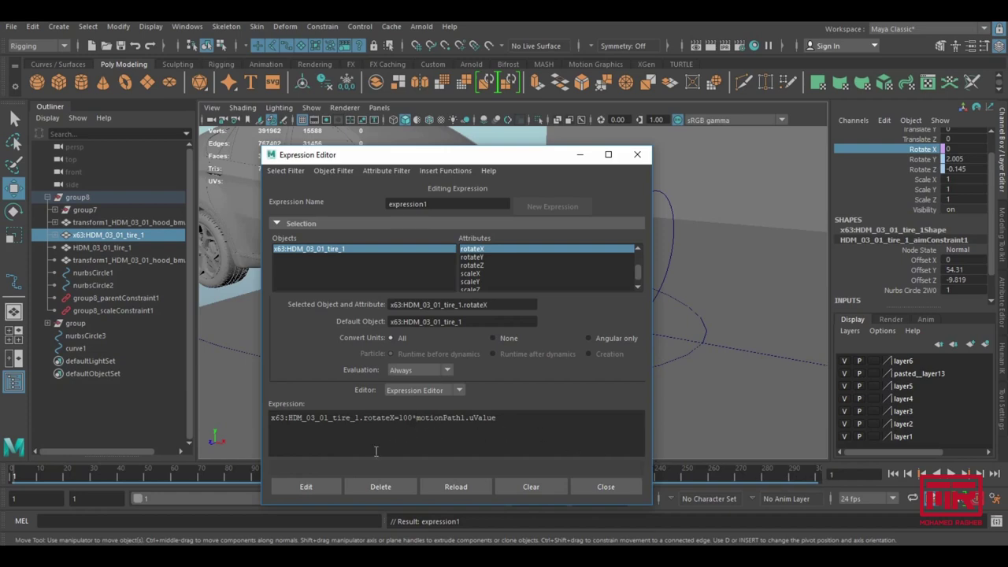
{"action": "left_click", "coordinate": [620, 487]}
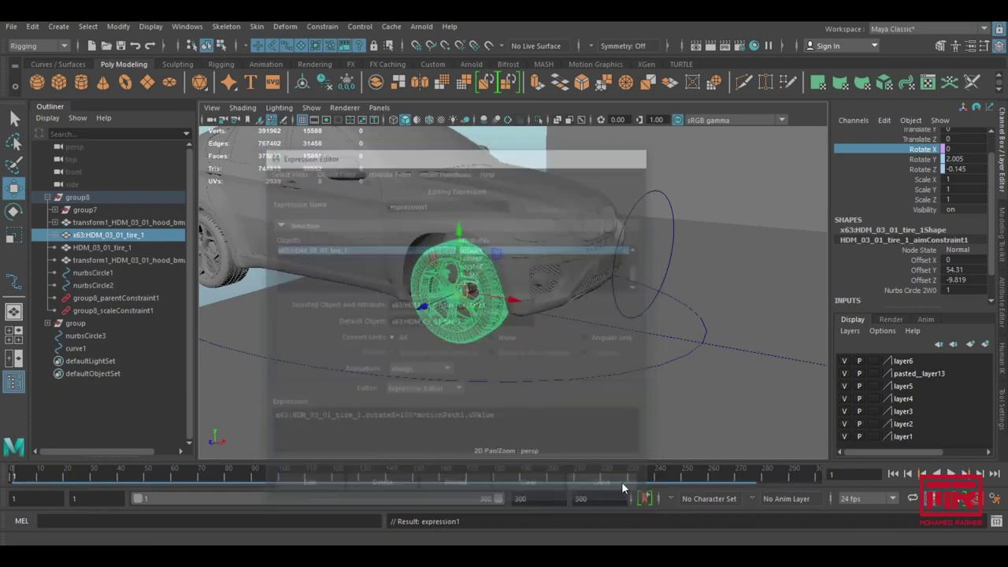
{"action": "mouse_move", "coordinate": [18, 479]}
{"action": "left_mouse_down"}
{"action": "mouse_move", "coordinate": [69, 473]}
{"action": "mouse_move", "coordinate": [12, 473]}
{"action": "left_mouse_up"}
- Change the multiplier to 400 and scrub to check the faster wheel spin
{"action": "key", "text": "w"}
{"action": "left_click", "coordinate": [885, 120]}
{"action": "left_click", "coordinate": [657, 302]}
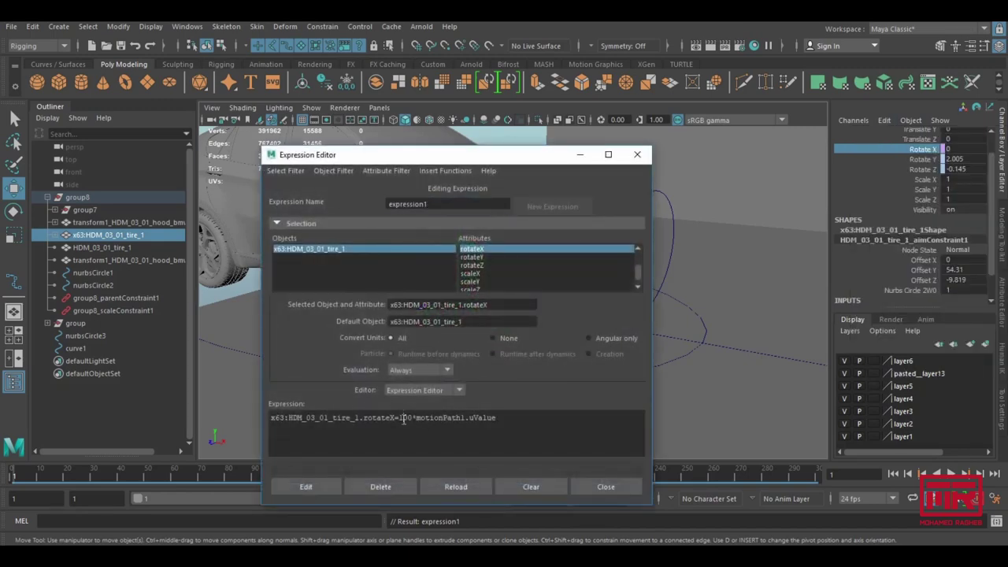
{"action": "type", "text": "4"}
{"action": "left_click", "coordinate": [309, 486]}
{"action": "left_click", "coordinate": [605, 487]}
{"action": "mouse_move", "coordinate": [40, 473]}
{"action": "left_mouse_down"}
{"action": "mouse_move", "coordinate": [85, 472]}
{"action": "mouse_move", "coordinate": [11, 473]}
{"action": "left_mouse_up"}
- Scrub through frames 31–45 and orbit around the car to watch the front wheel turn
{"action": "key", "text": "e"}
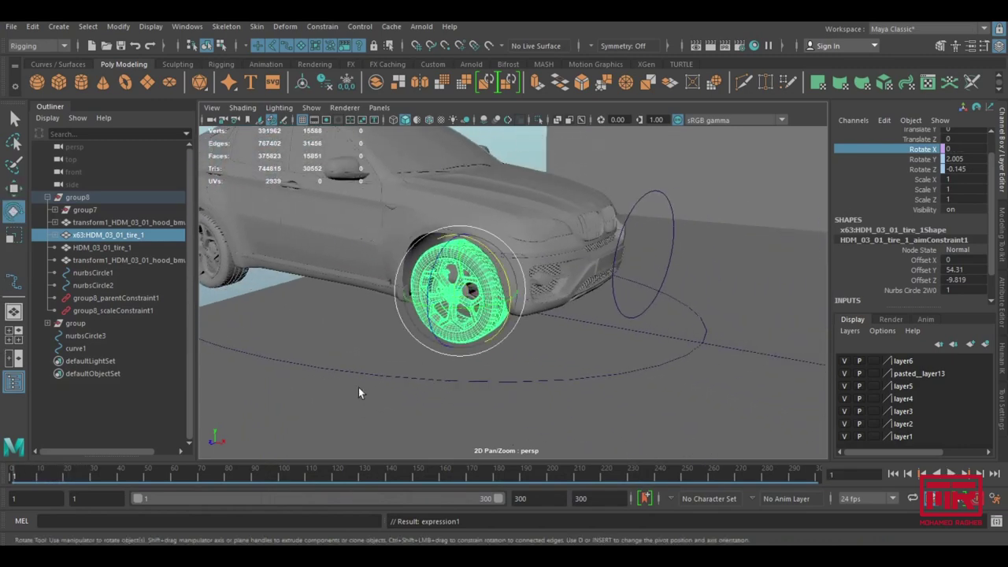
{"action": "left_click_drag", "start_coordinate": [29, 474], "coordinate": [93, 472]}
{"action": "mouse_move", "coordinate": [357, 326]}
{"action": "left_mouse_down", "text": "alt"}
{"action": "mouse_move", "coordinate": [542, 330]}
{"action": "mouse_move", "coordinate": [373, 300]}
{"action": "mouse_move", "coordinate": [458, 317]}
{"action": "left_mouse_up", "text": "alt"}
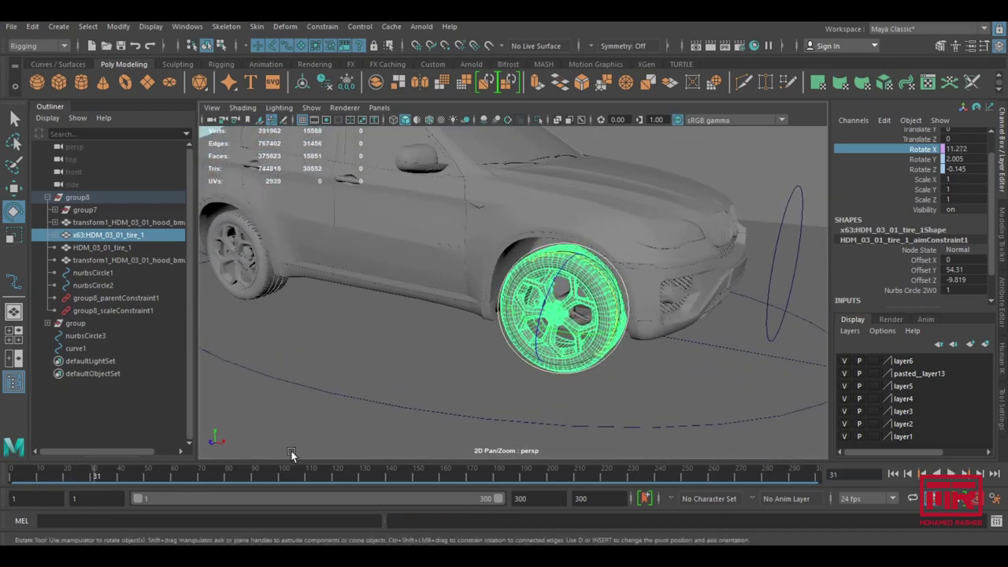
{"action": "left_click_drag", "start_coordinate": [98, 472], "coordinate": [113, 473]}
{"action": "left_click_drag", "start_coordinate": [618, 375], "coordinate": [374, 380], "text": "alt"}
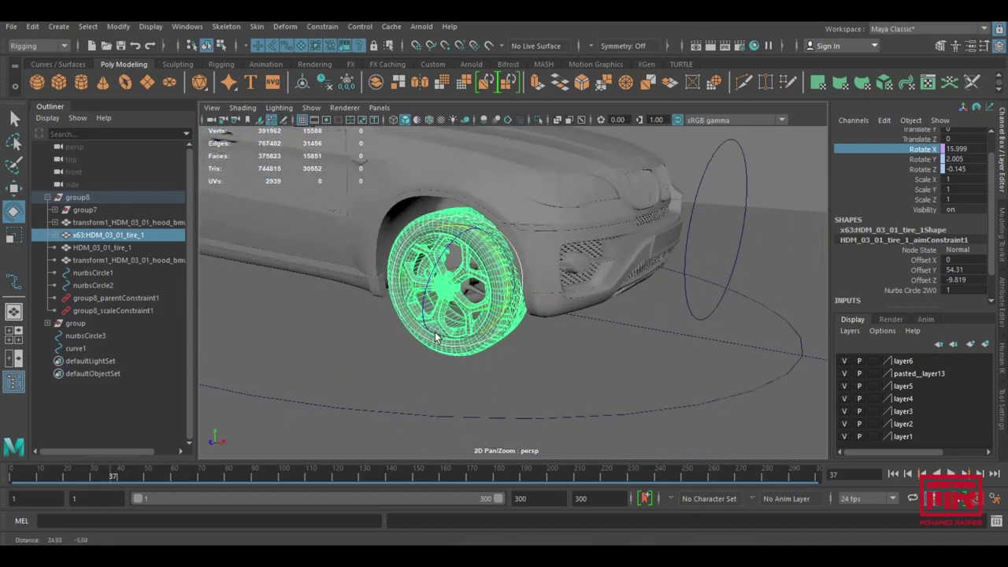
{"action": "left_click_drag", "start_coordinate": [120, 477], "coordinate": [132, 476]}
{"action": "mouse_move", "coordinate": [504, 347]}
{"action": "left_mouse_down", "text": "alt"}
{"action": "mouse_move", "coordinate": [558, 361]}
{"action": "mouse_move", "coordinate": [616, 358]}
{"action": "mouse_move", "coordinate": [365, 446]}
{"action": "left_mouse_up", "text": "alt"}
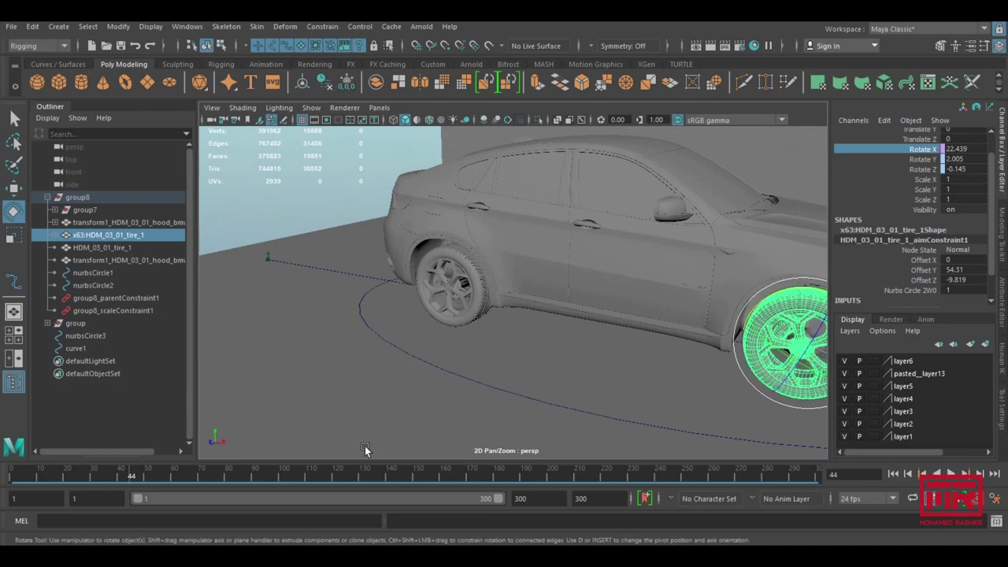
{"action": "left_click_drag", "start_coordinate": [138, 473], "coordinate": [12, 473]}
- Replace the expression's 400 multiplier with 1000 and scrub to check the wheel roll
{"action": "left_click", "coordinate": [464, 278]}
{"action": "left_click", "coordinate": [912, 121]}
{"action": "left_click", "coordinate": [882, 131]}
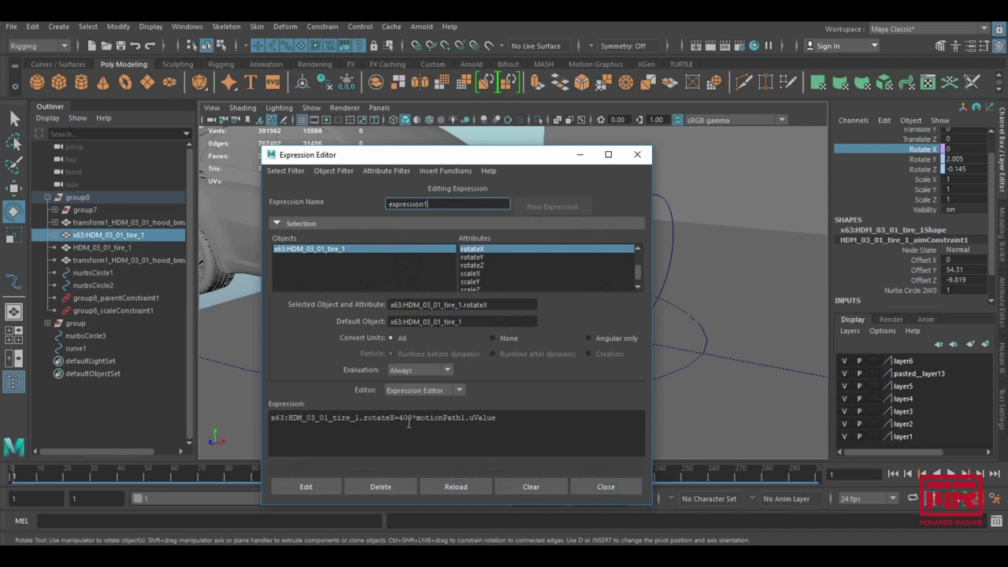
{"action": "double_click", "coordinate": [404, 418]}
{"action": "type", "text": "1000"}
{"action": "left_click", "coordinate": [307, 487]}
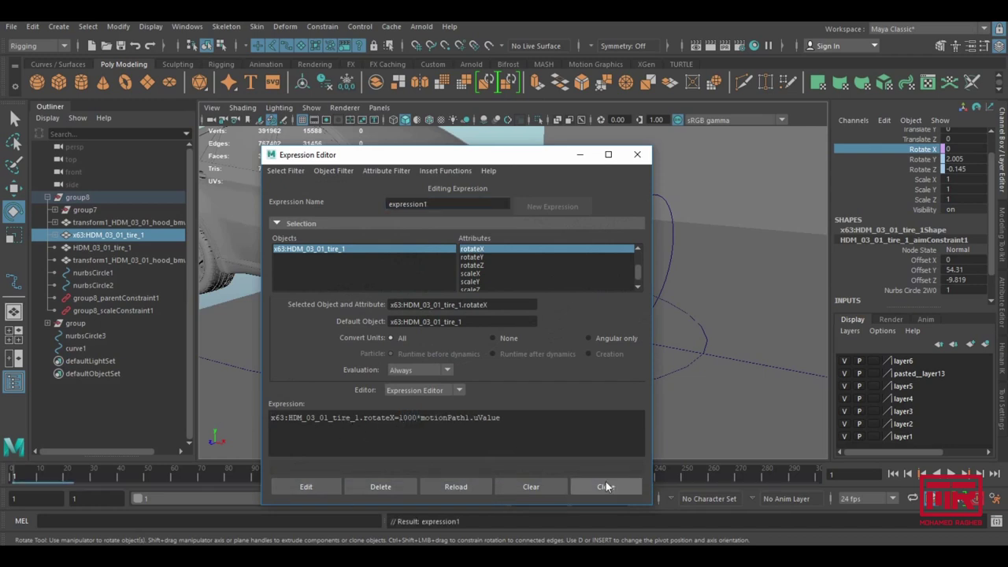
{"action": "left_click", "coordinate": [577, 488]}
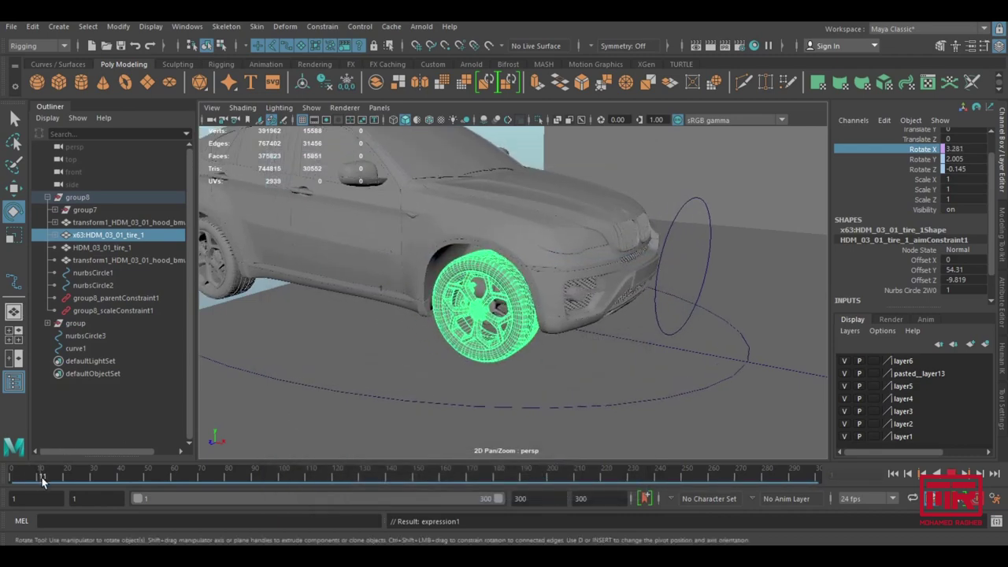
{"action": "left_click_drag", "start_coordinate": [27, 471], "coordinate": [12, 472]}
- Reopen the tire's expression to review the multiplier, then scrub to test the spin
{"action": "left_click", "coordinate": [885, 120]}
{"action": "left_click", "coordinate": [903, 144]}
{"action": "left_click", "coordinate": [569, 195]}
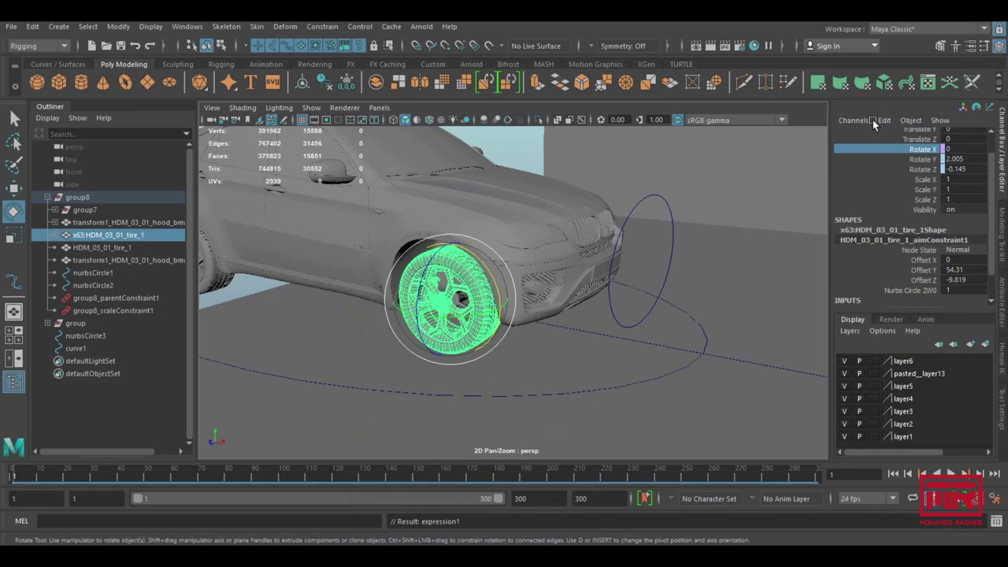
{"action": "left_click", "coordinate": [892, 126]}
{"action": "left_click", "coordinate": [871, 151]}
{"action": "left_click", "coordinate": [400, 419]}
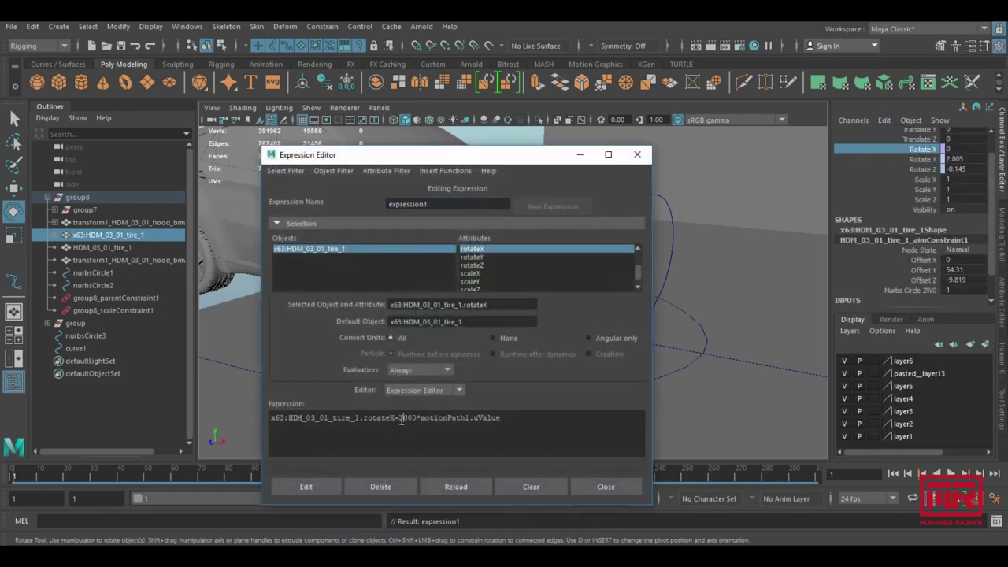
{"action": "left_click", "coordinate": [621, 483]}
{"action": "left_click_drag", "start_coordinate": [20, 470], "coordinate": [67, 473]}
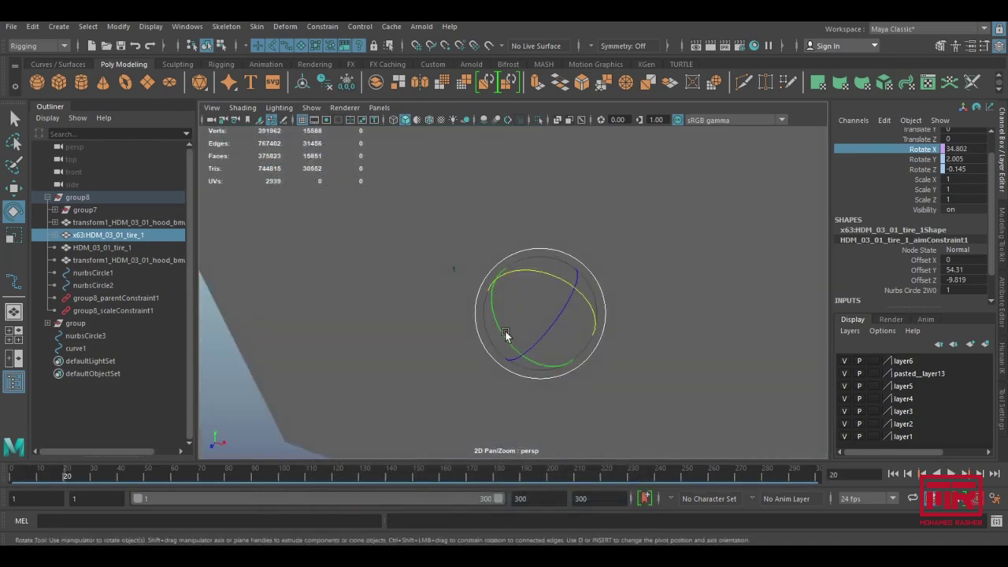
{"action": "middle_click_drag", "start_coordinate": [505, 335], "coordinate": [305, 251], "text": "alt"}
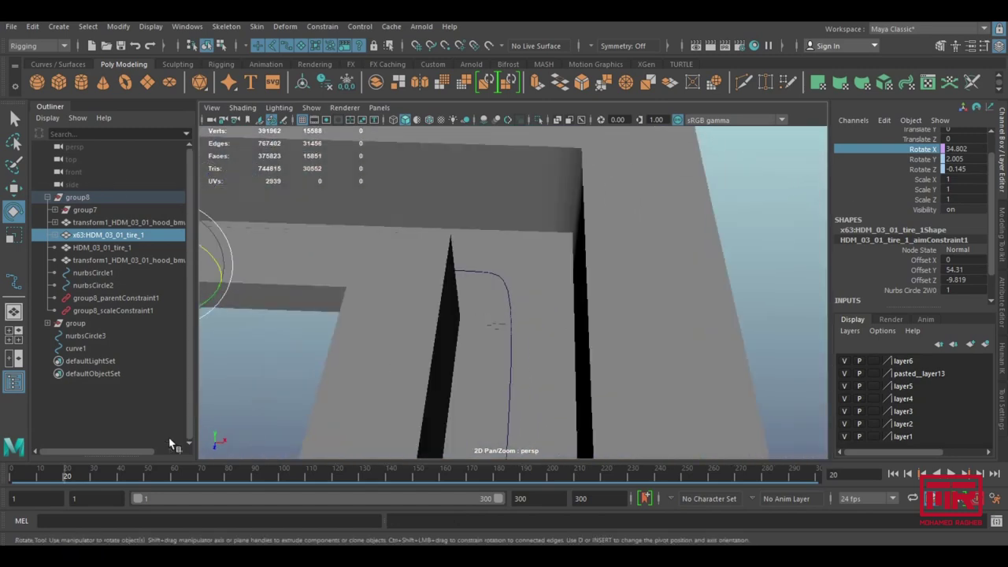
{"action": "left_click_drag", "start_coordinate": [189, 475], "coordinate": [389, 475]}
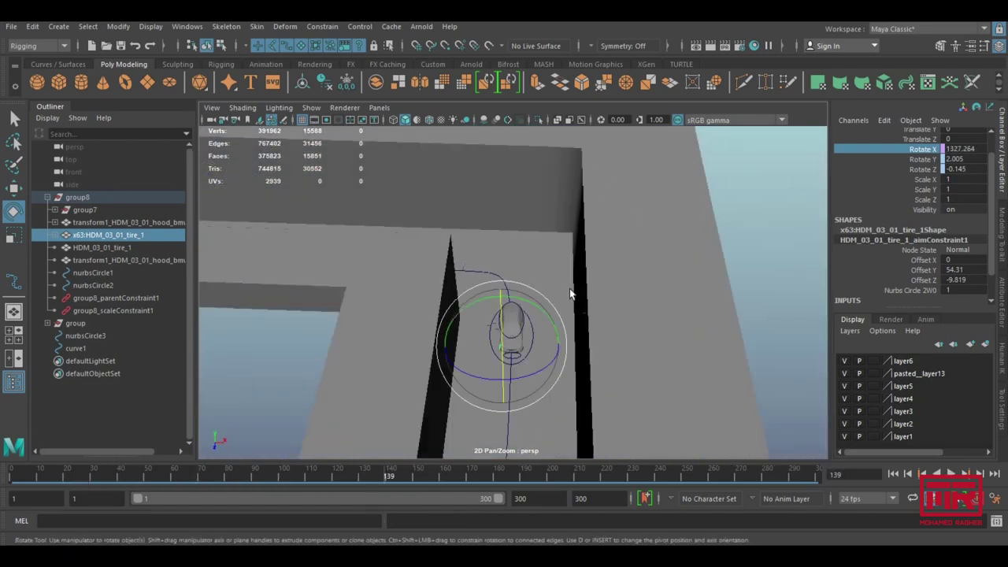
{"action": "right_click_drag", "start_coordinate": [569, 293], "coordinate": [595, 313], "text": "alt"}
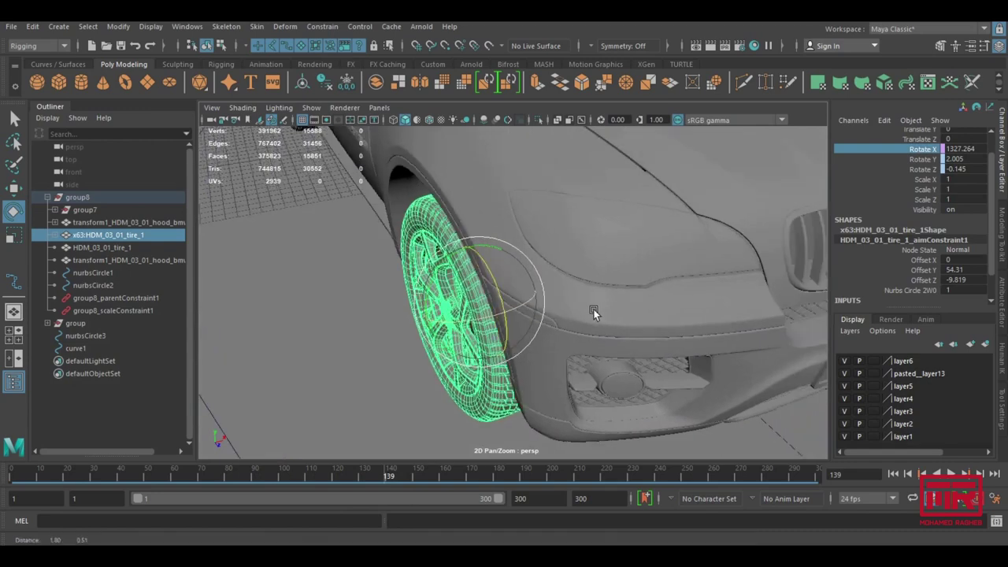
{"action": "left_click_drag", "start_coordinate": [595, 314], "coordinate": [601, 317], "text": "alt"}
{"action": "left_click", "coordinate": [386, 478]}
{"action": "left_click", "coordinate": [385, 479]}
{"action": "left_click_drag", "start_coordinate": [504, 339], "coordinate": [531, 334], "text": "alt"}
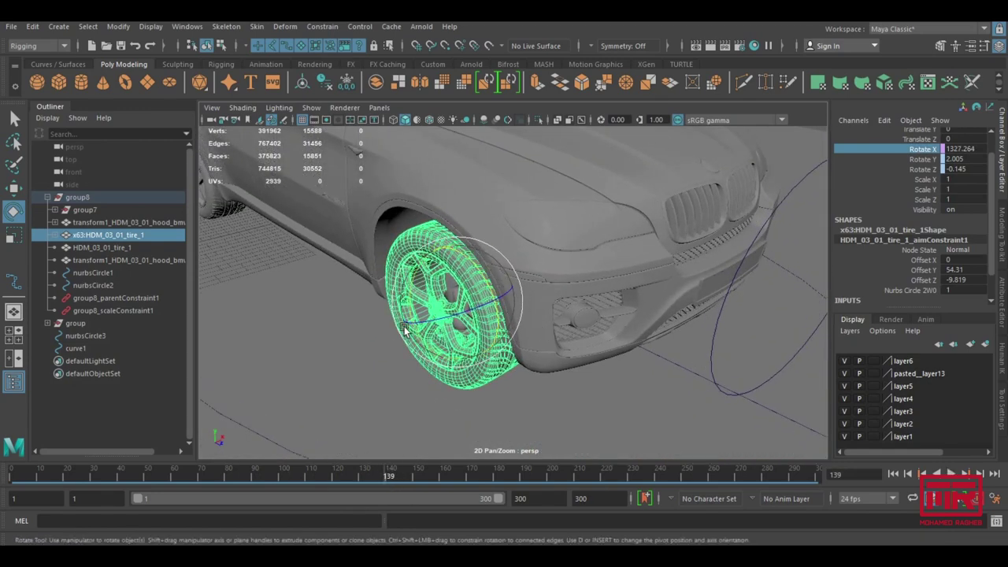
{"action": "left_click", "coordinate": [980, 474]}
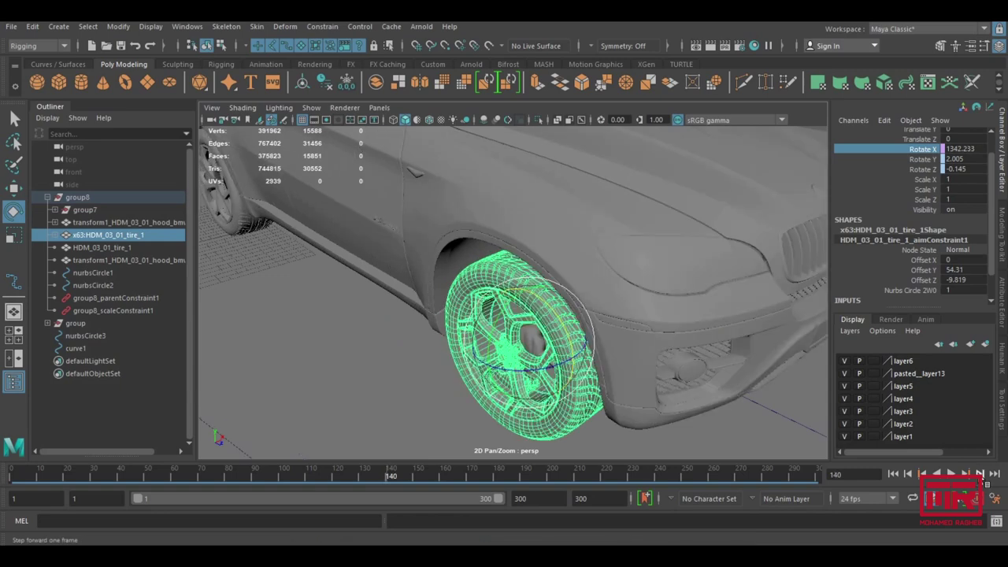
{"action": "left_click_drag", "start_coordinate": [732, 336], "coordinate": [600, 262], "text": "alt"}
{"action": "left_click", "coordinate": [967, 474]}
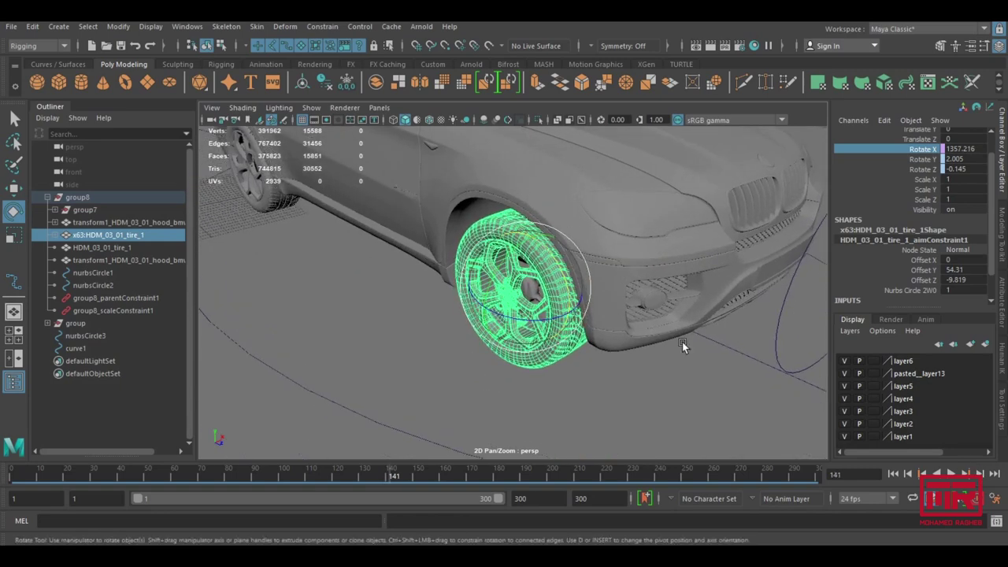
{"action": "left_click", "coordinate": [980, 474]}
{"action": "left_click", "coordinate": [980, 474]}
{"action": "left_click", "coordinate": [980, 474]}
{"action": "mouse_move", "coordinate": [788, 354]}
{"action": "left_mouse_down", "text": "alt"}
{"action": "mouse_move", "coordinate": [643, 303]}
{"action": "mouse_move", "coordinate": [560, 308]}
{"action": "mouse_move", "coordinate": [601, 320]}
{"action": "left_mouse_up", "text": "alt"}
{"action": "key", "text": "e"}
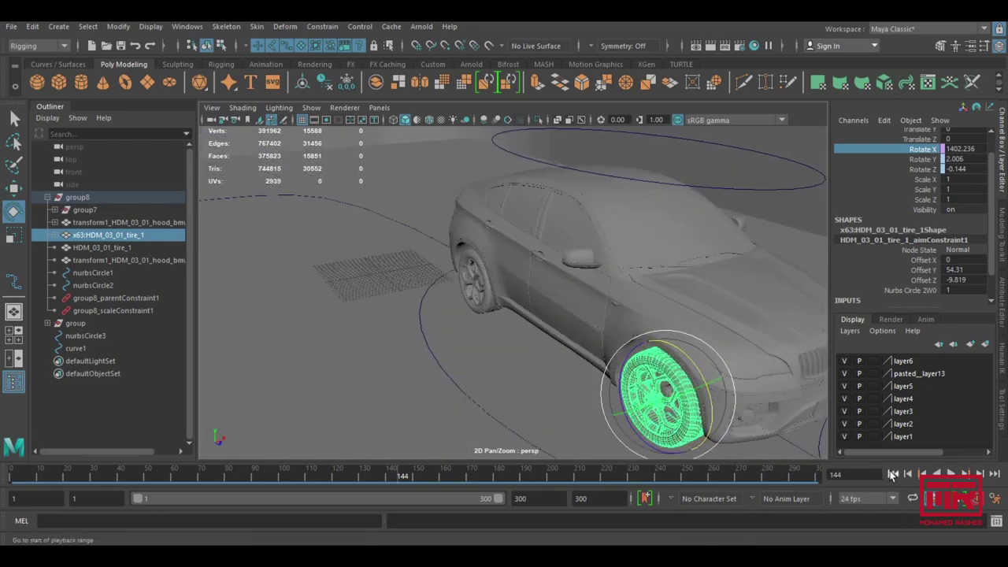
{"action": "left_click", "coordinate": [893, 474]}
{"action": "left_click_drag", "start_coordinate": [488, 318], "coordinate": [498, 306], "text": "alt"}
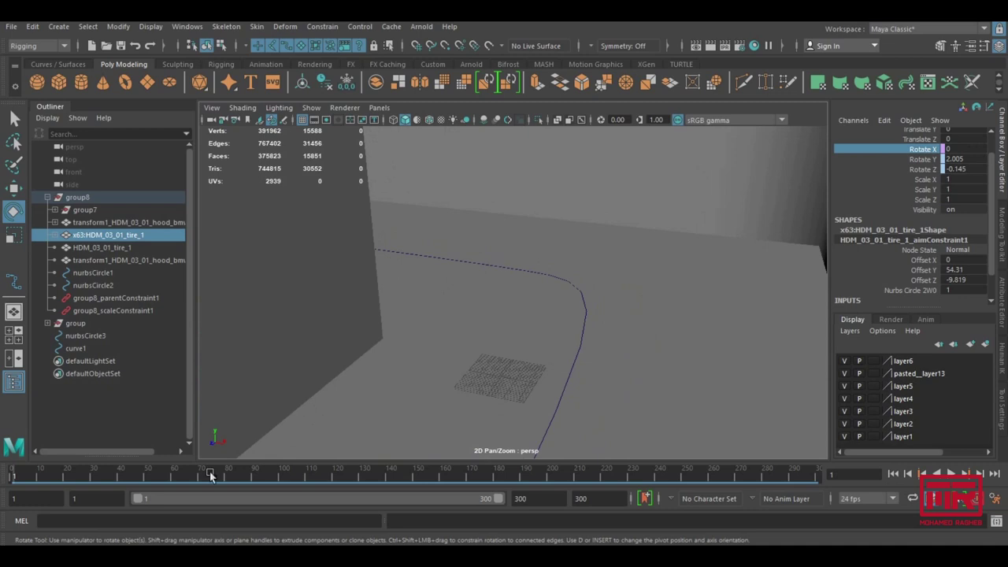
{"action": "left_click_drag", "start_coordinate": [209, 478], "coordinate": [381, 485]}
{"action": "left_click_drag", "start_coordinate": [472, 315], "coordinate": [630, 313], "text": "alt"}
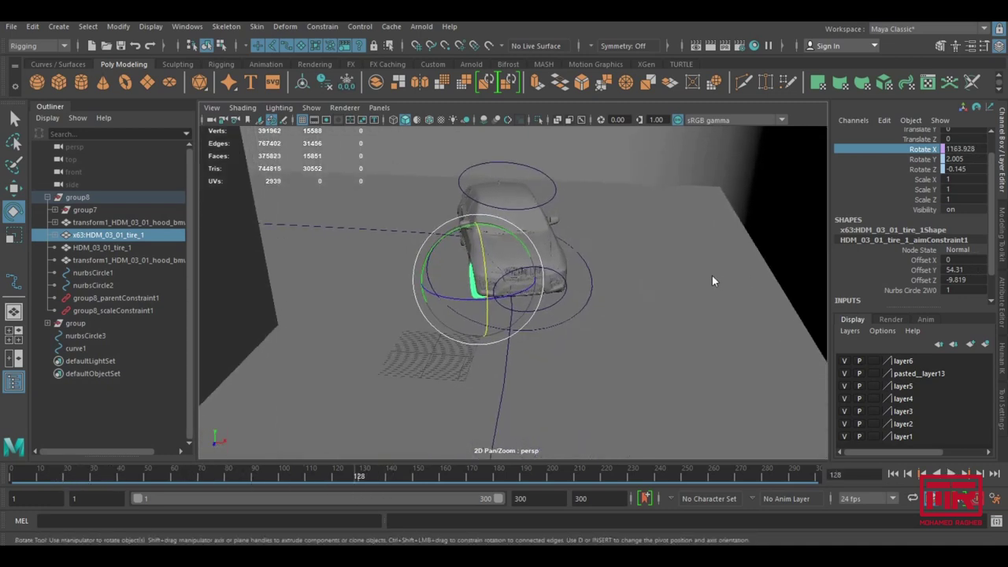
{"action": "mouse_move", "coordinate": [503, 300]}
{"action": "left_mouse_down", "text": "alt"}
{"action": "mouse_move", "coordinate": [646, 321]}
{"action": "mouse_move", "coordinate": [565, 328]}
{"action": "left_mouse_up", "text": "alt"}
{"action": "left_click", "coordinate": [579, 316]}
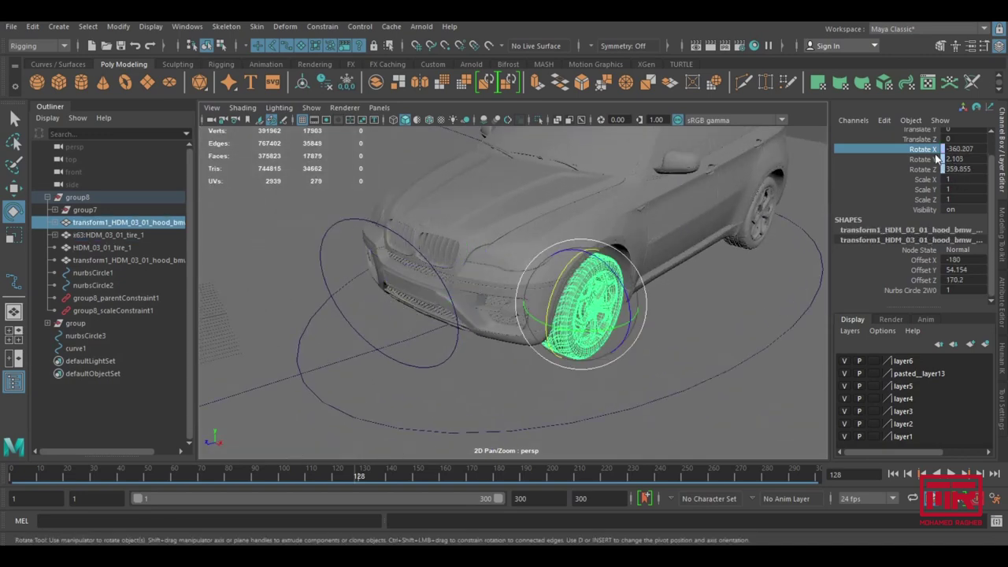
{"action": "right_click", "coordinate": [930, 150]}
{"action": "left_click", "coordinate": [898, 391]}
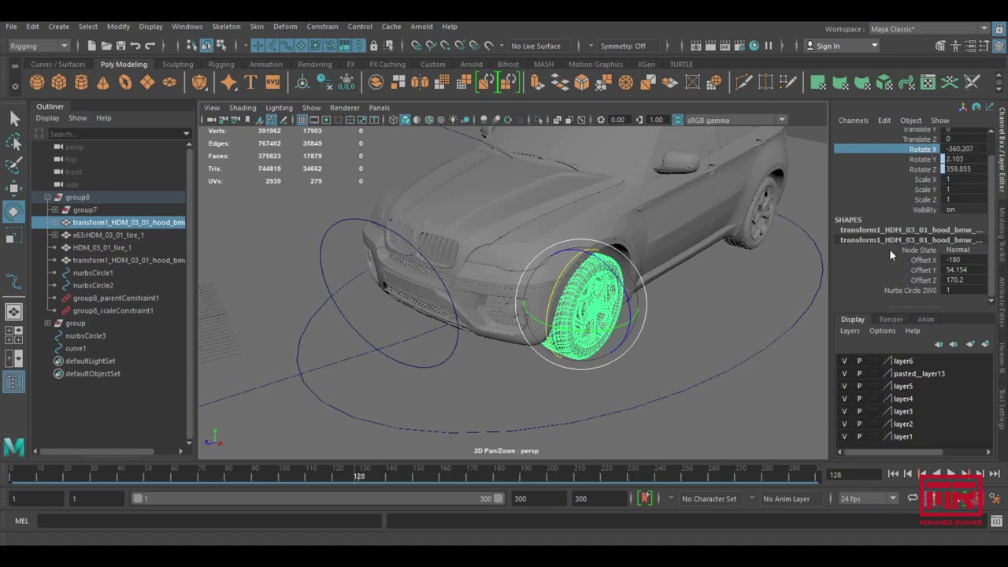
- Select nurbsCircle3 and inspect motionPath1's U Value in the Expression Editor
{"action": "left_click", "coordinate": [718, 379]}
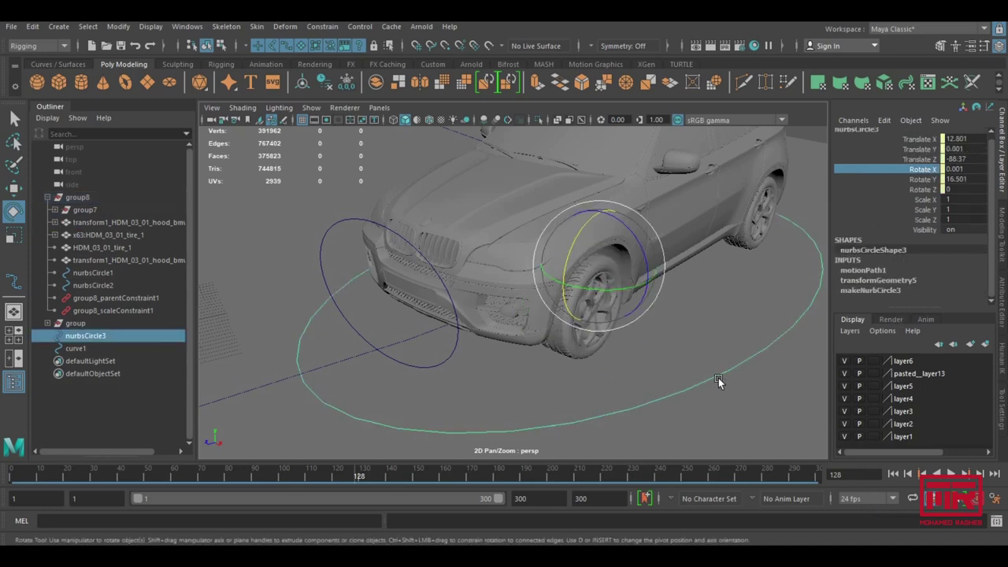
{"action": "left_click", "coordinate": [874, 271]}
{"action": "left_click", "coordinate": [923, 280]}
{"action": "left_click", "coordinate": [884, 120]}
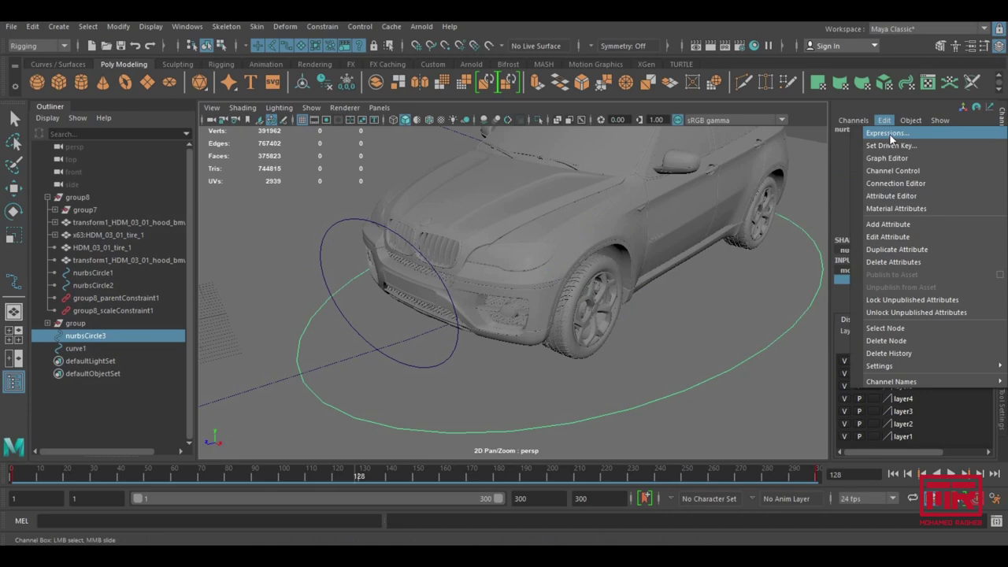
{"action": "left_click", "coordinate": [889, 133]}
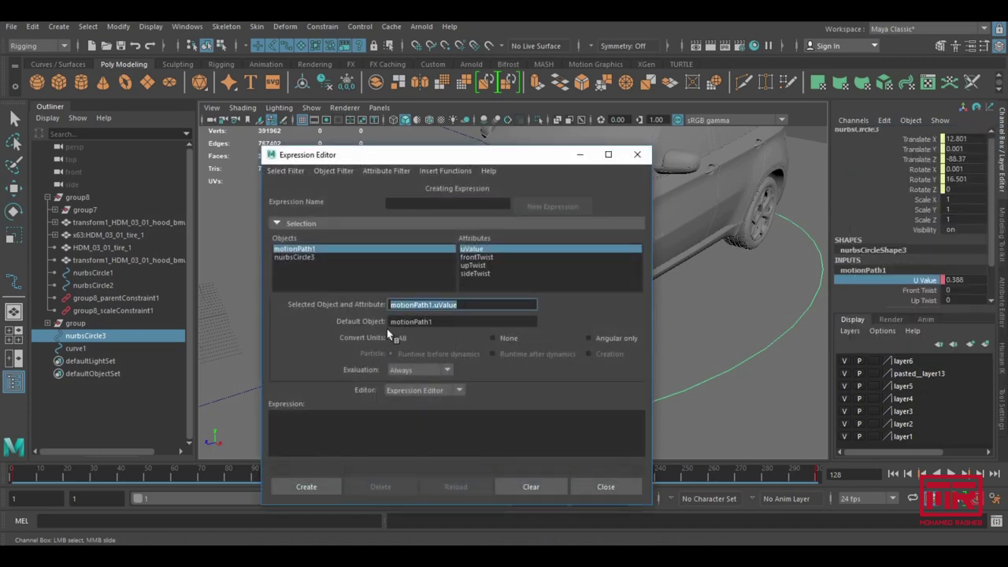
{"action": "left_click", "coordinate": [620, 487]}
- Create the expression transform1_HDM_03_01_hood_bmw_logo.rotateX=4000*motionPath1.uValue on the front wheel control
{"action": "left_click", "coordinate": [579, 311]}
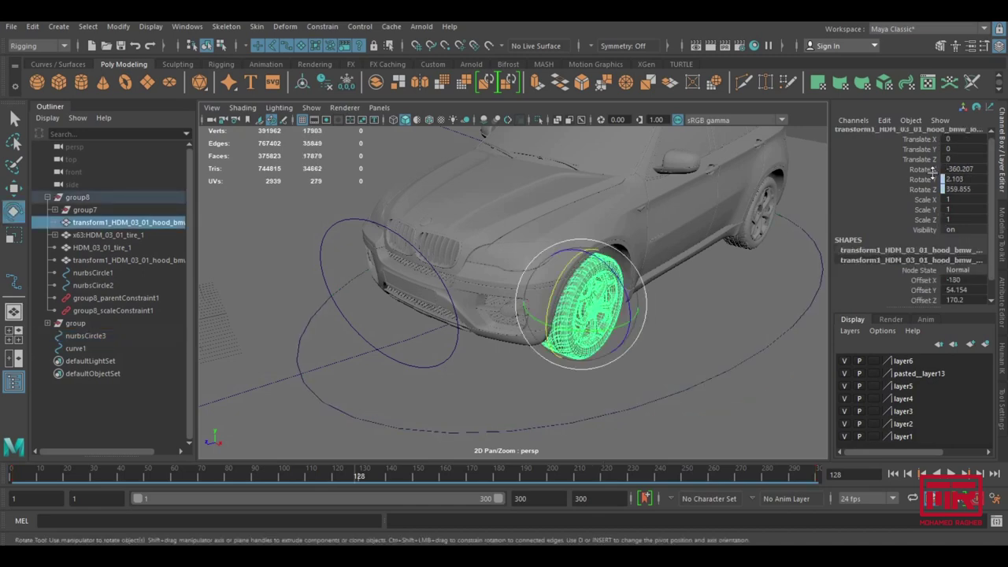
{"action": "left_click", "coordinate": [929, 170]}
{"action": "left_click", "coordinate": [884, 121]}
{"action": "left_click", "coordinate": [889, 133]}
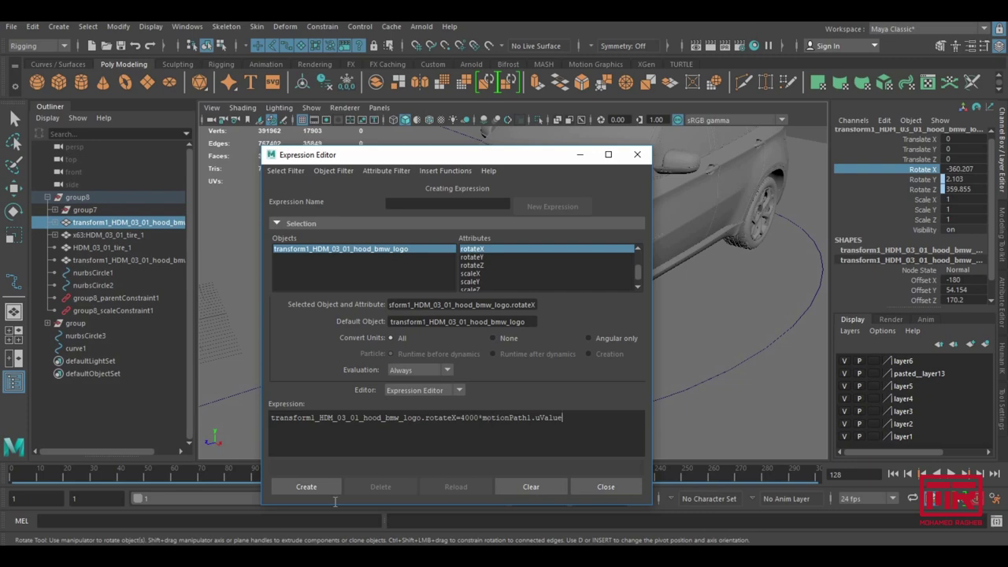
{"action": "left_click", "coordinate": [315, 488]}
{"action": "left_click", "coordinate": [603, 487]}
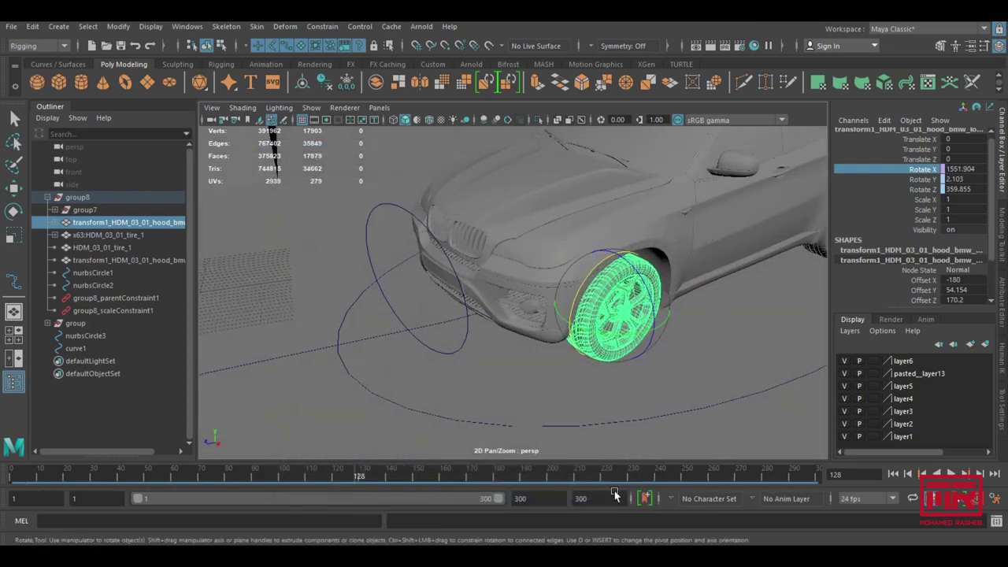
{"action": "left_click", "coordinate": [981, 474]}
{"action": "left_click", "coordinate": [981, 473]}
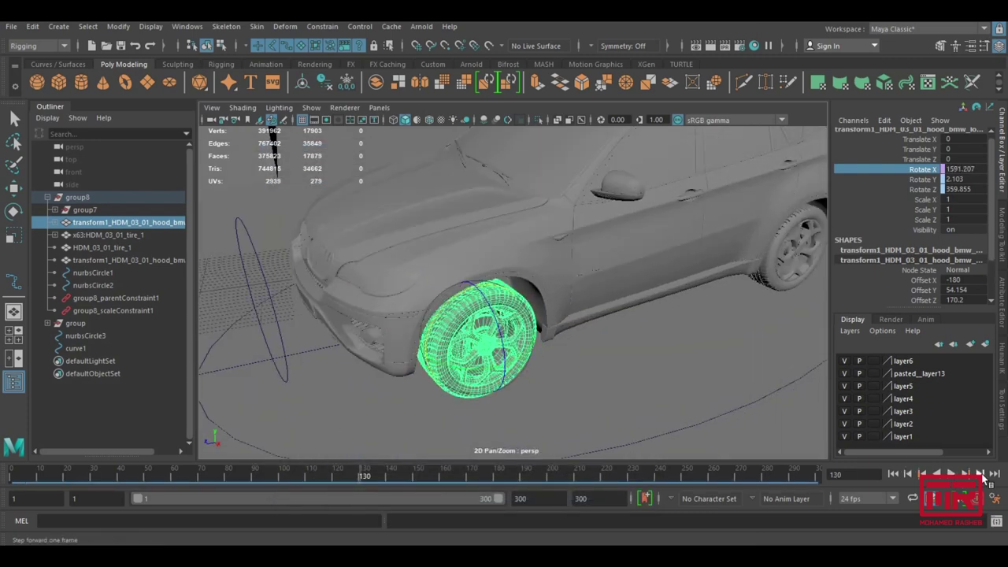
{"action": "left_click", "coordinate": [981, 473]}
{"action": "left_click", "coordinate": [981, 474]}
{"action": "left_click", "coordinate": [981, 474]}
{"action": "left_click", "coordinate": [981, 474]}
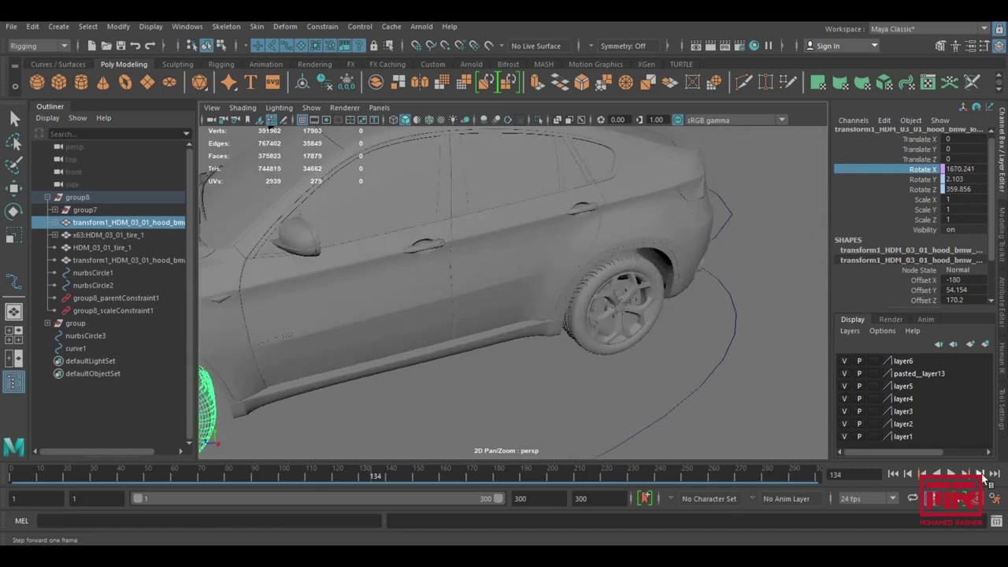
{"action": "left_click_drag", "start_coordinate": [518, 270], "coordinate": [754, 291], "text": "alt"}
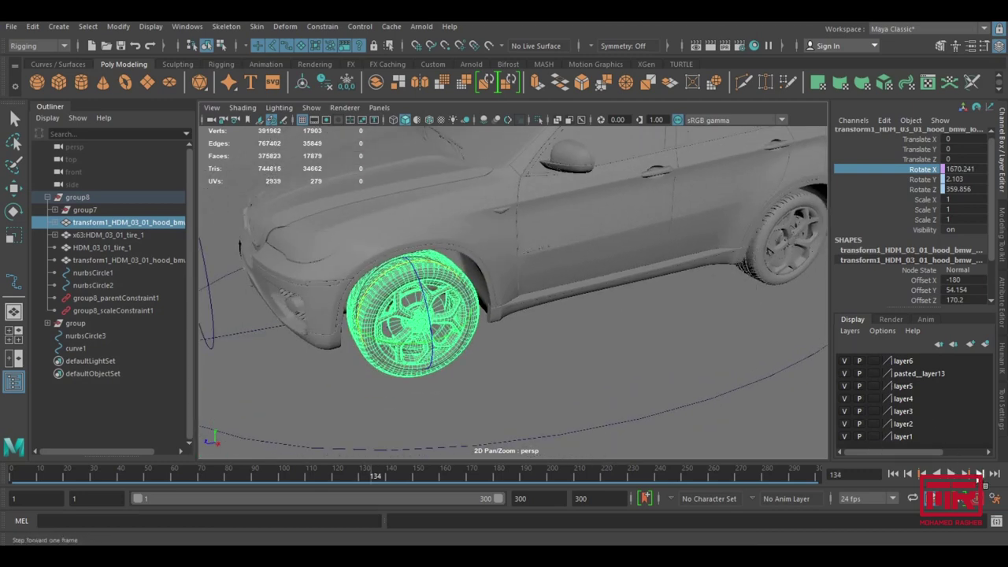
{"action": "mouse_move", "coordinate": [514, 317]}
{"action": "left_mouse_down", "text": "alt"}
{"action": "mouse_move", "coordinate": [659, 308]}
{"action": "mouse_move", "coordinate": [902, 197]}
{"action": "left_mouse_up", "text": "alt"}
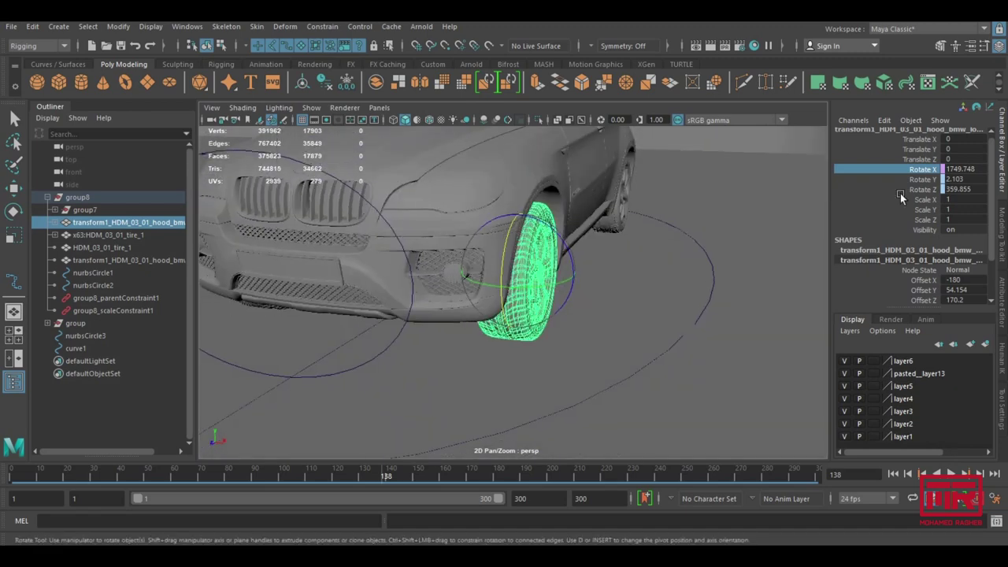
{"action": "mouse_move", "coordinate": [691, 320]}
{"action": "left_mouse_down", "text": "alt"}
{"action": "mouse_move", "coordinate": [705, 328]}
{"action": "mouse_move", "coordinate": [691, 315]}
{"action": "mouse_move", "coordinate": [589, 336]}
{"action": "left_mouse_up", "text": "alt"}
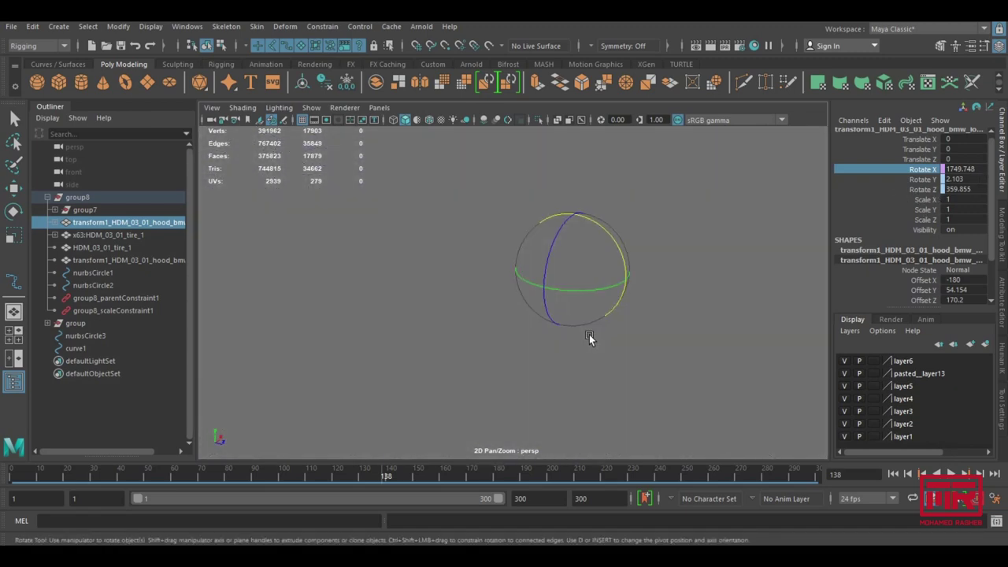
{"action": "left_click", "coordinate": [981, 474]}
{"action": "left_click", "coordinate": [981, 474]}
{"action": "left_click", "coordinate": [981, 474]}
{"action": "left_click", "coordinate": [981, 473]}
{"action": "left_click", "coordinate": [981, 473]}
{"action": "left_click", "coordinate": [981, 473]}
{"action": "mouse_move", "coordinate": [464, 248]}
{"action": "left_mouse_down", "text": "alt"}
{"action": "mouse_move", "coordinate": [485, 299]}
{"action": "mouse_move", "coordinate": [441, 339]}
{"action": "left_mouse_up", "text": "alt"}
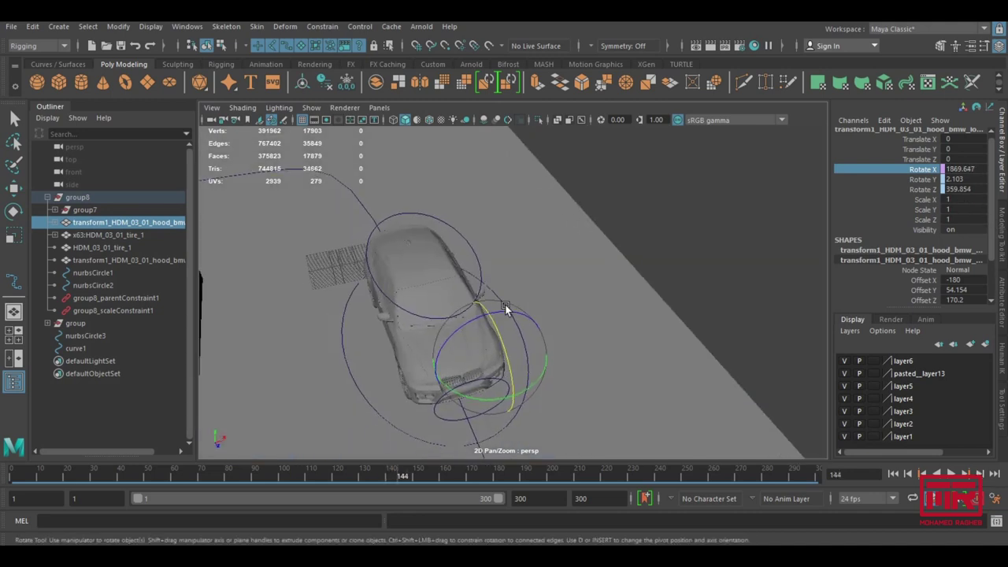
{"action": "left_click_drag", "start_coordinate": [422, 476], "coordinate": [232, 455]}
{"action": "left_click_drag", "start_coordinate": [554, 326], "coordinate": [471, 292], "text": "alt"}
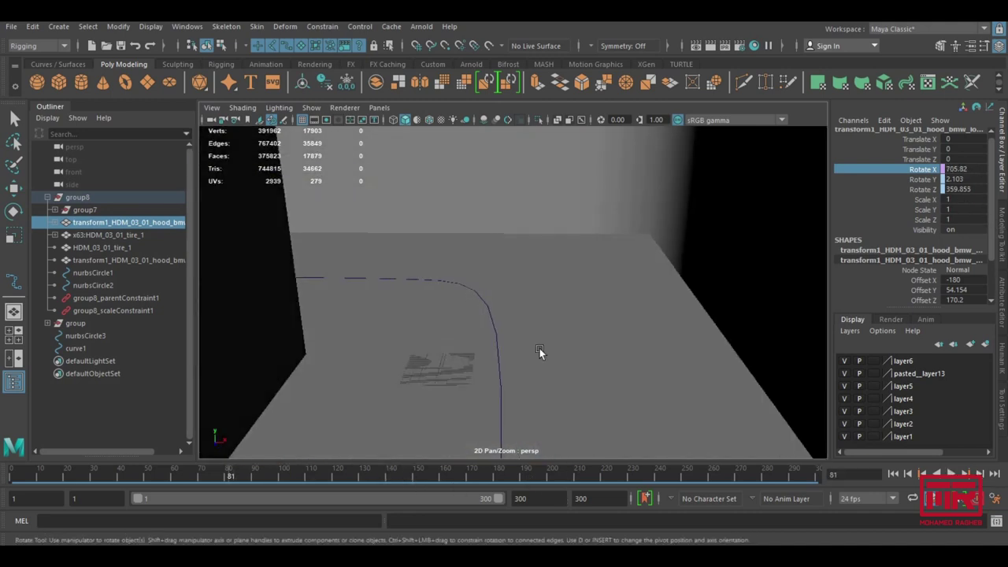
{"action": "left_click", "coordinate": [230, 476]}
{"action": "left_click_drag", "start_coordinate": [229, 475], "coordinate": [360, 475]}
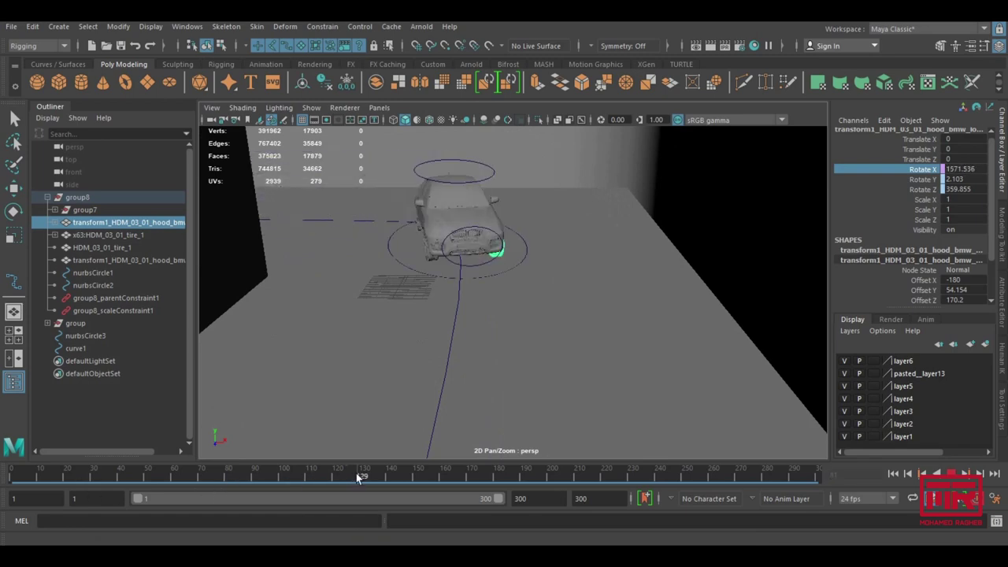
{"action": "mouse_move", "coordinate": [520, 315]}
{"action": "left_mouse_down", "text": "alt"}
{"action": "mouse_move", "coordinate": [481, 346]}
{"action": "mouse_move", "coordinate": [518, 347]}
{"action": "mouse_move", "coordinate": [553, 330]}
{"action": "left_mouse_up", "text": "alt"}
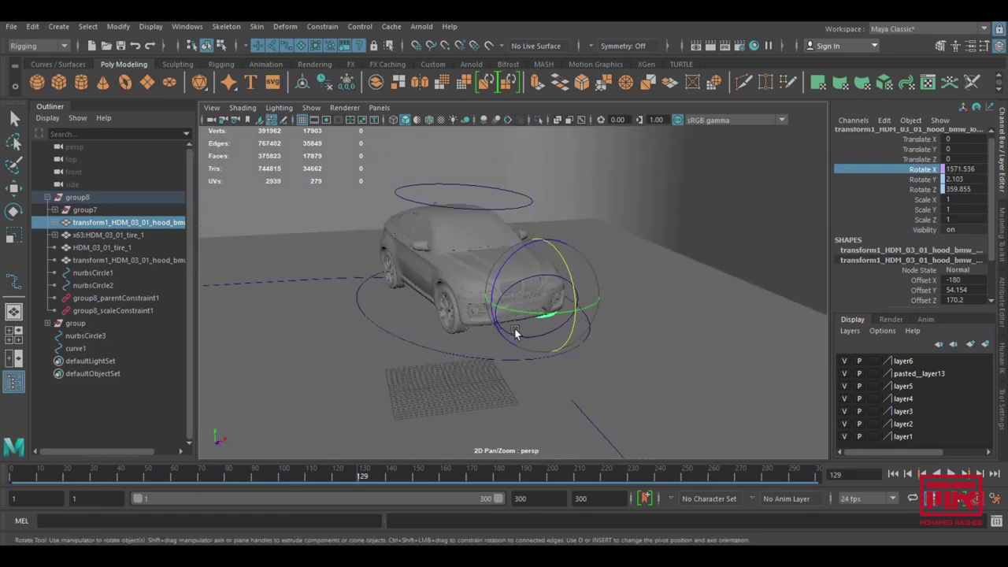
{"action": "mouse_move", "coordinate": [497, 315]}
{"action": "left_mouse_down", "text": "alt"}
{"action": "mouse_move", "coordinate": [600, 360]}
{"action": "mouse_move", "coordinate": [617, 356]}
{"action": "left_mouse_up", "text": "alt"}
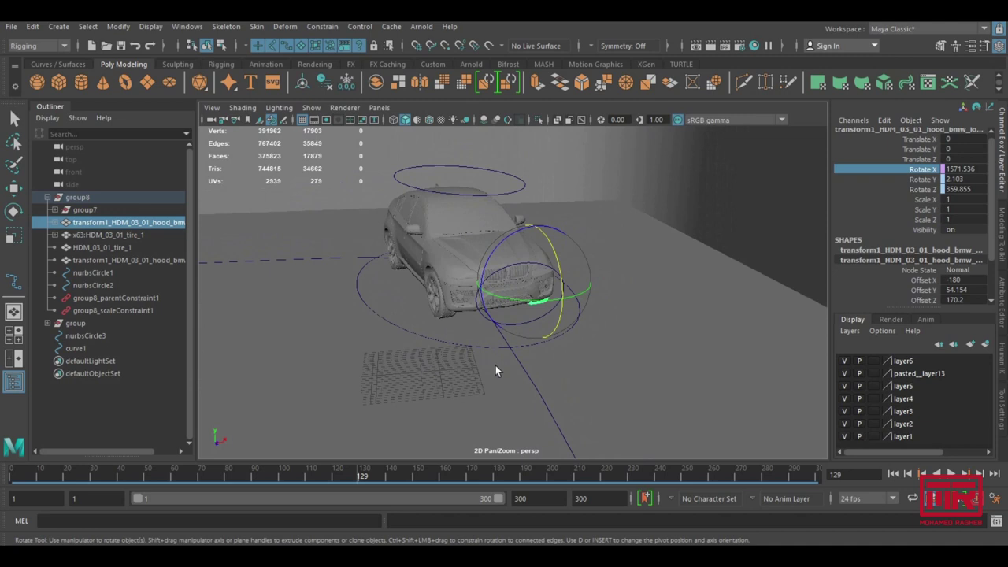
{"action": "left_click", "coordinate": [409, 329]}
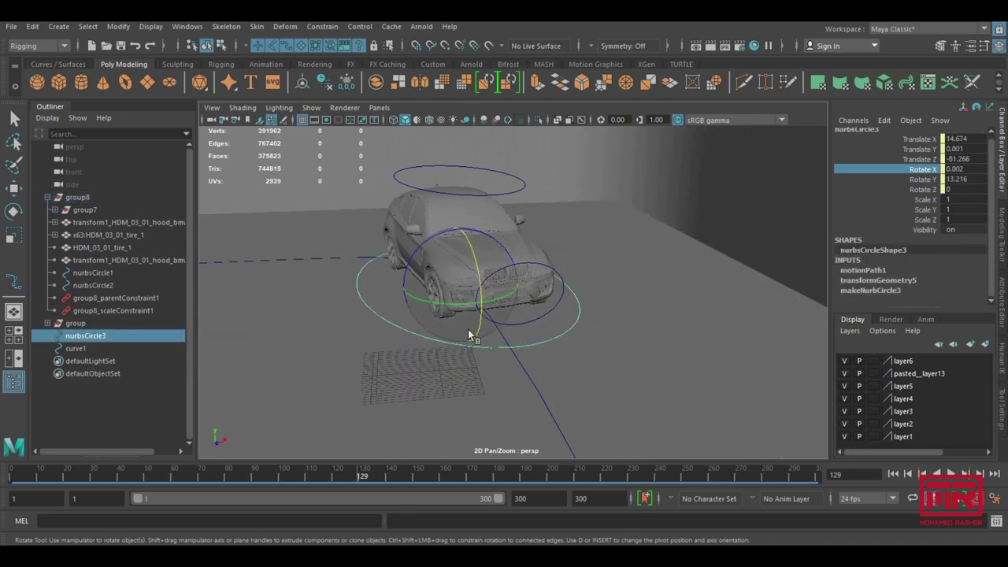
{"action": "key", "text": "w"}
{"action": "left_click", "coordinate": [865, 269]}
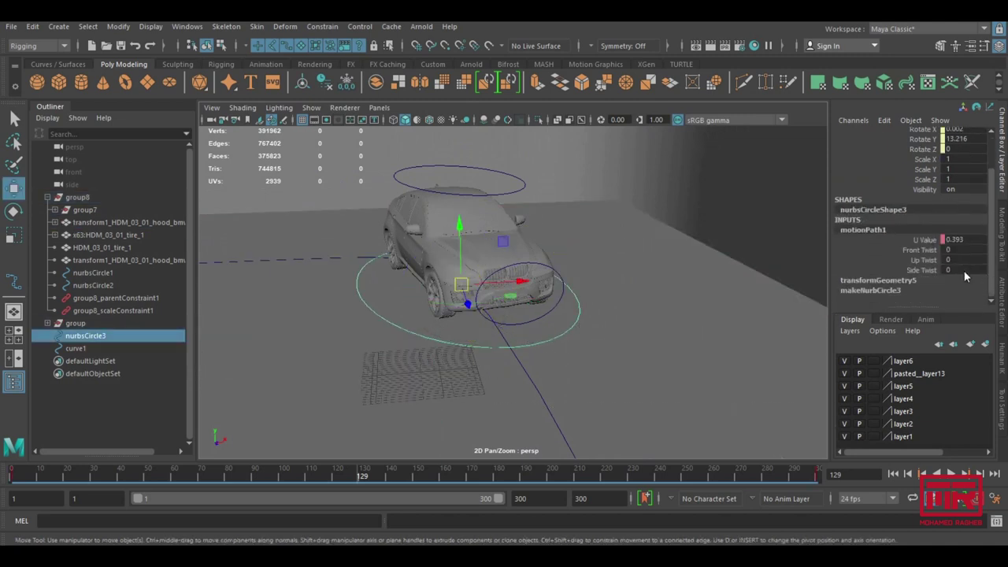
{"action": "left_click", "coordinate": [914, 250]}
{"action": "middle_click_drag", "start_coordinate": [906, 254], "coordinate": [888, 262]}
{"action": "key", "text": "ctrl+z"}
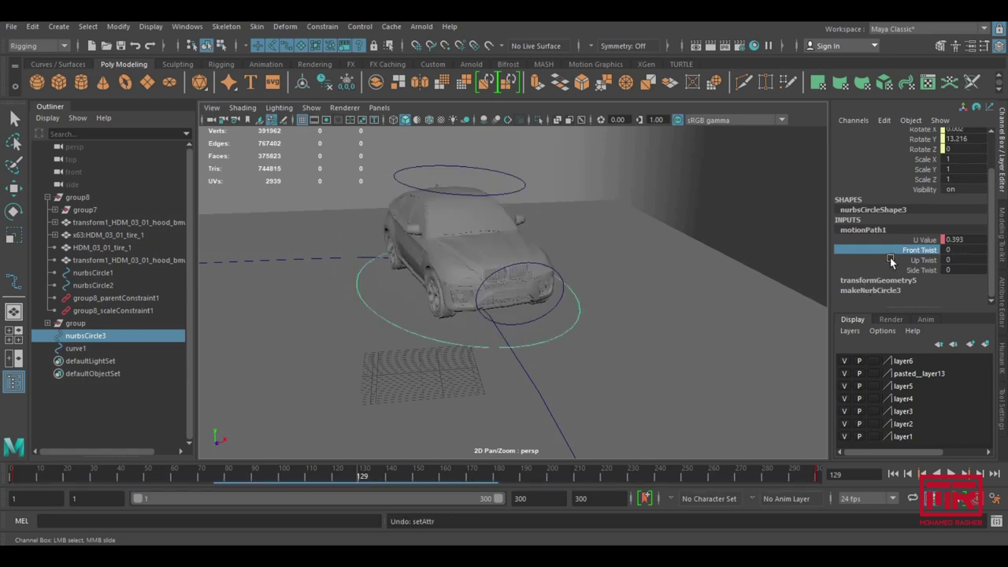
{"action": "middle_click_drag", "start_coordinate": [583, 315], "coordinate": [547, 315]}
{"action": "key", "text": "ctrl+z"}
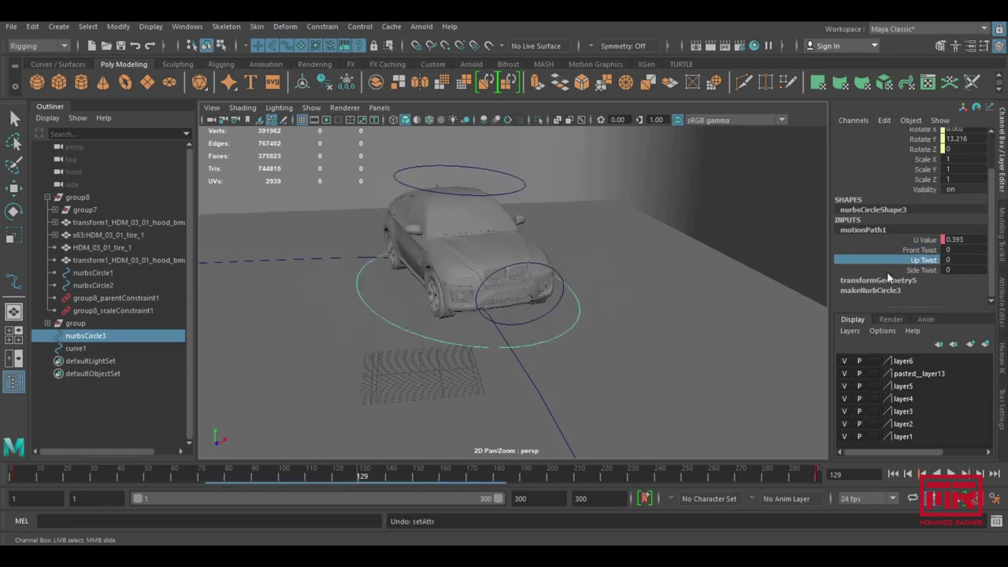
{"action": "middle_click_drag", "start_coordinate": [461, 357], "coordinate": [486, 322]}
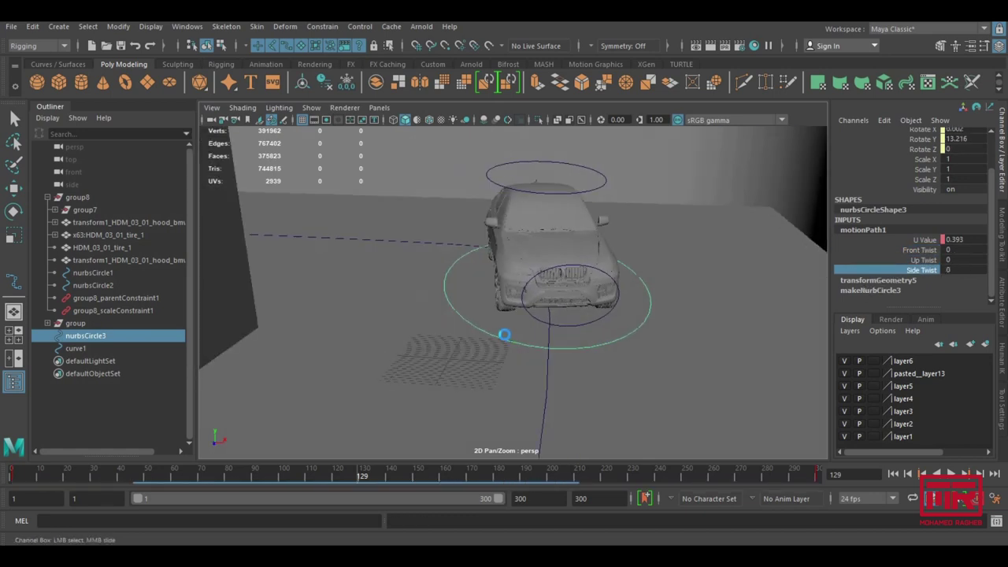
{"action": "mouse_move", "coordinate": [501, 319]}
{"action": "left_mouse_down", "text": "alt"}
{"action": "mouse_move", "coordinate": [532, 325]}
{"action": "mouse_move", "coordinate": [355, 331]}
{"action": "left_mouse_up", "text": "alt"}
{"action": "right_click_drag", "start_coordinate": [355, 330], "coordinate": [538, 332], "text": "alt"}
{"action": "mouse_move", "coordinate": [538, 331]}
{"action": "left_mouse_down", "text": "alt"}
{"action": "mouse_move", "coordinate": [643, 371]}
{"action": "mouse_move", "coordinate": [596, 348]}
{"action": "left_mouse_up", "text": "alt"}
{"action": "key", "text": "w"}
{"action": "left_click_drag", "start_coordinate": [660, 378], "coordinate": [617, 348], "text": "alt"}
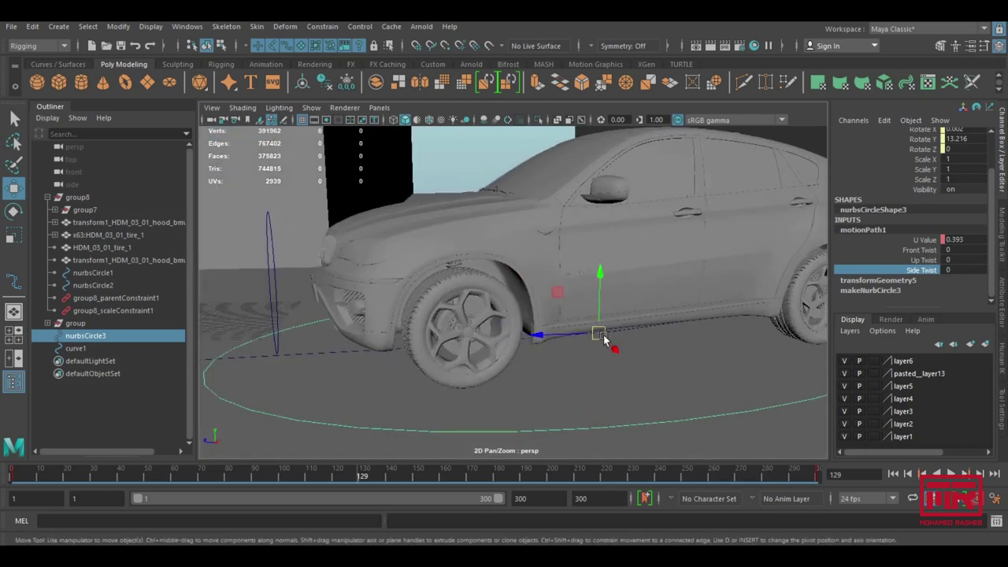
{"action": "left_click", "coordinate": [922, 260]}
{"action": "middle_click_drag", "start_coordinate": [601, 307], "coordinate": [575, 338]}
{"action": "key", "text": "ctrl+z"}
{"action": "left_click_drag", "start_coordinate": [575, 337], "coordinate": [458, 339], "text": "alt"}
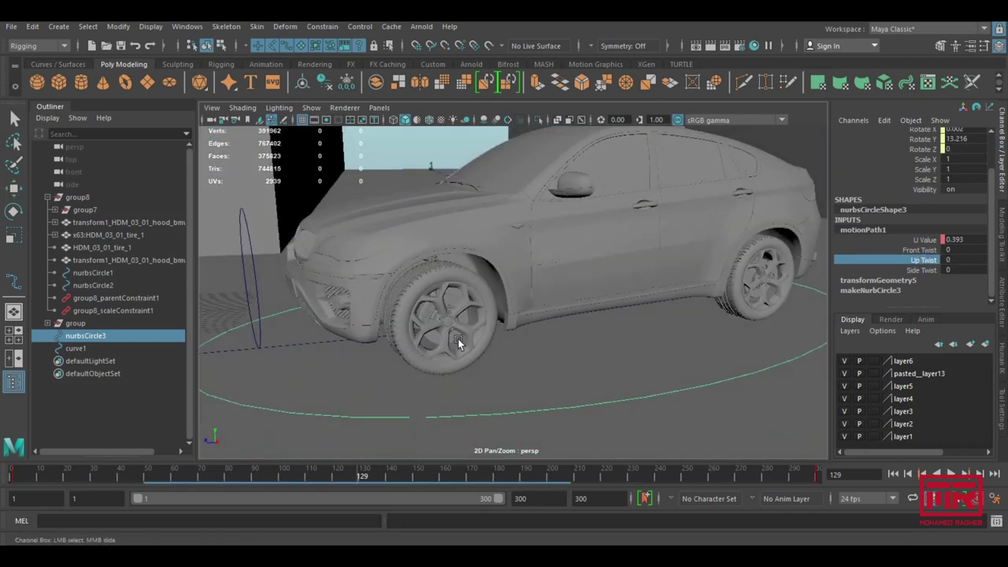
{"action": "left_click", "coordinate": [59, 199]}
{"action": "scroll", "coordinate": [572, 373], "scroll_direction": "up", "scroll_amount": 5}
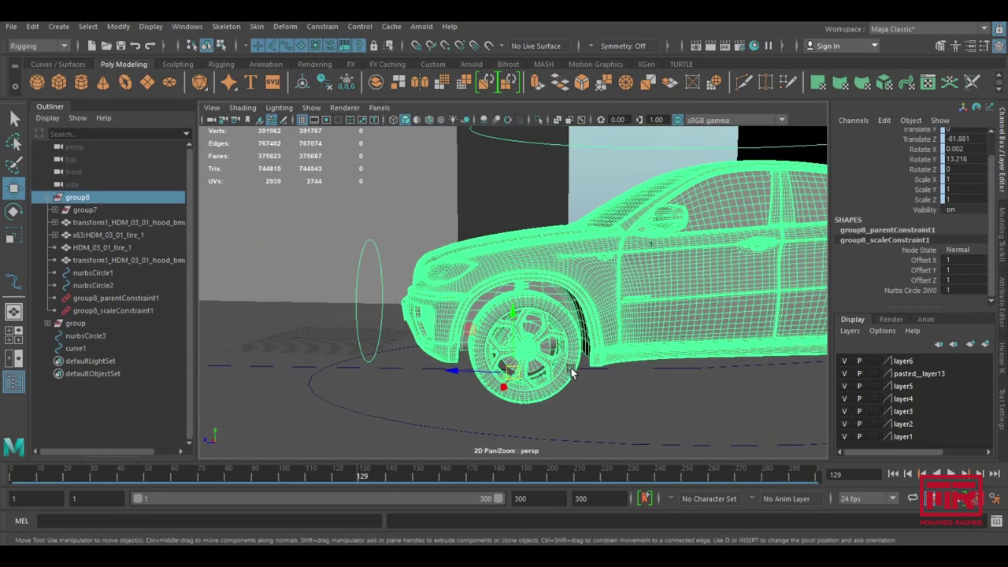
{"action": "key", "text": "space"}
{"action": "key", "text": "space"}
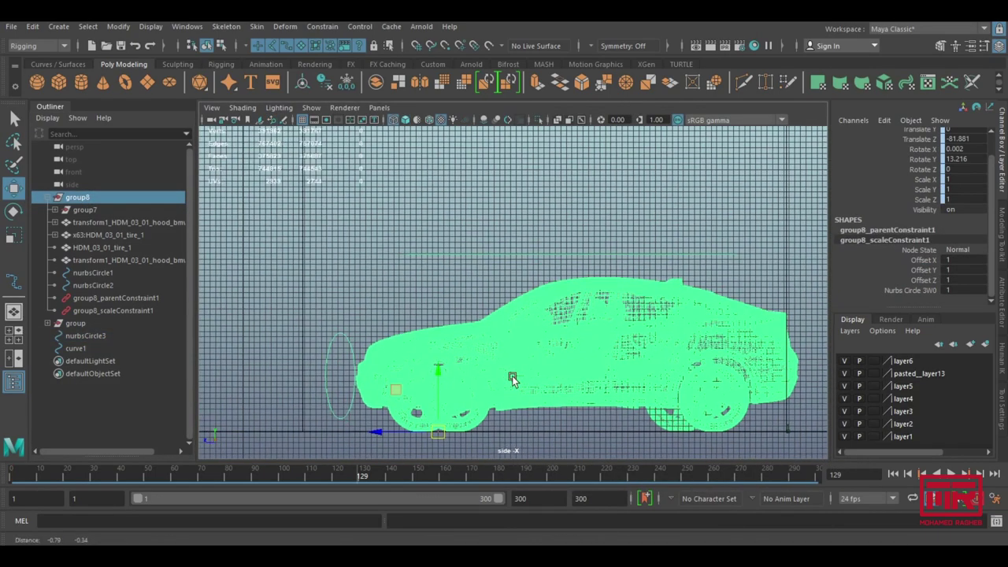
{"action": "scroll", "coordinate": [609, 357], "scroll_direction": "up", "scroll_amount": 3}
{"action": "scroll", "coordinate": [497, 294], "scroll_direction": "up", "scroll_amount": 2}
{"action": "scroll", "coordinate": [504, 303], "scroll_direction": "down", "scroll_amount": 3}
{"action": "key", "text": "space"}
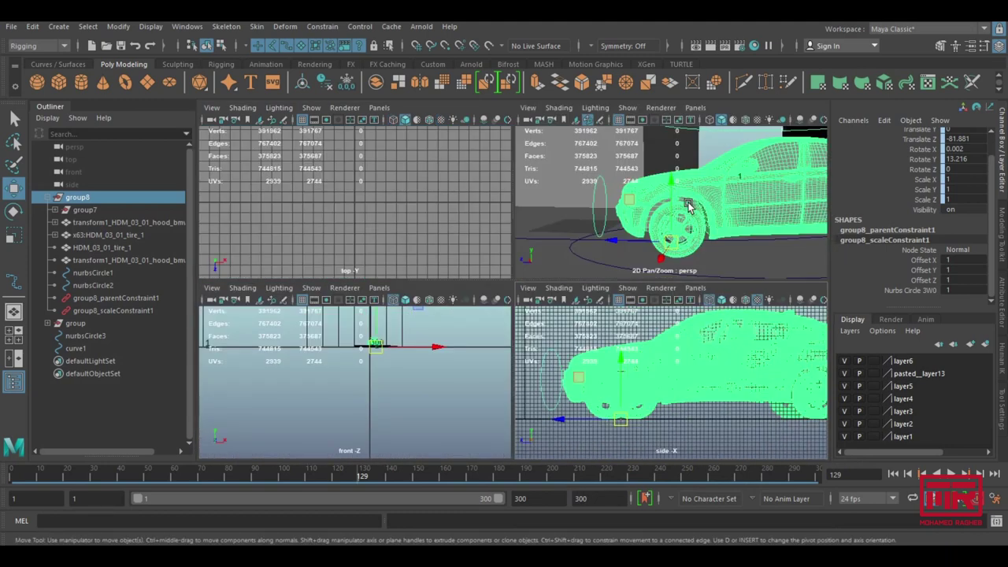
{"action": "key", "text": "space"}
{"action": "left_click", "coordinate": [561, 432]}
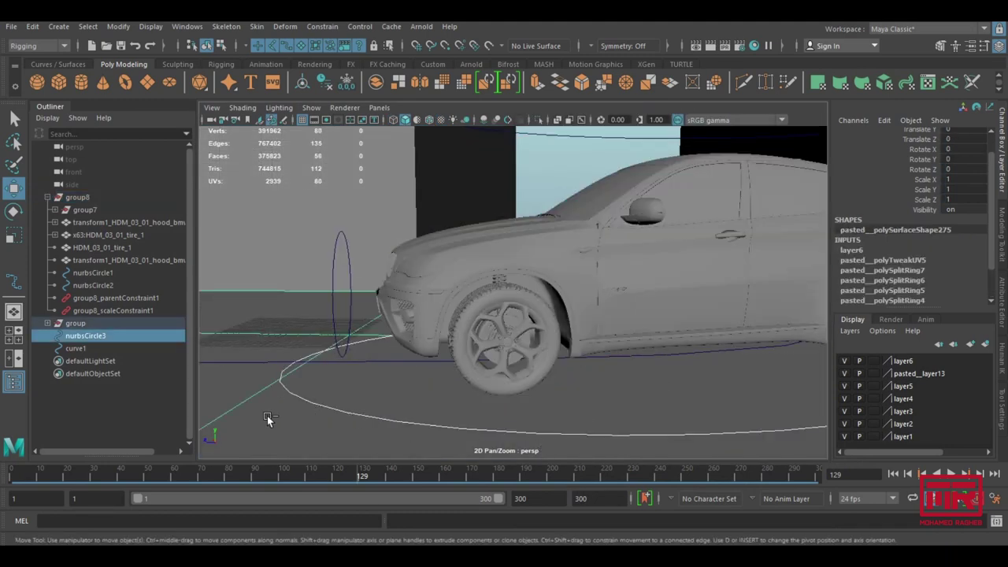
{"action": "right_click_drag", "start_coordinate": [461, 389], "coordinate": [605, 397], "text": "alt"}
{"action": "key", "text": "space"}
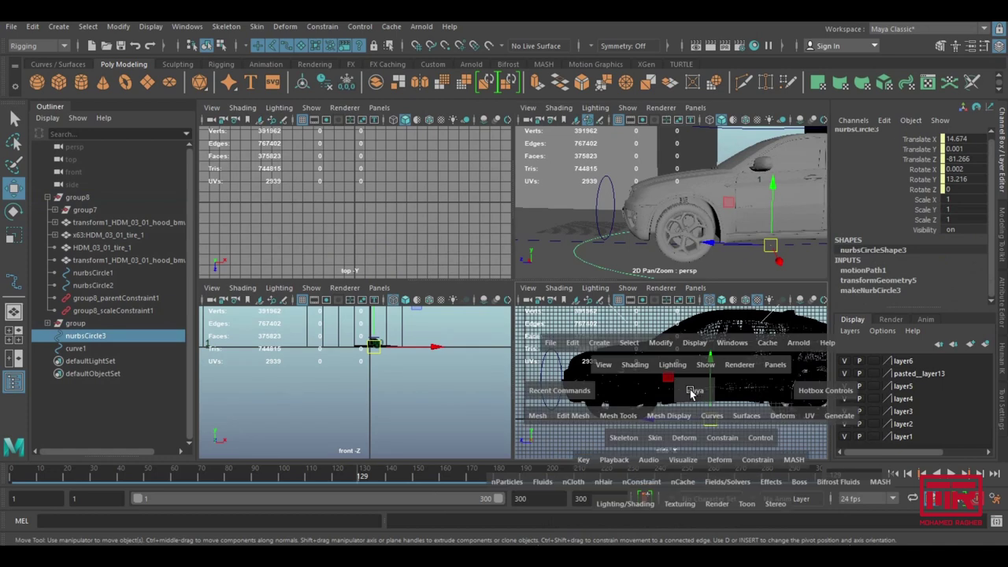
{"action": "key", "text": "space"}
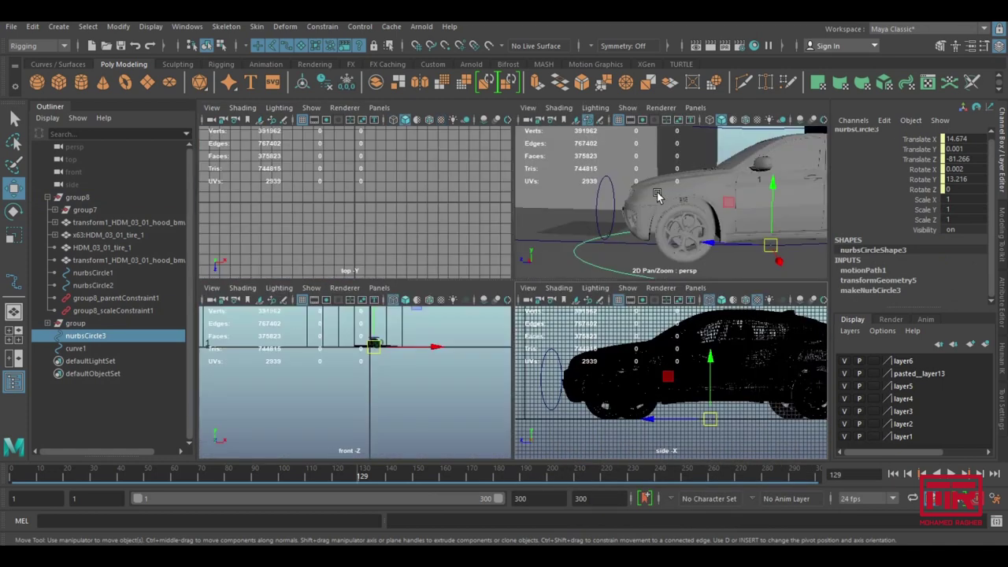
{"action": "key", "text": "space"}
{"action": "left_click_drag", "start_coordinate": [691, 275], "coordinate": [531, 306], "text": "alt"}
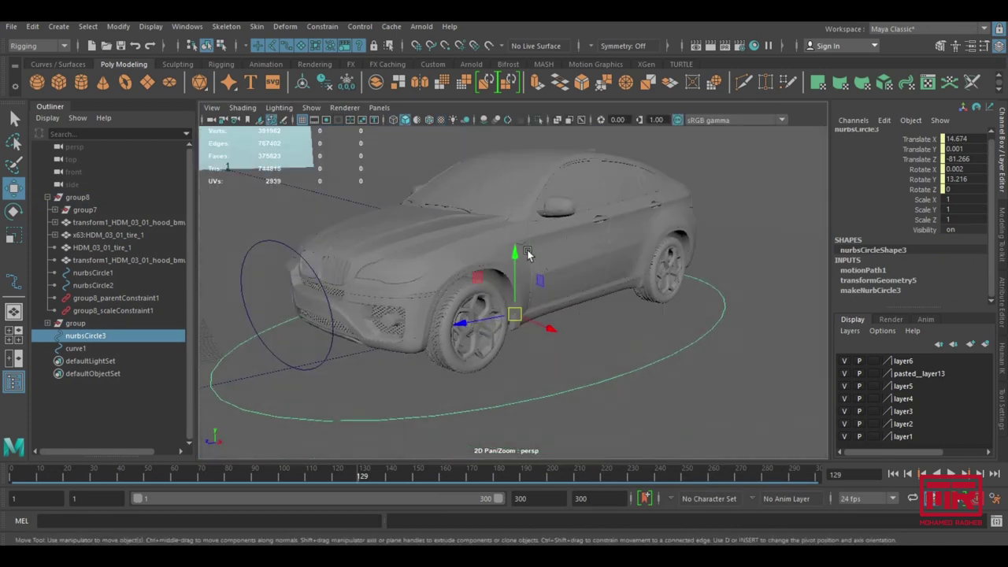
{"action": "mouse_move", "coordinate": [422, 289]}
{"action": "left_mouse_down", "text": "alt"}
{"action": "mouse_move", "coordinate": [510, 337]}
{"action": "mouse_move", "coordinate": [669, 299]}
{"action": "left_mouse_up", "text": "alt"}
{"action": "left_click", "coordinate": [866, 270]}
- Key motionPath1's Up Twist at 0 on frame 122
{"action": "left_click", "coordinate": [924, 300]}
{"action": "mouse_move", "coordinate": [536, 284]}
{"action": "middle_mouse_down"}
{"action": "mouse_move", "coordinate": [625, 278]}
{"action": "mouse_move", "coordinate": [583, 291]}
{"action": "middle_mouse_up"}
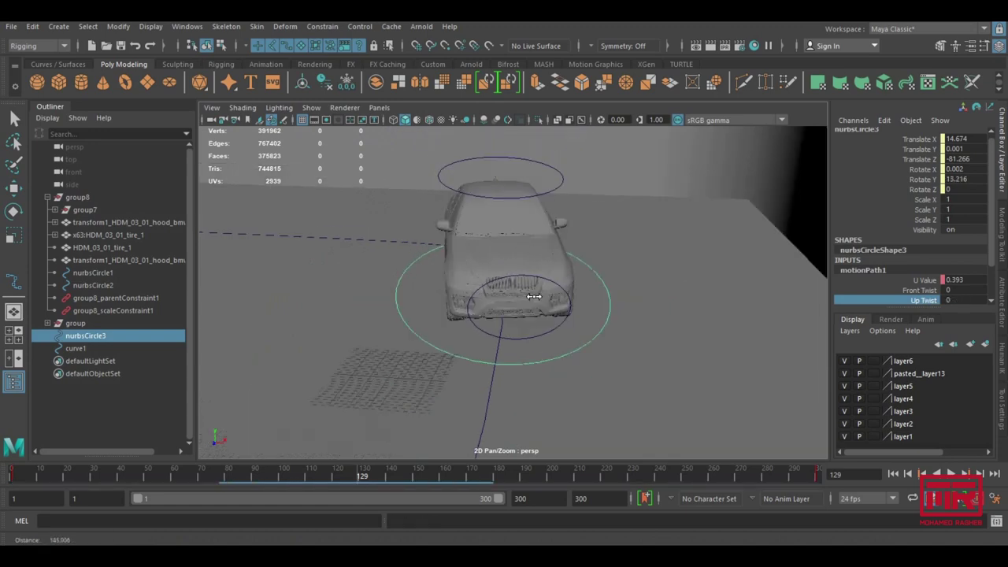
{"action": "left_click_drag", "start_coordinate": [583, 291], "coordinate": [534, 310], "text": "alt"}
{"action": "mouse_move", "coordinate": [373, 475]}
{"action": "left_mouse_down"}
{"action": "mouse_move", "coordinate": [326, 478]}
{"action": "mouse_move", "coordinate": [356, 469]}
{"action": "mouse_move", "coordinate": [339, 475]}
{"action": "left_mouse_up"}
{"action": "right_click", "coordinate": [882, 296]}
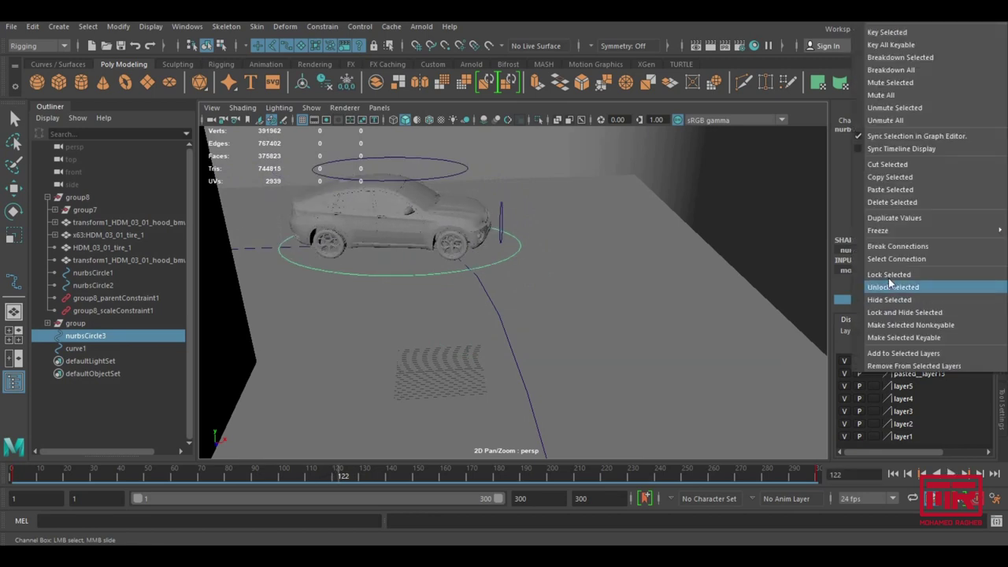
{"action": "left_click", "coordinate": [890, 32]}
- Set Up Twist to -46.983 at frame 133 so the car follows the bend
{"action": "left_click_drag", "start_coordinate": [339, 479], "coordinate": [368, 482]}
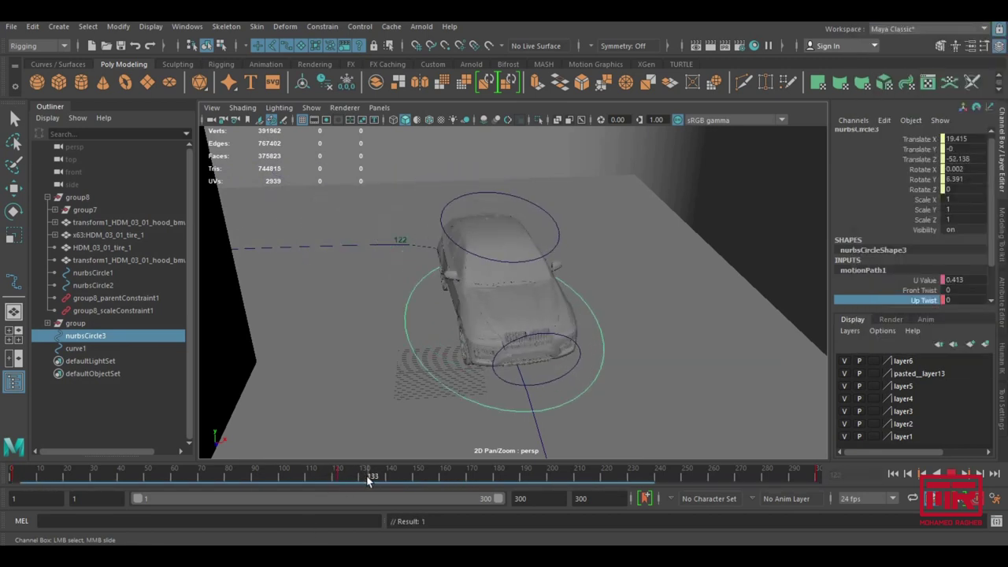
{"action": "middle_click_drag", "start_coordinate": [558, 267], "coordinate": [441, 268]}
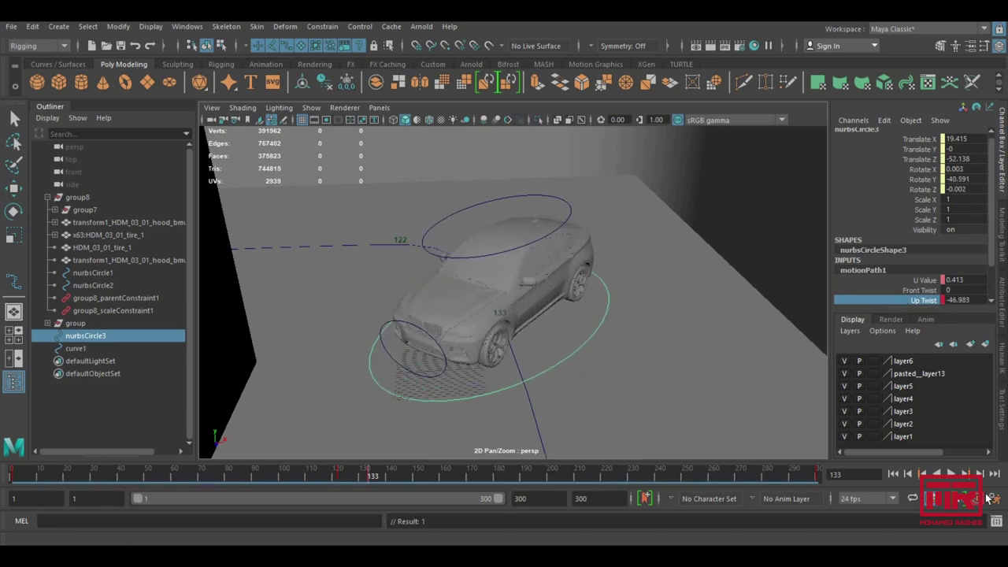
{"action": "mouse_move", "coordinate": [385, 471]}
{"action": "left_mouse_down"}
{"action": "mouse_move", "coordinate": [315, 473]}
{"action": "mouse_move", "coordinate": [360, 473]}
{"action": "mouse_move", "coordinate": [333, 476]}
{"action": "mouse_move", "coordinate": [343, 478]}
{"action": "left_mouse_up"}
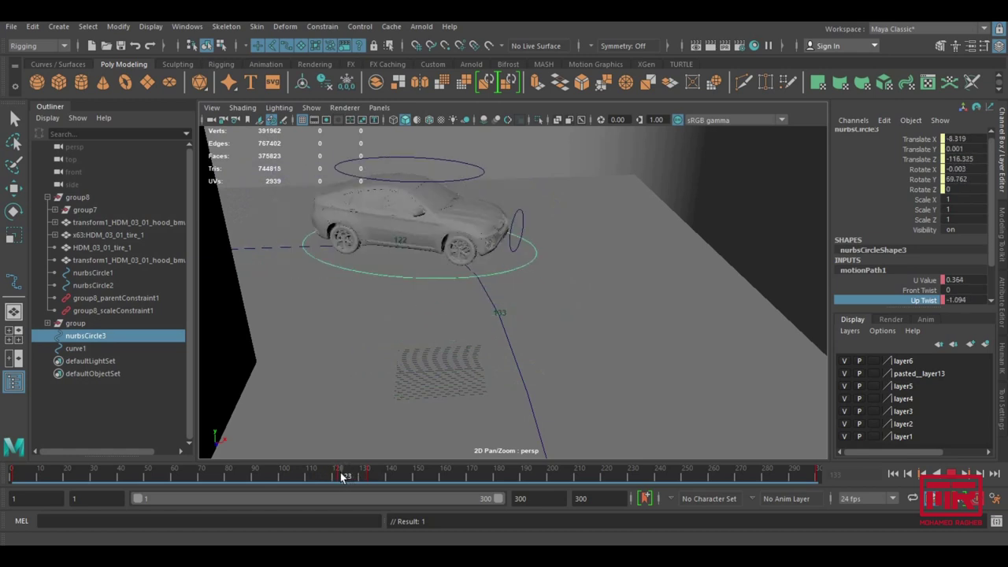
- Key the small front circle nurbsCircle2's position at frame 120
{"action": "left_click", "coordinate": [517, 217]}
{"action": "key", "text": "w"}
{"action": "key", "text": "alt+comma"}
{"action": "key", "text": "alt+comma"}
{"action": "key", "text": "alt+comma"}
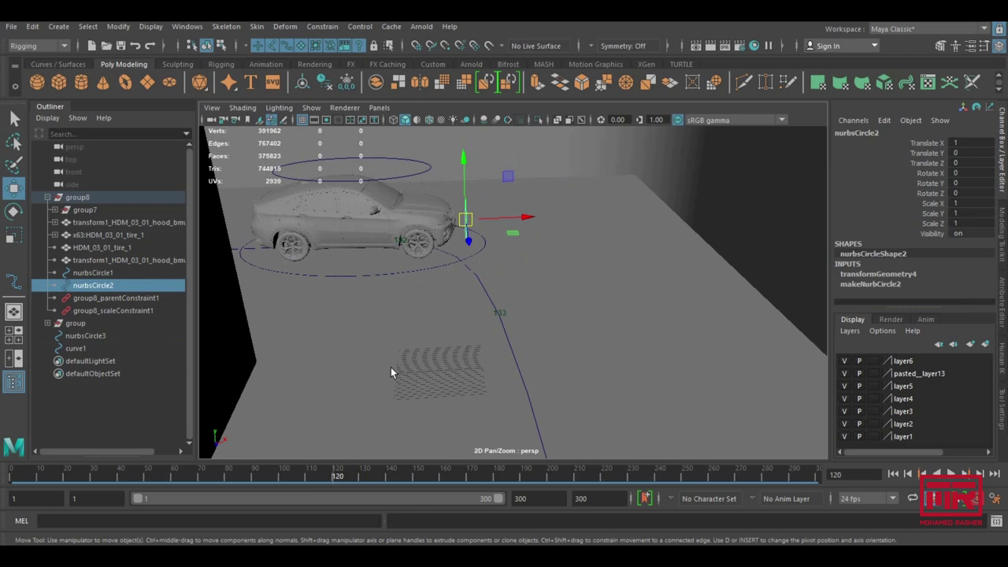
{"action": "key", "text": "s"}
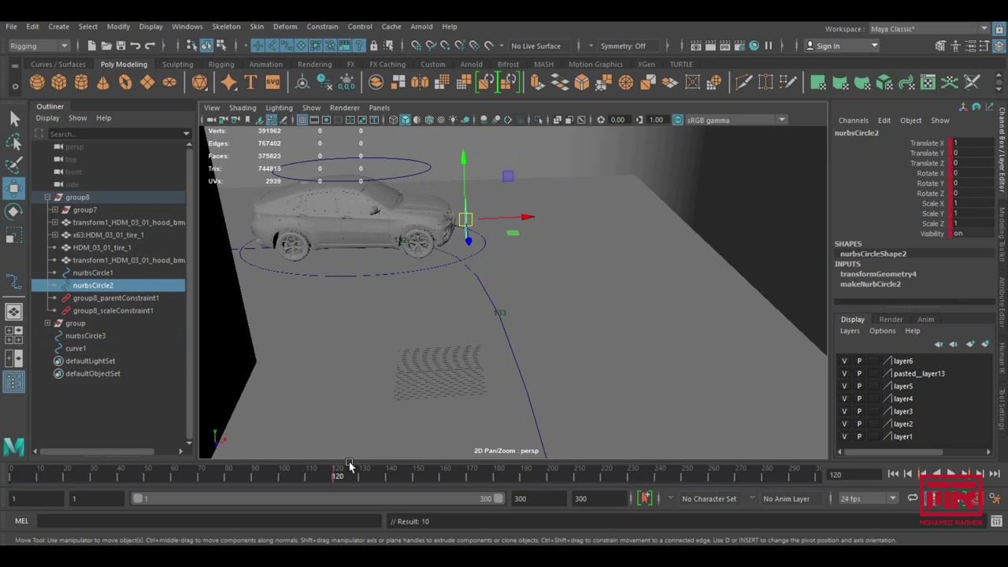
{"action": "key", "text": "alt+v"}
- Move nurbsCircle2 to the front wheel at frame 132, key it, and scrub to frame 139
{"action": "left_click_drag", "start_coordinate": [537, 285], "coordinate": [521, 289]}
{"action": "key", "text": "s"}
{"action": "left_click_drag", "start_coordinate": [339, 477], "coordinate": [366, 476]}
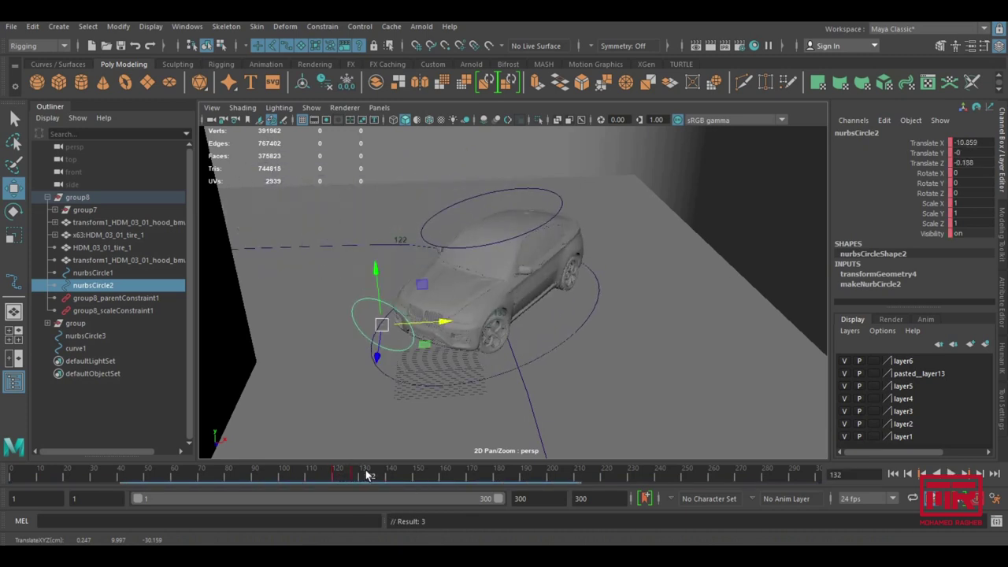
{"action": "left_click_drag", "start_coordinate": [424, 344], "coordinate": [449, 337]}
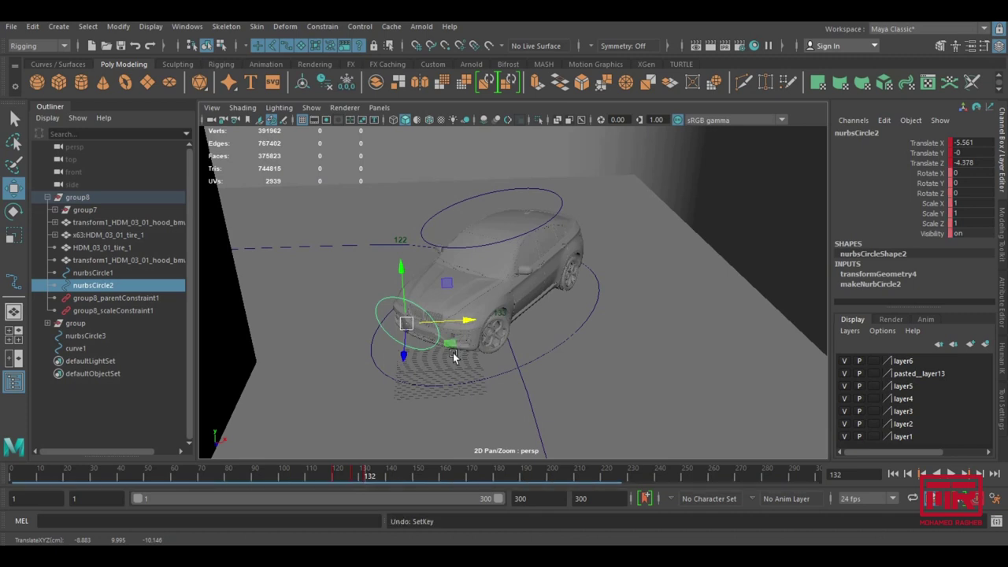
{"action": "key", "text": "ctrl+z"}
{"action": "mouse_move", "coordinate": [430, 350]}
{"action": "left_mouse_down"}
{"action": "mouse_move", "coordinate": [504, 374]}
{"action": "mouse_move", "coordinate": [554, 318]}
{"action": "left_mouse_up"}
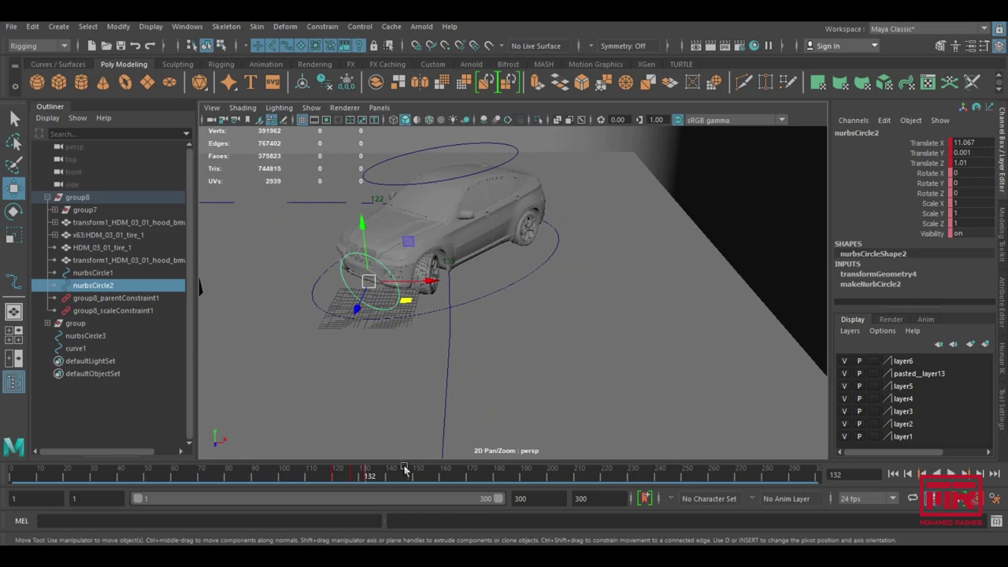
{"action": "left_click_drag", "start_coordinate": [369, 471], "coordinate": [383, 471]}
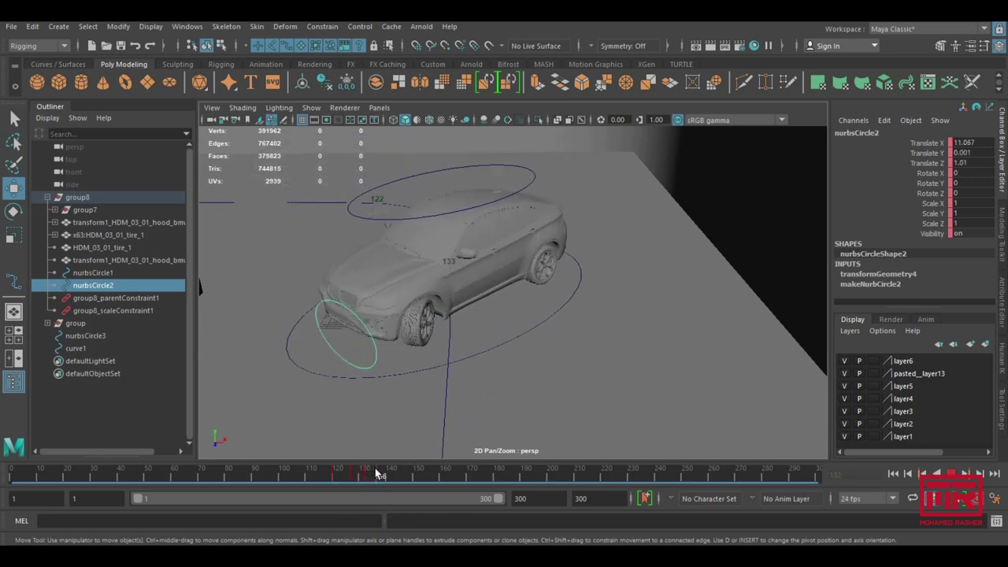
{"action": "left_click_drag", "start_coordinate": [564, 340], "coordinate": [466, 392], "text": "alt"}
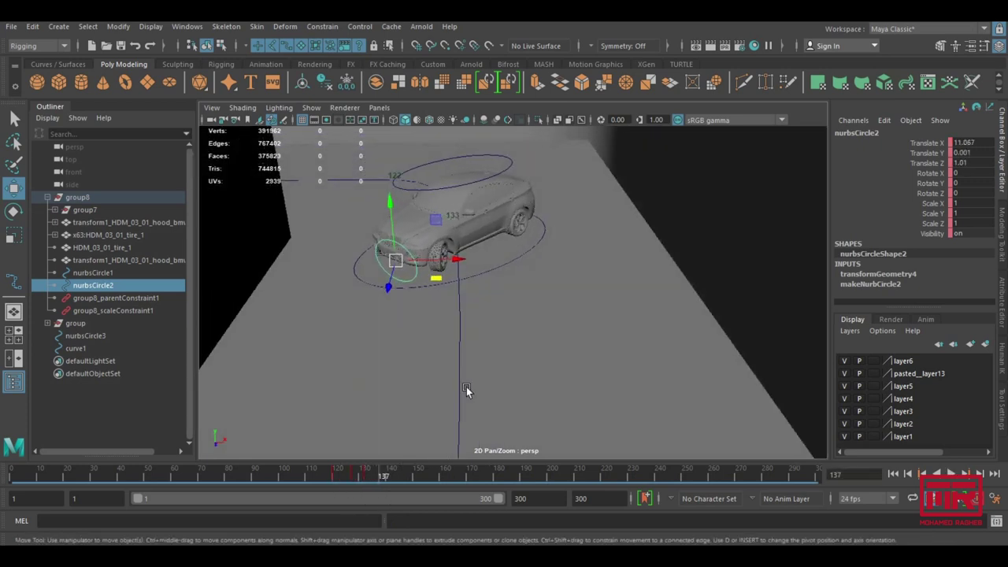
{"action": "left_click_drag", "start_coordinate": [384, 476], "coordinate": [386, 477]}
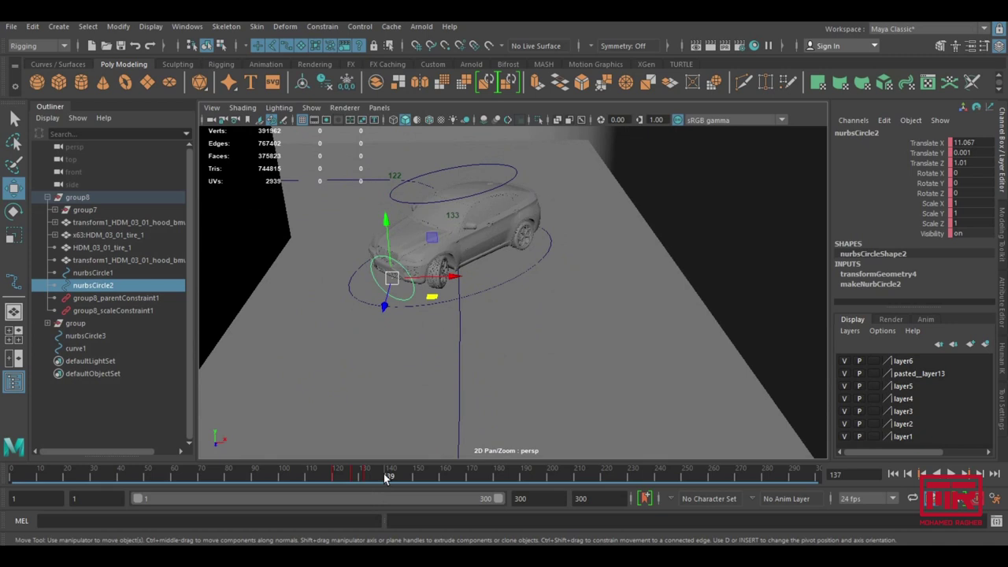
{"action": "left_click", "coordinate": [526, 266]}
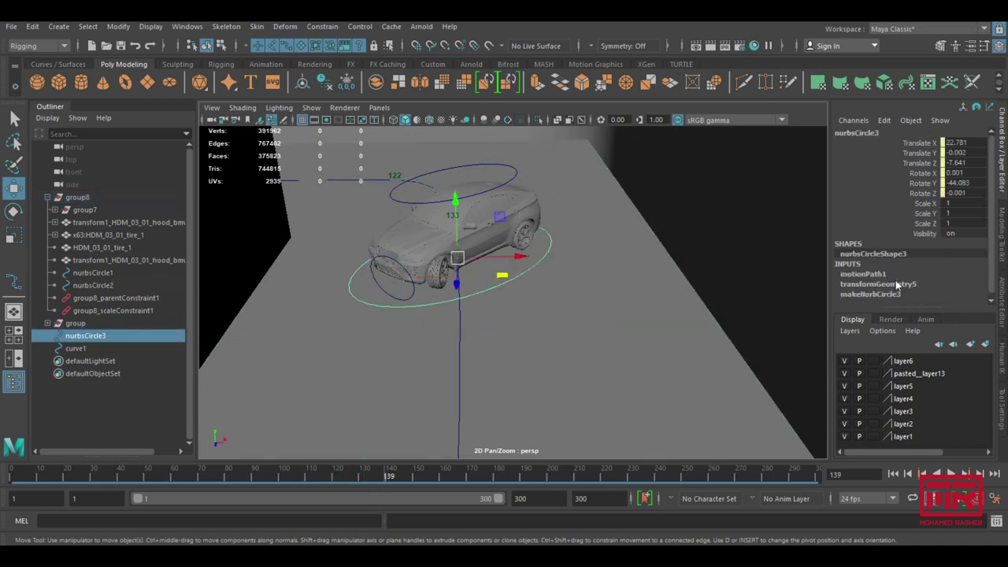
- Drag motionPath1's Up Twist toward 0 to straighten the car
{"action": "left_click", "coordinate": [881, 274]}
{"action": "left_click", "coordinate": [926, 300]}
{"action": "mouse_move", "coordinate": [641, 311]}
{"action": "middle_mouse_down"}
{"action": "mouse_move", "coordinate": [612, 313]}
{"action": "mouse_move", "coordinate": [701, 309]}
{"action": "middle_mouse_up"}
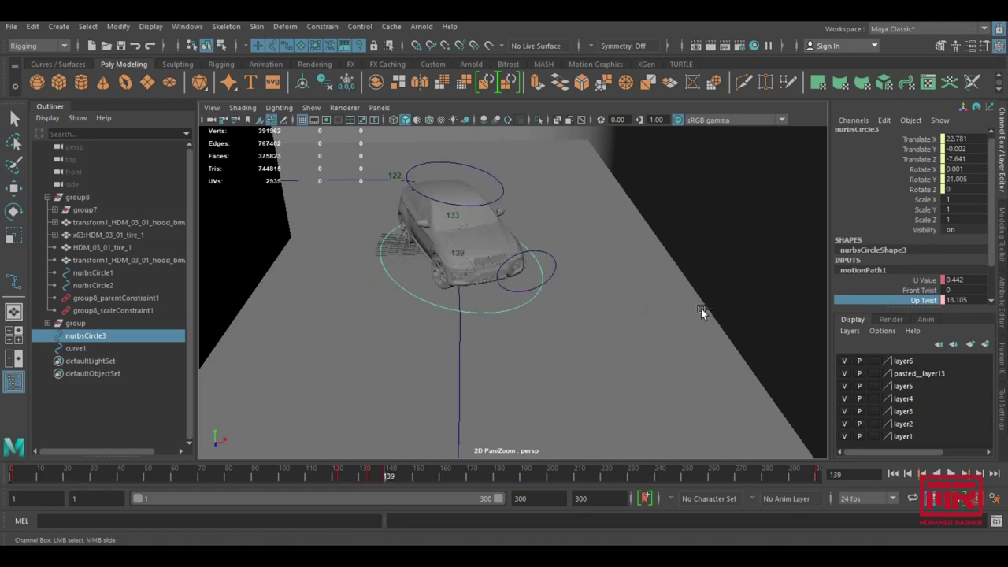
{"action": "mouse_move", "coordinate": [389, 476]}
{"action": "left_mouse_down"}
{"action": "mouse_move", "coordinate": [337, 477]}
{"action": "mouse_move", "coordinate": [395, 481]}
{"action": "left_mouse_up"}
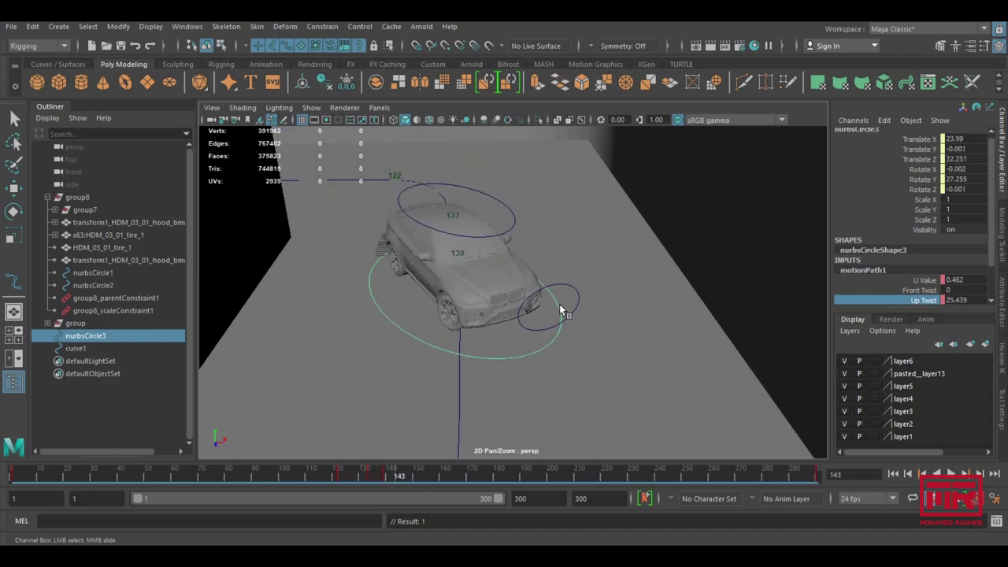
- Slide the small circle nurbsCircle2 toward the car, then advance to frame 147
{"action": "left_click", "coordinate": [574, 284]}
{"action": "key", "text": "w"}
{"action": "mouse_move", "coordinate": [602, 326]}
{"action": "left_mouse_down"}
{"action": "mouse_move", "coordinate": [567, 349]}
{"action": "mouse_move", "coordinate": [513, 434]}
{"action": "left_mouse_up"}
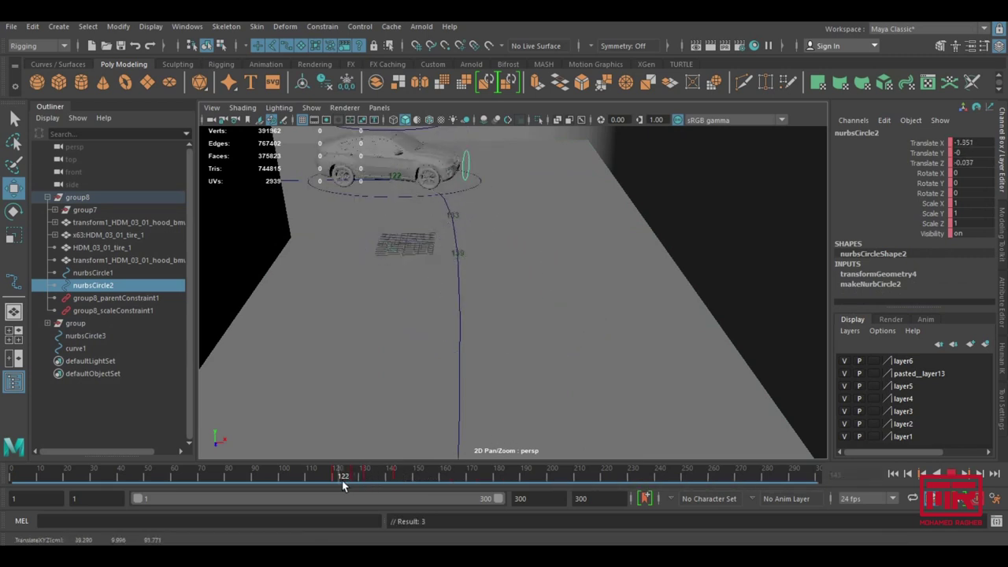
{"action": "left_click_drag", "start_coordinate": [402, 478], "coordinate": [410, 478]}
- Type 0 for nurbsCircle3's Up Twist, then scrub to frame 186 and orbit to check
{"action": "left_click", "coordinate": [423, 335]}
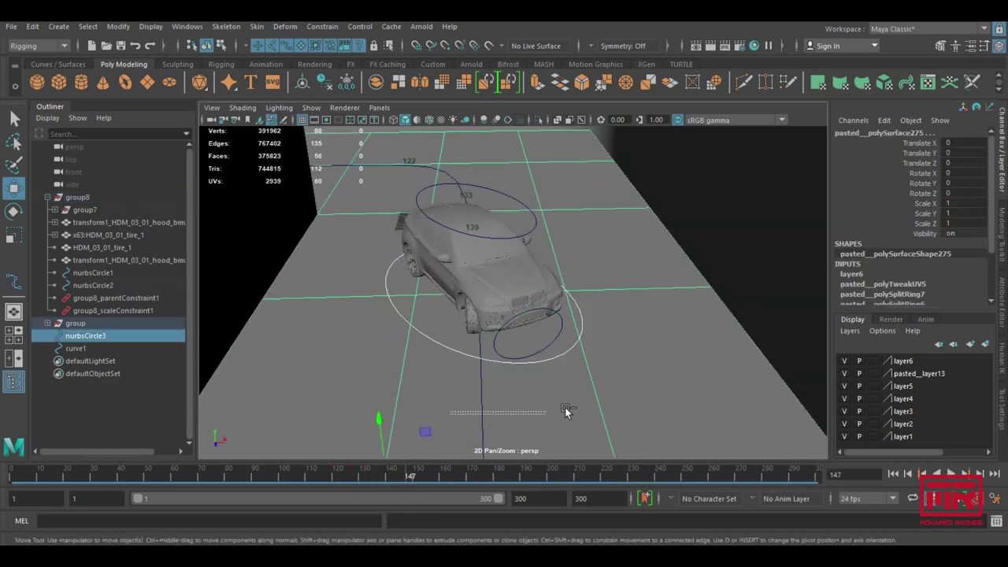
{"action": "left_click_drag", "start_coordinate": [492, 413], "coordinate": [437, 370], "text": "alt"}
{"action": "left_click", "coordinate": [423, 476]}
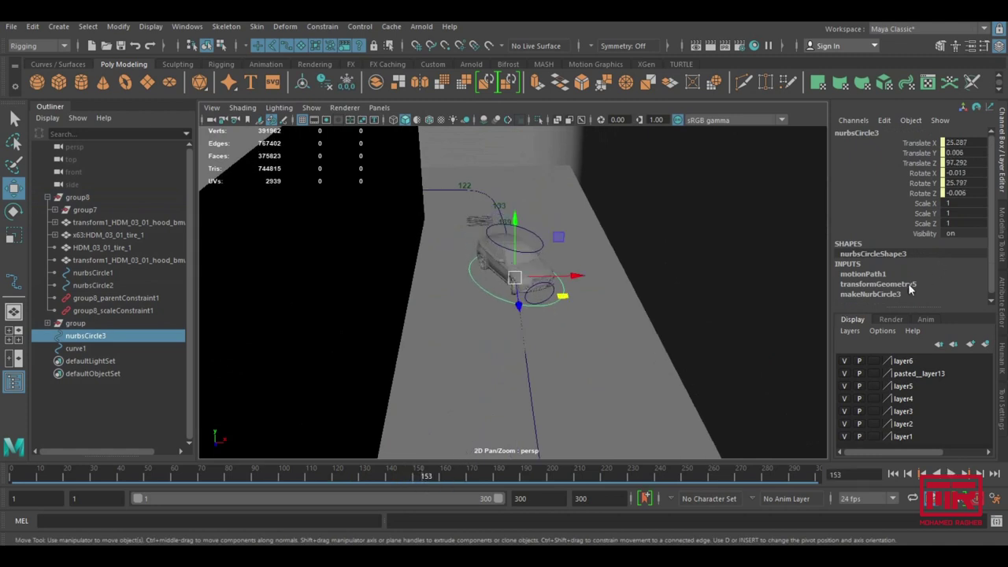
{"action": "left_click", "coordinate": [884, 275]}
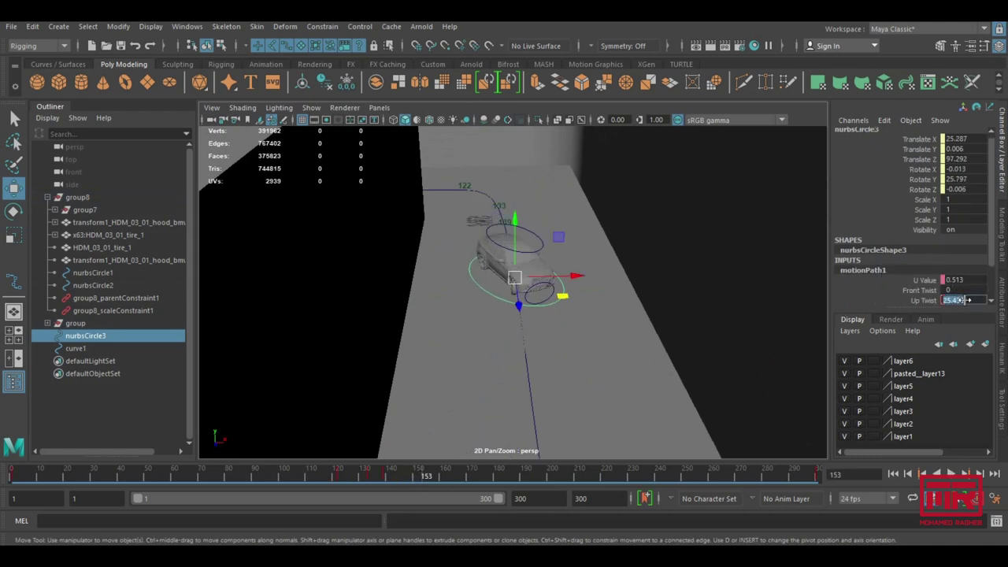
{"action": "type", "text": "0"}
{"action": "mouse_move", "coordinate": [447, 473]}
{"action": "left_mouse_down"}
{"action": "mouse_move", "coordinate": [323, 474]}
{"action": "mouse_move", "coordinate": [451, 469]}
{"action": "left_mouse_up"}
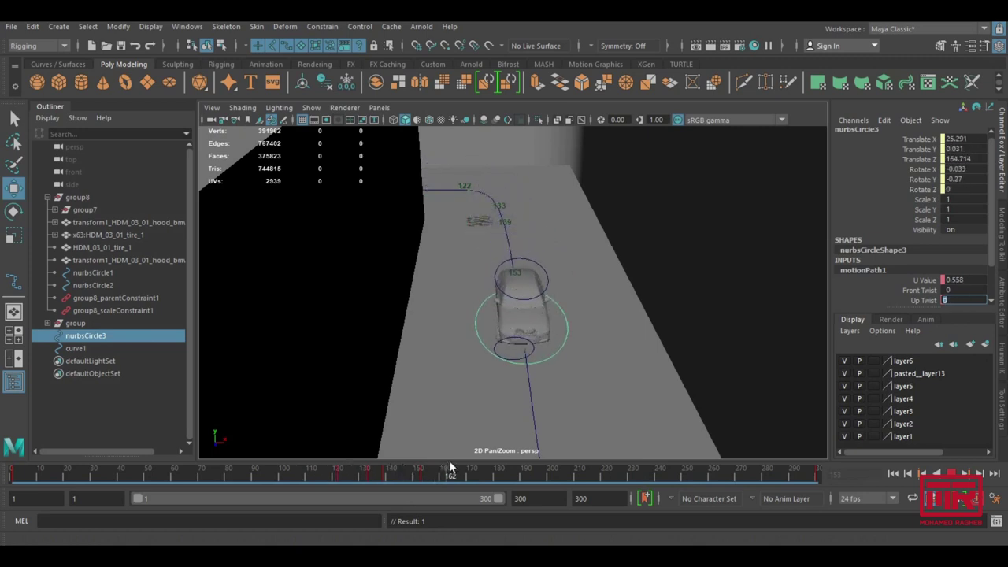
{"action": "left_click_drag", "start_coordinate": [451, 469], "coordinate": [513, 473]}
{"action": "key", "text": "w"}
{"action": "mouse_move", "coordinate": [473, 355]}
{"action": "left_mouse_down", "text": "alt"}
{"action": "mouse_move", "coordinate": [518, 271]}
{"action": "mouse_move", "coordinate": [559, 275]}
{"action": "mouse_move", "coordinate": [550, 294]}
{"action": "mouse_move", "coordinate": [565, 320]}
{"action": "mouse_move", "coordinate": [526, 315]}
{"action": "mouse_move", "coordinate": [563, 304]}
{"action": "left_mouse_up", "text": "alt"}
{"action": "right_click_drag", "start_coordinate": [563, 304], "coordinate": [653, 292], "text": "alt"}
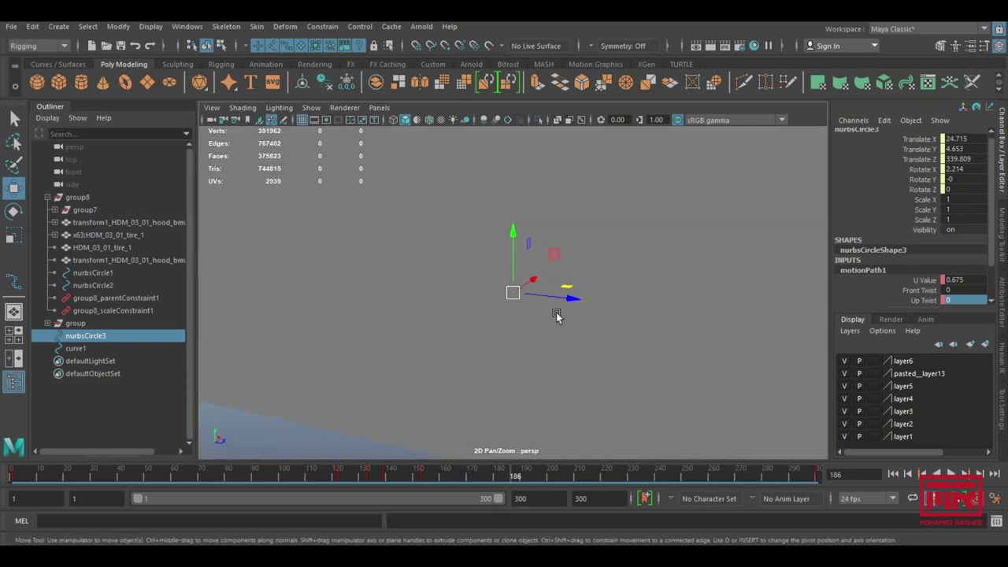
{"action": "mouse_move", "coordinate": [653, 292]}
{"action": "left_mouse_down", "text": "alt"}
{"action": "mouse_move", "coordinate": [513, 317]}
{"action": "mouse_move", "coordinate": [506, 338]}
{"action": "mouse_move", "coordinate": [607, 286]}
{"action": "mouse_move", "coordinate": [583, 315]}
{"action": "left_mouse_up", "text": "alt"}
{"action": "mouse_move", "coordinate": [513, 475]}
{"action": "left_mouse_down"}
{"action": "mouse_move", "coordinate": [476, 457]}
{"action": "mouse_move", "coordinate": [493, 451]}
{"action": "left_mouse_up"}
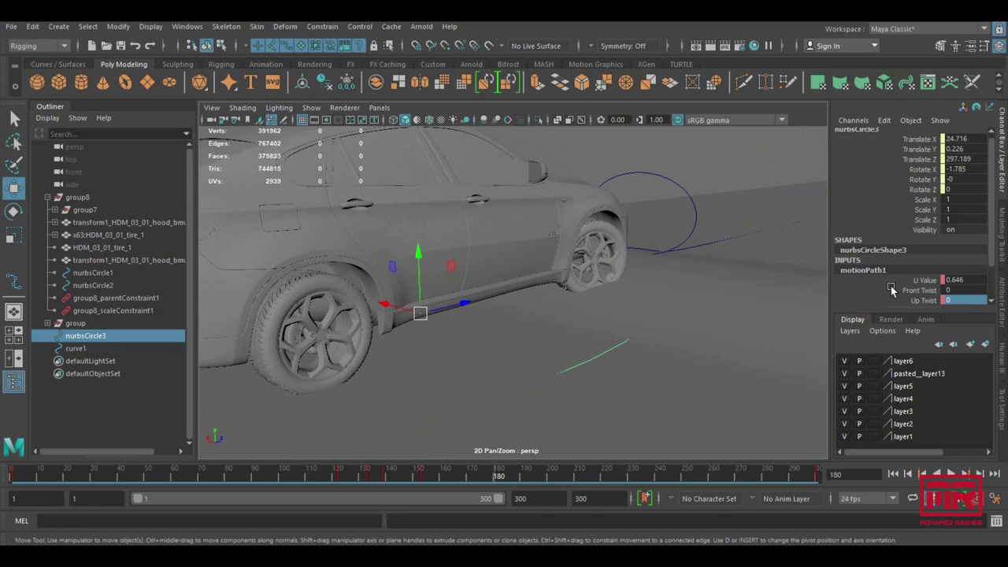
{"action": "middle_click_drag", "start_coordinate": [709, 301], "coordinate": [671, 291]}
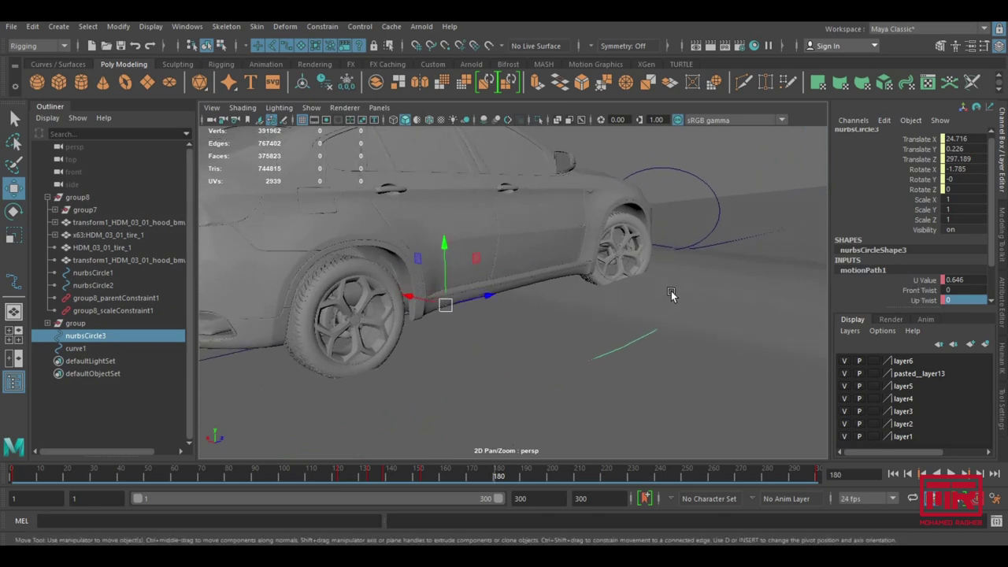
{"action": "left_click", "coordinate": [920, 291]}
{"action": "middle_click_drag", "start_coordinate": [621, 303], "coordinate": [626, 300]}
{"action": "key", "text": "ctrl+z"}
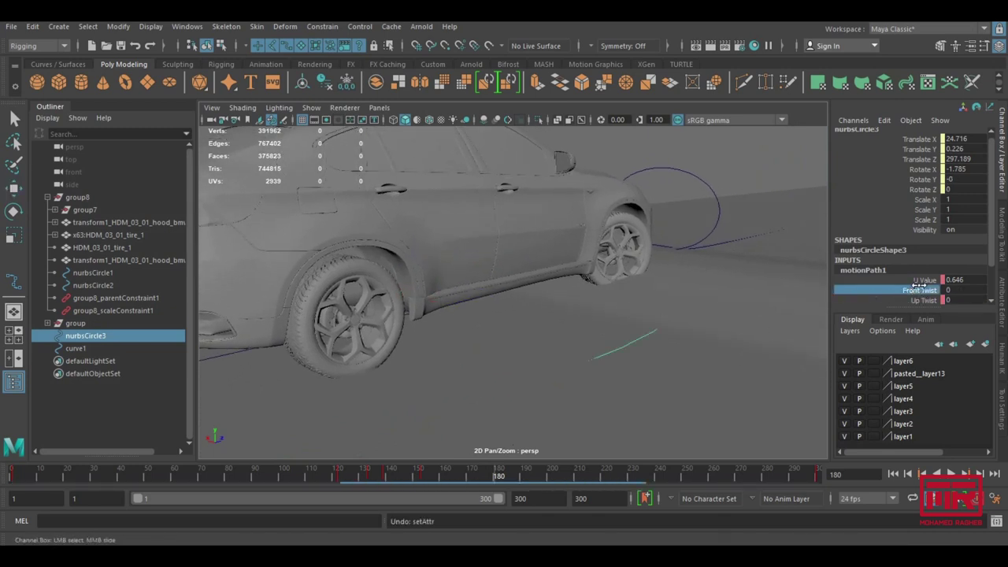
{"action": "scroll", "coordinate": [917, 269], "scroll_direction": "down", "scroll_amount": 1}
{"action": "left_click", "coordinate": [917, 269]}
{"action": "mouse_move", "coordinate": [619, 297]}
{"action": "middle_mouse_down"}
{"action": "mouse_move", "coordinate": [590, 291]}
{"action": "mouse_move", "coordinate": [556, 304]}
{"action": "mouse_move", "coordinate": [570, 308]}
{"action": "mouse_move", "coordinate": [584, 262]}
{"action": "middle_mouse_up"}
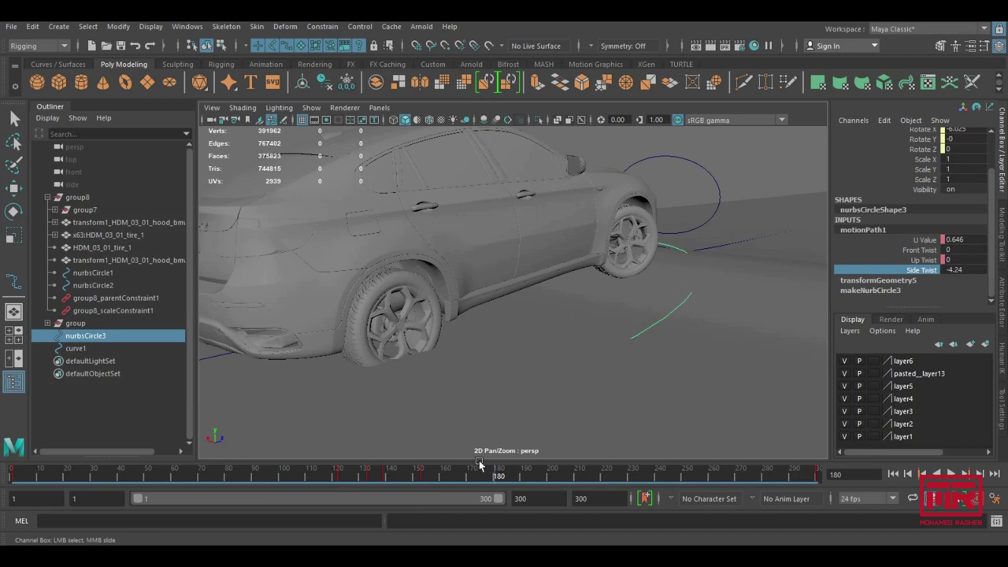
{"action": "middle_click_drag", "start_coordinate": [508, 349], "coordinate": [344, 299]}
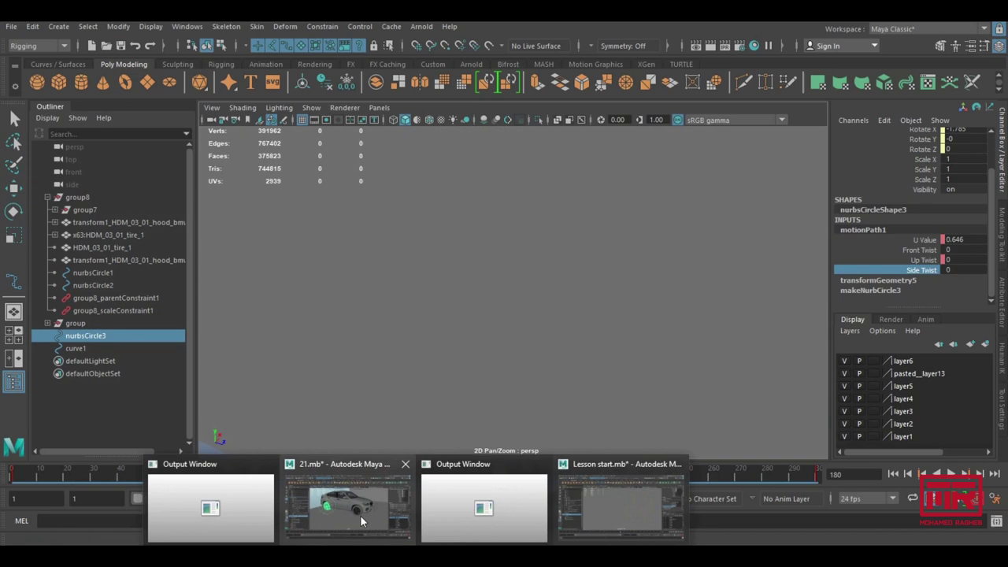
- Bring the other Maya canyon scene forward and scrub to frame 129, framing the tire
{"action": "left_click", "coordinate": [360, 512]}
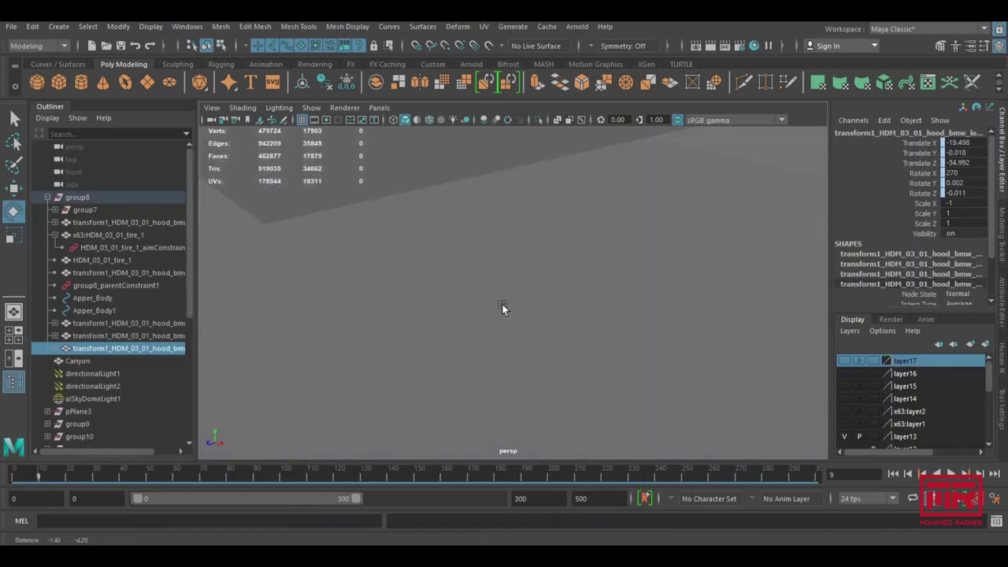
{"action": "mouse_move", "coordinate": [505, 308]}
{"action": "left_mouse_down", "text": "alt"}
{"action": "mouse_move", "coordinate": [259, 270]}
{"action": "mouse_move", "coordinate": [335, 307]}
{"action": "mouse_move", "coordinate": [436, 252]}
{"action": "mouse_move", "coordinate": [530, 308]}
{"action": "left_mouse_up", "text": "alt"}
{"action": "key", "text": "w"}
{"action": "mouse_move", "coordinate": [45, 476]}
{"action": "left_mouse_down"}
{"action": "mouse_move", "coordinate": [324, 477]}
{"action": "mouse_move", "coordinate": [294, 485]}
{"action": "mouse_move", "coordinate": [323, 491]}
{"action": "left_mouse_up"}
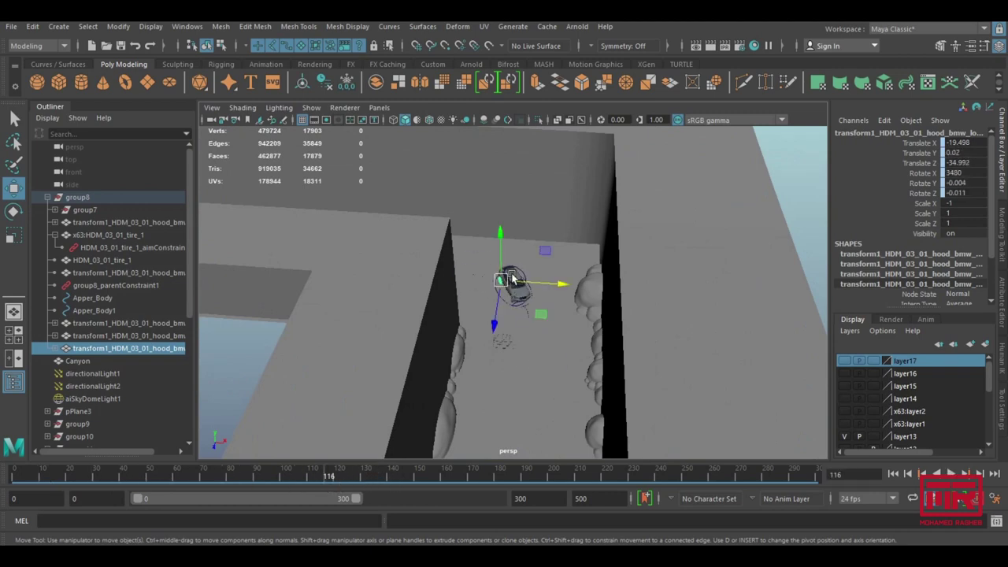
{"action": "key", "text": "f"}
{"action": "right_click_drag", "start_coordinate": [473, 316], "coordinate": [322, 306], "text": "alt"}
{"action": "mouse_move", "coordinate": [321, 306]}
{"action": "left_mouse_down", "text": "alt"}
{"action": "mouse_move", "coordinate": [269, 242]}
{"action": "mouse_move", "coordinate": [521, 243]}
{"action": "mouse_move", "coordinate": [444, 308]}
{"action": "mouse_move", "coordinate": [569, 266]}
{"action": "mouse_move", "coordinate": [618, 293]}
{"action": "left_mouse_up", "text": "alt"}
{"action": "mouse_move", "coordinate": [328, 476]}
{"action": "left_mouse_down"}
{"action": "mouse_move", "coordinate": [394, 473]}
{"action": "mouse_move", "coordinate": [327, 465]}
{"action": "mouse_move", "coordinate": [352, 461]}
{"action": "mouse_move", "coordinate": [363, 473]}
{"action": "left_mouse_up"}
{"action": "left_click_drag", "start_coordinate": [651, 287], "coordinate": [599, 296], "text": "alt"}
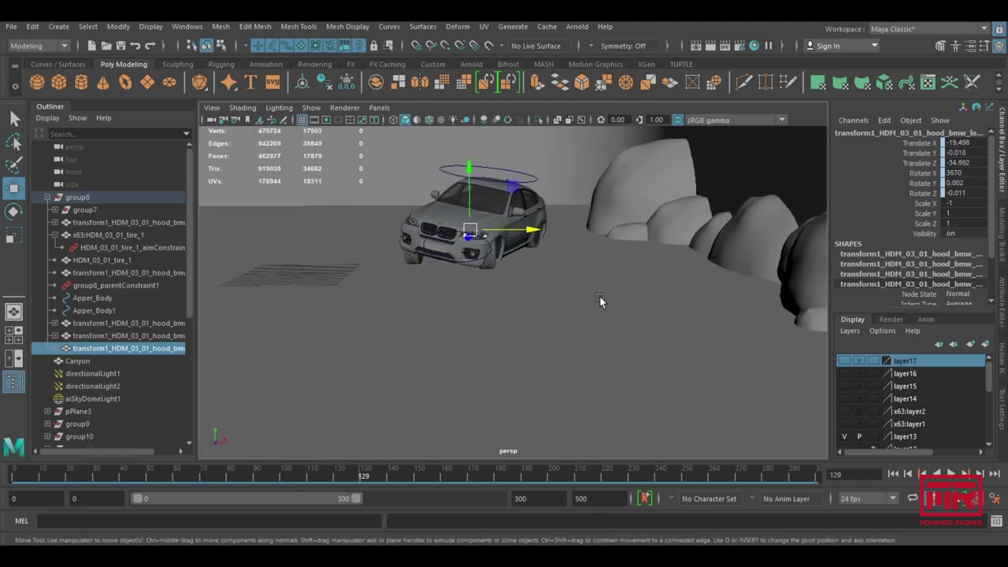
- Select the Apper_Body and Apper_Body1 control curves while scrubbing around frames 105–123
{"action": "left_click", "coordinate": [449, 172]}
{"action": "left_click", "coordinate": [449, 171]}
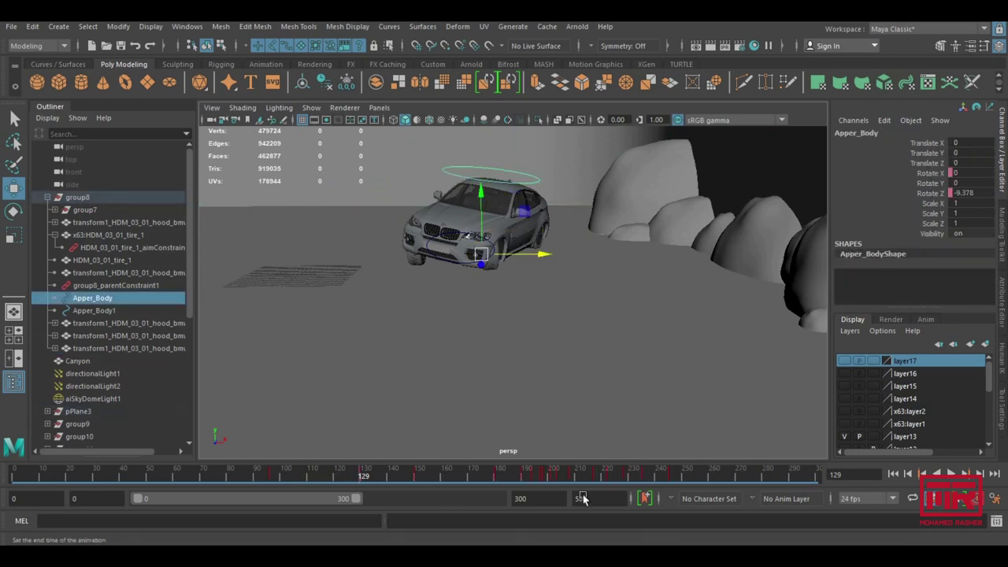
{"action": "mouse_move", "coordinate": [298, 477]}
{"action": "left_mouse_down"}
{"action": "mouse_move", "coordinate": [290, 474]}
{"action": "mouse_move", "coordinate": [395, 477]}
{"action": "left_mouse_up"}
{"action": "left_click", "coordinate": [481, 278]}
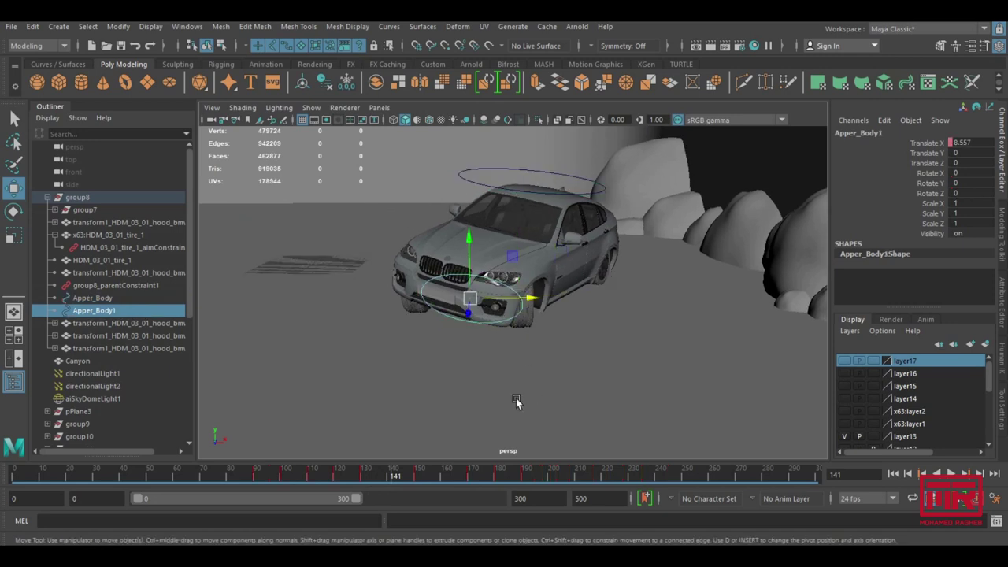
{"action": "mouse_move", "coordinate": [381, 477]}
{"action": "left_mouse_down"}
{"action": "mouse_move", "coordinate": [257, 483]}
{"action": "mouse_move", "coordinate": [400, 482]}
{"action": "left_mouse_up"}
- Switch to wireframe, then select and frame the Global control circle
{"action": "mouse_move", "coordinate": [571, 329]}
{"action": "left_mouse_down", "text": "alt"}
{"action": "mouse_move", "coordinate": [525, 333]}
{"action": "mouse_move", "coordinate": [580, 317]}
{"action": "mouse_move", "coordinate": [580, 303]}
{"action": "left_mouse_up", "text": "alt"}
{"action": "key", "text": "4"}
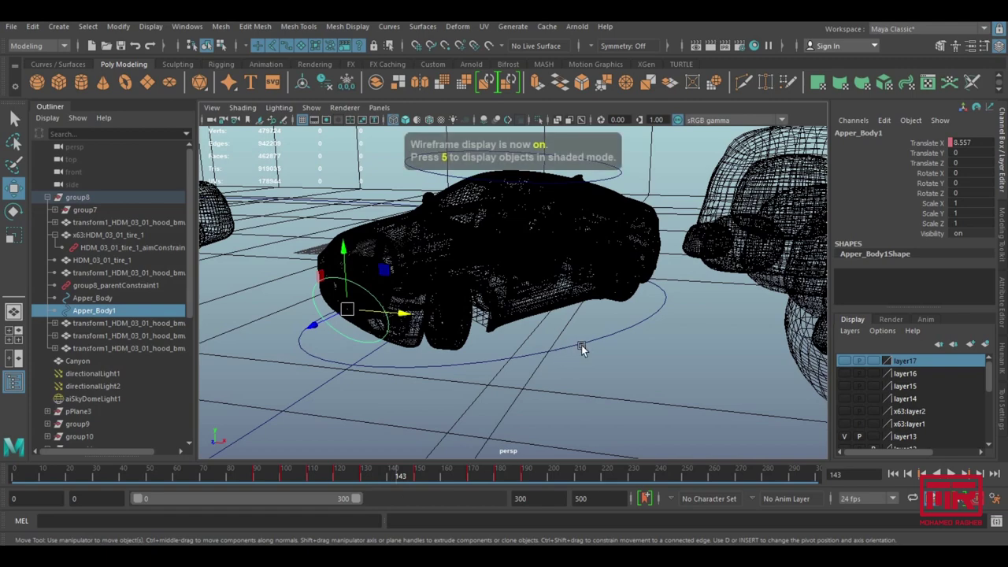
{"action": "left_click", "coordinate": [581, 345]}
{"action": "key", "text": "f"}
{"action": "mouse_move", "coordinate": [520, 324]}
{"action": "left_mouse_down", "text": "alt"}
{"action": "mouse_move", "coordinate": [549, 325]}
{"action": "mouse_move", "coordinate": [583, 299]}
{"action": "mouse_move", "coordinate": [657, 321]}
{"action": "left_mouse_up", "text": "alt"}
- Raise x63:motionPath1's Up Twist to 64.79 to test the car's bank
{"action": "key", "text": "f"}
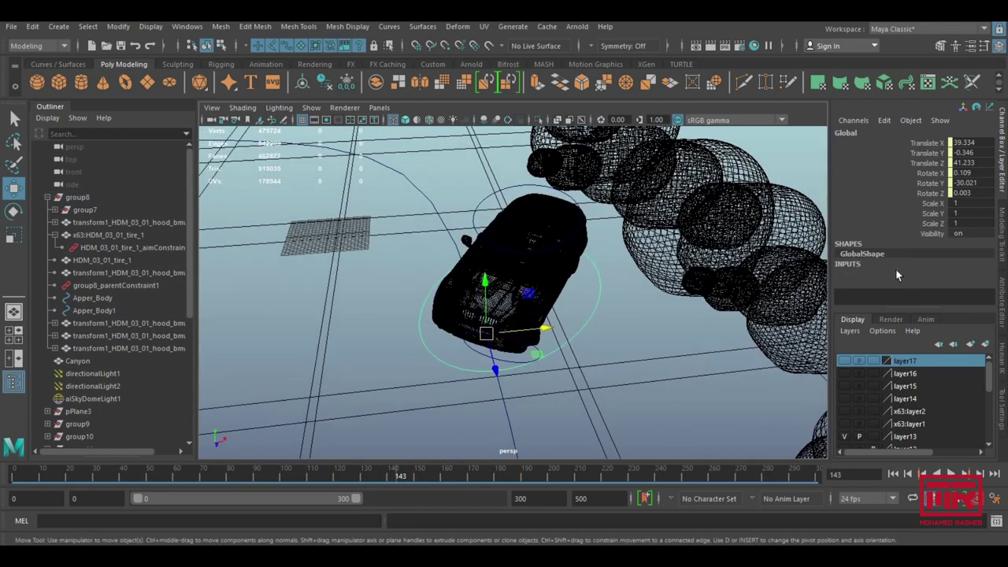
{"action": "left_click", "coordinate": [895, 272]}
{"action": "left_click", "coordinate": [923, 279]}
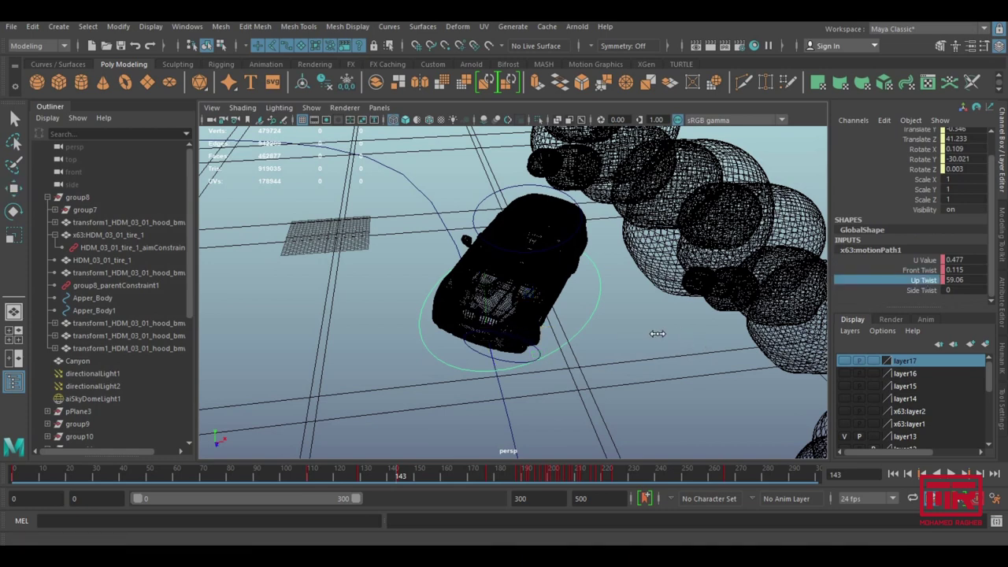
{"action": "middle_click_drag", "start_coordinate": [647, 341], "coordinate": [523, 329]}
{"action": "scroll", "coordinate": [622, 362], "scroll_direction": "up", "scroll_amount": 5}
{"action": "scroll", "coordinate": [575, 333], "scroll_direction": "up", "scroll_amount": 2}
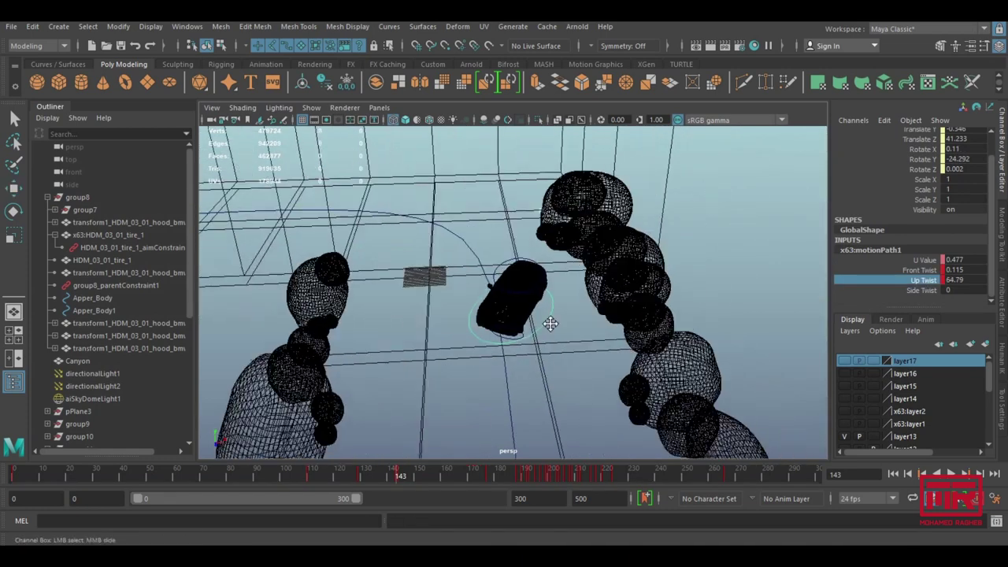
{"action": "scroll", "coordinate": [552, 319], "scroll_direction": "up", "scroll_amount": 2}
{"action": "scroll", "coordinate": [563, 321], "scroll_direction": "up", "scroll_amount": 1}
{"action": "scroll", "coordinate": [583, 340], "scroll_direction": "up", "scroll_amount": 1}
{"action": "scroll", "coordinate": [580, 342], "scroll_direction": "up", "scroll_amount": 1}
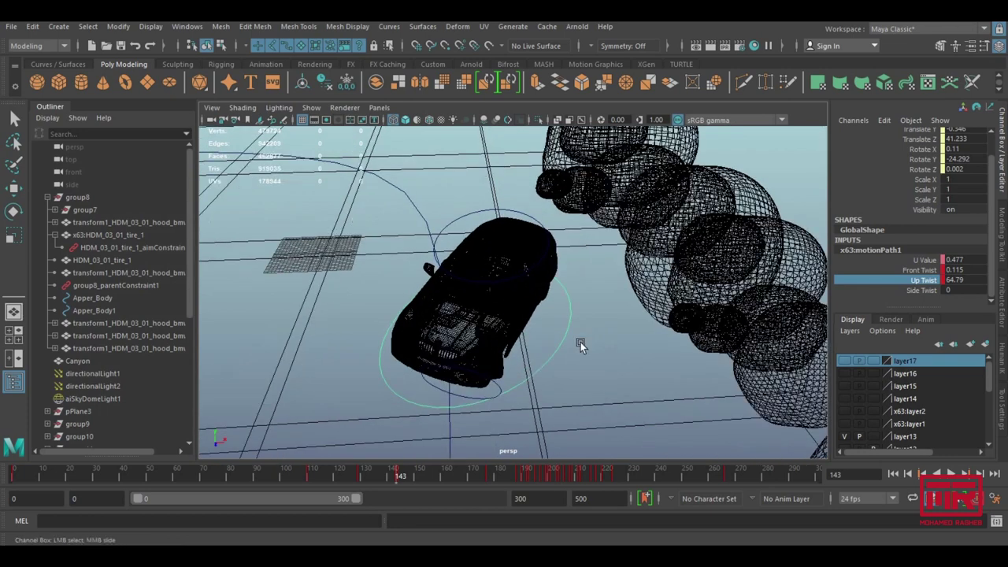
{"action": "scroll", "coordinate": [576, 338], "scroll_direction": "down", "scroll_amount": 2}
{"action": "key", "text": "5"}
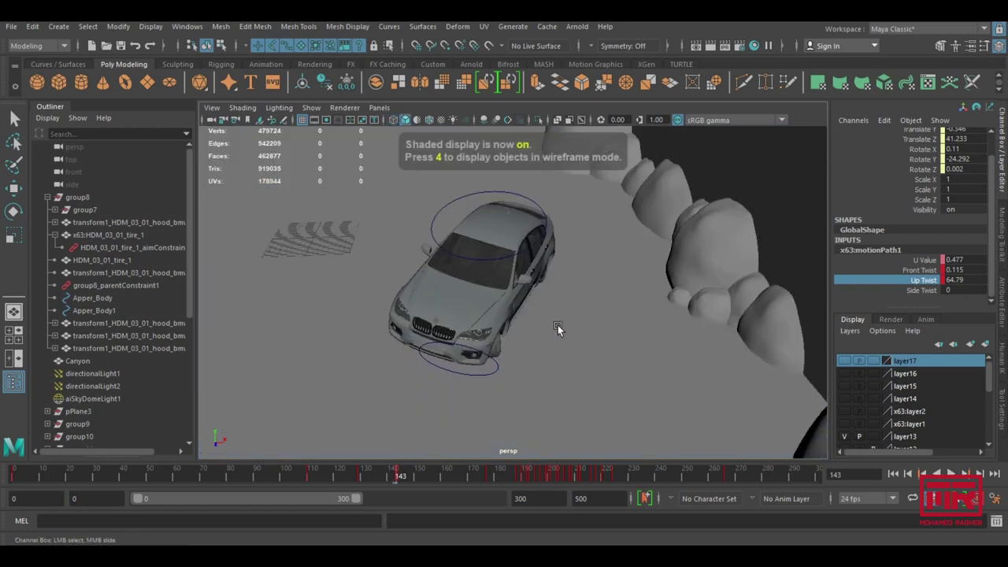
{"action": "key", "text": "4"}
{"action": "mouse_move", "coordinate": [511, 297]}
{"action": "left_mouse_down", "text": "alt"}
{"action": "mouse_move", "coordinate": [473, 288]}
{"action": "mouse_move", "coordinate": [531, 307]}
{"action": "left_mouse_up", "text": "alt"}
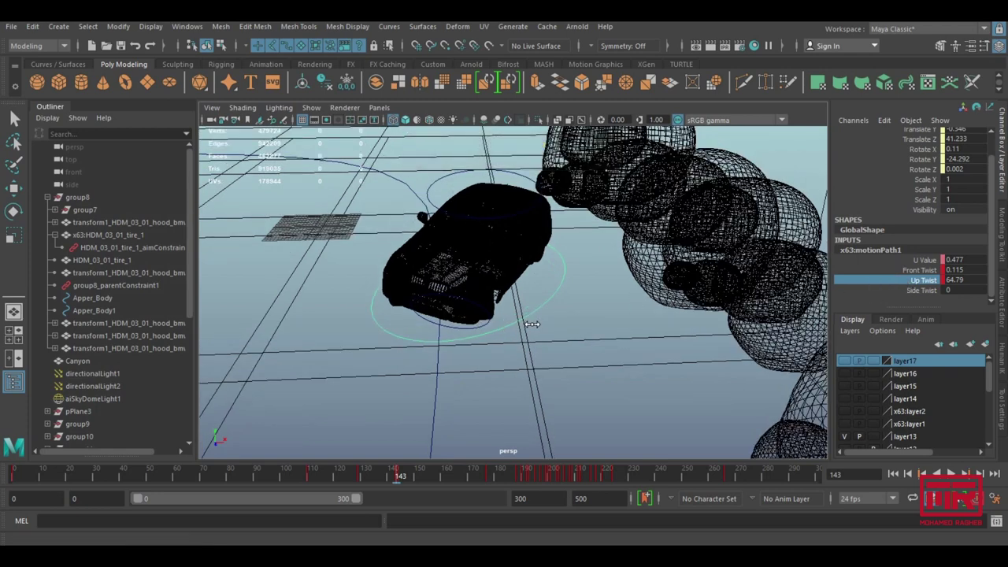
- Undo the test, set Up Twist to 59.06, and return to shaded display over the canyon
{"action": "mouse_move", "coordinate": [541, 324]}
{"action": "middle_mouse_down"}
{"action": "mouse_move", "coordinate": [562, 322]}
{"action": "mouse_move", "coordinate": [527, 322]}
{"action": "mouse_move", "coordinate": [522, 332]}
{"action": "middle_mouse_up"}
{"action": "key", "text": "ctrl+z"}
{"action": "middle_click_drag", "start_coordinate": [522, 334], "coordinate": [519, 334]}
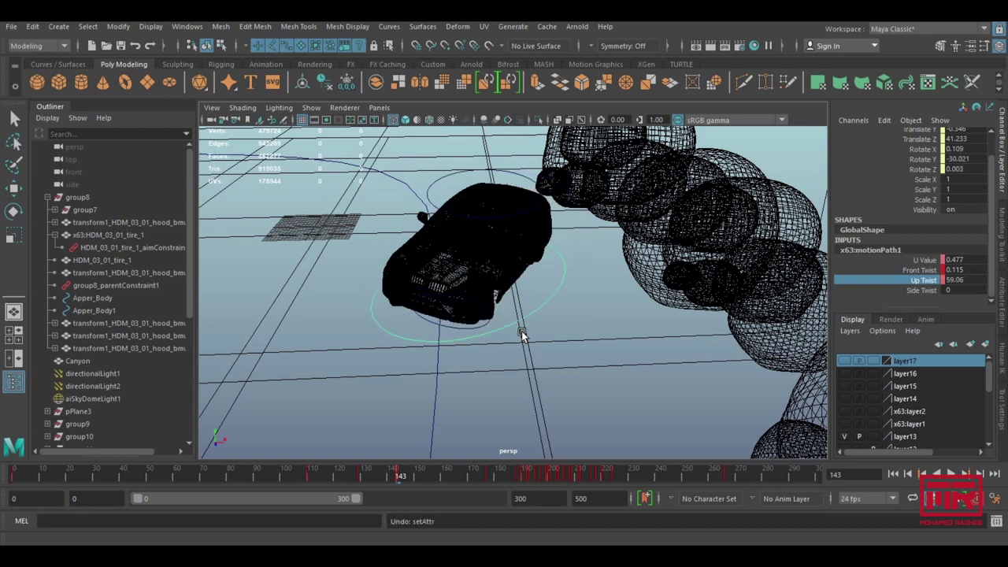
{"action": "key", "text": "5"}
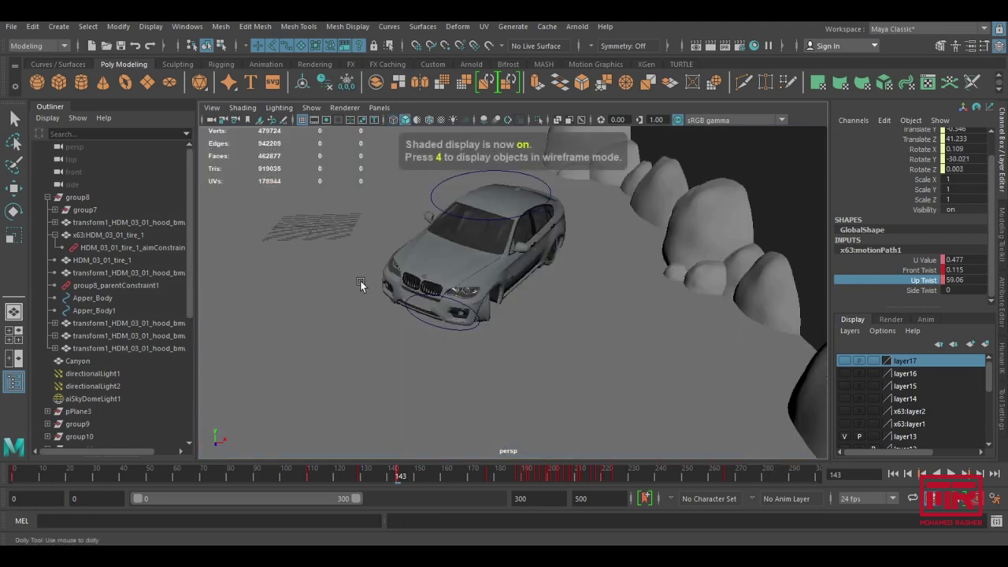
{"action": "right_click_drag", "start_coordinate": [360, 285], "coordinate": [498, 302], "text": "alt"}
{"action": "middle_click_drag", "start_coordinate": [525, 342], "coordinate": [544, 341], "text": "alt"}
{"action": "mouse_move", "coordinate": [442, 292]}
{"action": "left_mouse_down", "text": "alt"}
{"action": "mouse_move", "coordinate": [507, 378]}
{"action": "mouse_move", "coordinate": [474, 370]}
{"action": "left_mouse_up", "text": "alt"}
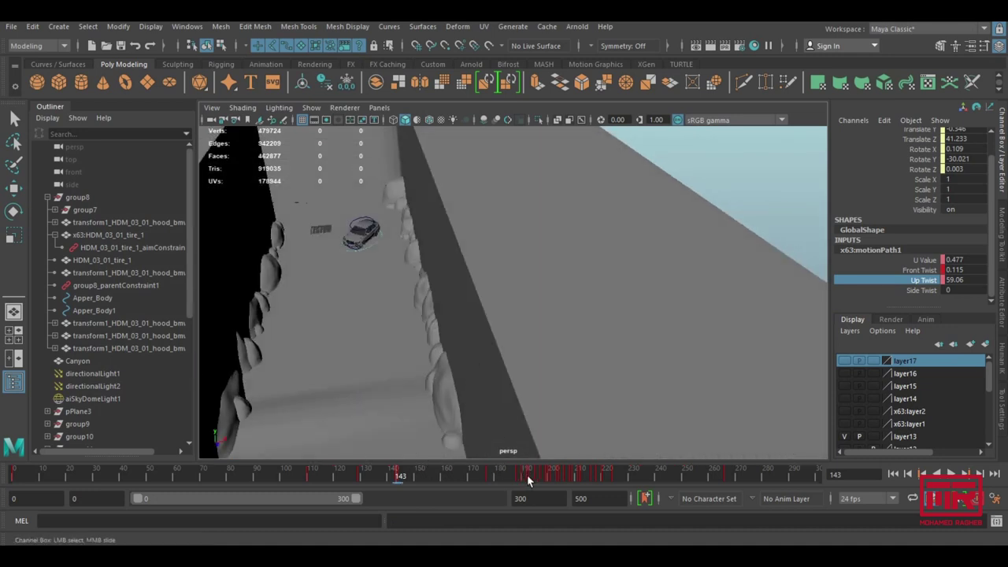
- Scrub from frame 143 to 205 and frame the banked car down the canyon road
{"action": "left_click_drag", "start_coordinate": [568, 478], "coordinate": [528, 482]}
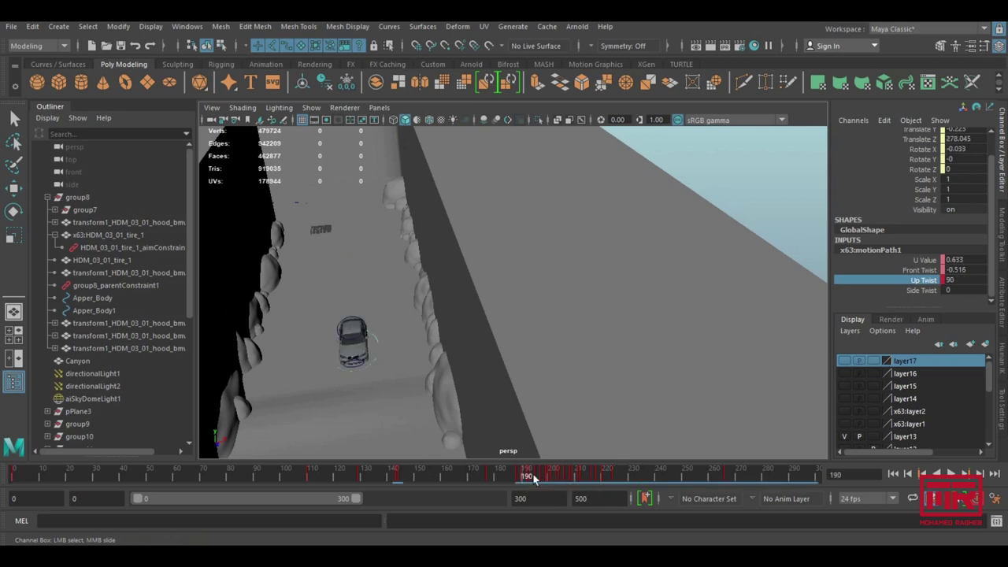
{"action": "left_click_drag", "start_coordinate": [573, 473], "coordinate": [572, 476]}
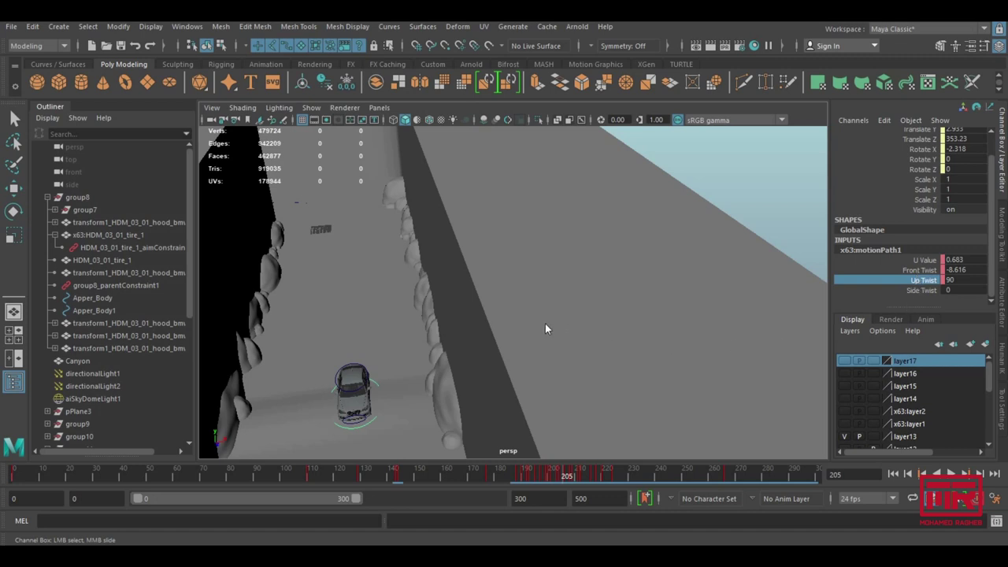
{"action": "key", "text": "f"}
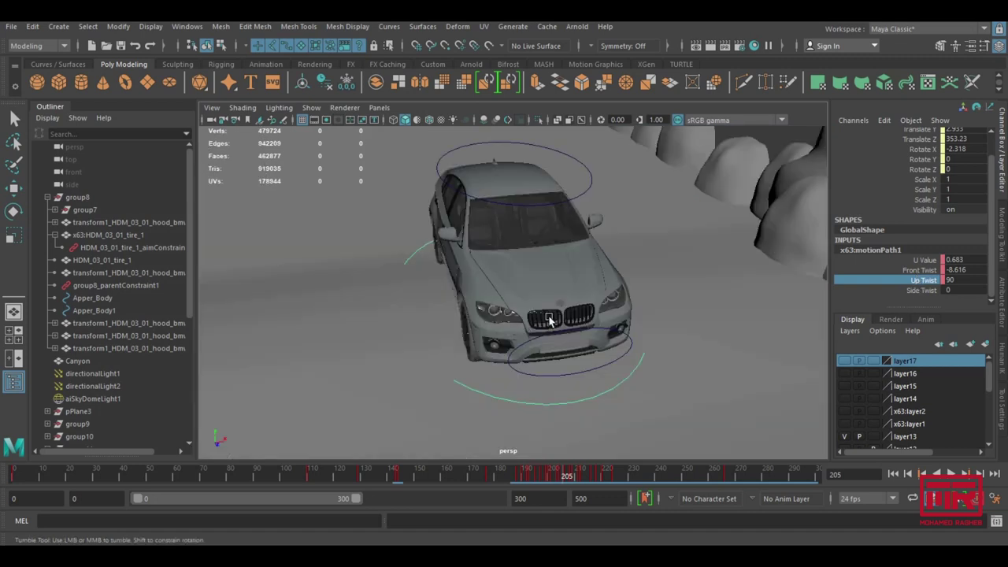
{"action": "left_click_drag", "start_coordinate": [575, 319], "coordinate": [592, 317], "text": "alt"}
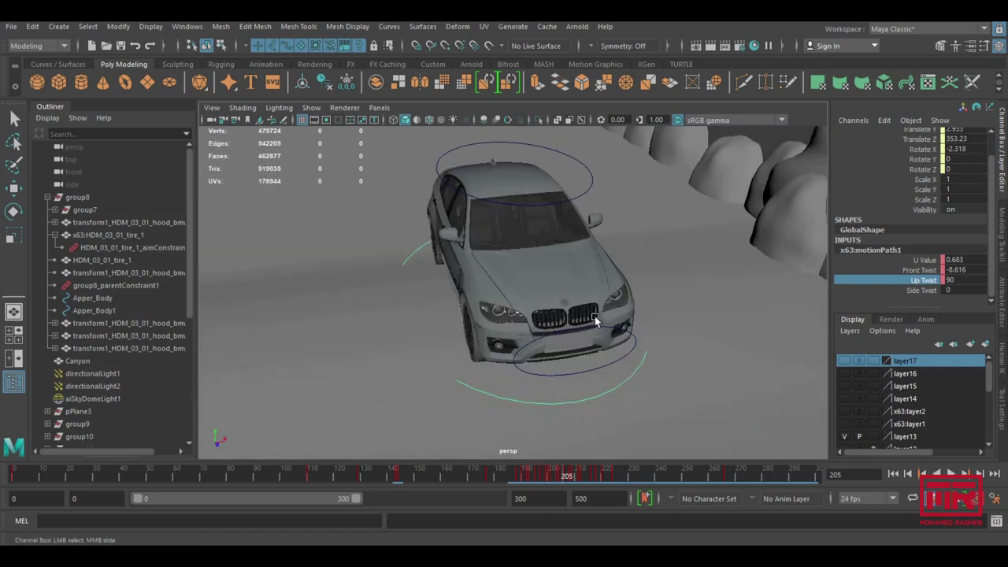